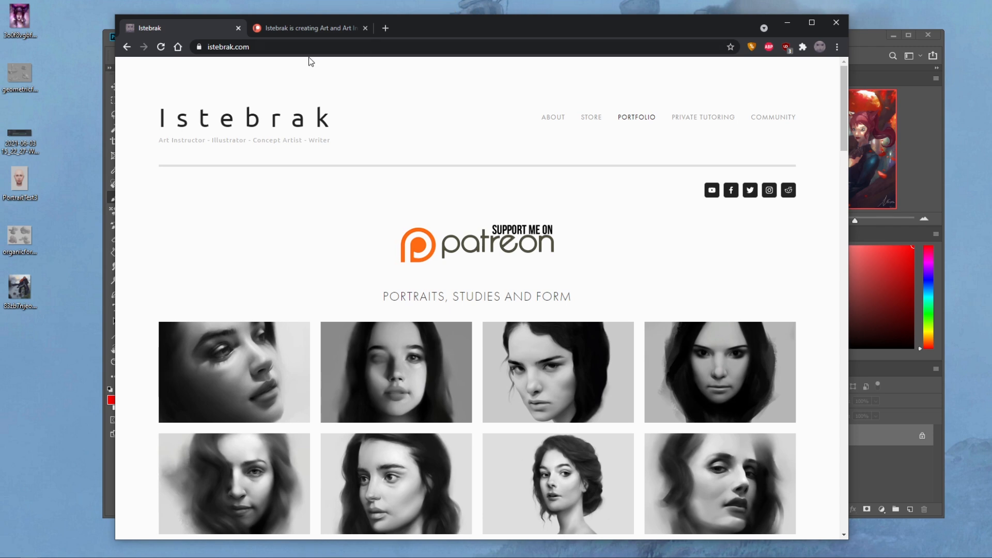
- Open the r/istebrak Reddit community from the website's social links and skim its newest posts
click(789, 190)
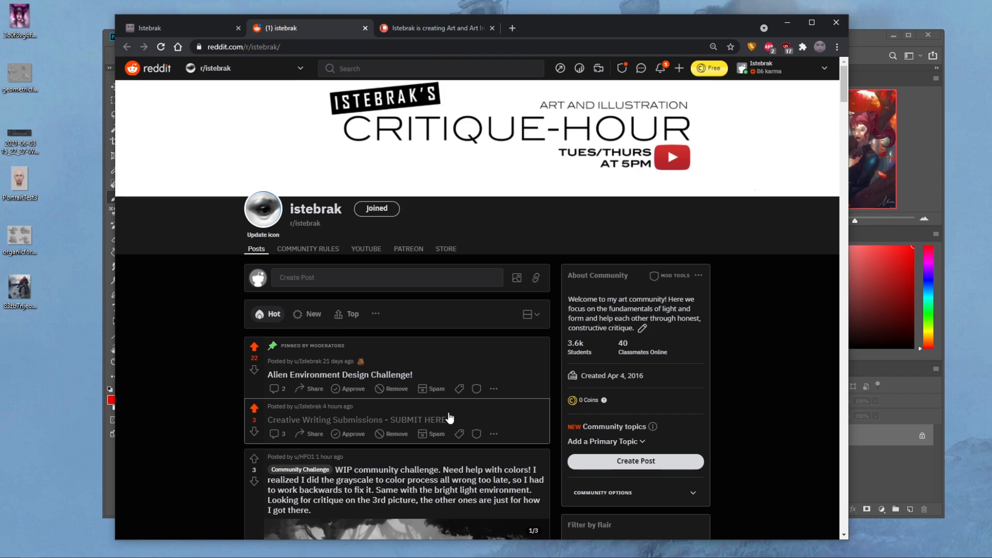
scroll(449, 417, down, 10)
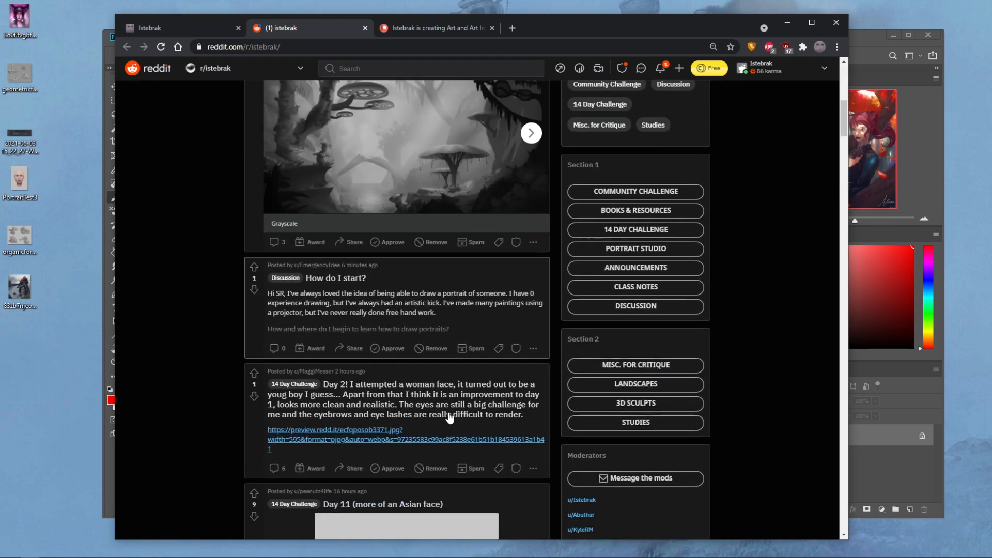
scroll(449, 417, down, 8)
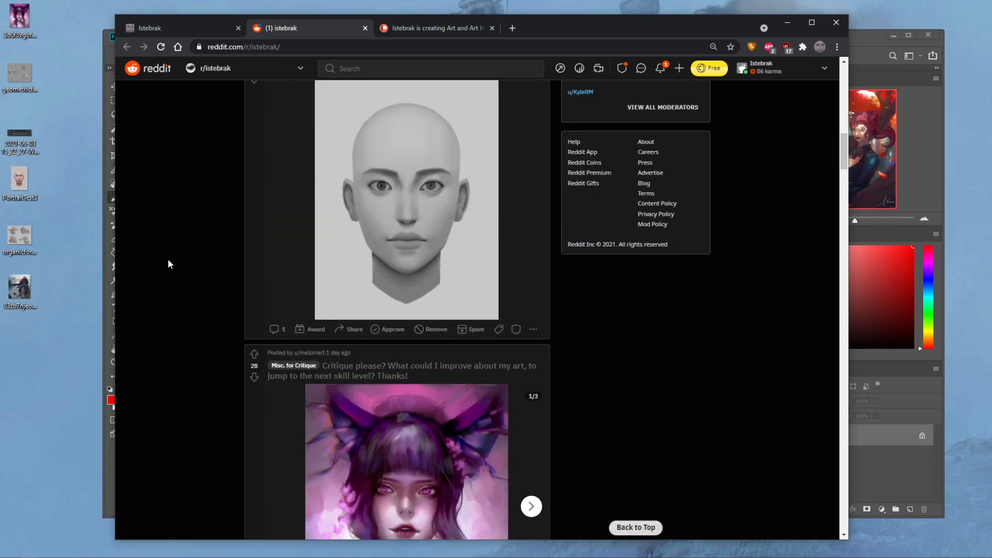
scroll(176, 261, down, 3)
scroll(176, 264, up, 10)
scroll(176, 264, up, 10)
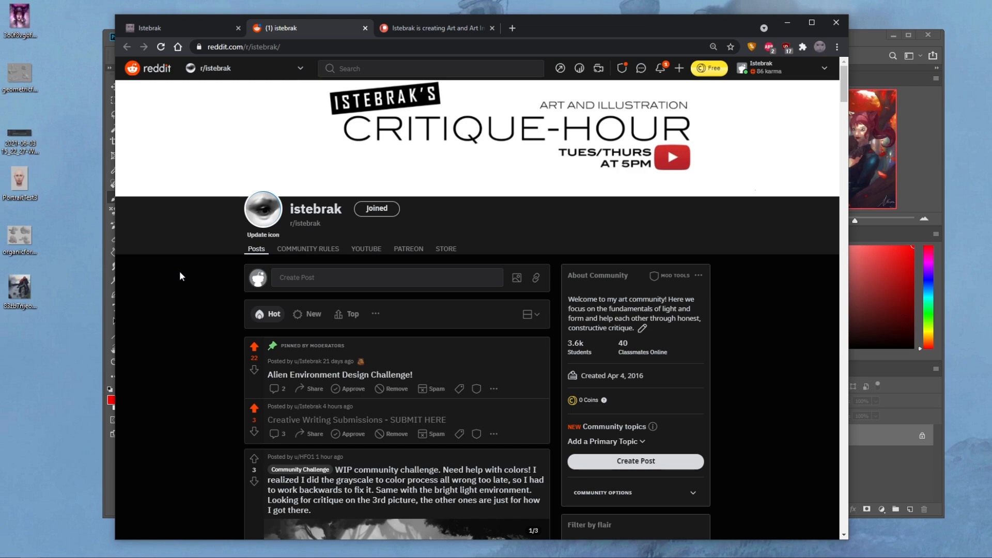
- Look through the older r/istebrak posts, including the 14 Day Challenge portraits, and return to the start of the feed
scroll(179, 276, down, 15)
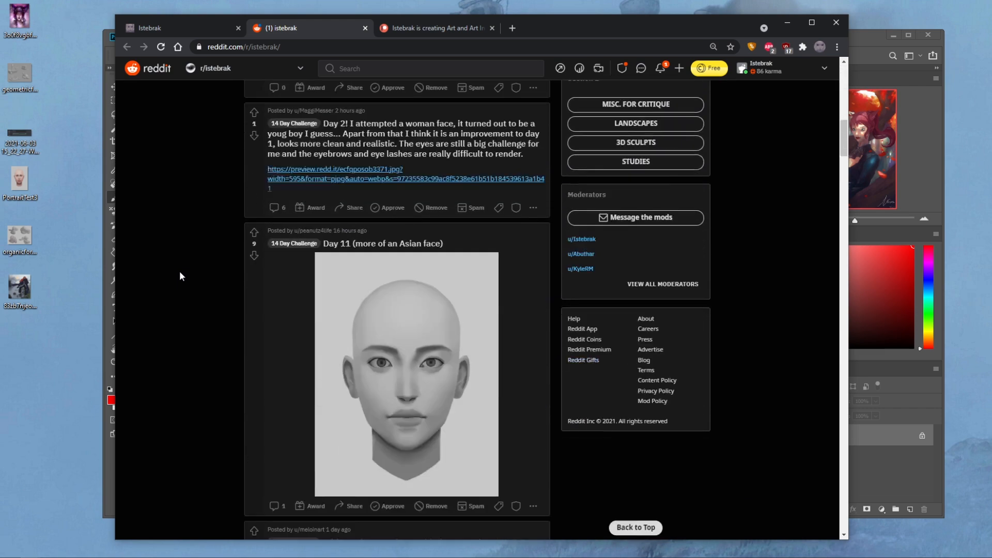
scroll(179, 272, down, 20)
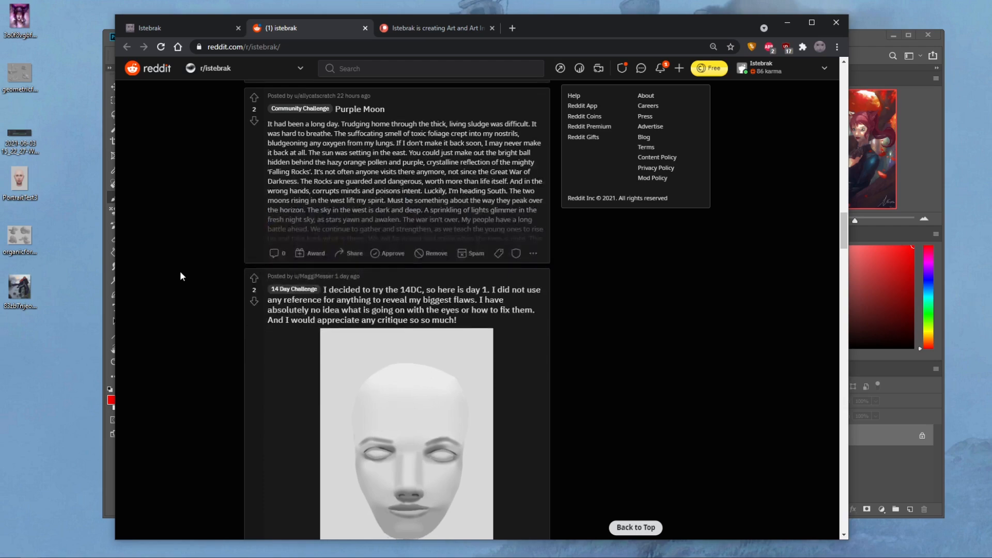
scroll(180, 276, down, 20)
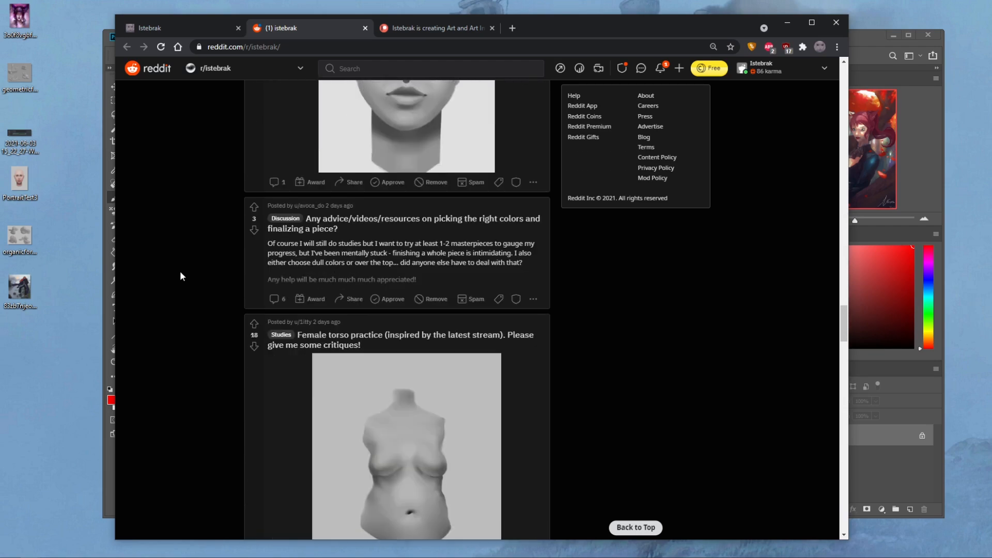
scroll(180, 276, down, 1)
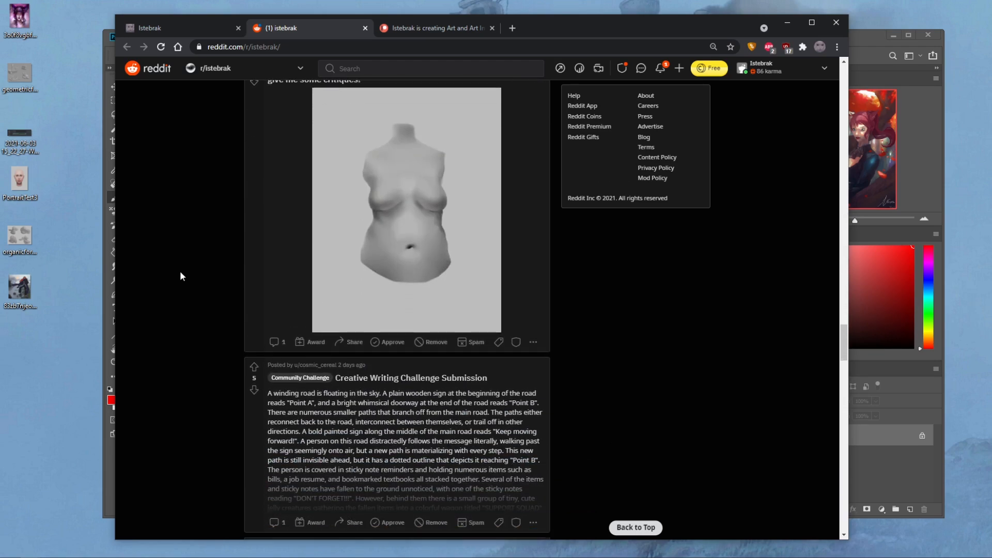
scroll(182, 269, down, 5)
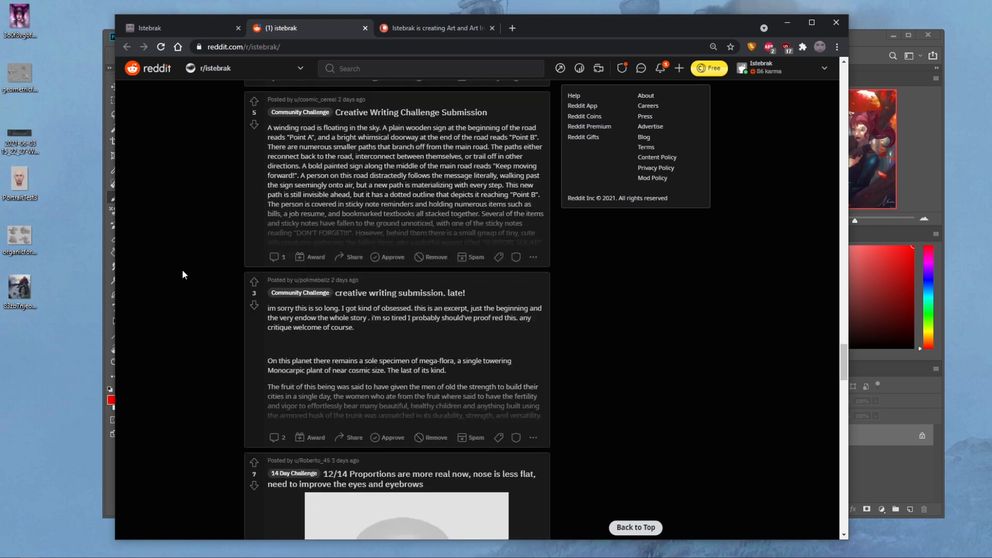
scroll(228, 249, down, 6)
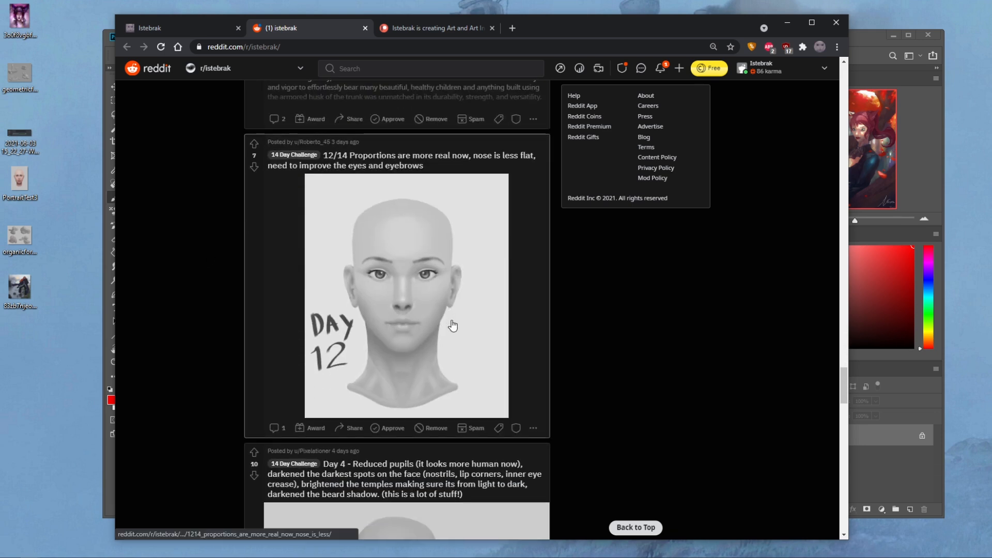
scroll(459, 329, down, 4)
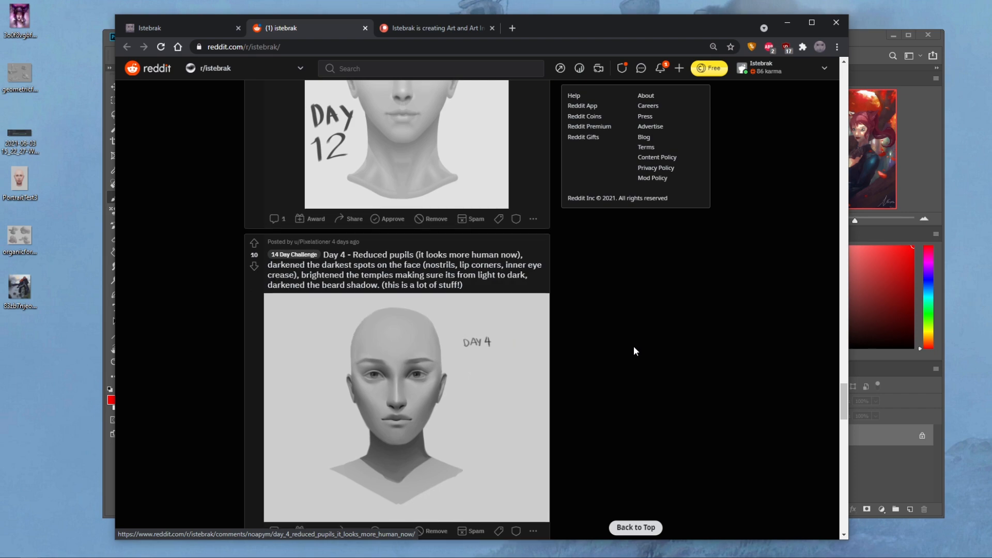
scroll(634, 346, up, 4)
scroll(634, 346, up, 20)
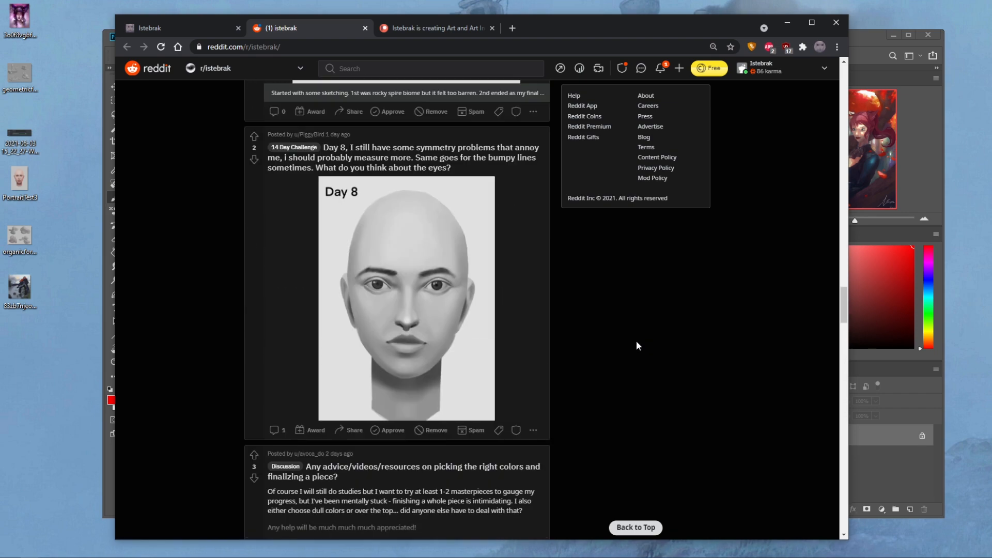
scroll(637, 342, up, 15)
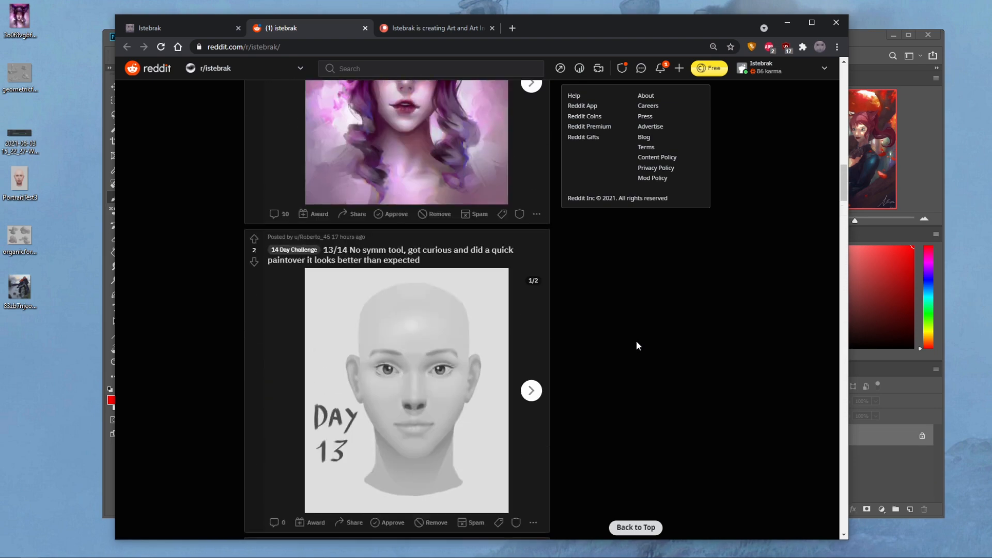
scroll(637, 346, up, 20)
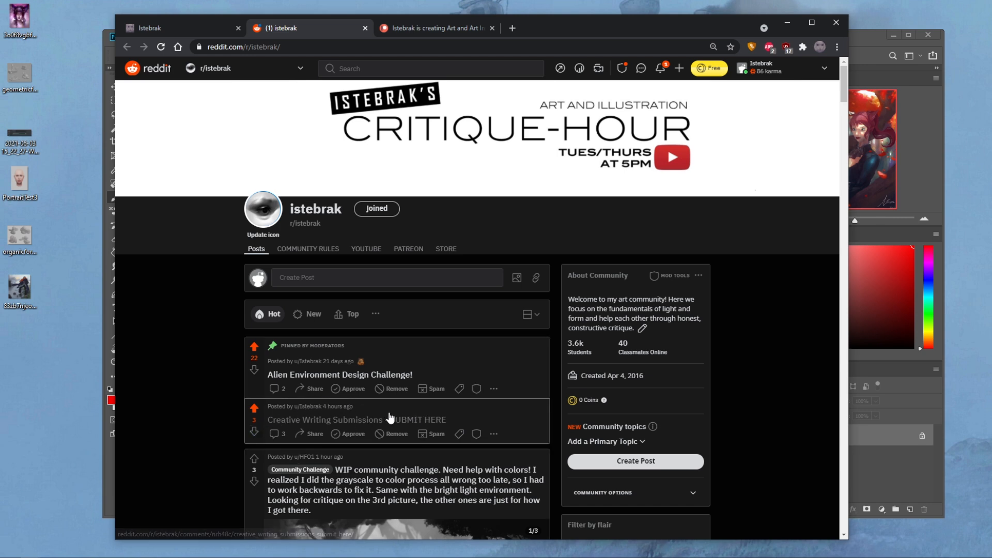
- Read the "Creative Writing Submissions - SUBMIT HERE" post with its replies, and go back to the community feed
click(414, 411)
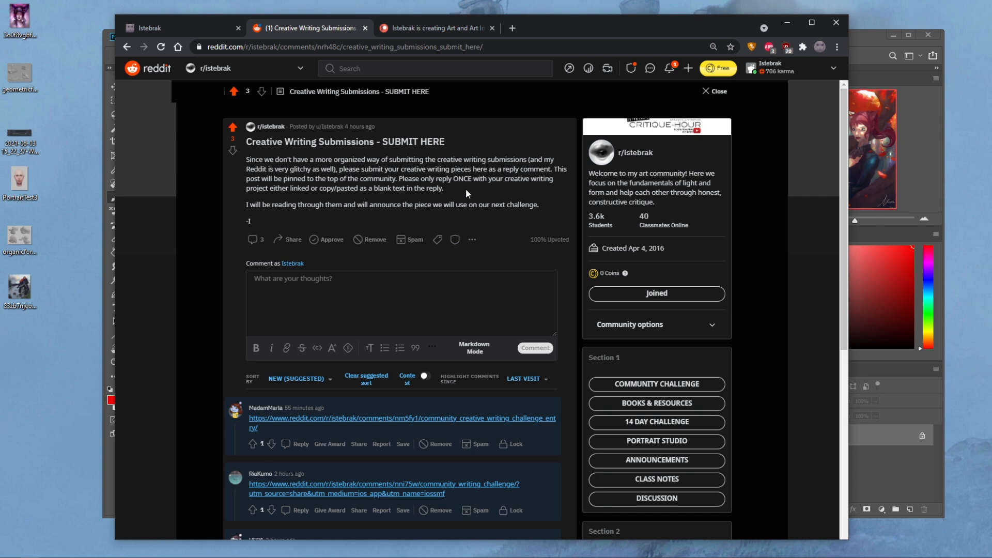
scroll(548, 389, down, 5)
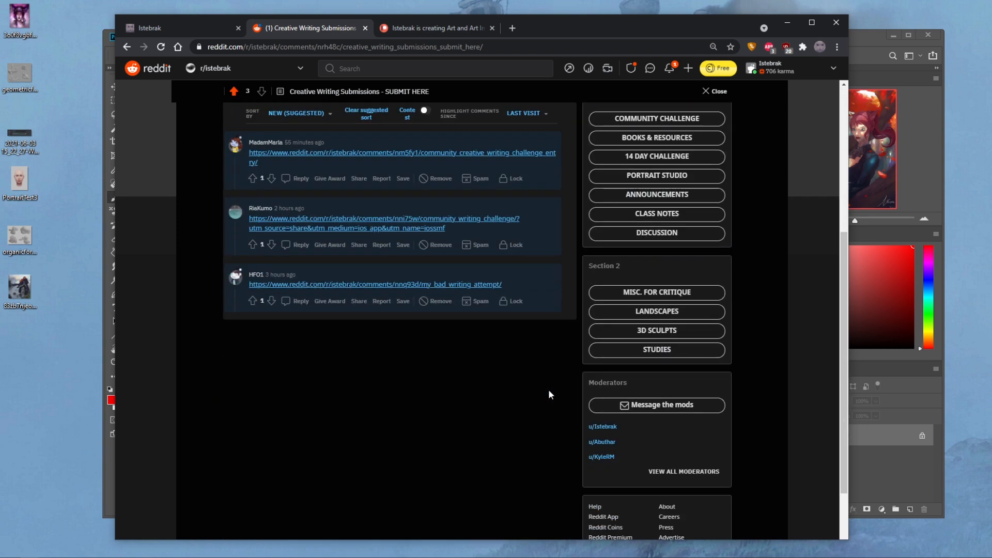
scroll(548, 389, up, 5)
click(126, 47)
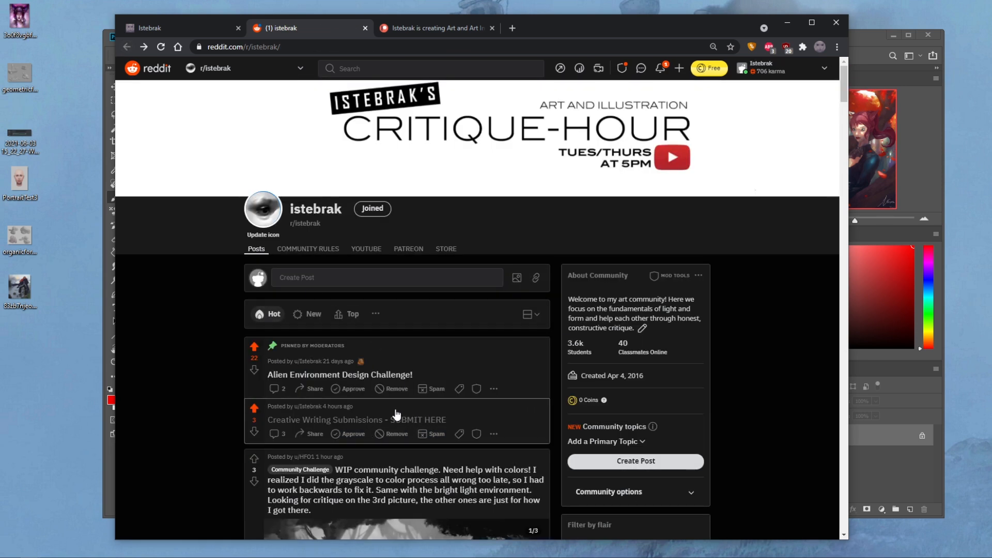
scroll(397, 414, down, 1)
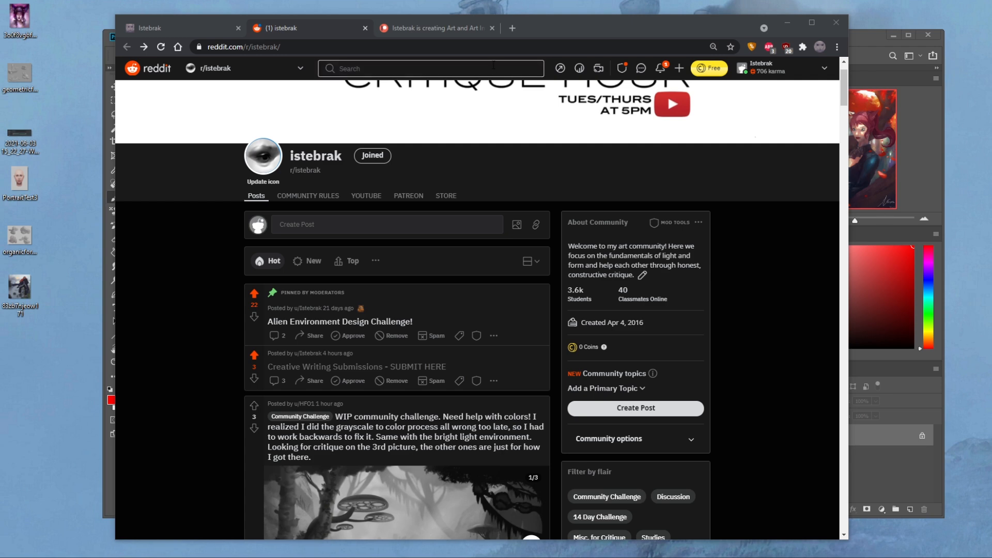
- View the store page on istebrak.com, go back to the portfolio page, and minimize the browser to reveal Photoshop
click(195, 25)
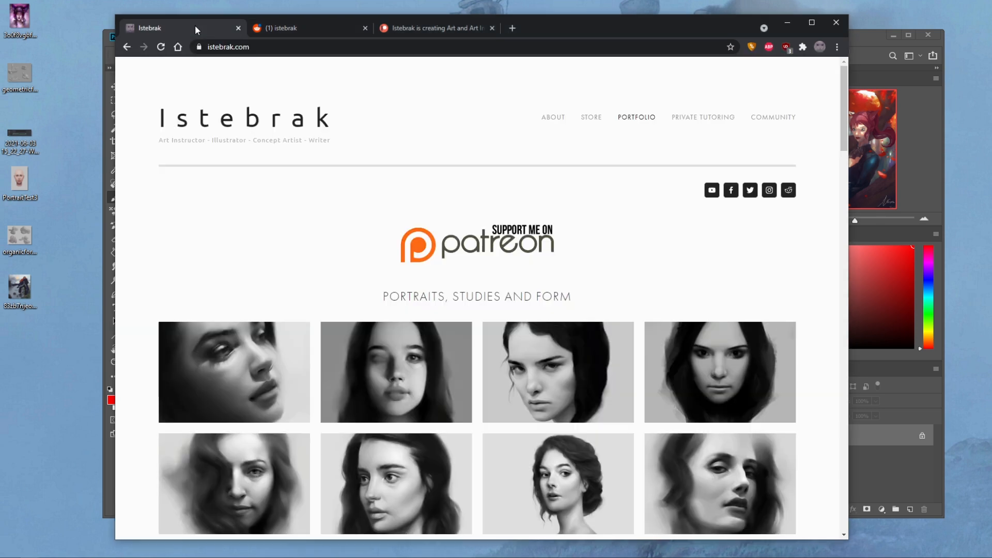
click(592, 123)
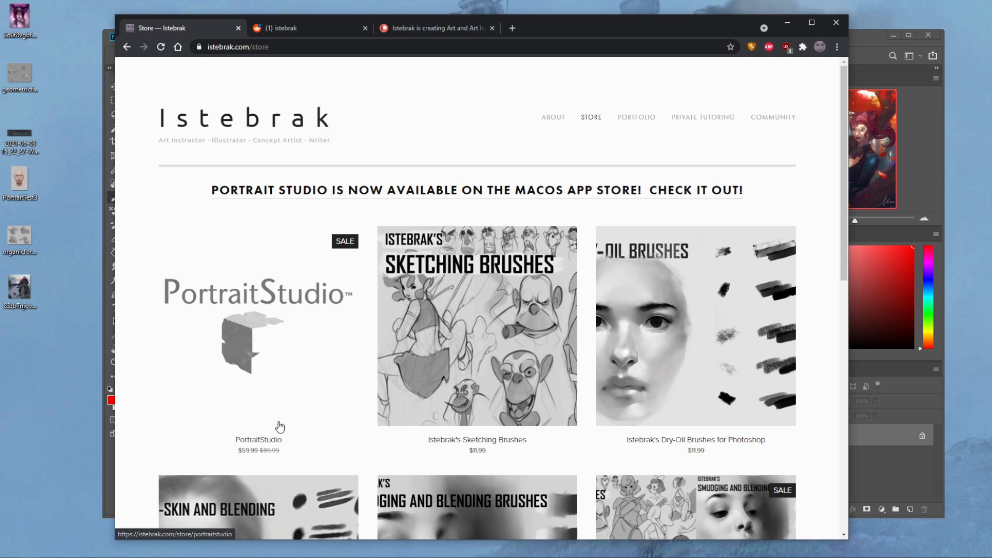
click(127, 47)
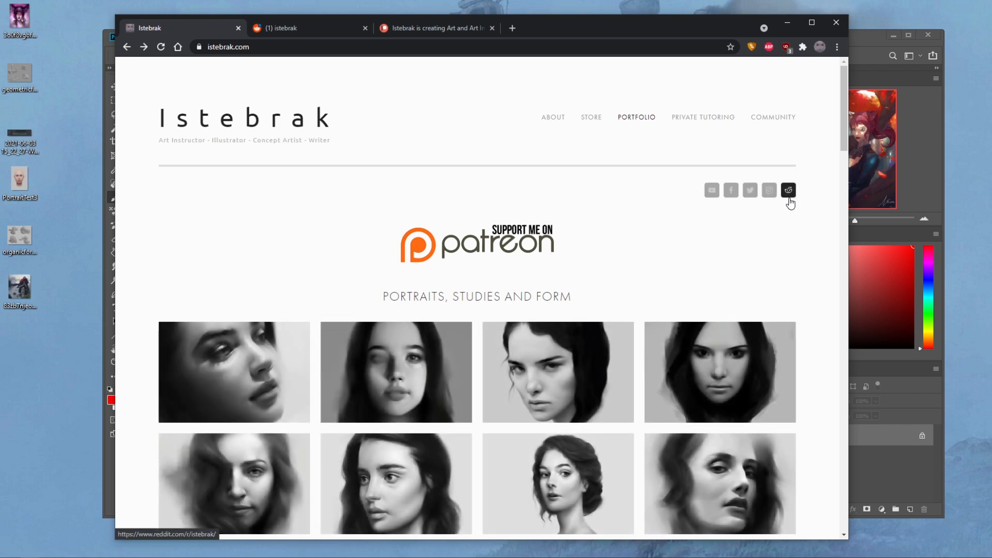
click(787, 22)
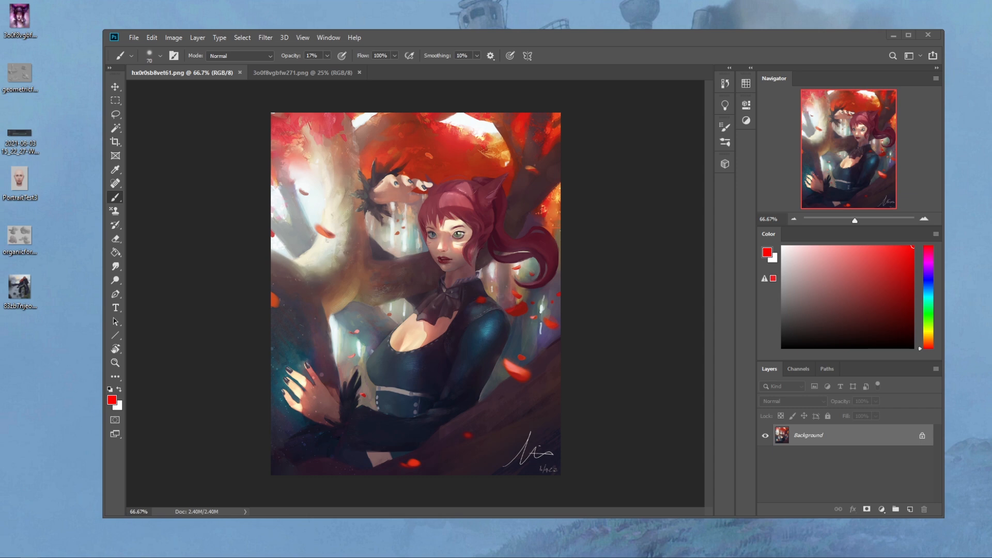
- Place the browser with the Instagram profile over Photoshop, and reposition and shorten the PortraitStudio window above its posts
drag(991, 58, 678, 30)
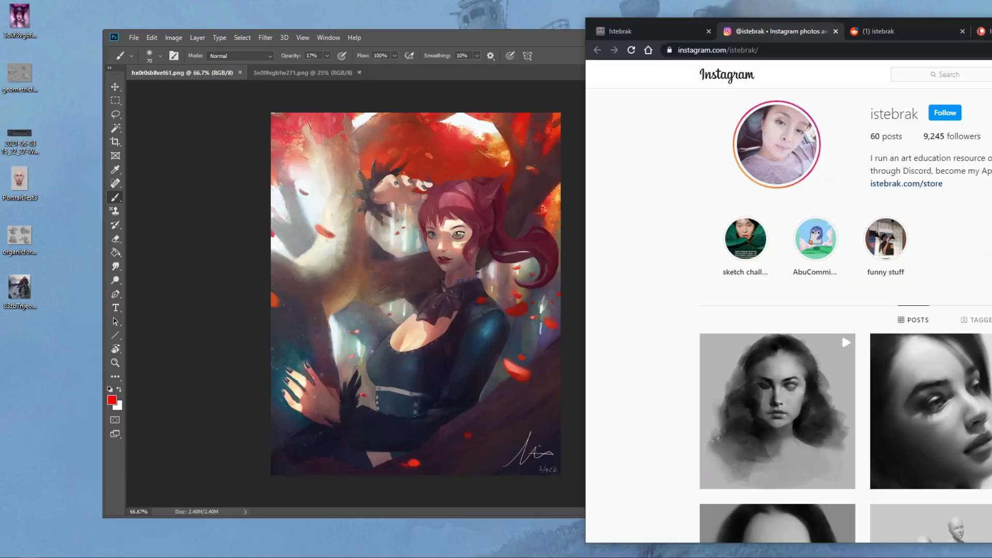
drag(678, 31, 209, 21)
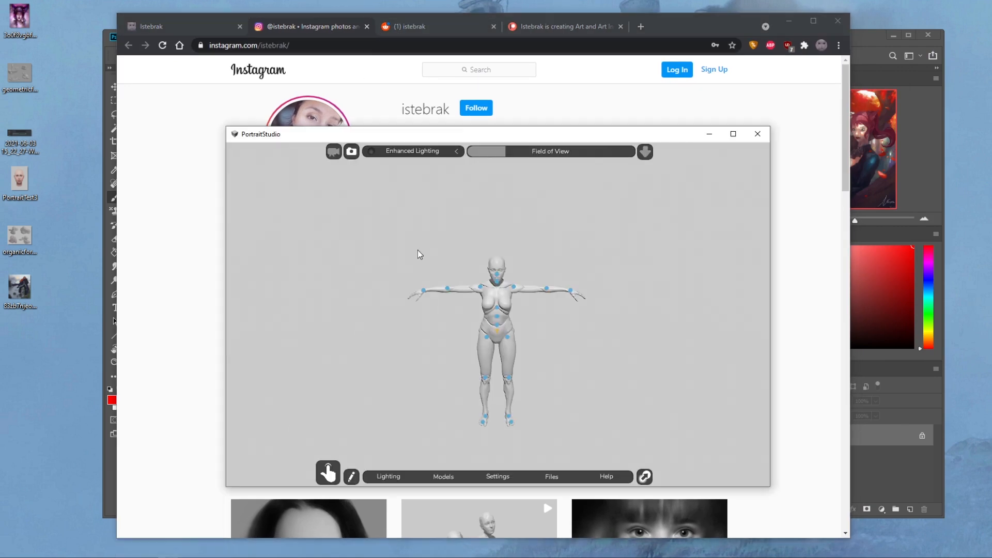
drag(478, 135, 414, 25)
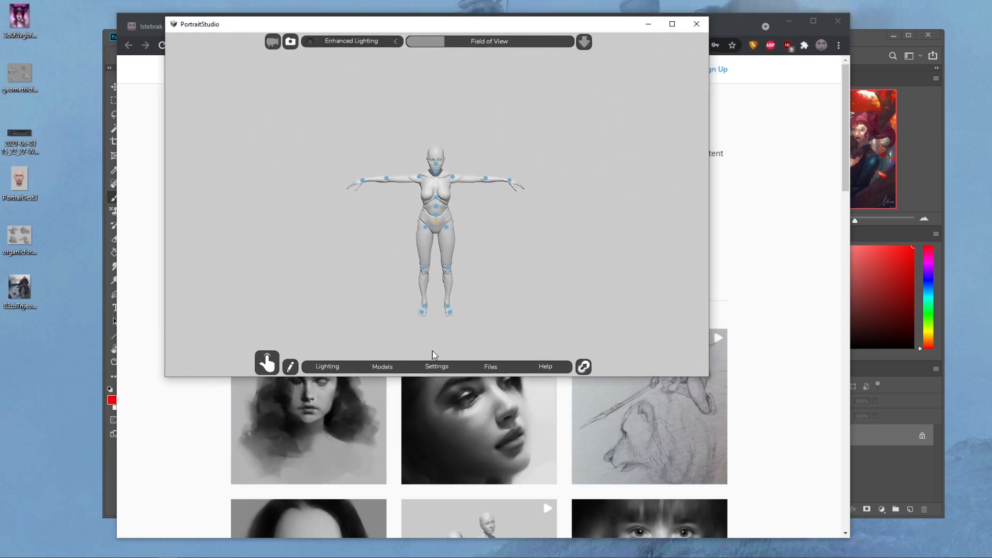
drag(408, 376, 413, 189)
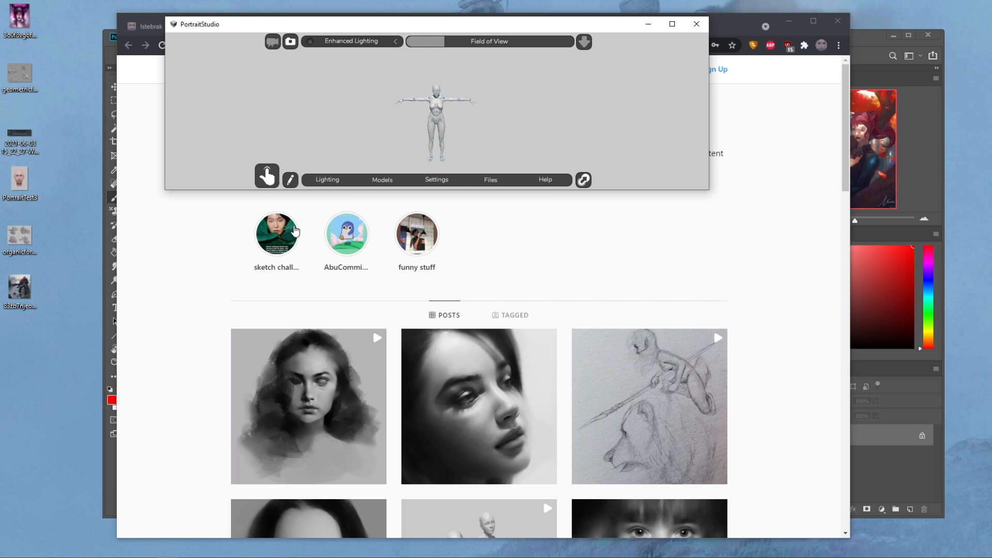
- Show the image 1.png of the subscription notification options in the photo viewer
click(757, 108)
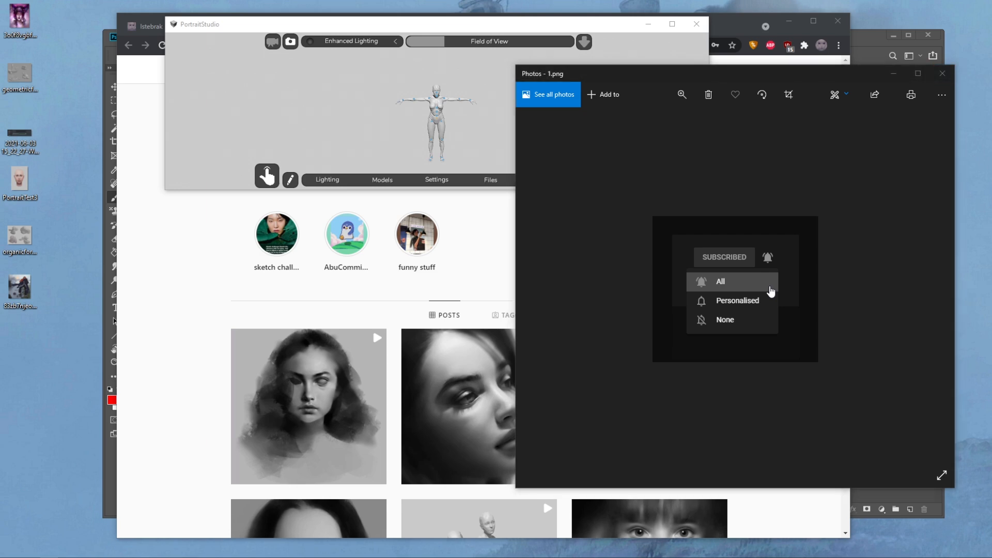
key(alt+Tab)
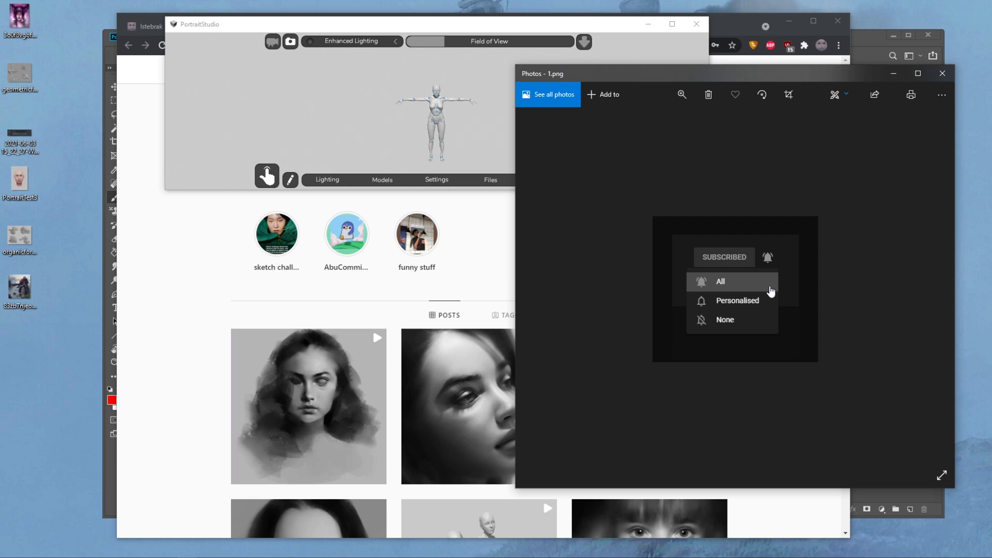
key(alt+Tab)
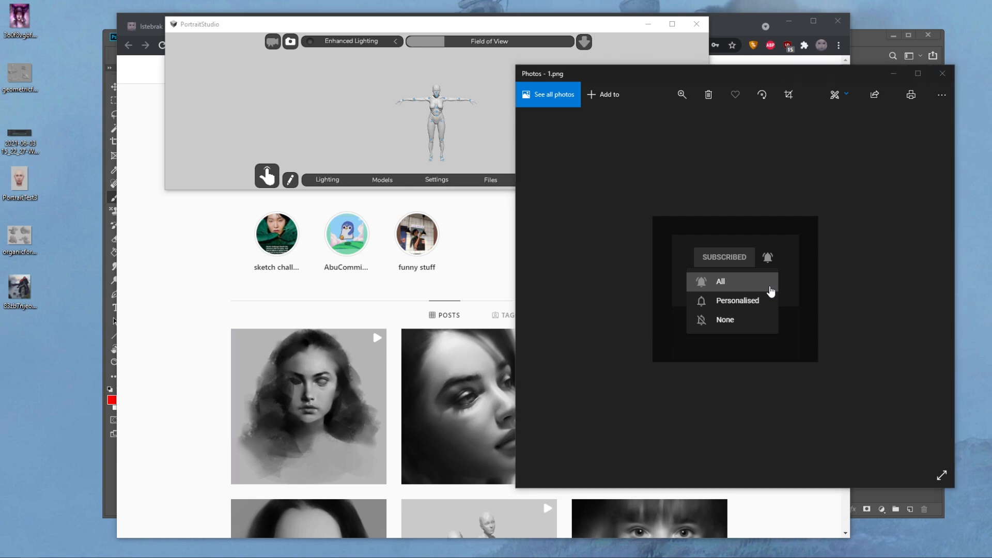
- Close the photo viewer showing 1.png and the browser window with the Instagram profile
click(946, 75)
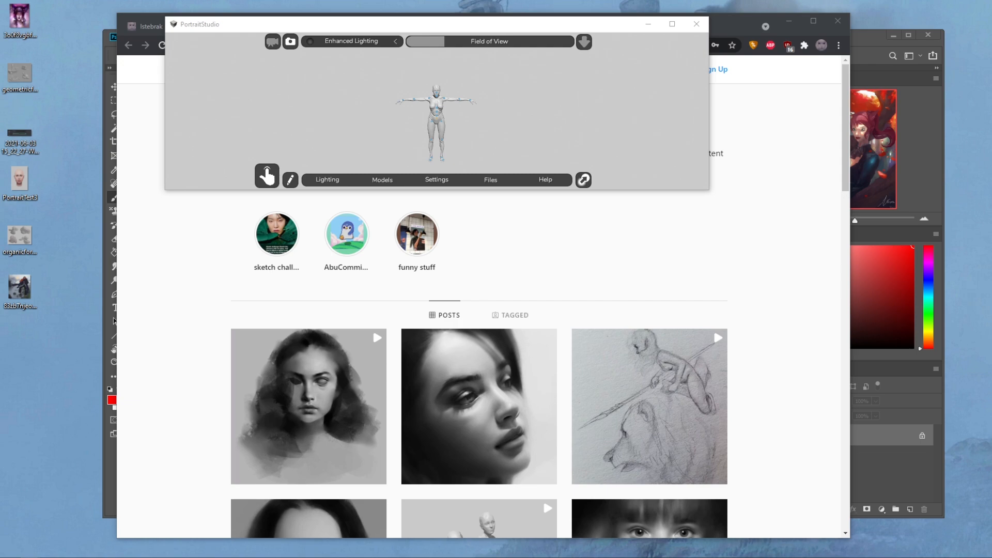
click(734, 29)
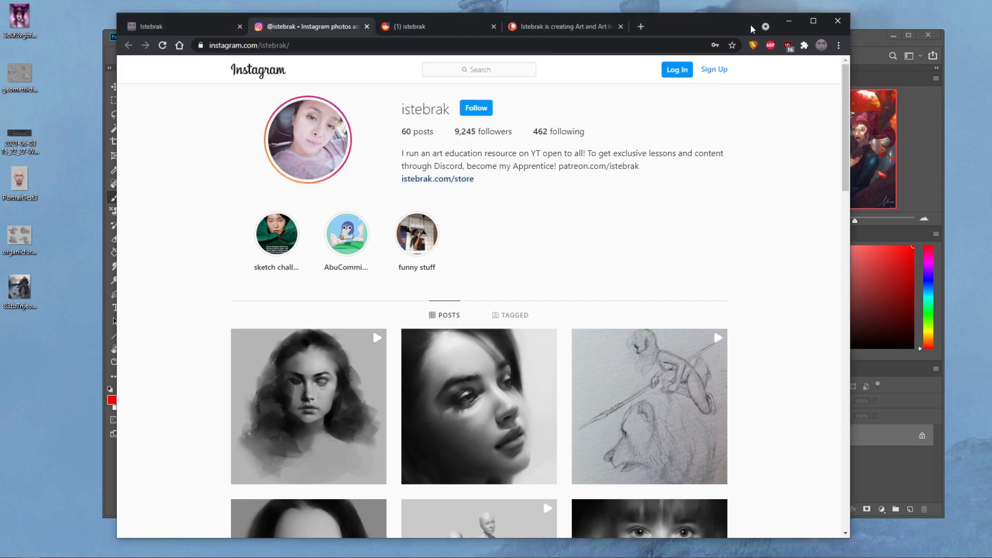
click(837, 20)
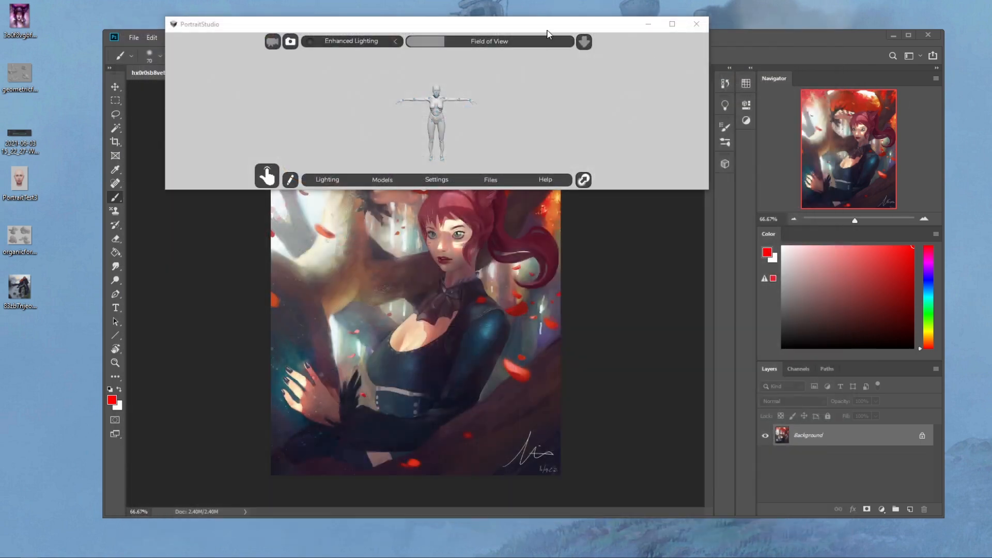
- Enlarge and reposition the PortraitStudio window to show the full figure, and bring Photoshop back to the front
drag(547, 34, 532, 96)
drag(693, 253, 758, 549)
drag(613, 89, 604, 53)
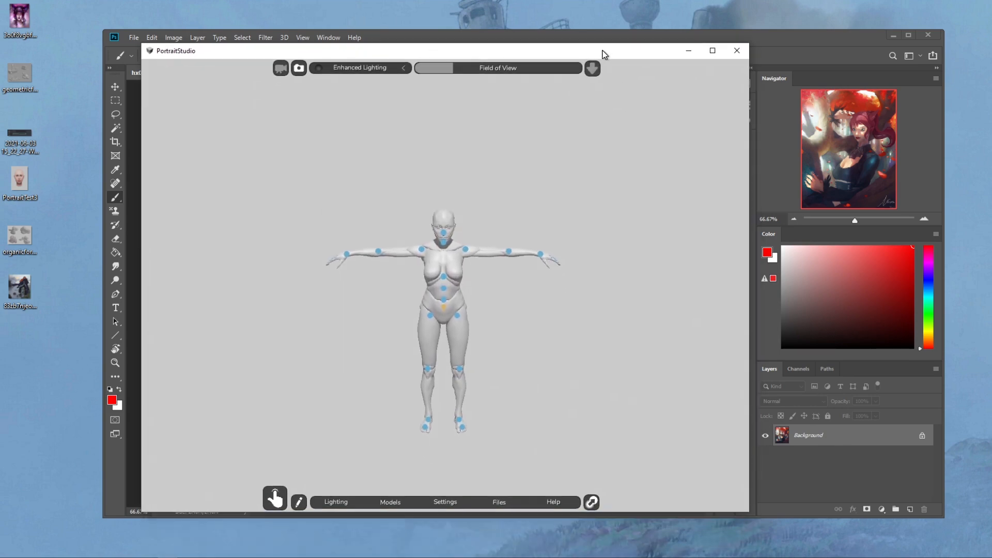
click(730, 35)
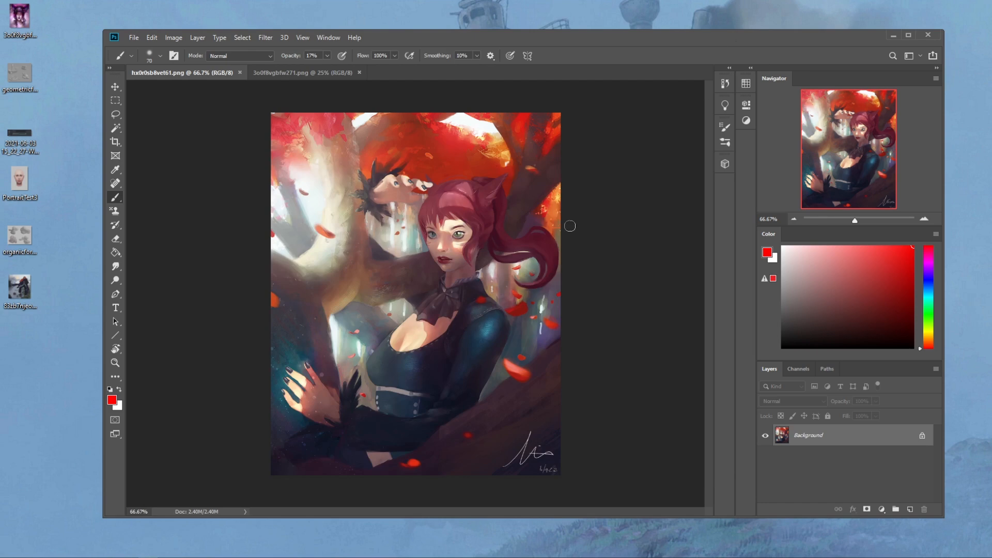
- Pick a bright green brush colour, test it with two diagonal strokes over the tree branch, and set the brush opacity to 100%
click(926, 302)
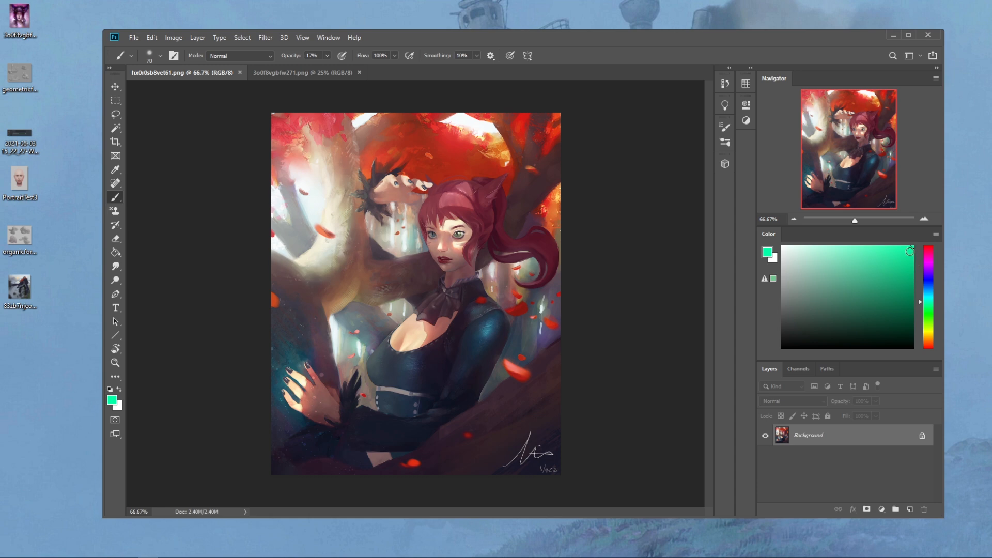
drag(416, 309, 354, 251)
drag(437, 291, 380, 247)
click(327, 56)
drag(326, 68, 371, 68)
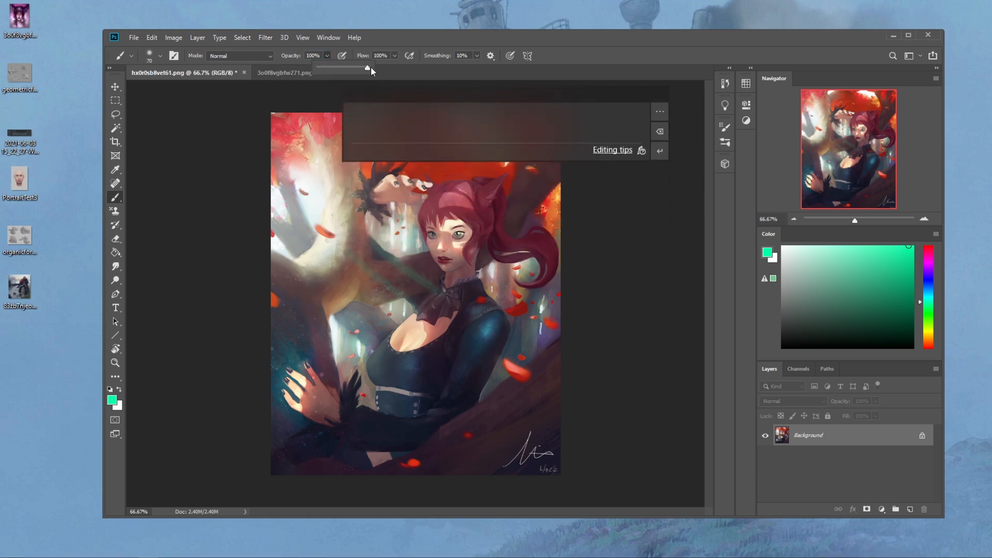
- Mark the branch area beside the figure's collar with two diagonal green strokes, circle her lower hand, and undo all the marks
drag(421, 311, 337, 257)
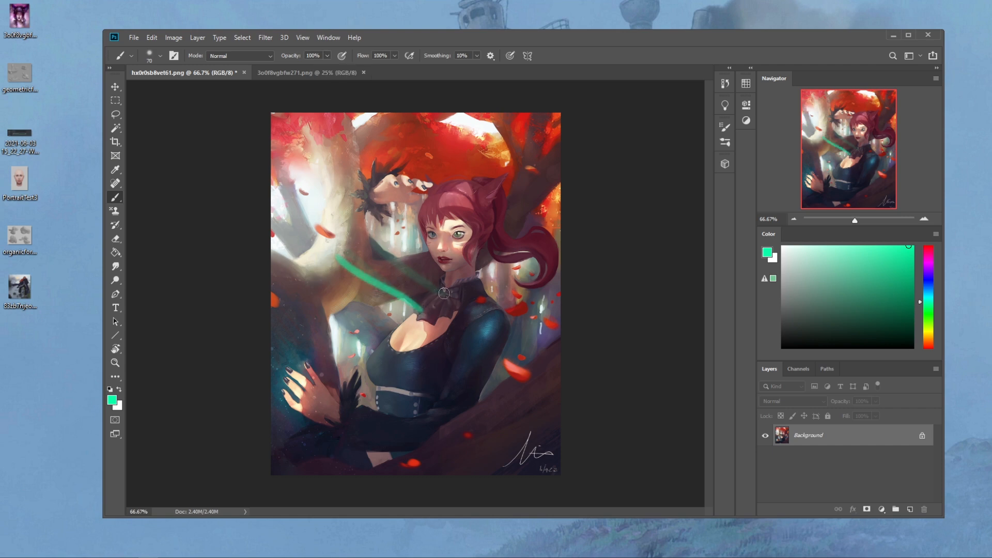
drag(440, 289, 357, 233)
key(ctrl+z)
key(ctrl+z)
key(ctrl+z)
key(ctrl+z)
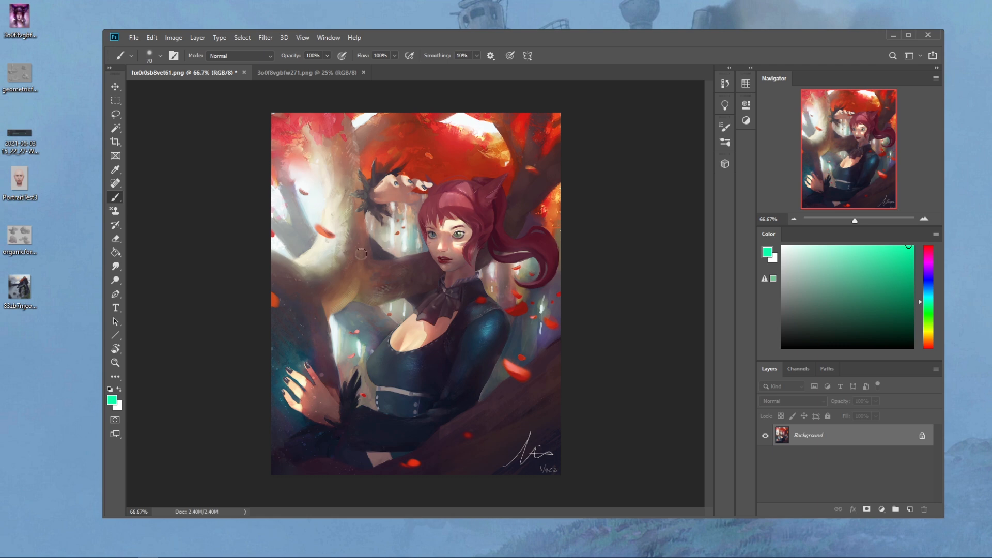
mouse_move(336, 357)
mouse_down()
mouse_move(262, 403)
mouse_move(331, 362)
mouse_up()
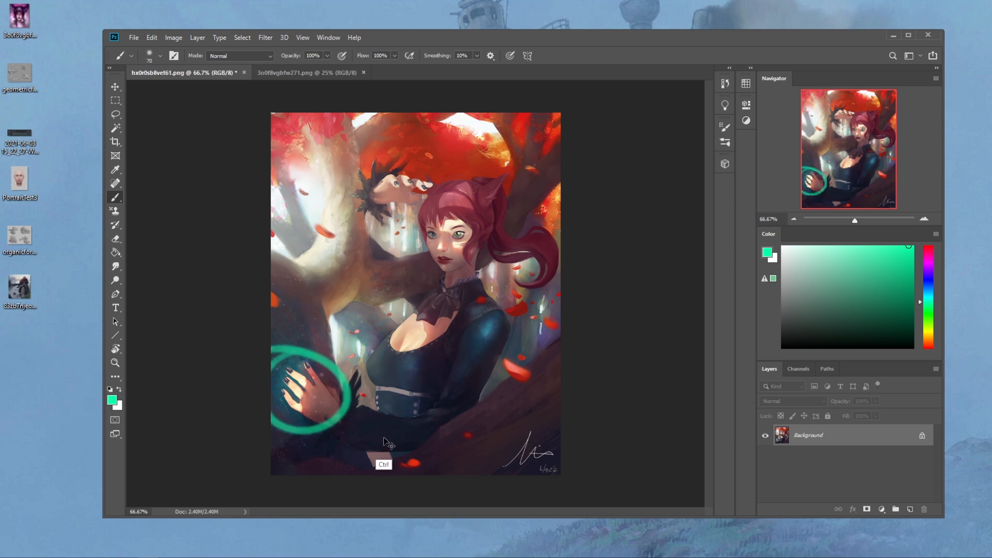
key(ctrl+z)
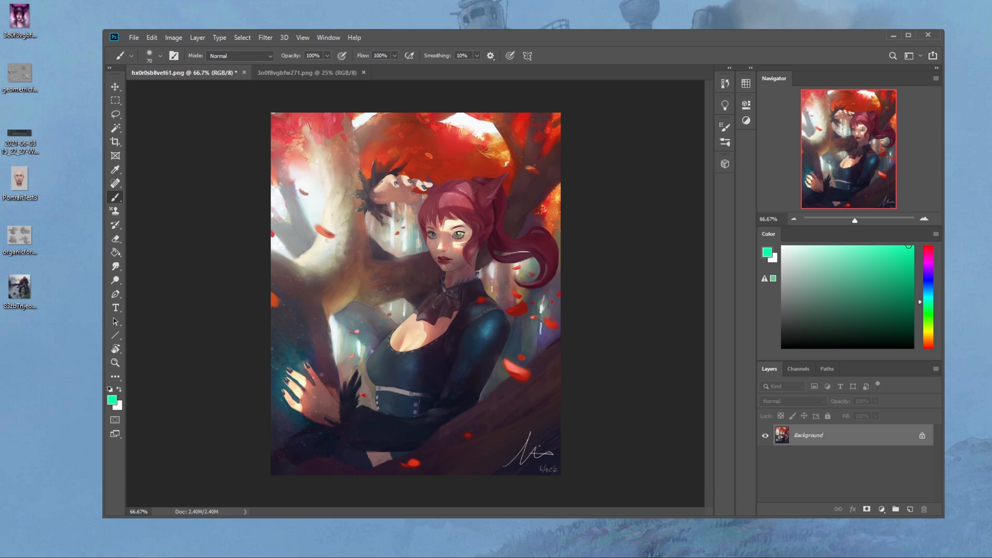
- Capture a screenshot of the painting area, saved as an image file on the desktop
click(299, 557)
click(648, 36)
key(Print)
drag(271, 139, 560, 474)
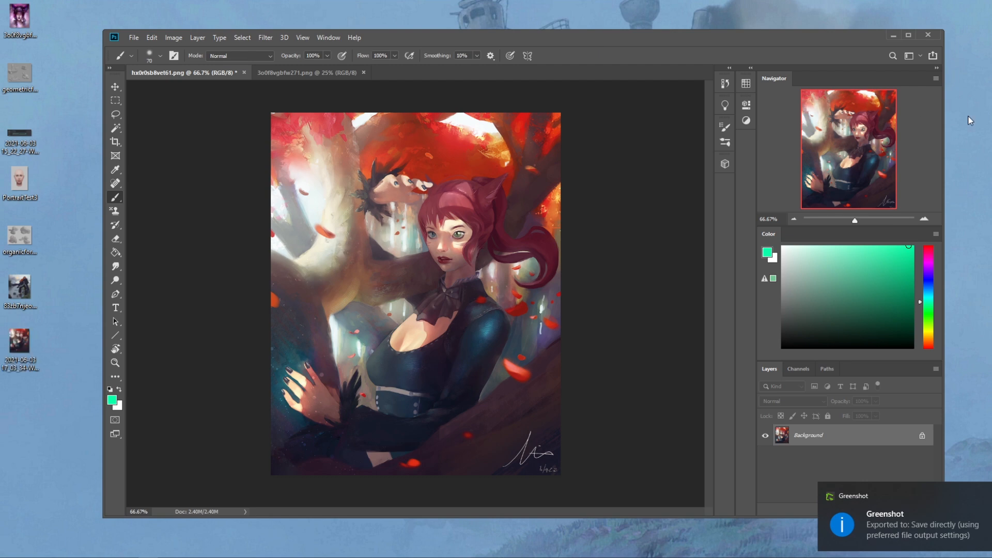
- Open the captured painting in the photo viewer and arrange it beside the PortraitStudio window, with both in front of Photoshop
drag(674, 44, 737, 48)
drag(167, 251, 303, 230)
drag(240, 53, 263, 58)
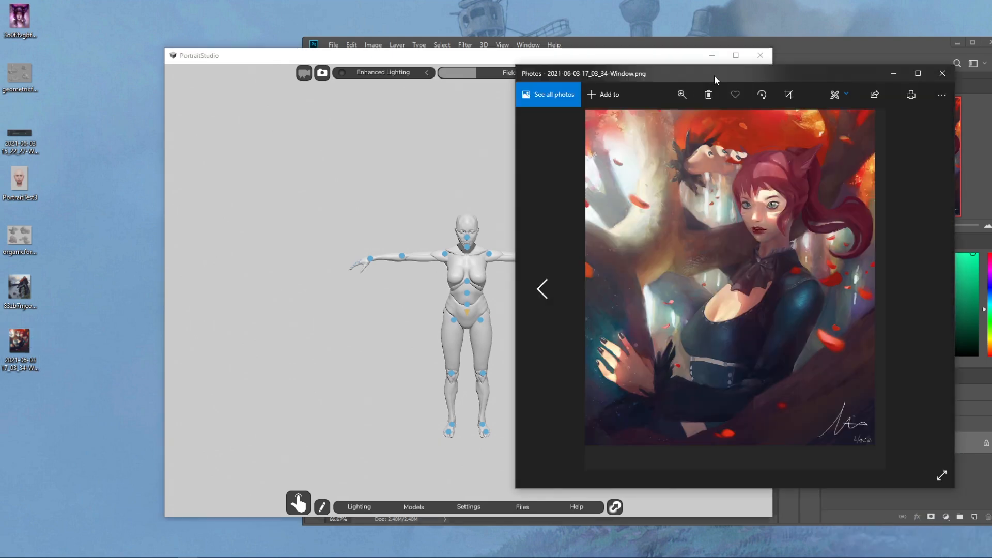
drag(714, 75, 200, 81)
drag(441, 281, 347, 279)
drag(575, 57, 781, 69)
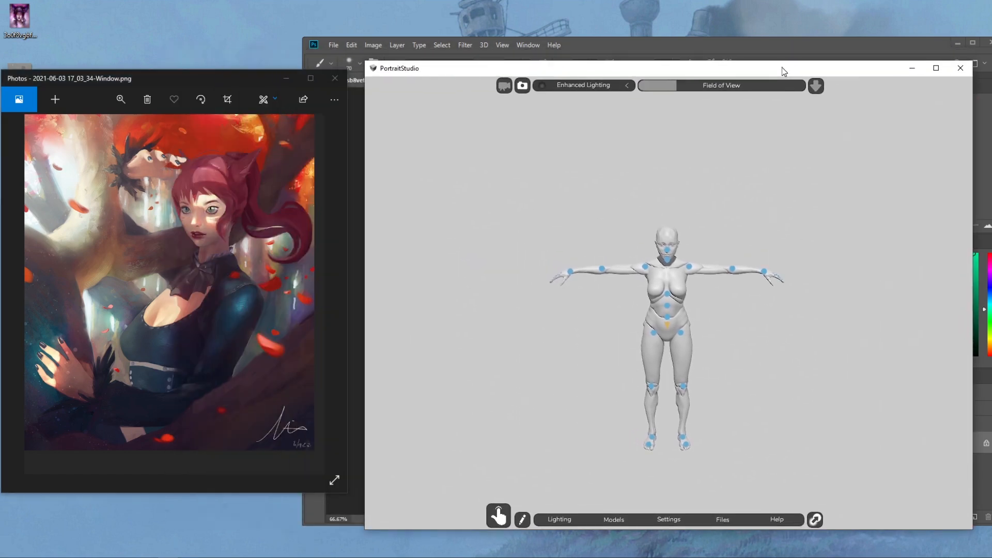
- Show the on-screen camera controls and bend the mannequin's right elbow so the forearm folds back toward the body
click(501, 517)
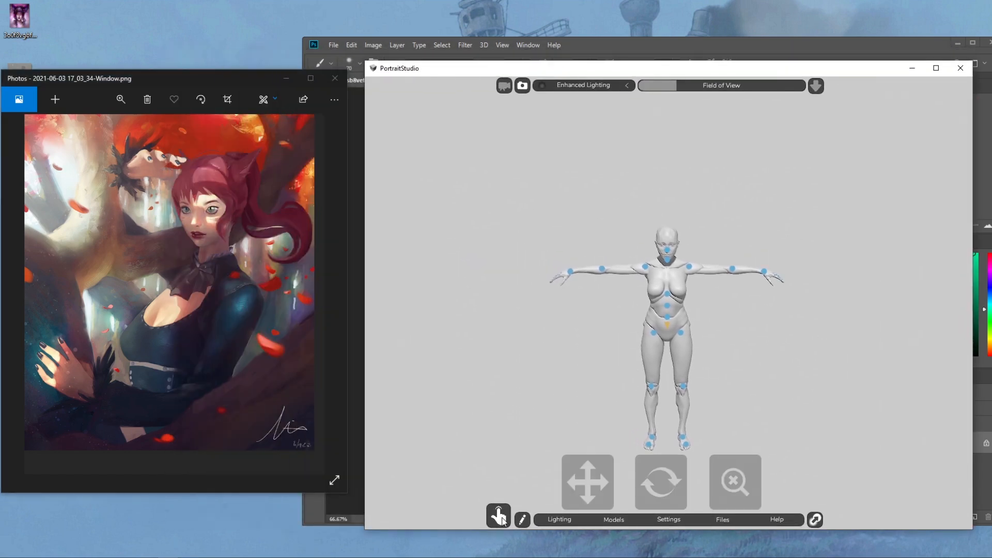
mouse_move(656, 489)
mouse_down()
mouse_move(636, 477)
mouse_move(658, 482)
mouse_up()
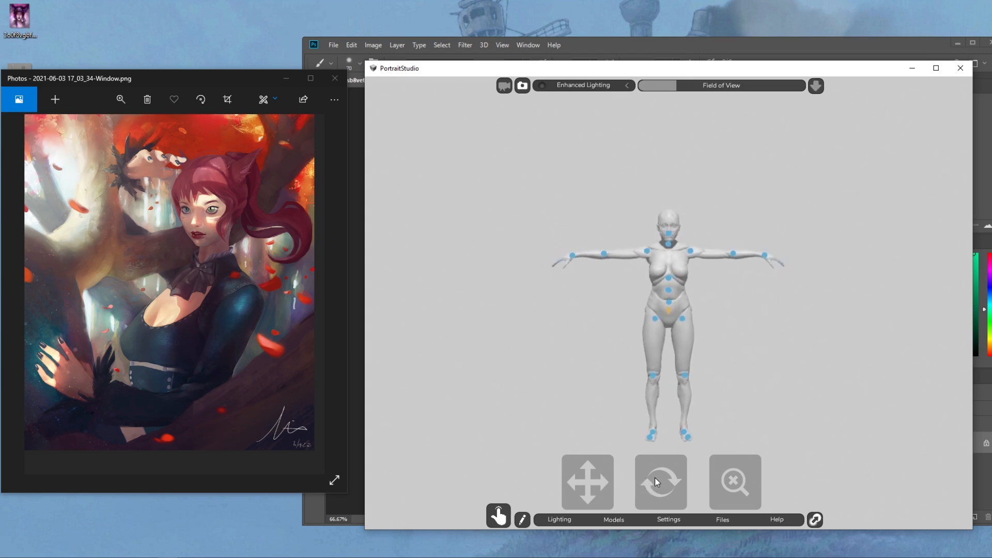
click(603, 253)
click(603, 255)
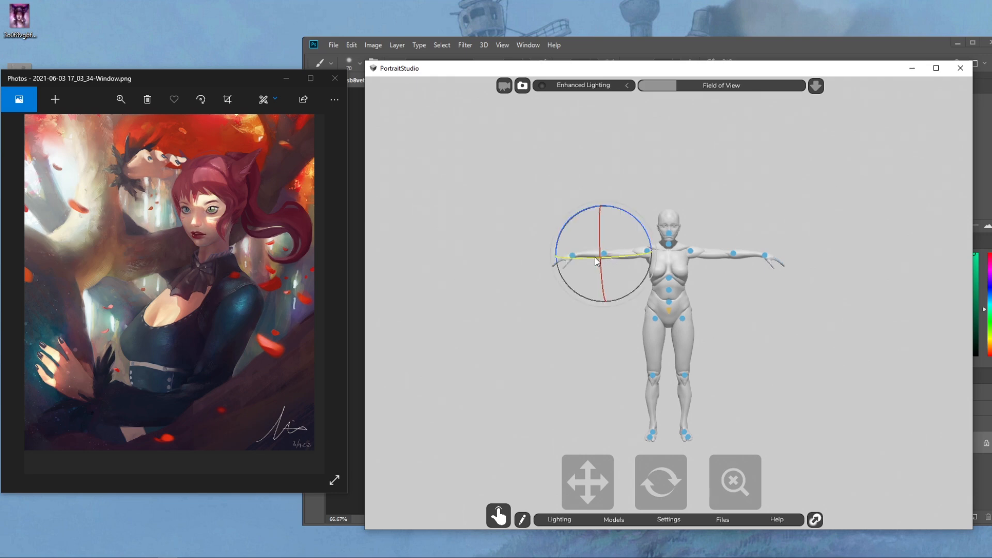
drag(597, 261, 676, 261)
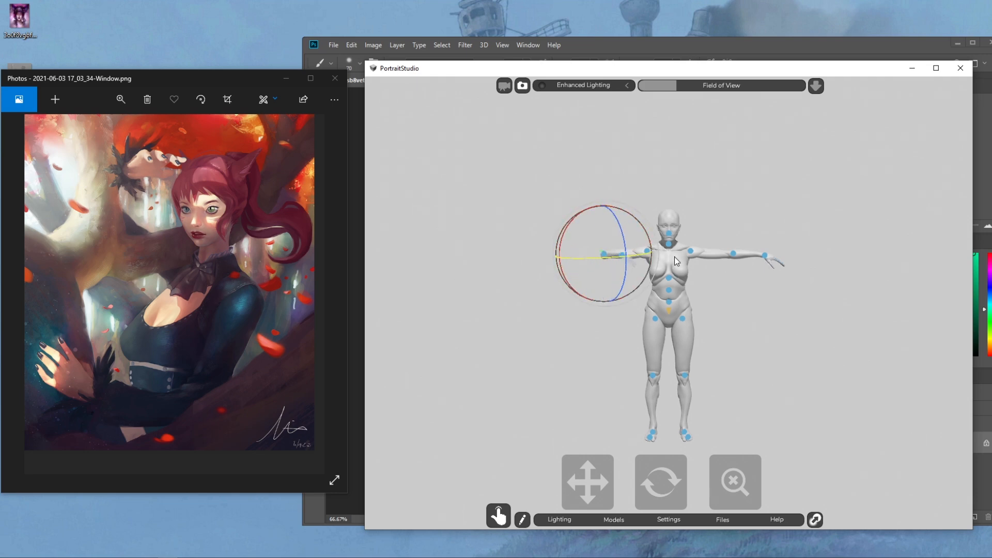
drag(627, 229, 619, 227)
click(618, 222)
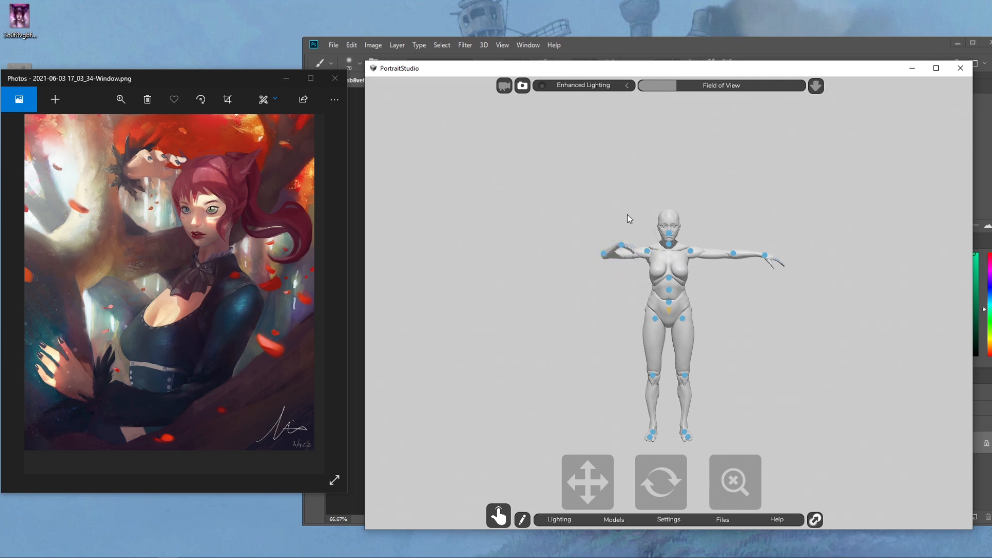
- Rotate the mannequin's right wrist to tilt the hand
click(623, 249)
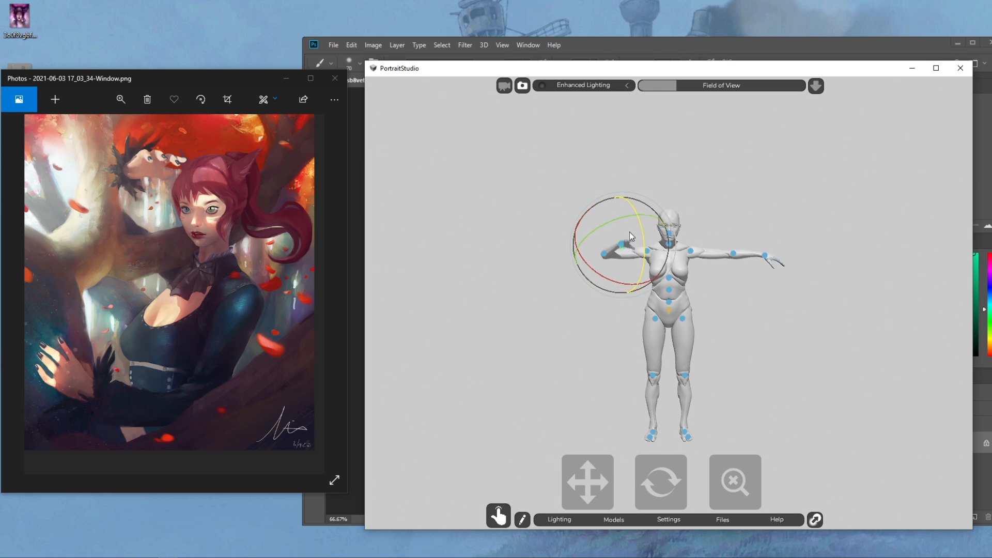
drag(583, 260, 620, 272)
click(778, 172)
- Rotate the mannequin's right shoulder to raise the upper arm, checking the pose from the side and the front
click(649, 250)
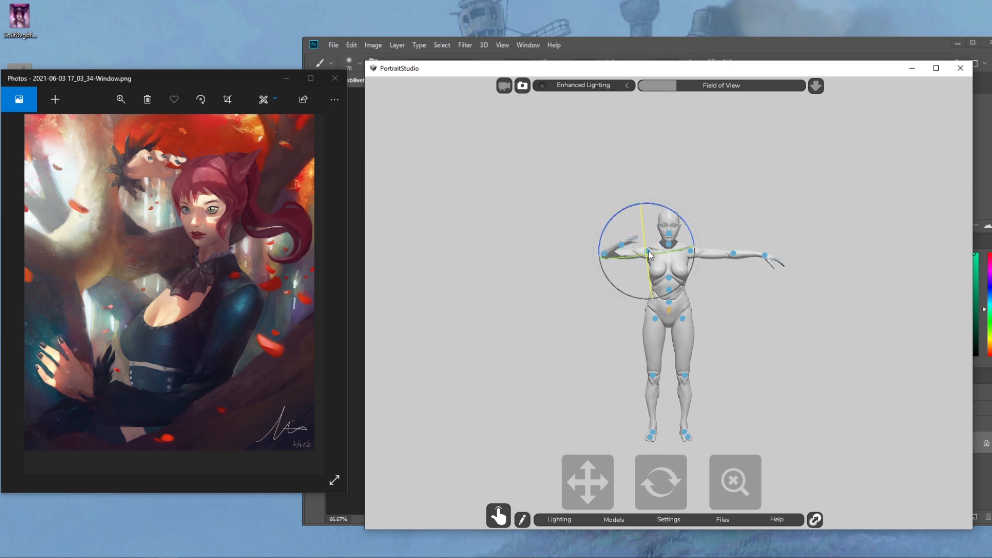
drag(637, 480, 596, 483)
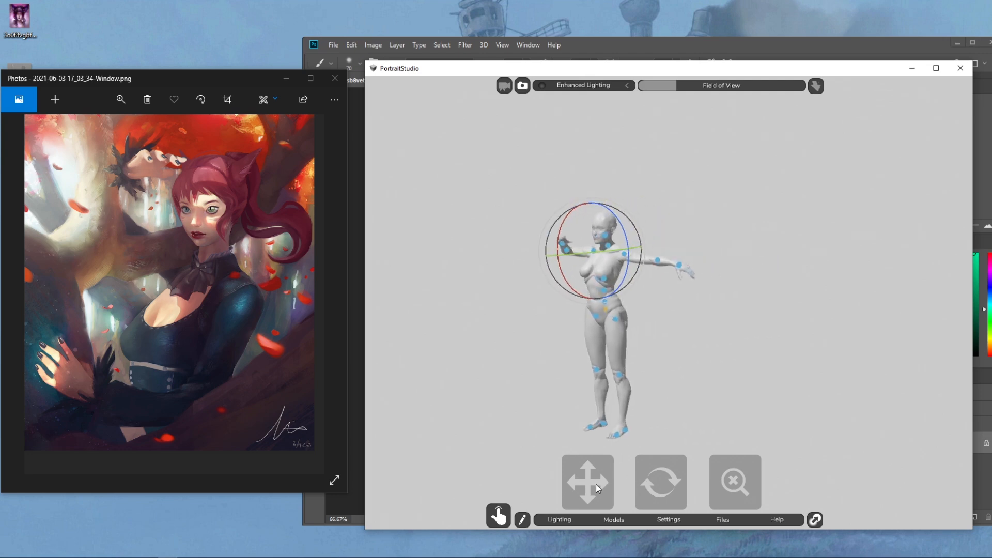
drag(627, 240, 629, 256)
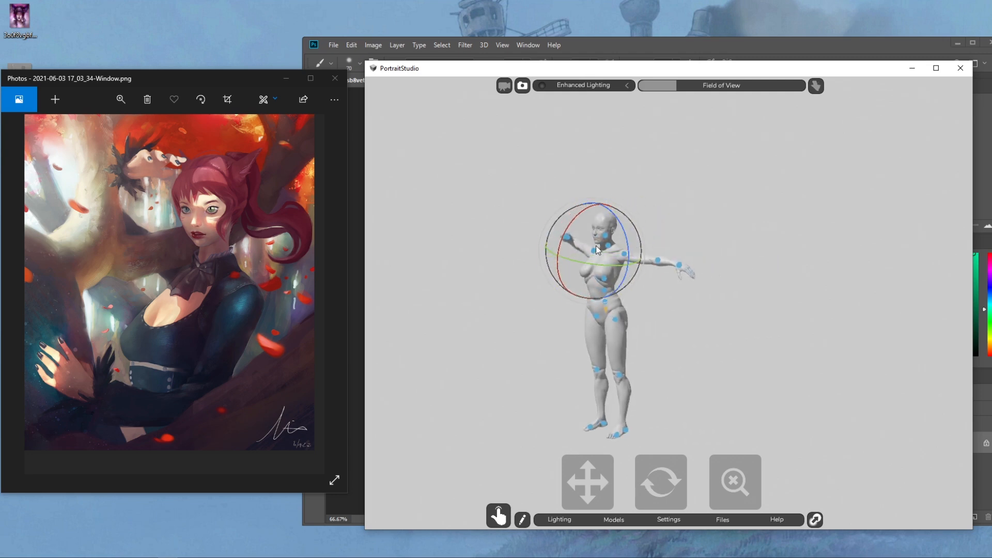
mouse_move(565, 238)
mouse_down()
mouse_move(568, 223)
mouse_move(557, 236)
mouse_up()
drag(660, 489, 683, 490)
click(597, 157)
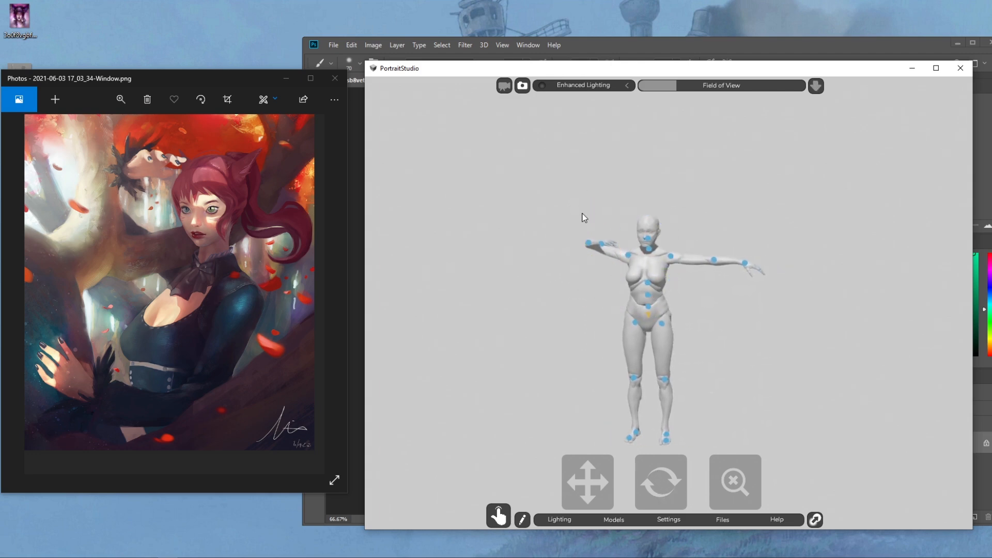
- Rotate the right elbow to swing the forearm up beside the head, and fine-tune the right shoulder's rotation
click(587, 242)
drag(601, 223, 601, 197)
click(633, 184)
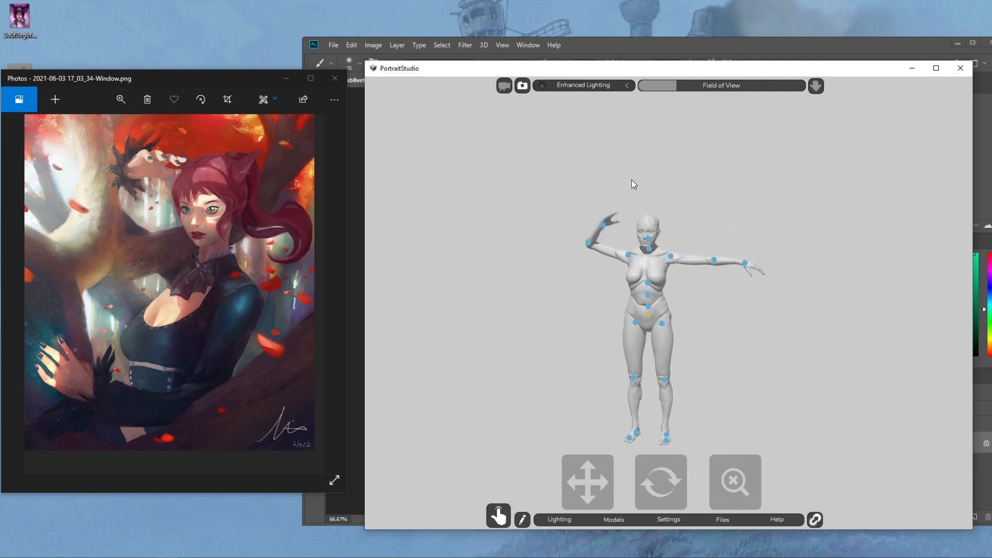
click(627, 253)
mouse_move(654, 220)
mouse_down()
mouse_move(671, 218)
mouse_move(655, 213)
mouse_up()
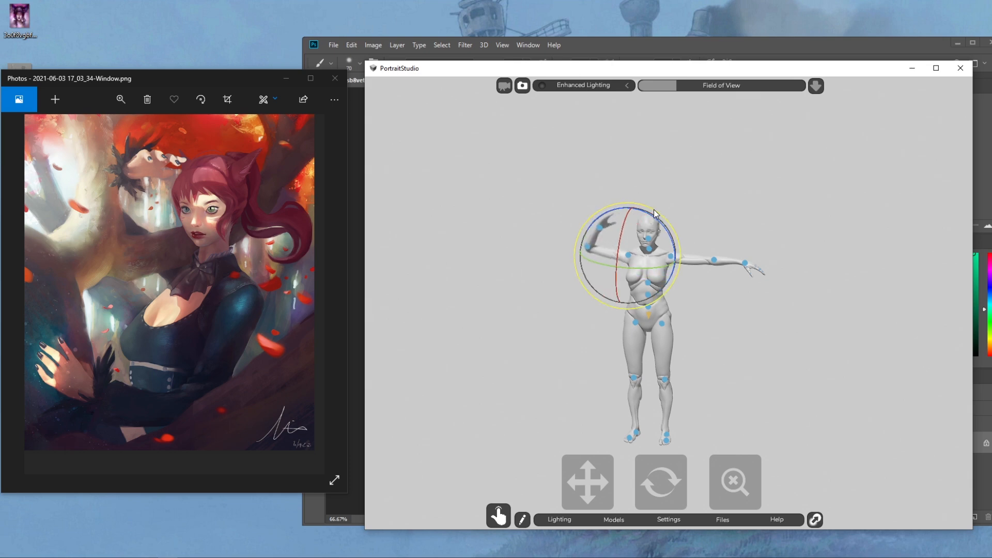
- Move the mannequin's right shoulder joint slightly upward and adjust its sideways position
click(629, 255)
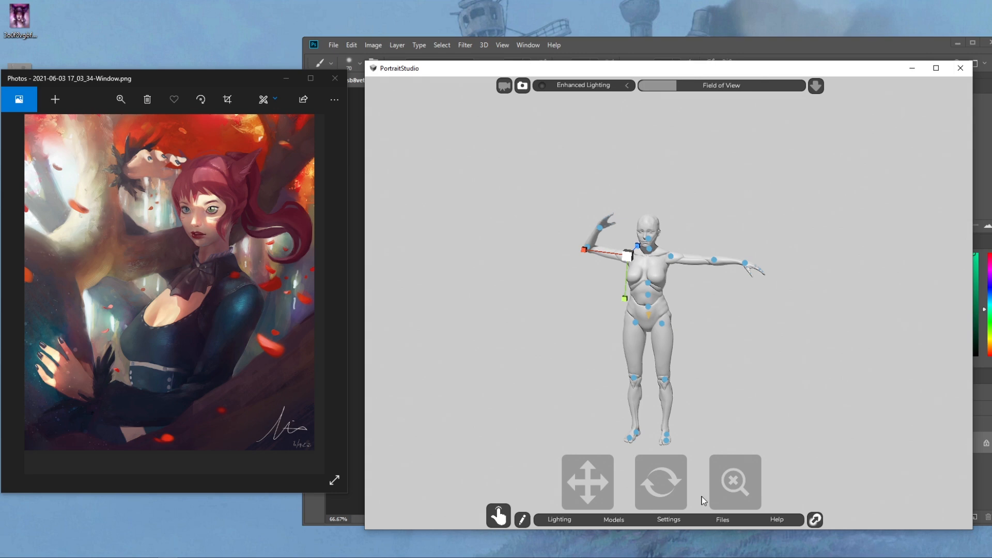
drag(735, 479, 732, 478)
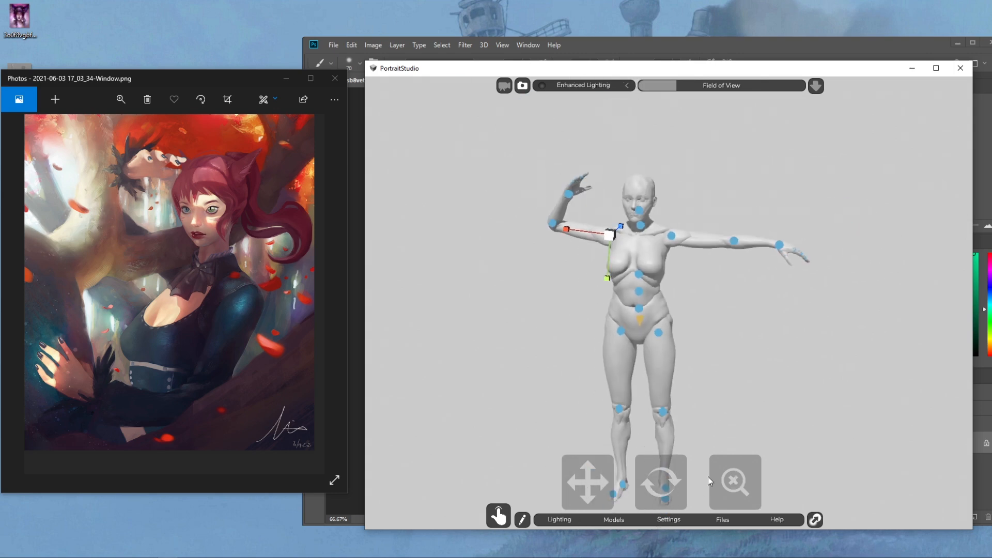
mouse_move(671, 482)
mouse_down()
mouse_move(674, 490)
mouse_move(684, 472)
mouse_up()
click(634, 233)
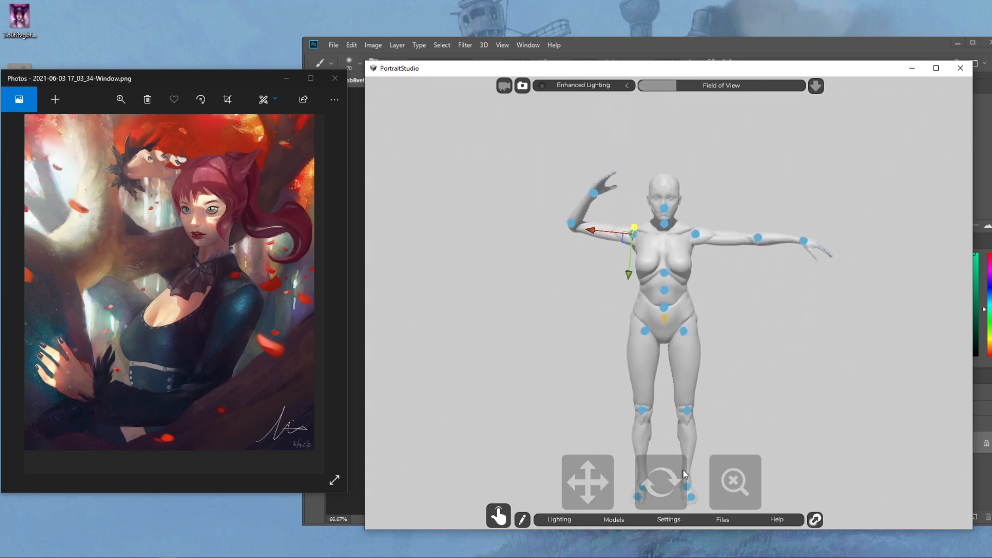
drag(629, 280, 630, 277)
drag(594, 229, 596, 229)
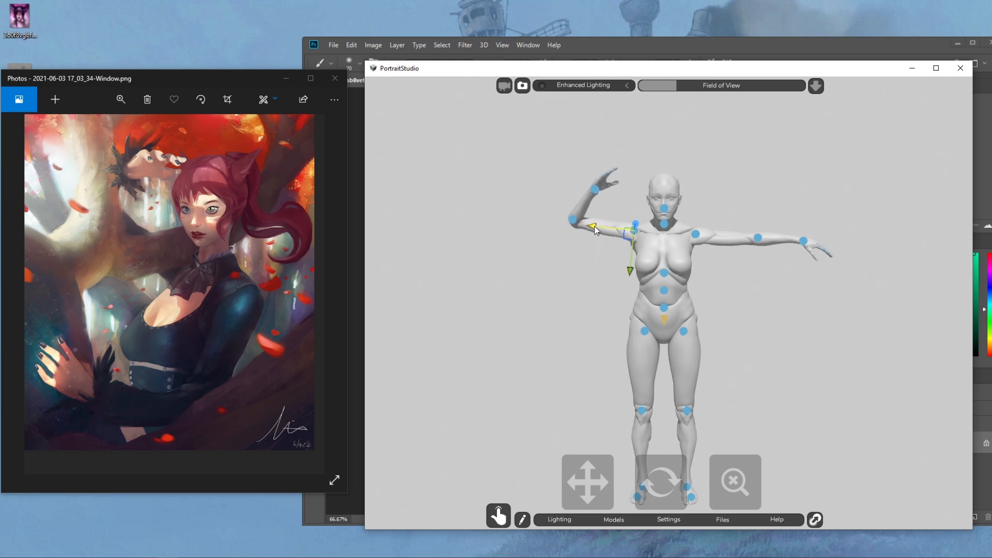
- Rotate the right shoulder so the elbow lifts and the forearm crosses in front of the forehead
key(e)
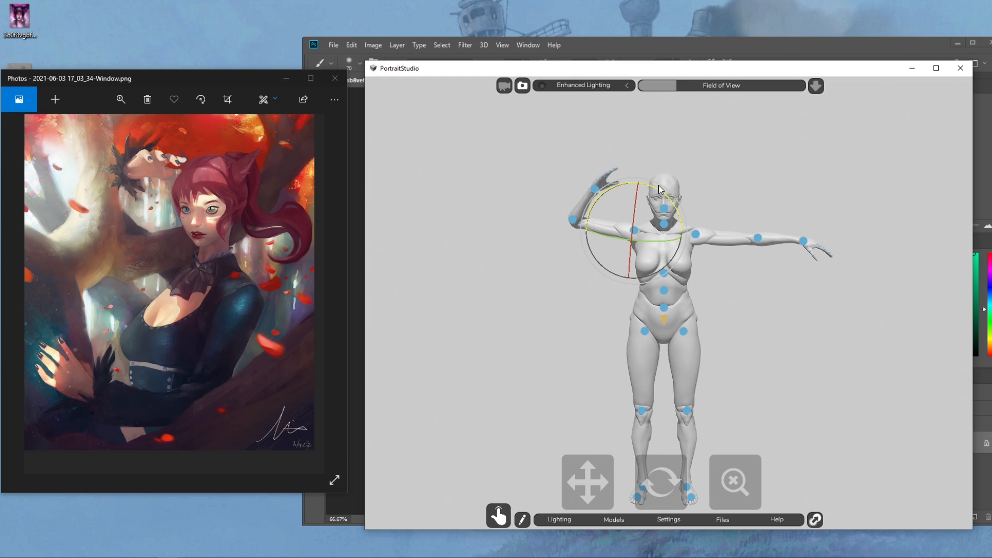
drag(659, 189, 613, 224)
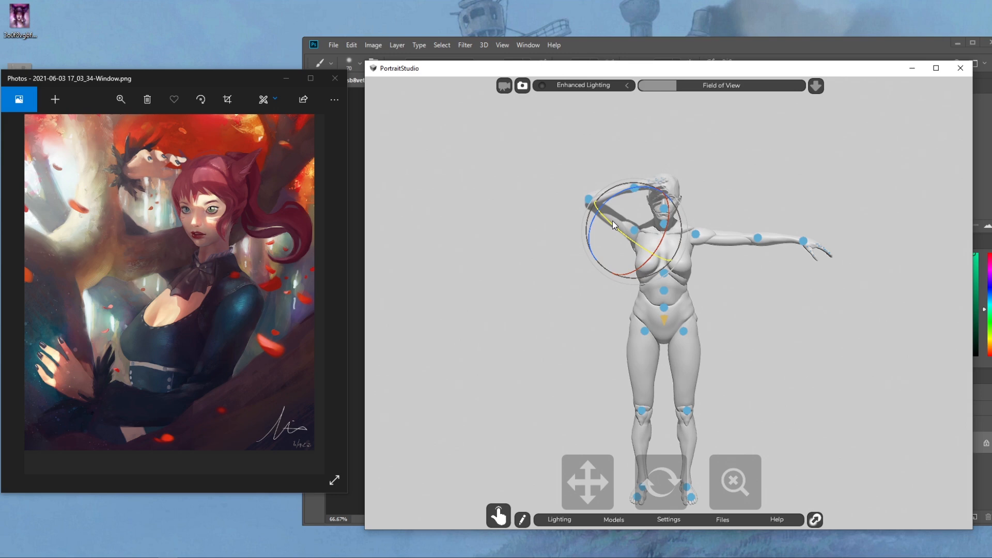
drag(615, 226, 613, 225)
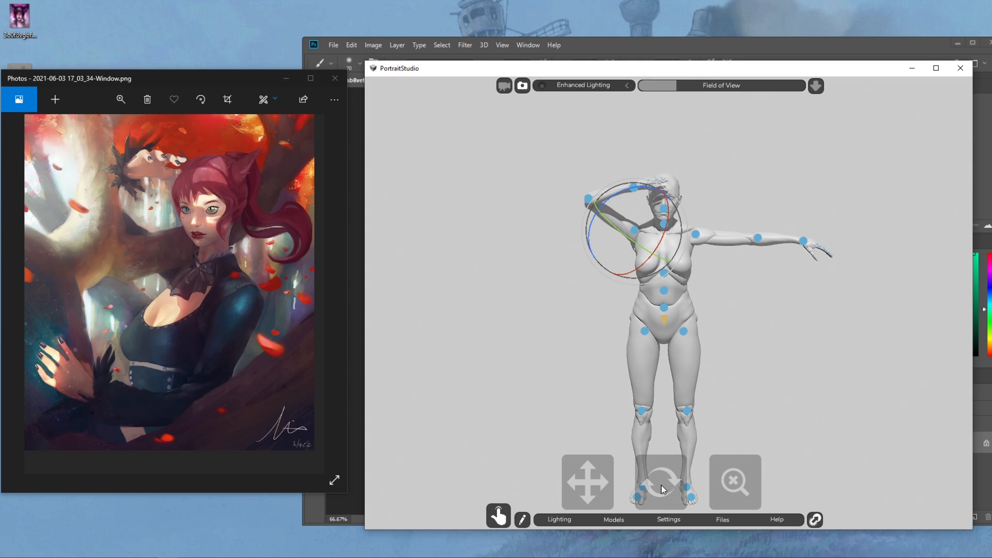
- Rotate the right shoulder again to lower the elbow and bring the hand away from the face
drag(663, 488, 665, 482)
drag(594, 487, 567, 516)
drag(674, 485, 658, 487)
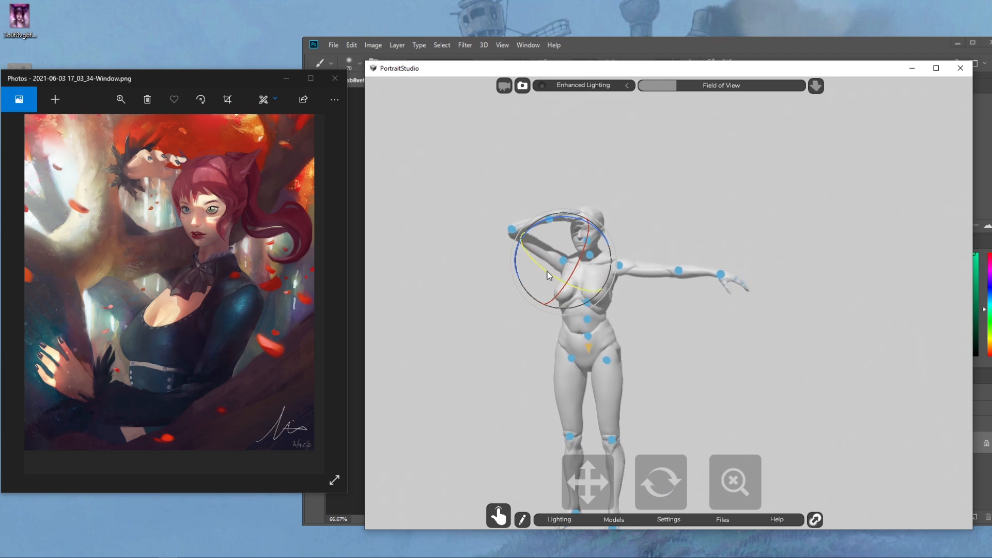
drag(550, 272, 602, 234)
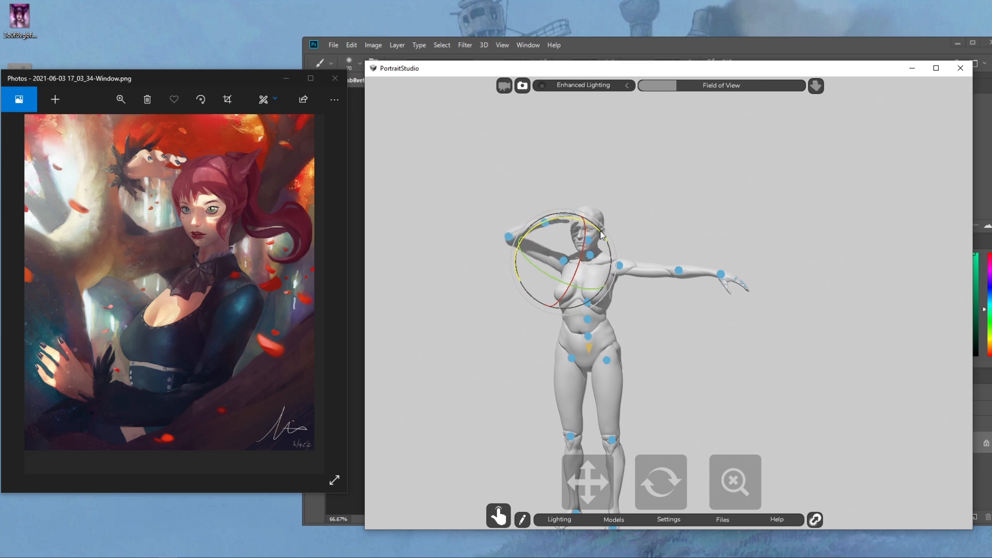
click(639, 161)
- Rotate the right elbow to open the forearm away from the head, and turn the wrist to match the painting's raised hand
click(508, 237)
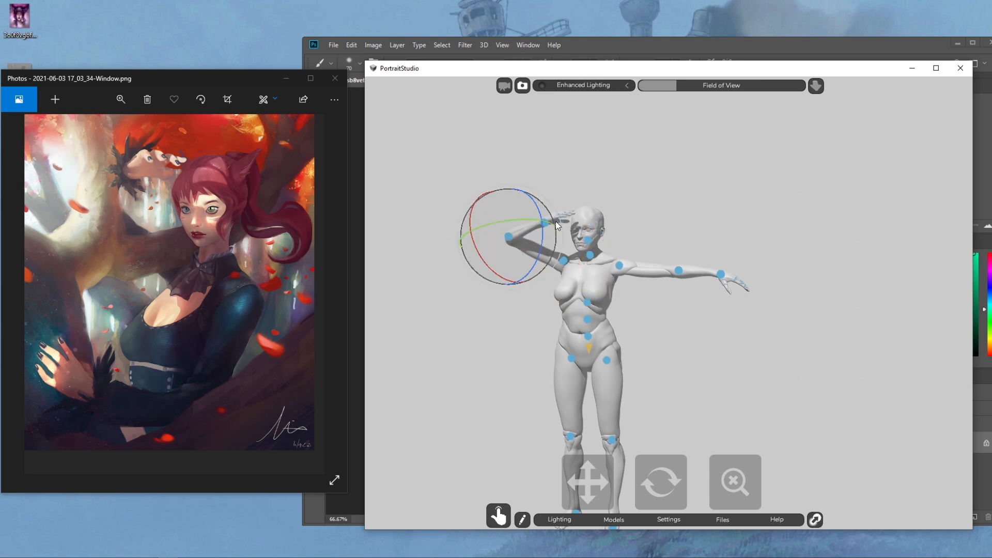
mouse_move(557, 213)
mouse_down()
mouse_move(552, 205)
mouse_move(513, 218)
mouse_up()
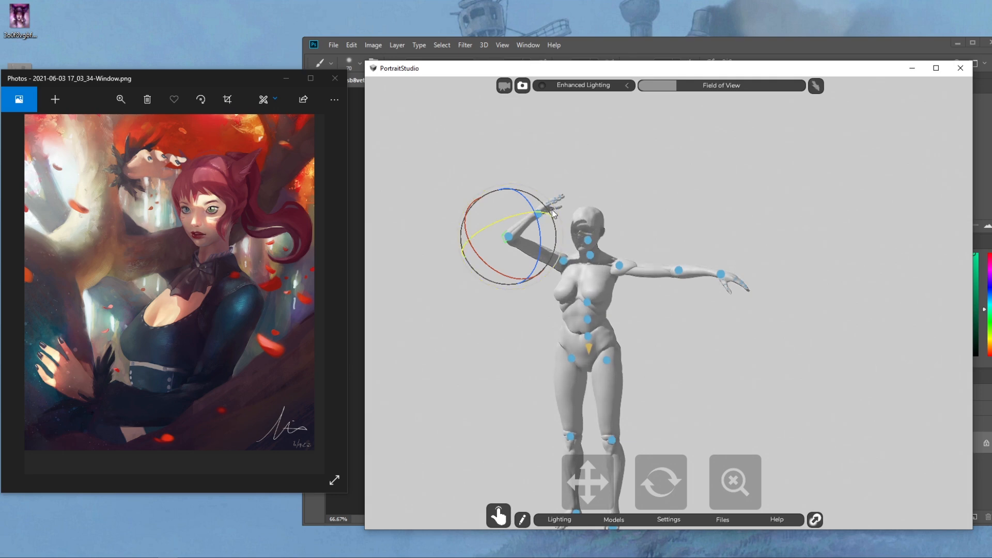
click(540, 214)
drag(515, 233, 509, 224)
drag(674, 482, 650, 475)
drag(724, 482, 729, 478)
drag(615, 482, 656, 507)
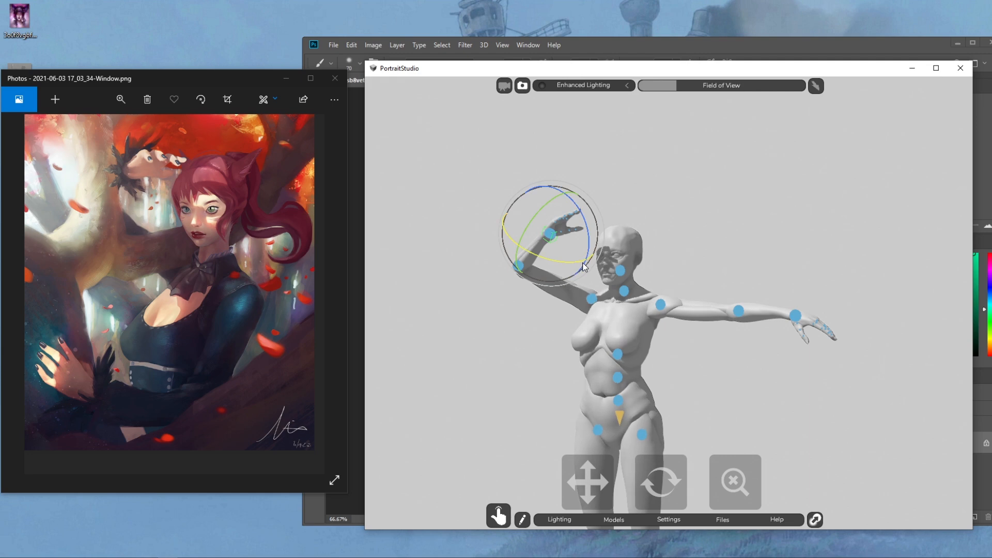
click(677, 211)
- Move the mannequin's head joint slightly upward
click(610, 275)
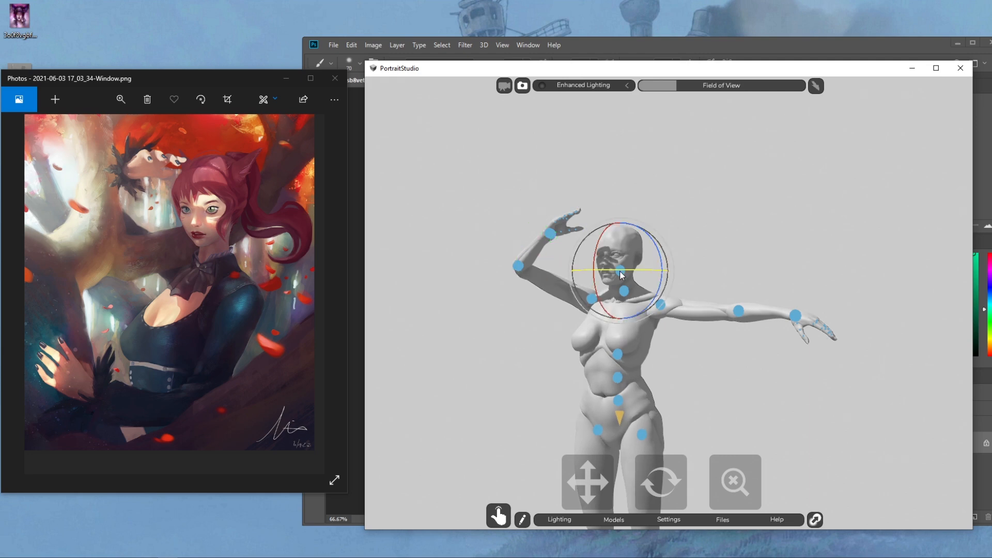
key(w)
drag(618, 230, 617, 227)
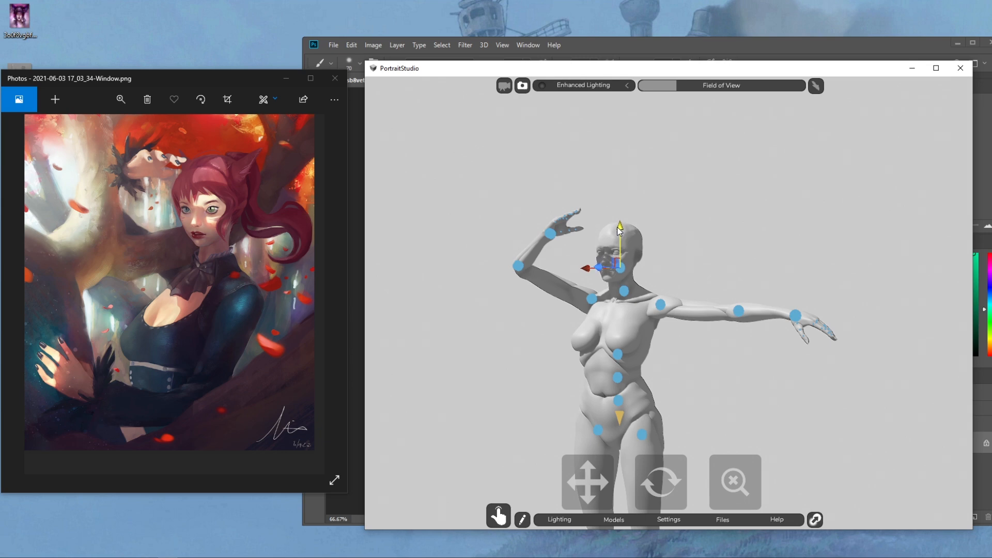
- Rotate the mannequin's head joint to tilt the face slightly downward
key(e)
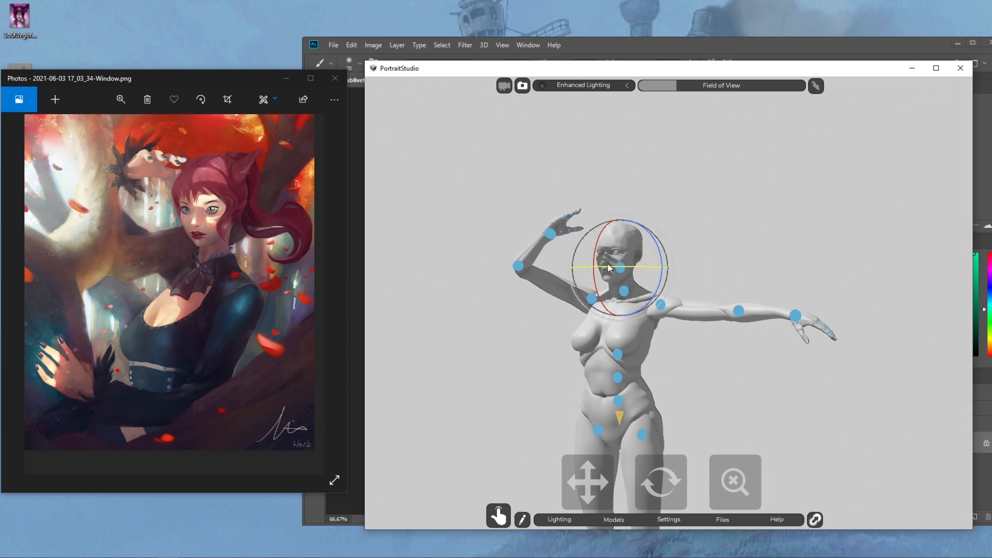
key(w)
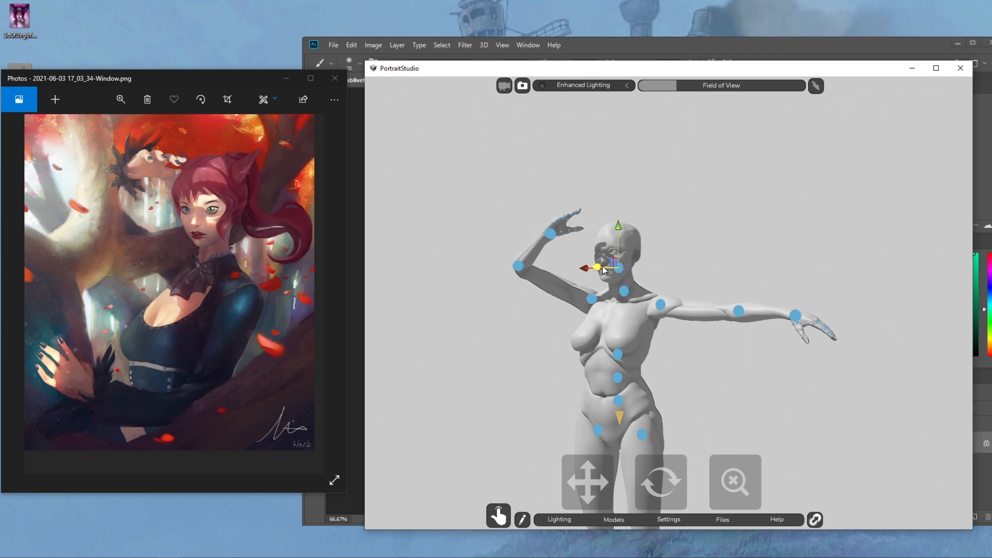
click(619, 266)
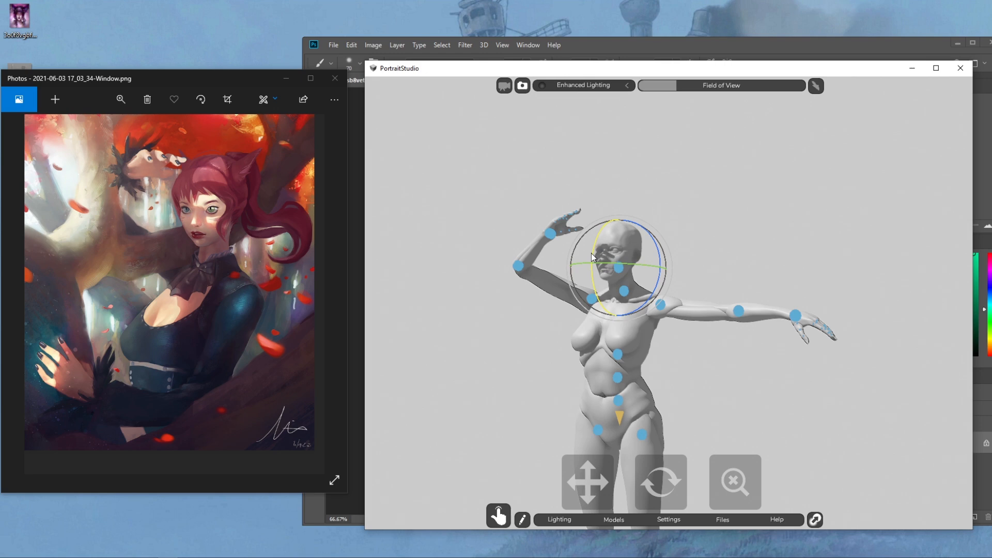
drag(592, 253, 595, 263)
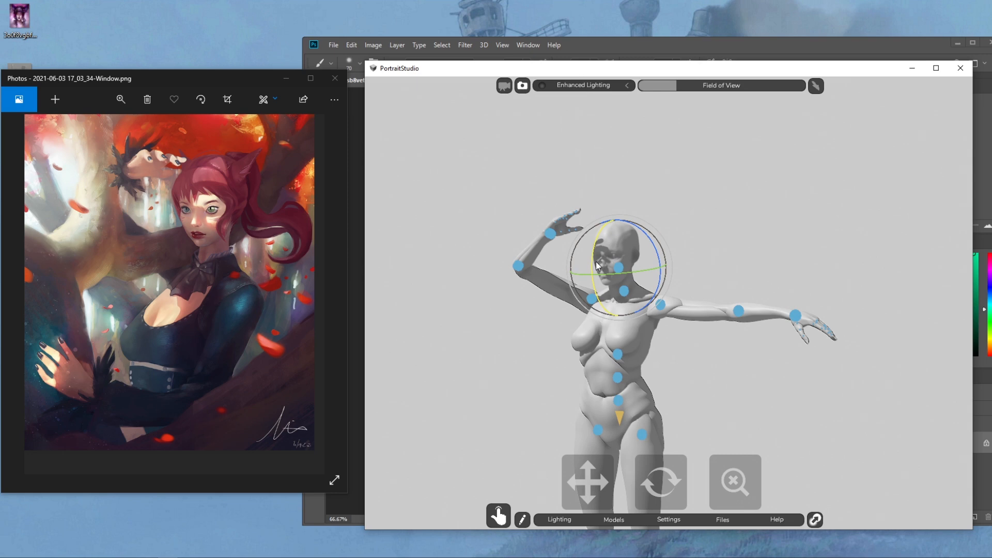
- Rotate the left shoulder to lower the outstretched arm and swing it across the front of the hips
click(661, 305)
drag(684, 291, 675, 399)
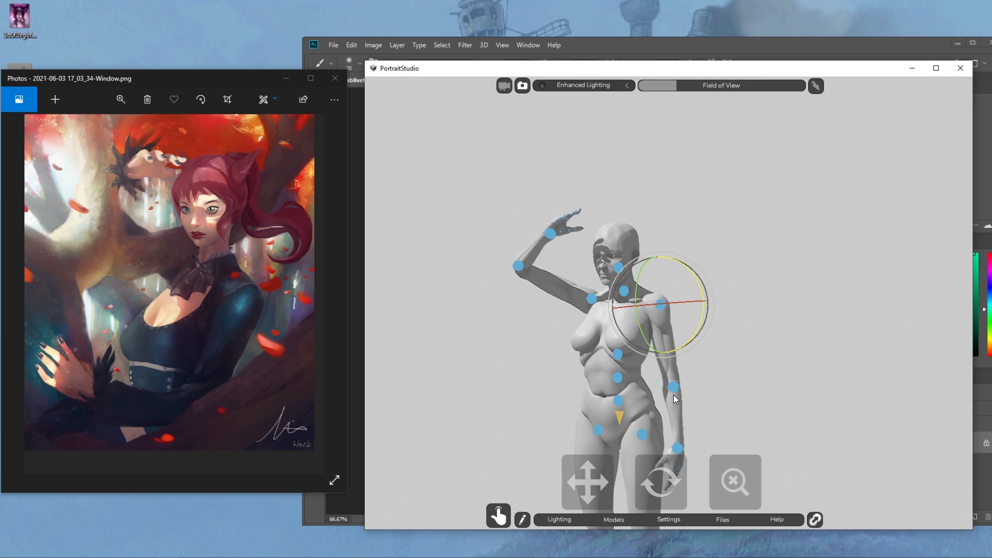
drag(642, 336, 678, 332)
- Nudge the left shoulder joint's position and fine-tune its rotation with the arm lowered in front of the body
key(w)
drag(645, 281, 649, 286)
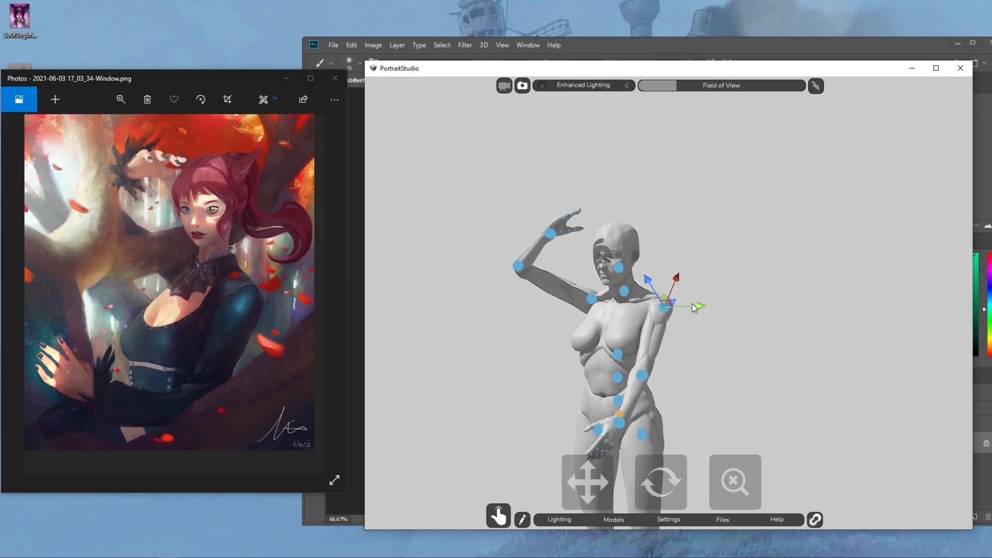
drag(699, 308, 696, 309)
drag(649, 280, 648, 280)
click(664, 312)
drag(678, 334, 682, 335)
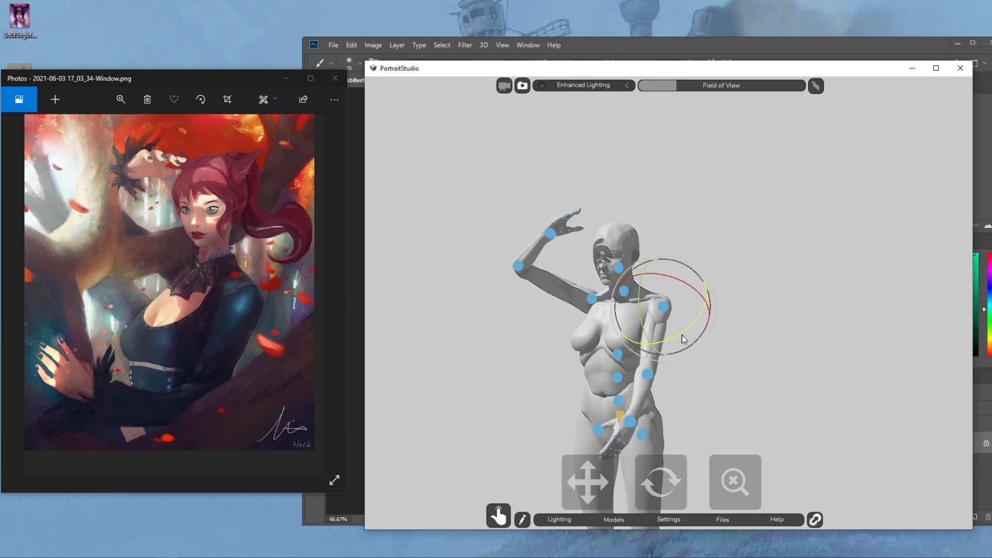
- Rotate the mannequin's mid-spine and pelvis to adjust the torso's lean and angle the hips
click(761, 263)
click(618, 379)
drag(595, 378, 591, 368)
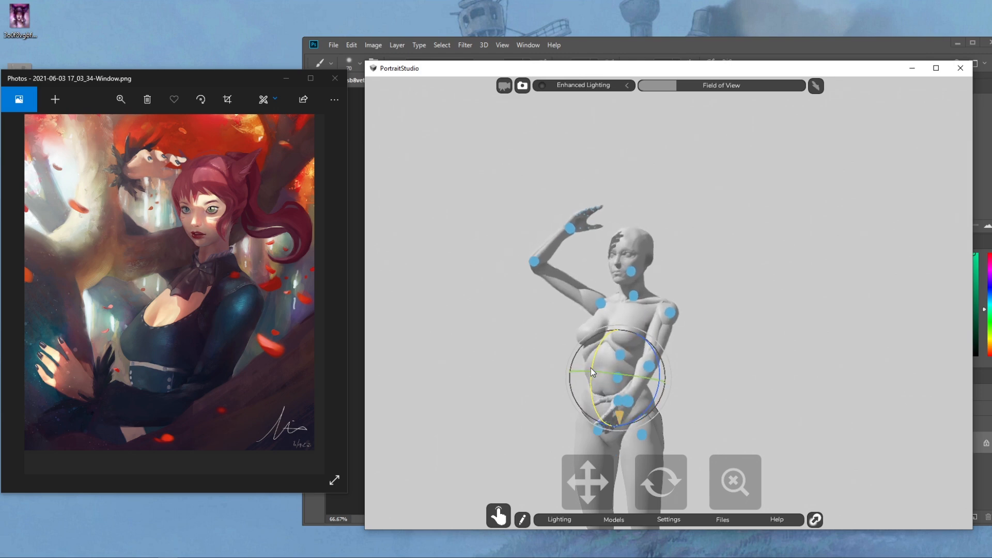
click(620, 417)
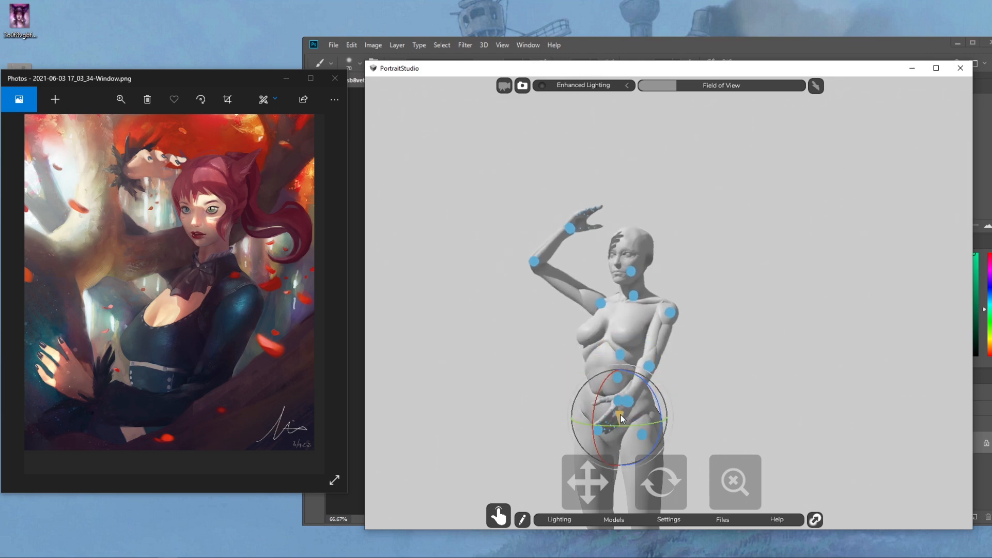
drag(591, 451, 618, 378)
- Adjust the left hip, elbow and wrist so the thigh angles inward and the forearm crosses in front of the pelvis
click(645, 434)
click(644, 373)
click(599, 414)
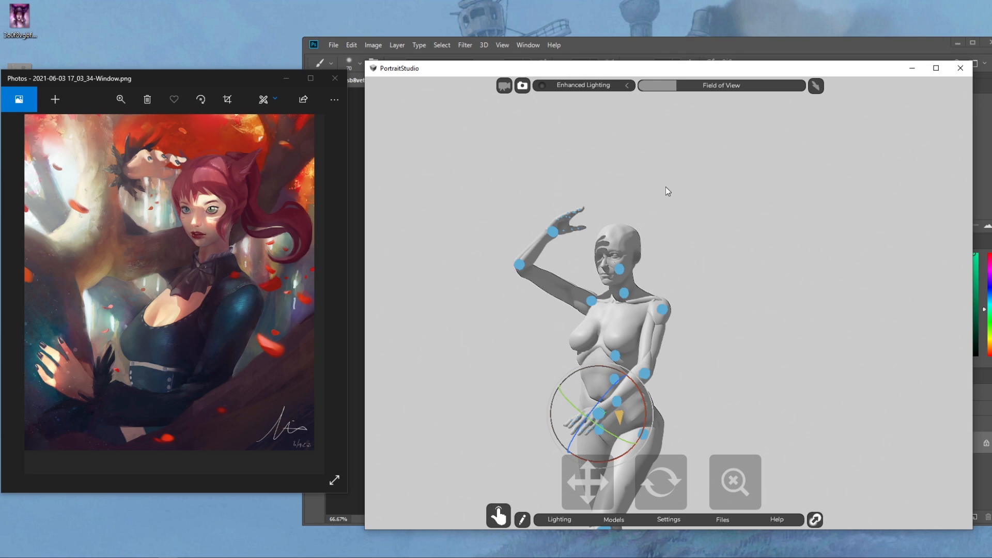
click(736, 273)
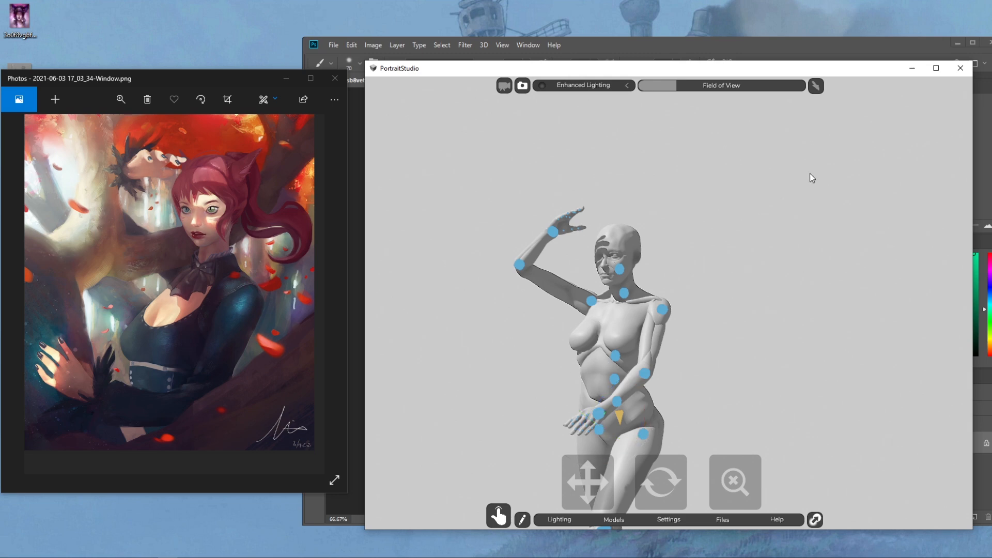
- Open the model settings for Female_mannequin_v2 and hide the mannequin's joint markers
click(621, 521)
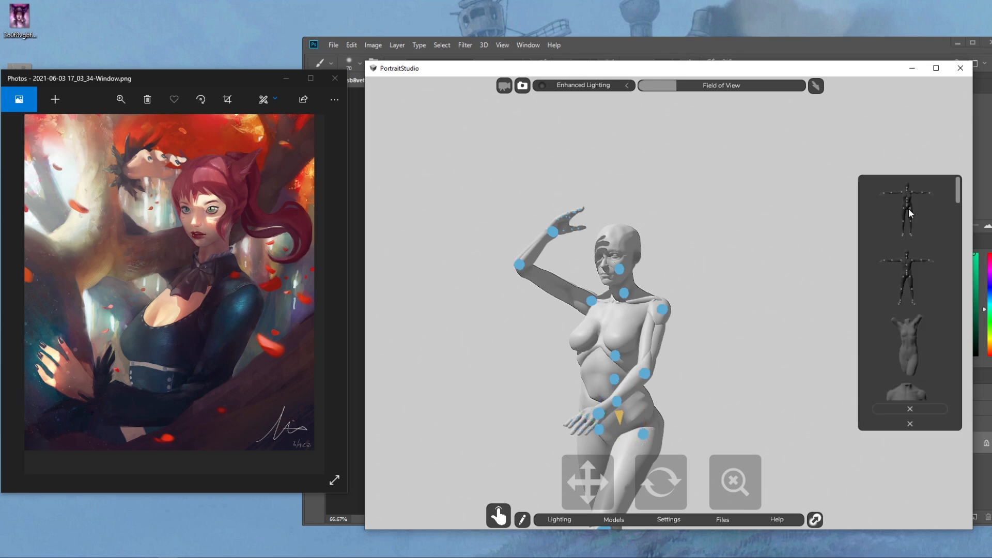
click(925, 410)
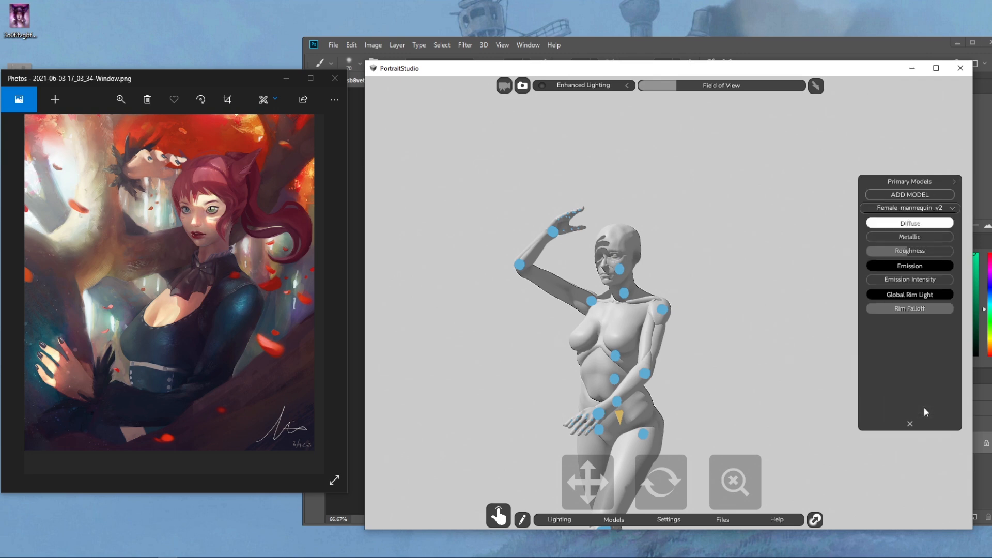
click(912, 207)
click(890, 266)
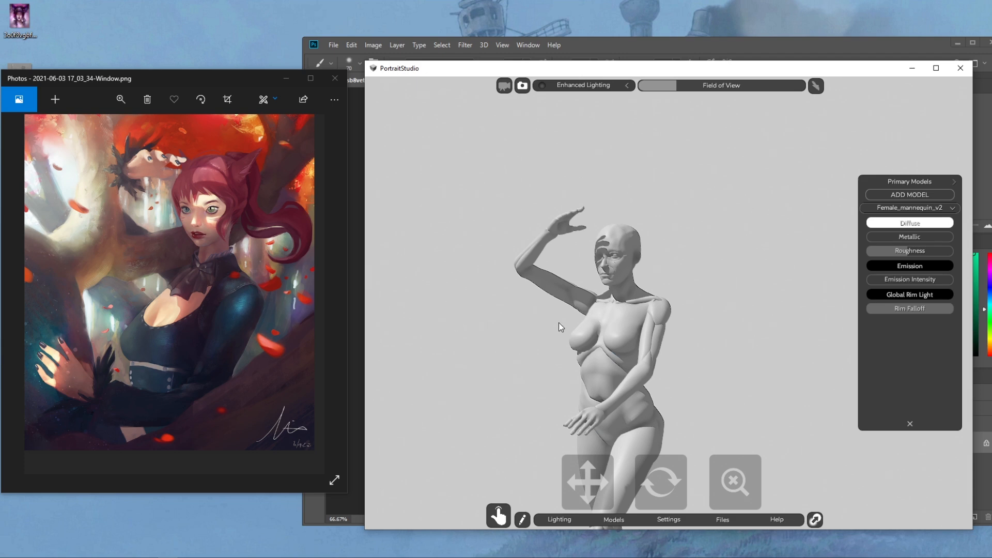
- Fine-tune the mannequin's head by nudging its position, adjusting its scale slightly and rotating the face toward the painting's angle
click(620, 268)
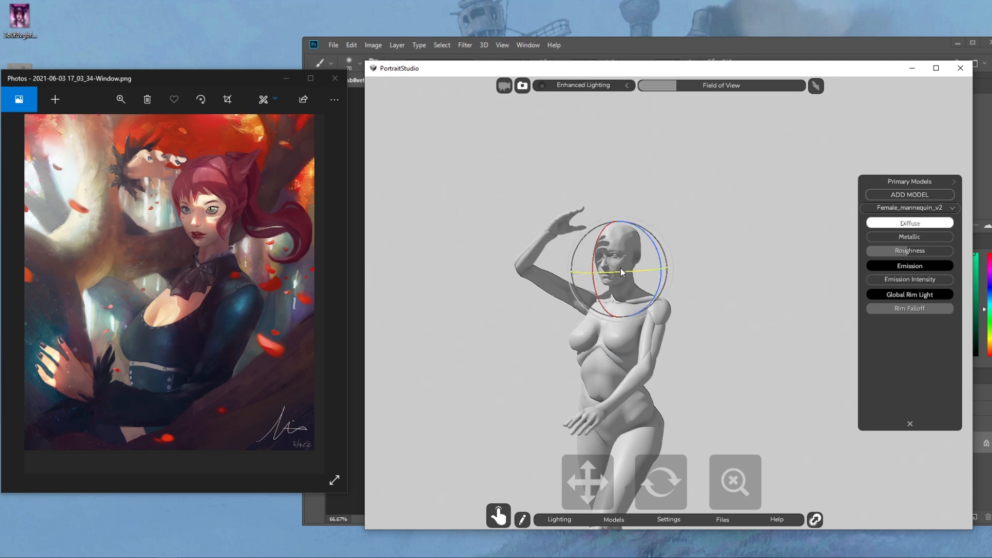
click(620, 268)
drag(619, 268, 617, 266)
click(615, 263)
click(616, 263)
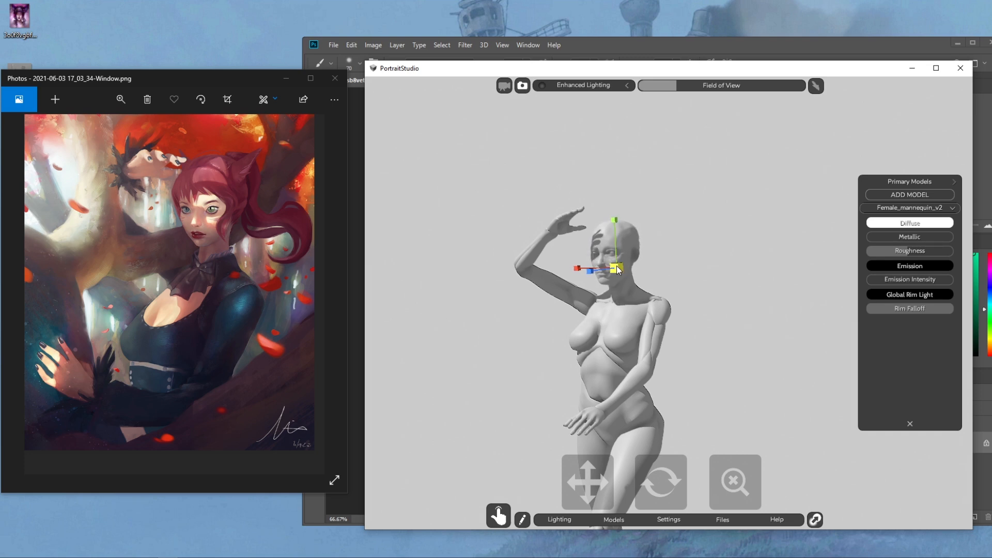
drag(619, 270, 617, 268)
click(611, 272)
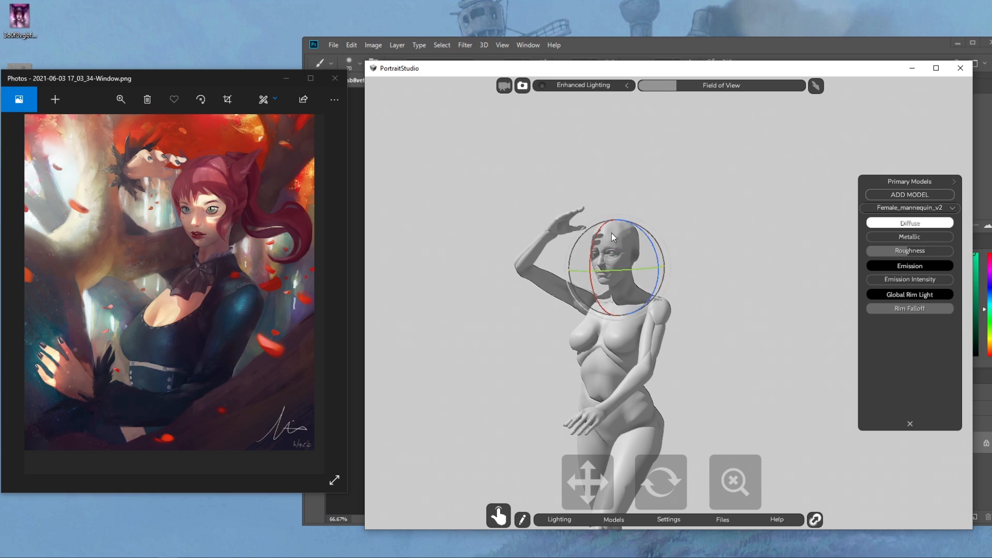
click(722, 218)
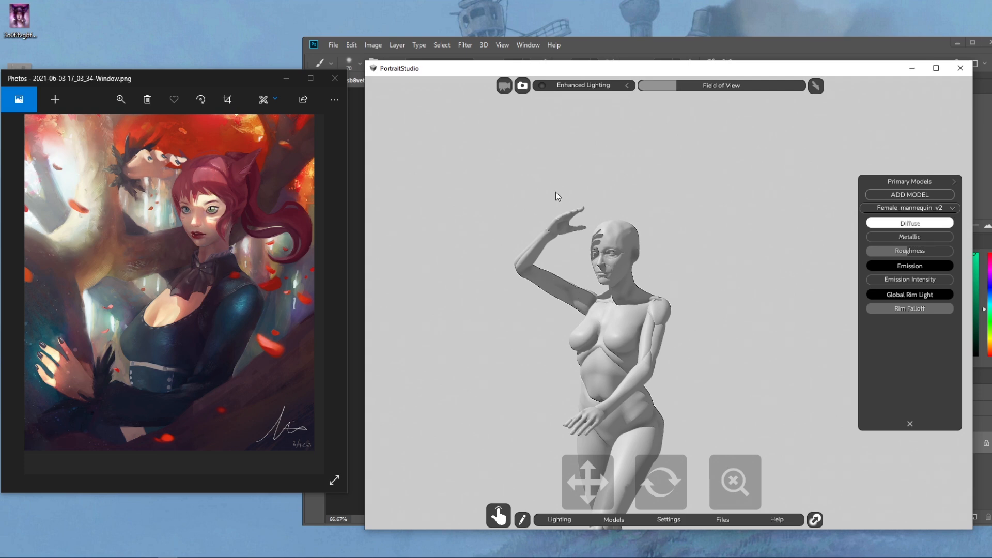
mouse_move(625, 269)
mouse_down()
mouse_move(649, 284)
mouse_move(662, 260)
mouse_move(631, 246)
mouse_move(624, 257)
mouse_move(639, 273)
mouse_move(634, 268)
mouse_up()
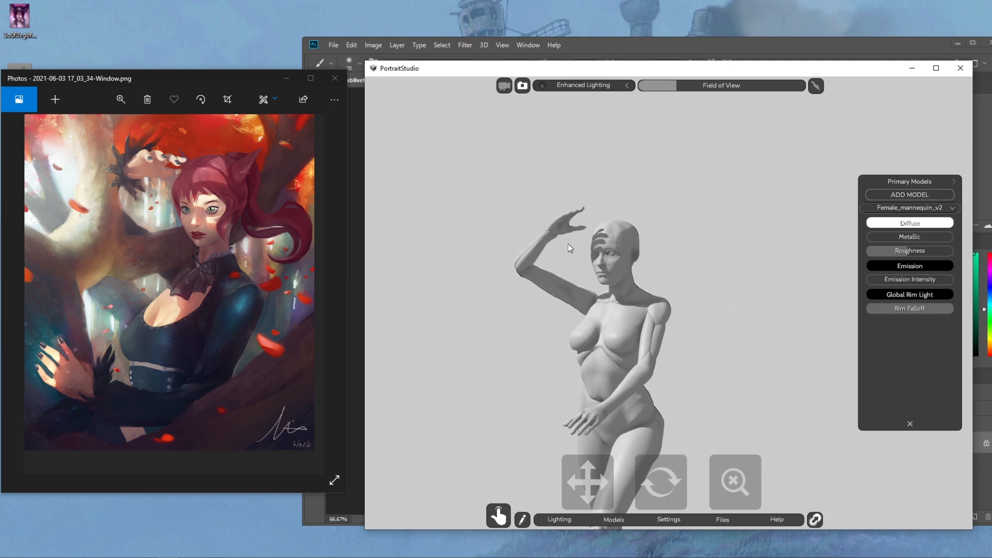
- Rotate the right wrist and shoulder so the raised hand flattens in front of the forehead and shades the face
click(563, 230)
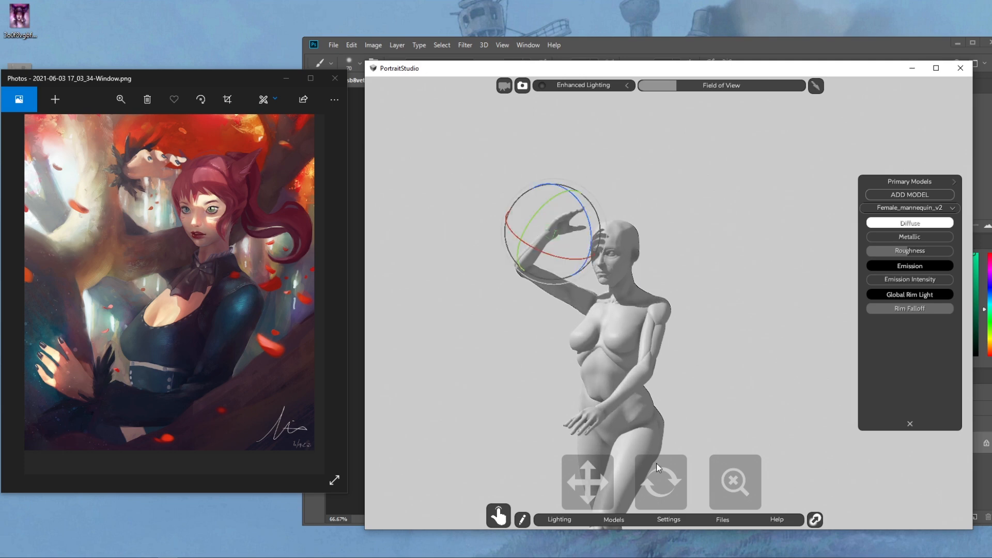
drag(588, 221, 602, 243)
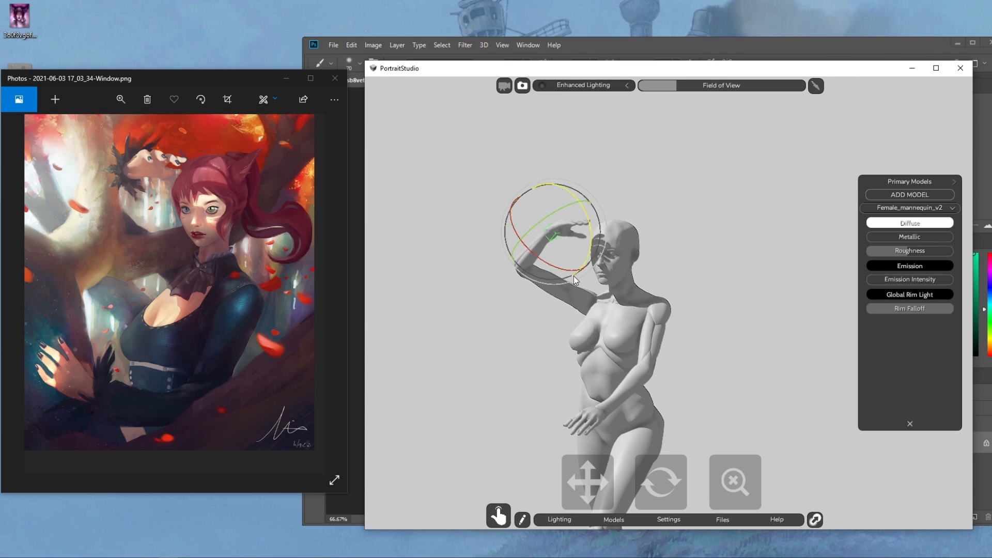
click(587, 302)
drag(560, 305, 576, 312)
click(670, 236)
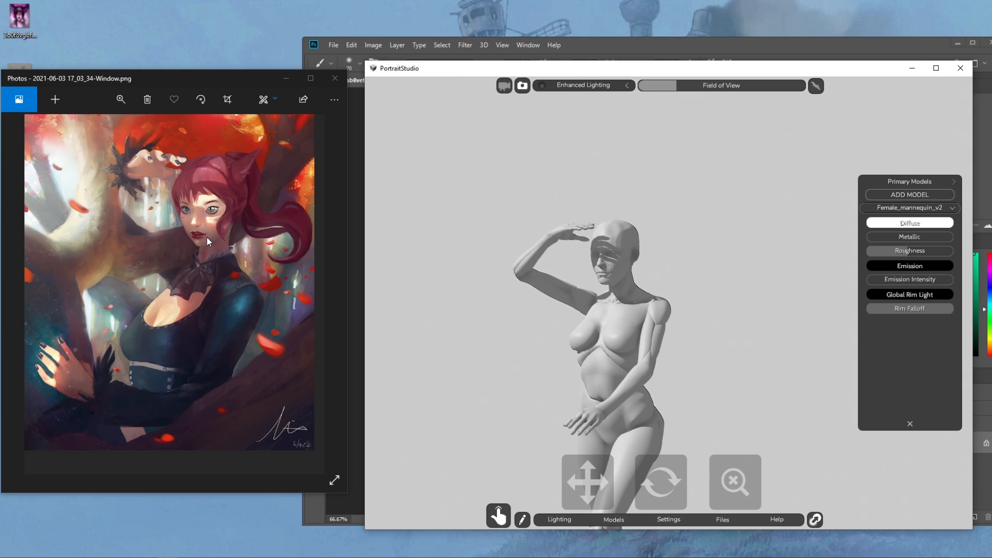
click(586, 291)
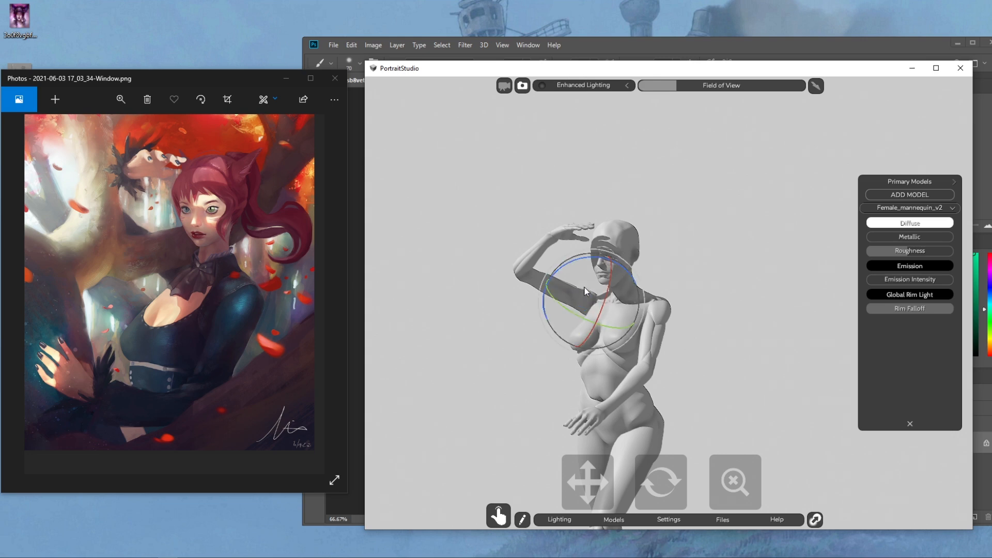
click(727, 233)
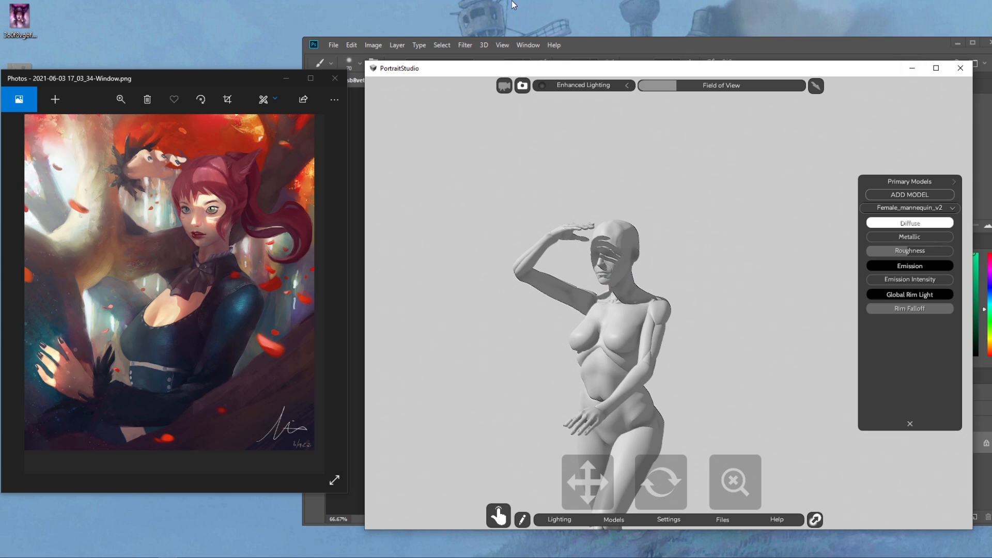
- Capture the screen region around the posed mannequin and open that capture in Photos in place of the painting
key(ctrl+Print)
drag(479, 156, 748, 434)
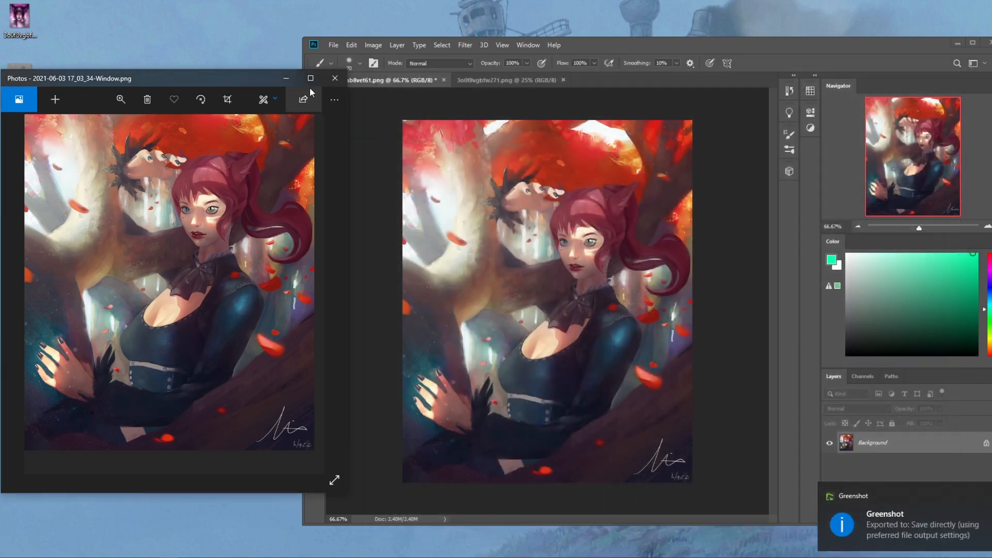
click(333, 79)
double_click(7, 395)
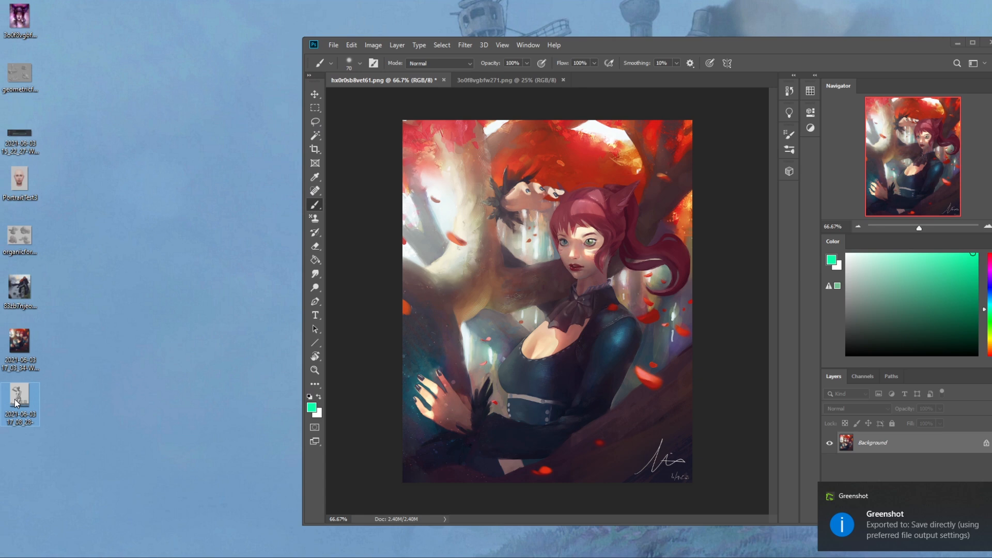
- Arrange the mannequin capture beside the Photoshop window and widen Photoshop to the right edge of the screen
drag(218, 77, 207, 71)
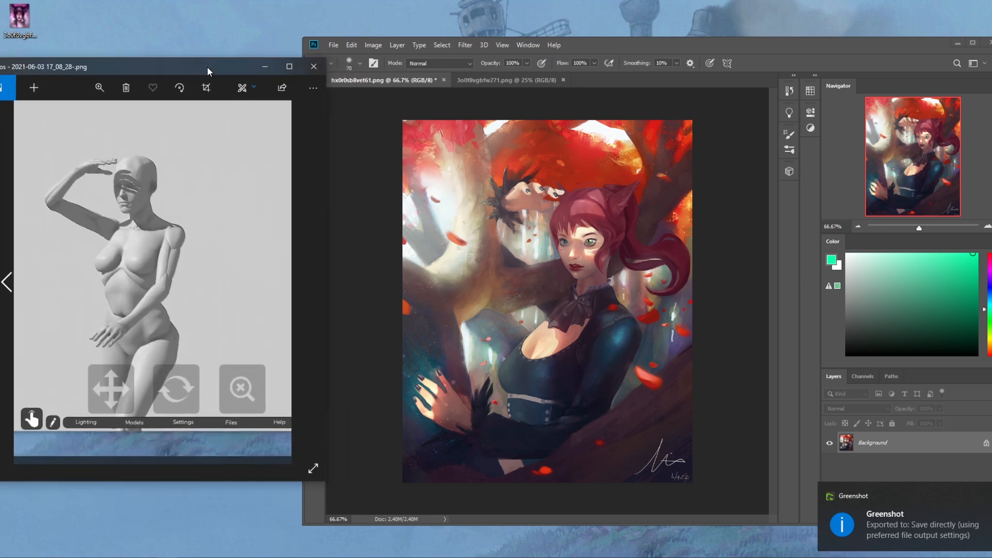
drag(616, 44, 584, 44)
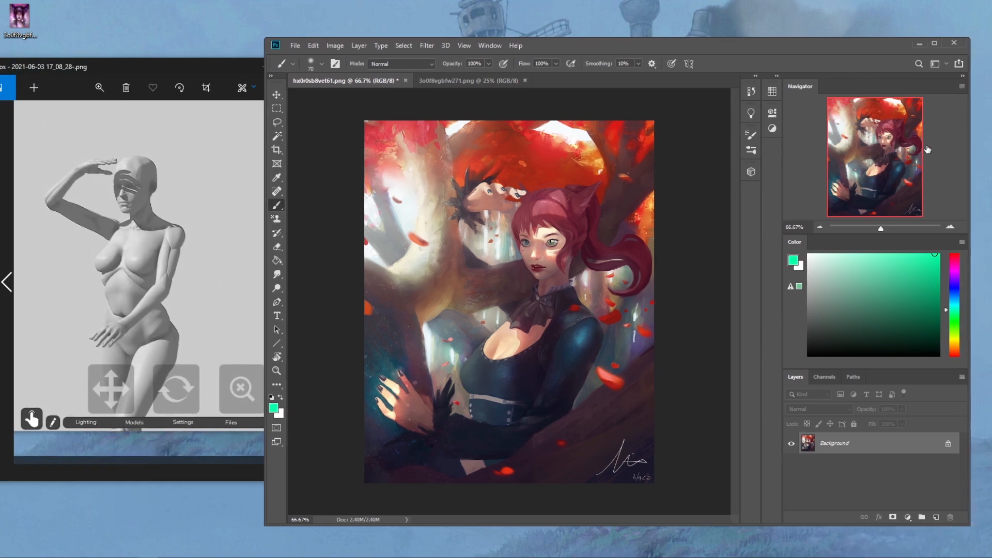
drag(972, 163, 991, 164)
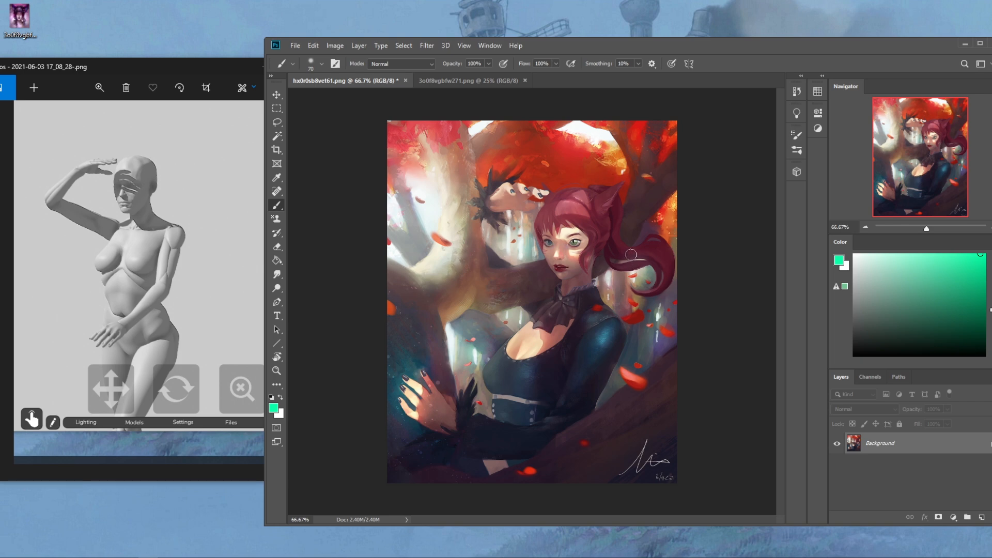
click(262, 327)
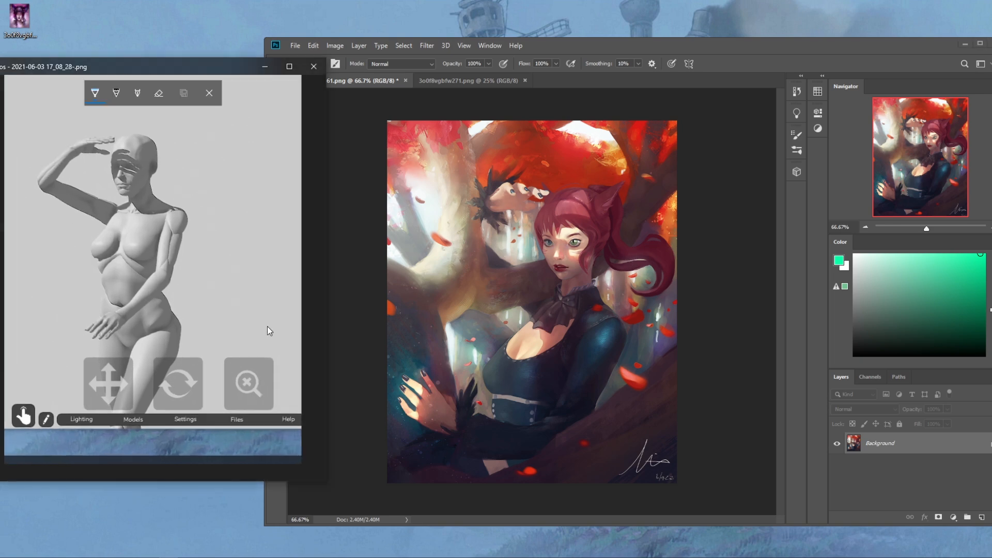
click(209, 93)
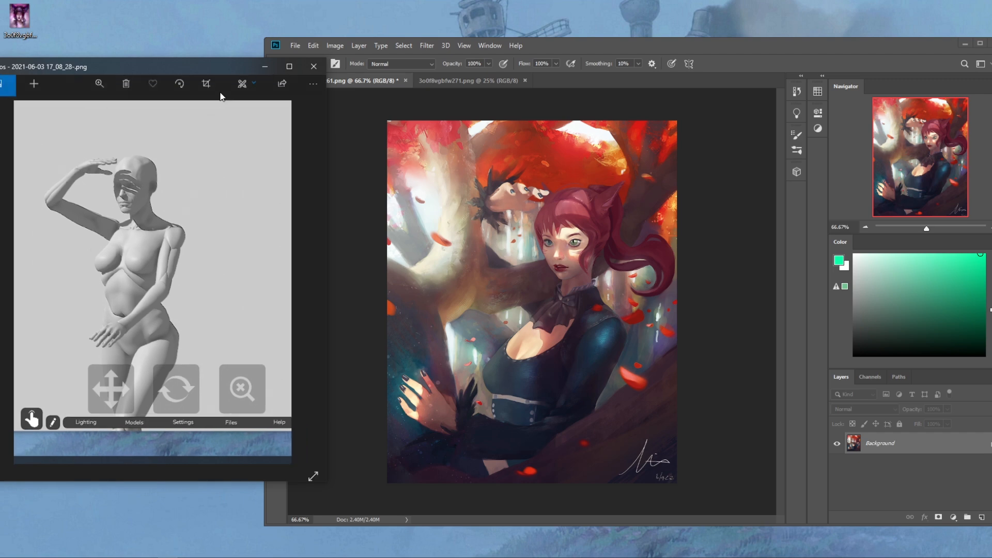
- Convert the painting's Background into an editable Layer 0 in Photoshop and duplicate that layer
click(310, 492)
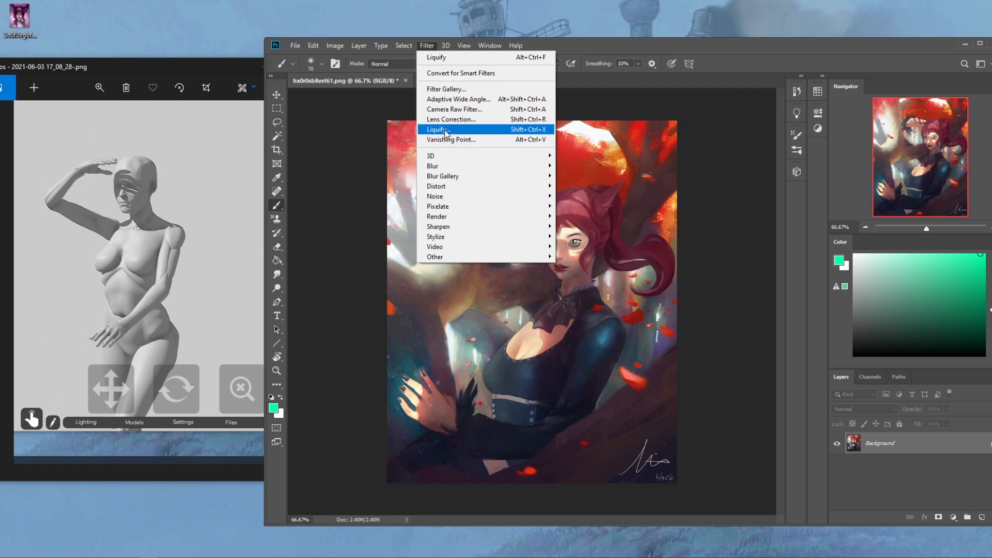
double_click(918, 442)
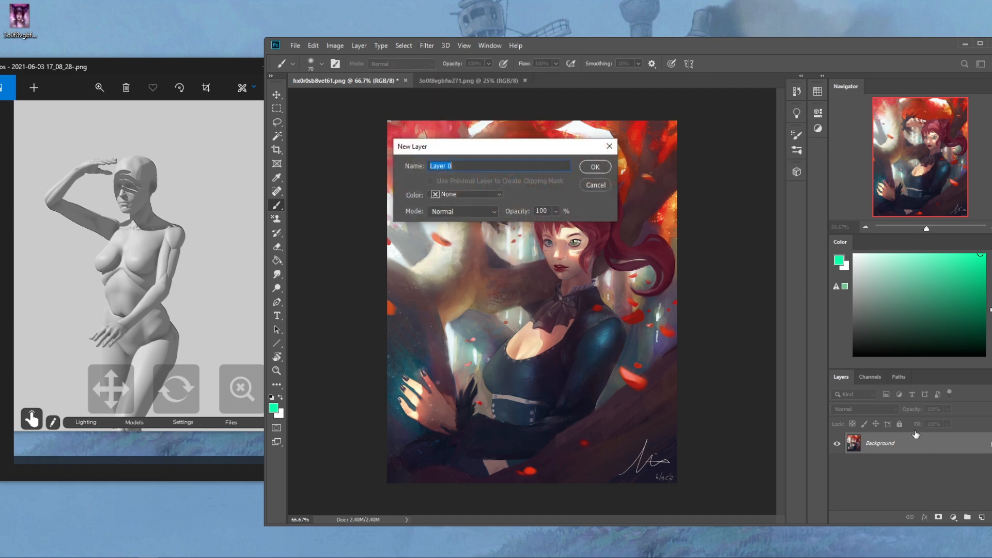
click(592, 168)
key(ctrl+j)
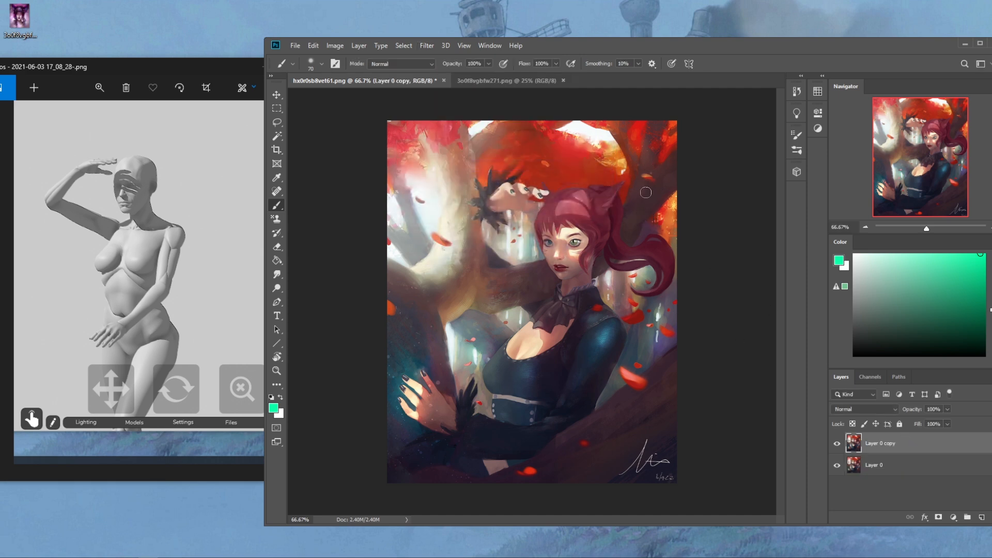
- Maximize the Photoshop window holding the painting
double_click(594, 46)
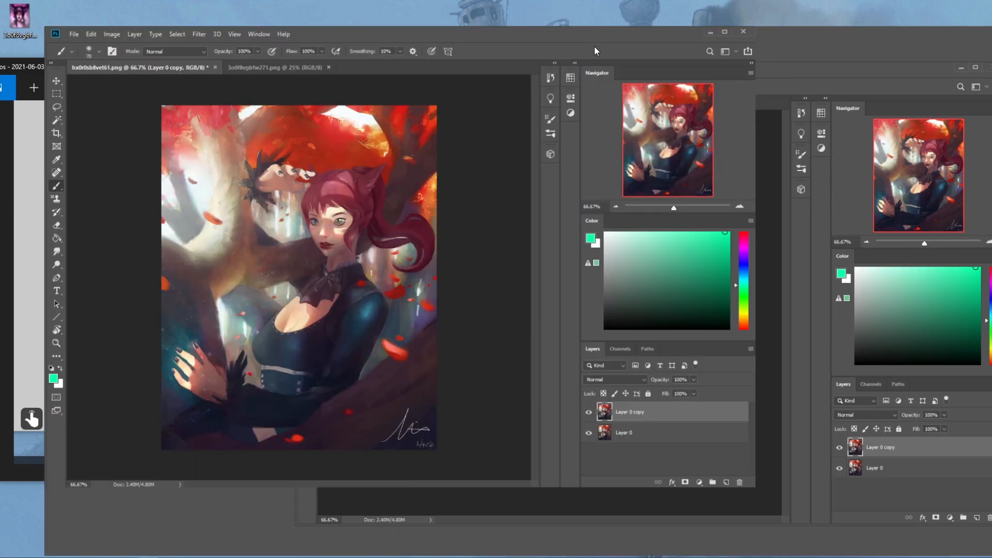
- Restore Photoshop to a floating window beside the mannequin reference and extend its height to the bottom of the screen
click(199, 7)
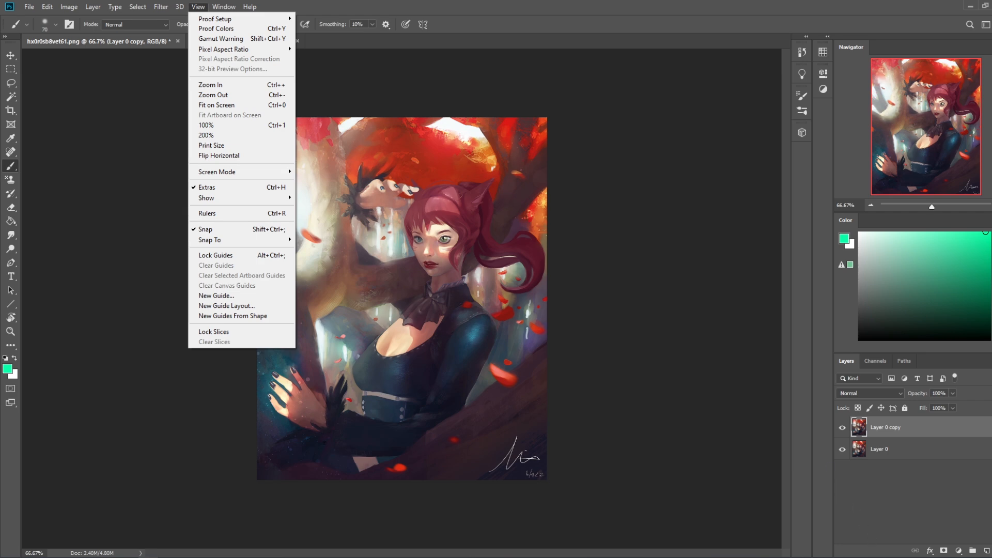
click(885, 555)
mouse_move(658, 16)
mouse_down()
mouse_move(684, 53)
mouse_move(628, 39)
mouse_move(634, 18)
mouse_up()
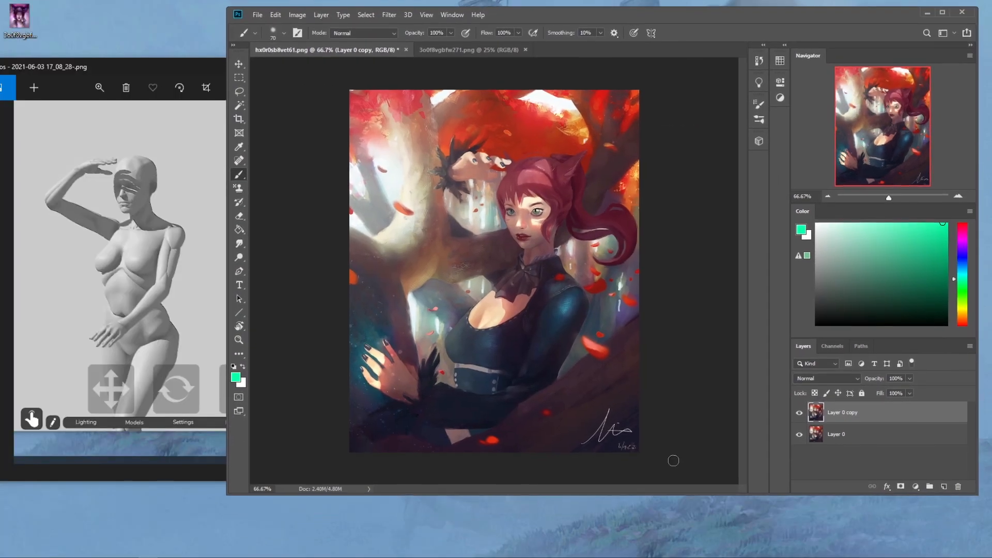
drag(651, 496, 655, 553)
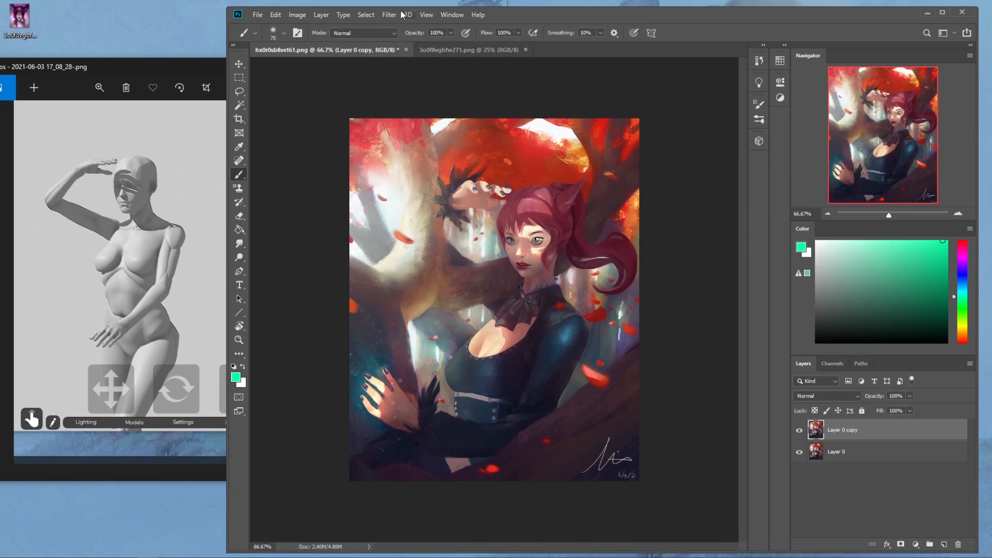
- Open Liquify on Layer 0 copy and push the bust and neckline upward with the Forward Warp tool
click(389, 15)
click(413, 99)
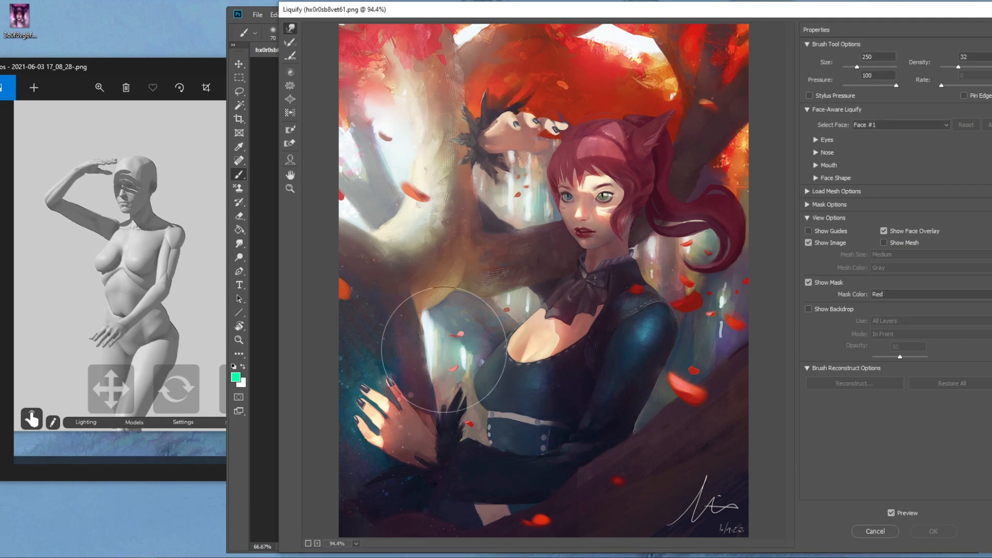
key(ctrl+minus)
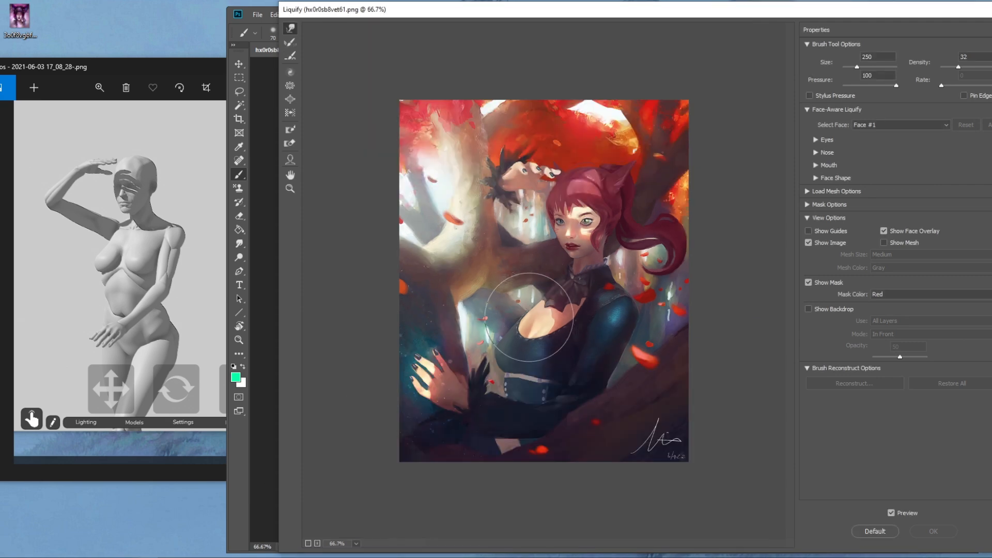
key(bracketright)
key(bracketright)
mouse_move(527, 342)
mouse_down()
mouse_move(515, 326)
mouse_move(510, 332)
mouse_move(525, 324)
mouse_up()
key(bracketleft)
key(bracketleft)
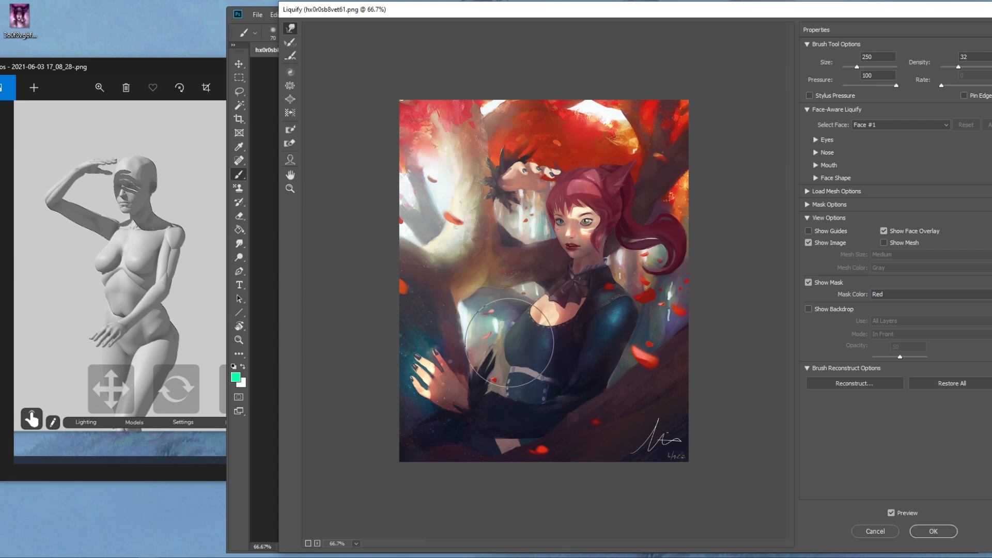
key(bracketright)
drag(561, 342, 568, 322)
- Push the front of the waist inward in Liquify so the belt area narrows, using a brush size of about 200 to 250
key(bracketleft)
drag(510, 379, 525, 376)
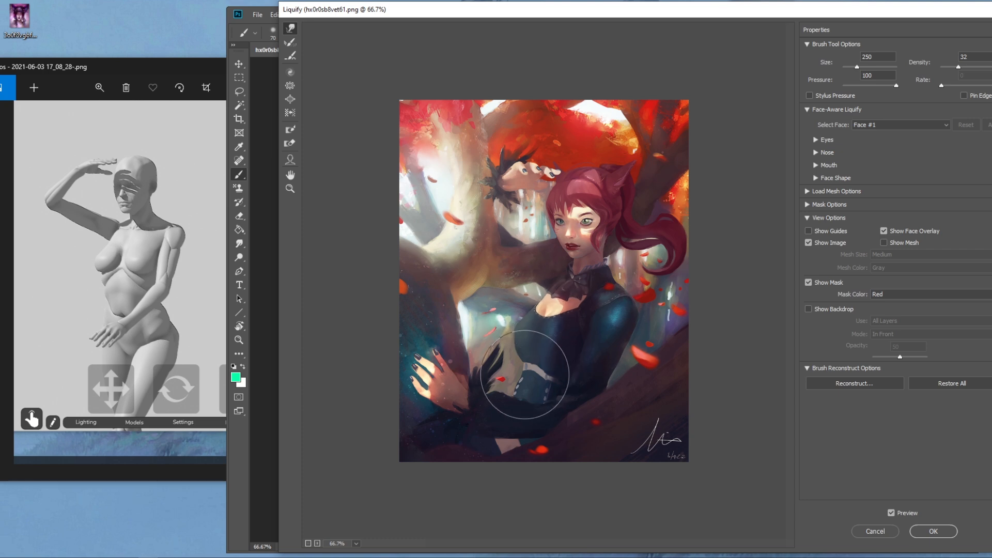
drag(515, 393, 539, 415)
key(bracketright)
key(bracketright)
key(bracketright)
key(bracketright)
key(bracketleft)
key(bracketleft)
key(bracketleft)
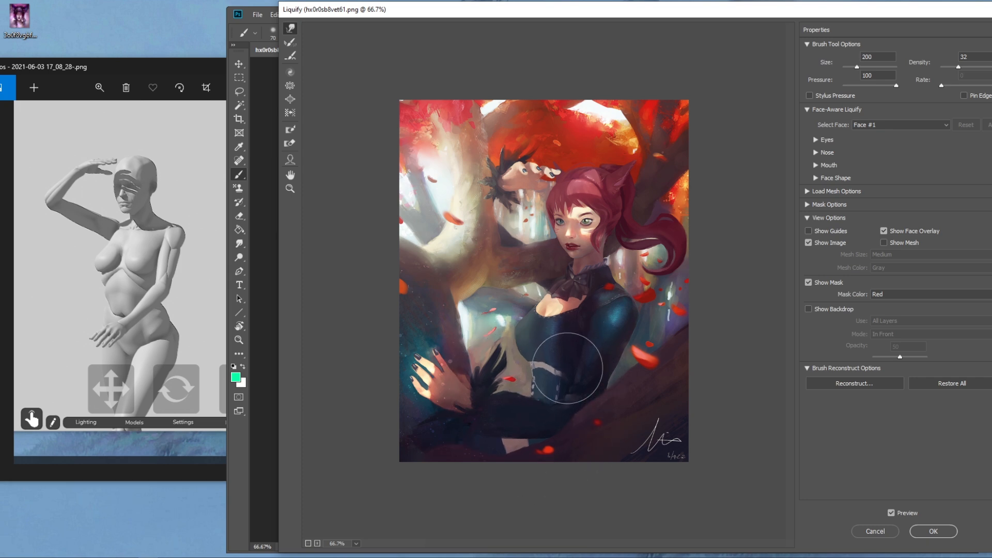
key(bracketleft)
key(bracketright)
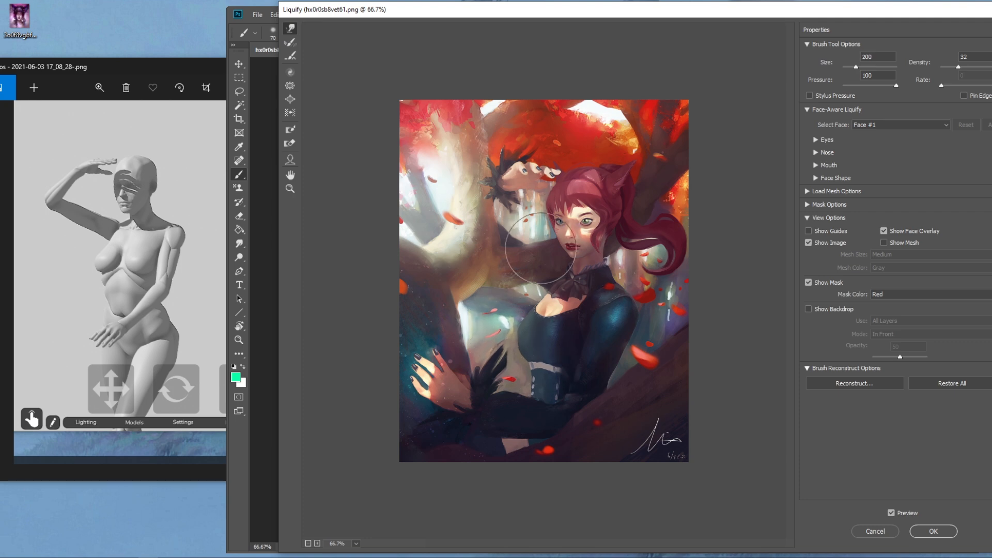
- Reshape the near shoulder and upper arm in Liquify, varying the brush size between 125 and 200
key(bracketleft)
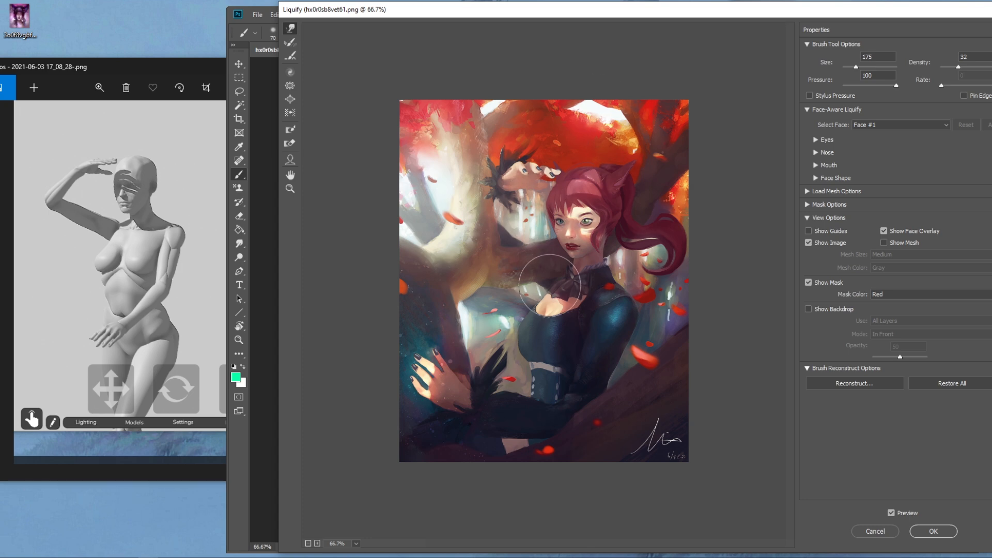
key(bracketright)
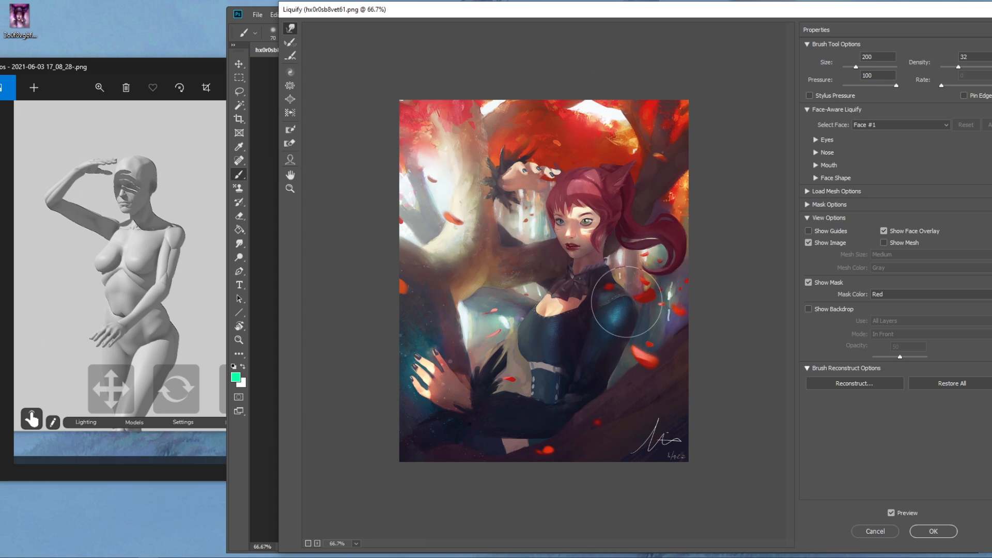
key(bracketleft)
key(bracketleft)
key(bracketleft)
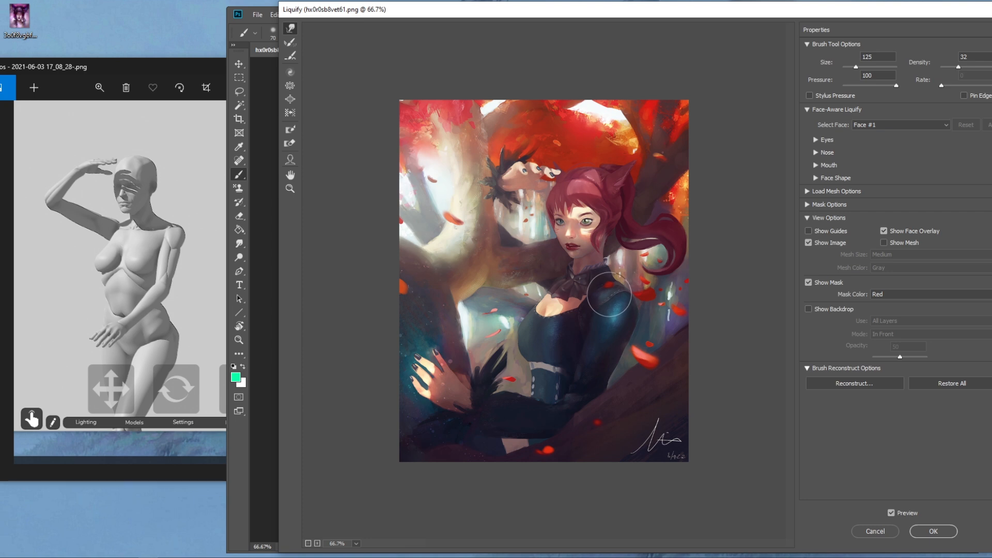
key(bracketright)
key(bracketright)
key(bracketright)
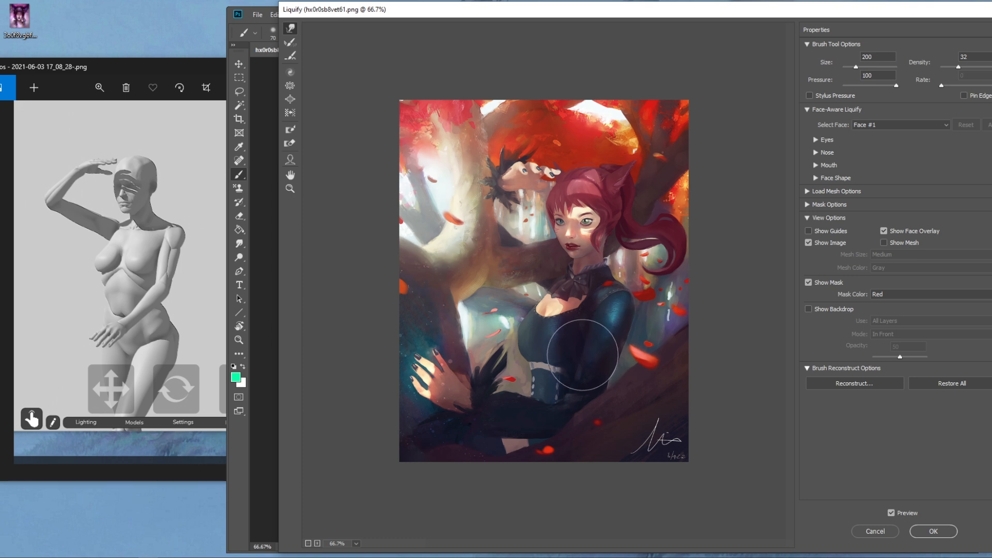
drag(572, 378, 581, 364)
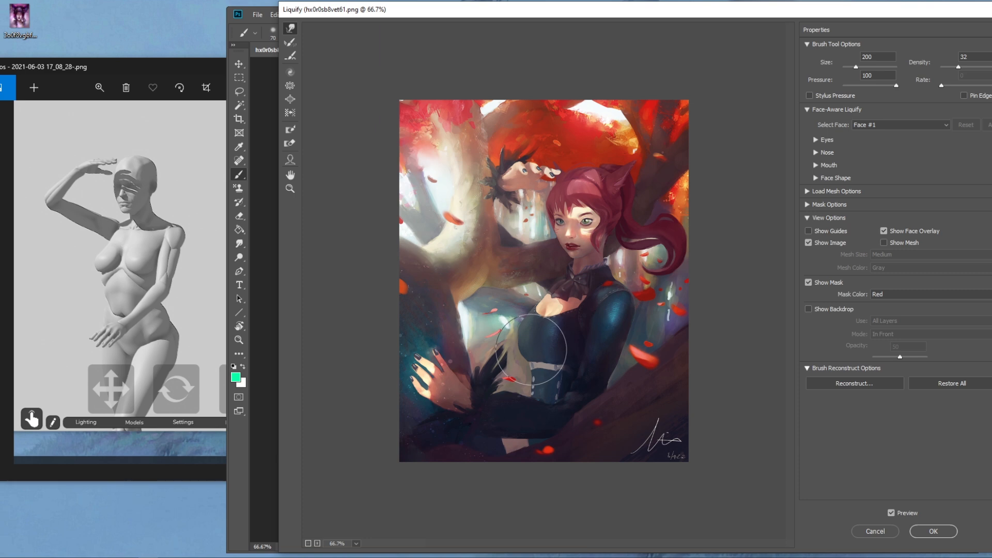
- Refine the contour of the bust and ribcage in Liquify with brush sizes of 150 and 250
key(bracketleft)
key(bracketleft)
key(bracketleft)
key(bracketleft)
key(bracketleft)
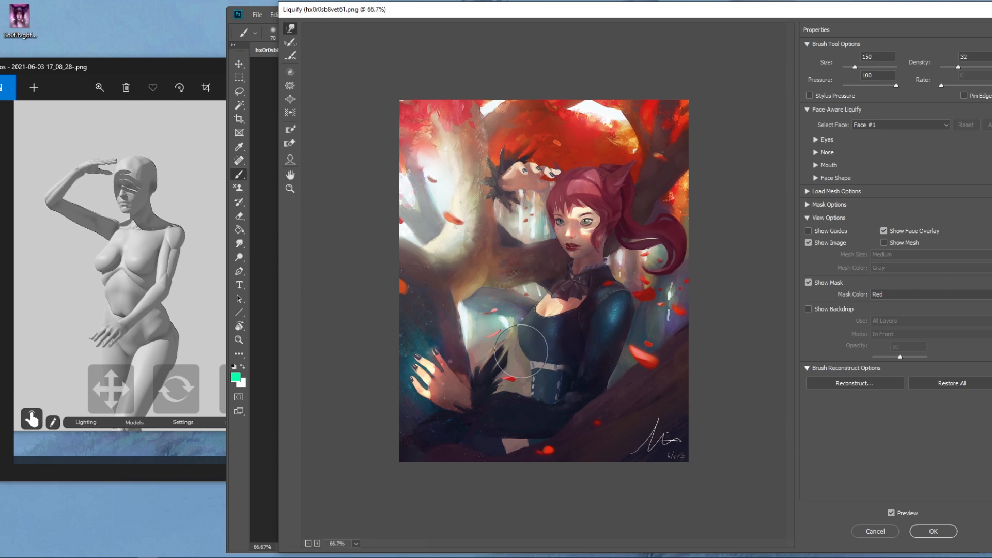
key(bracketright)
key(bracketright)
key(bracketright)
key(bracketright)
key(bracketright)
key(bracketright)
key(bracketright)
key(bracketright)
key(bracketright)
key(bracketright)
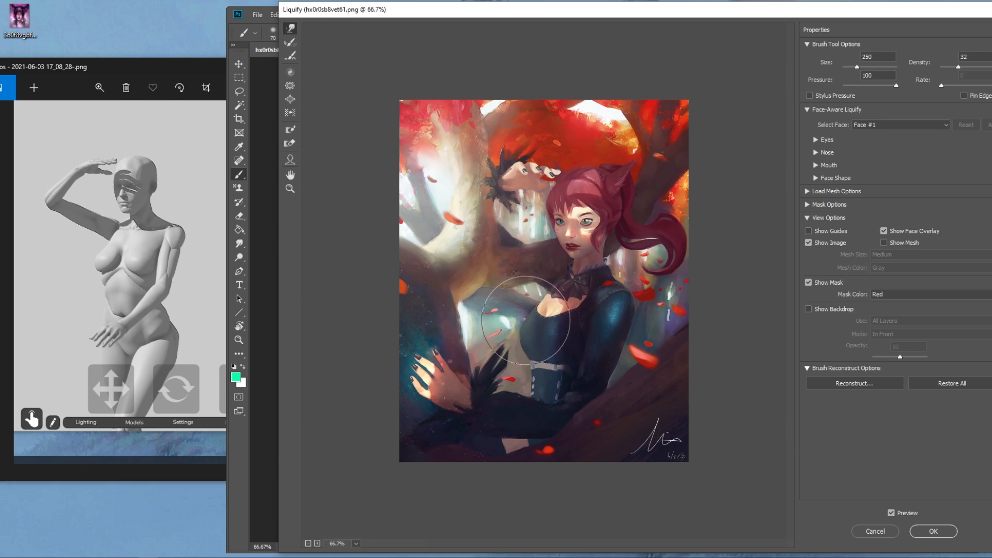
key(bracketleft)
key(bracketleft)
key(bracketleft)
key(bracketleft)
key(bracketleft)
key(bracketleft)
key(bracketleft)
key(bracketleft)
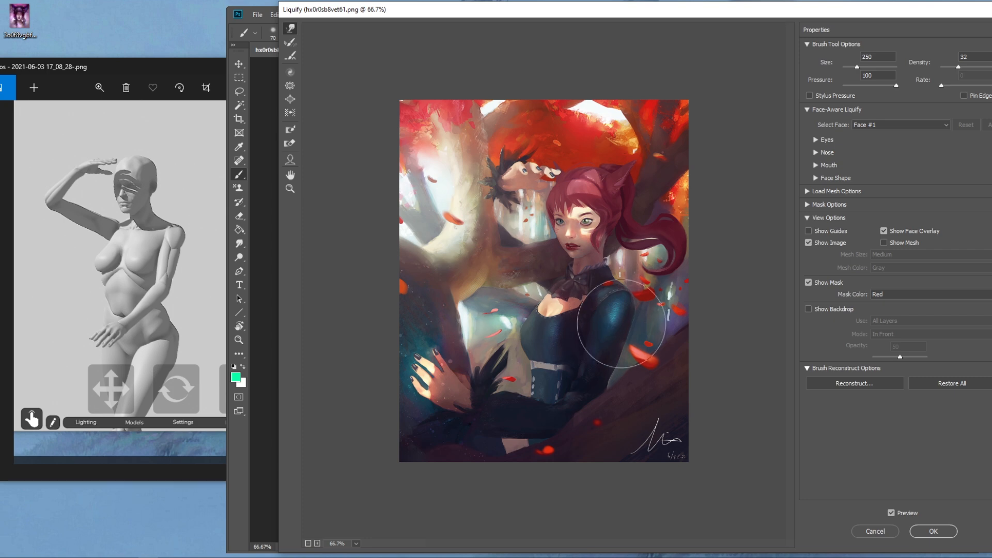
- Refine the waist contour in Liquify with smaller brushes of 80 to 125, and apply the distortion
key(bracketleft)
key(bracketleft)
key(bracketleft)
key(bracketleft)
key(bracketleft)
key(bracketleft)
key(bracketleft)
key(bracketleft)
key(bracketleft)
key(bracketleft)
key(bracketleft)
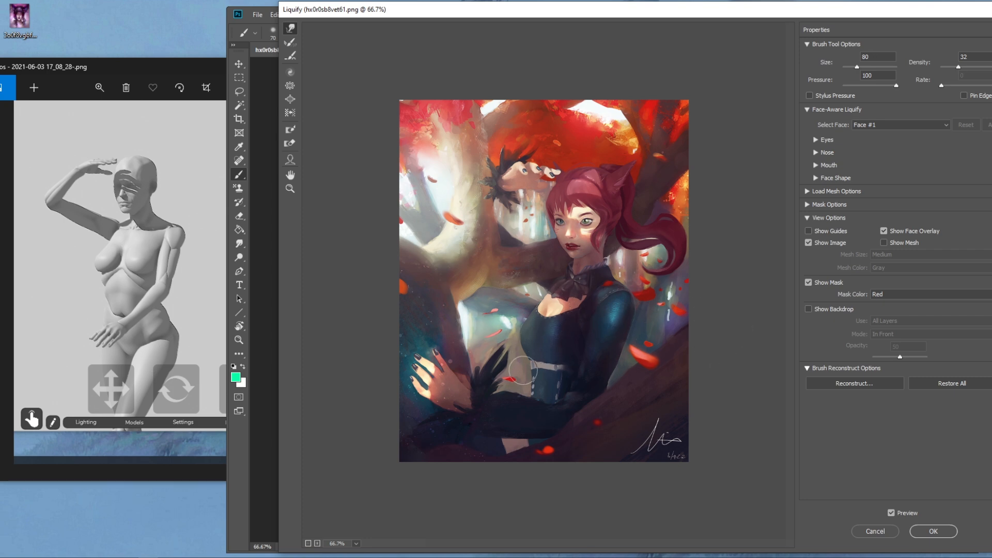
key(bracketleft)
key(bracketleft)
key(bracketright)
key(bracketright)
key(bracketright)
key(bracketright)
key(bracketright)
key(bracketright)
click(930, 531)
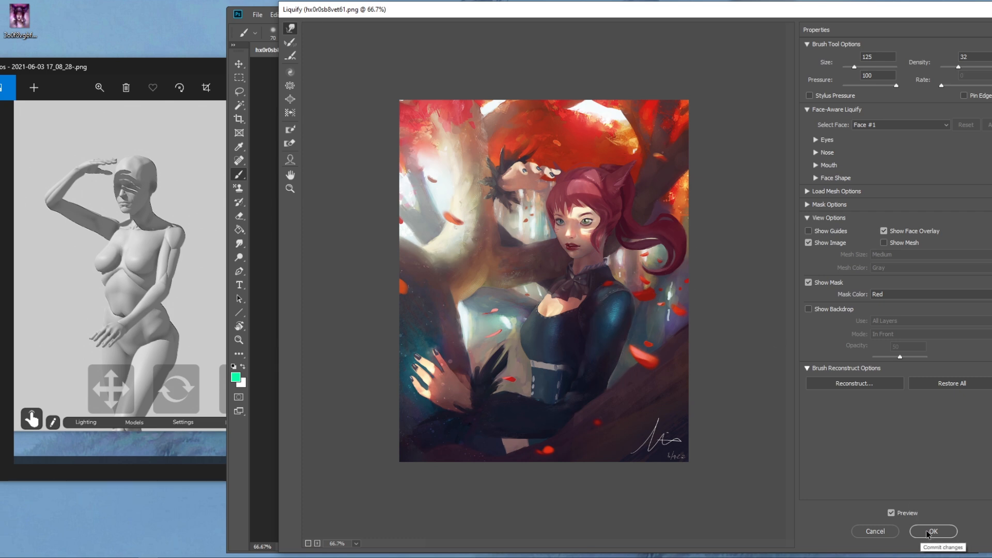
- Choose another brush preset and paint over the raised hand and feathered cuff with sampled background beige and foliage red
right_click(530, 228)
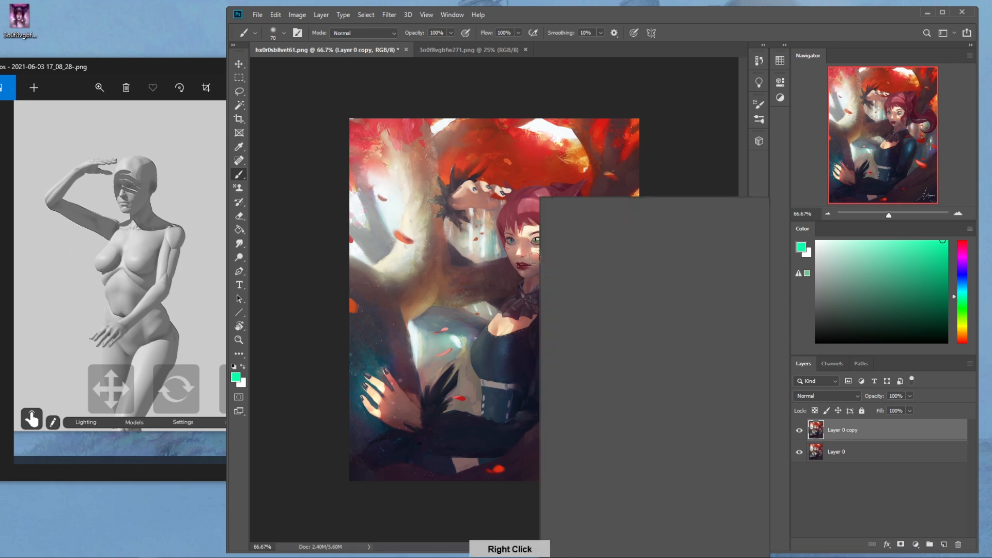
click(579, 374)
click(685, 158)
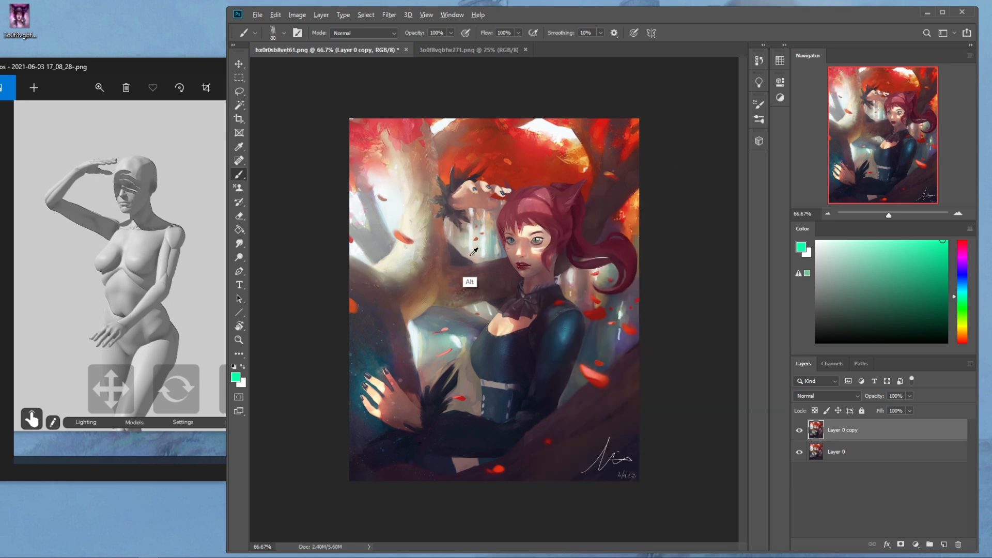
alt+click(470, 279)
key(bracketleft)
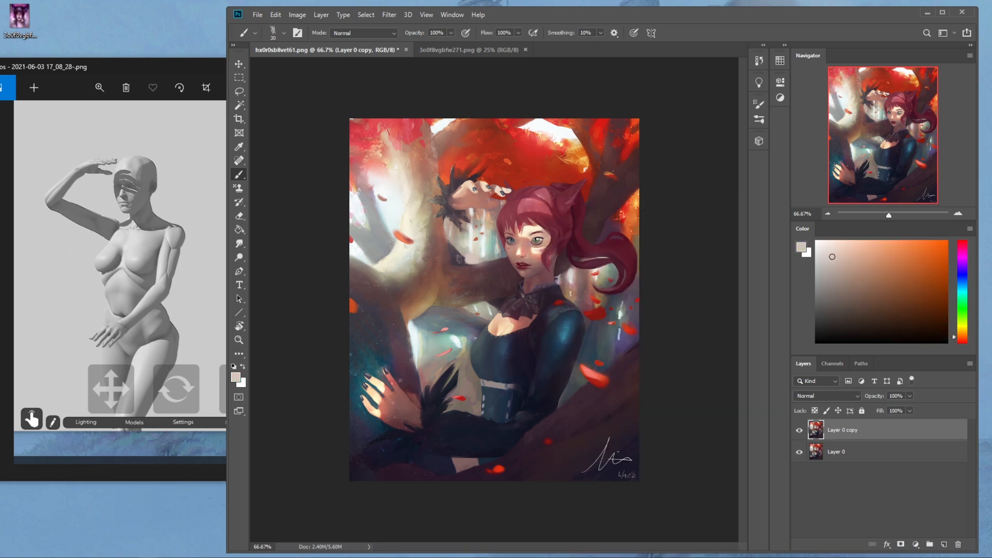
alt+click(463, 187)
mouse_move(449, 193)
mouse_down()
mouse_move(447, 163)
mouse_move(456, 190)
mouse_move(473, 178)
mouse_move(496, 184)
mouse_move(492, 191)
mouse_up()
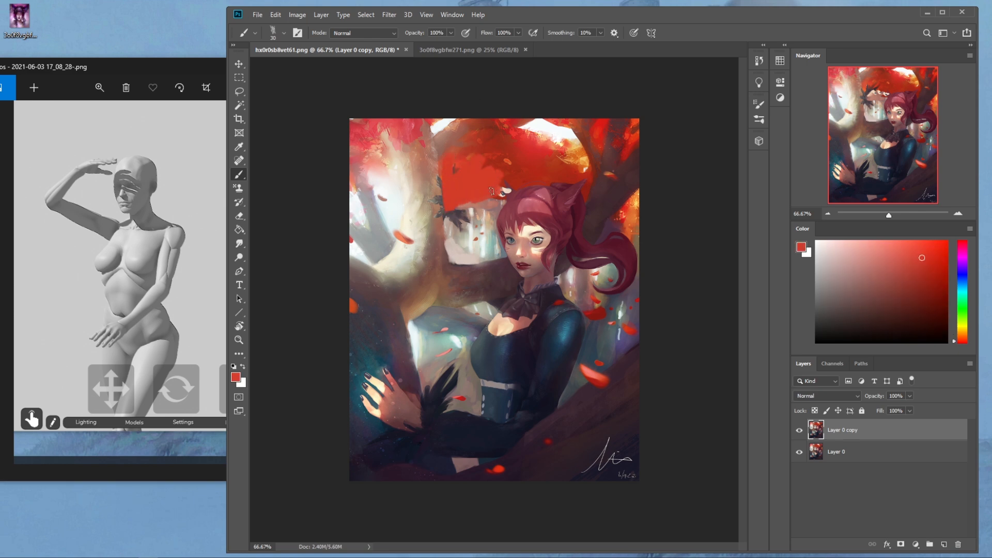
- Paint out the remaining cuff and hand fragments beside the hair with sampled foliage, trunk and pale background colours
alt+click(505, 194)
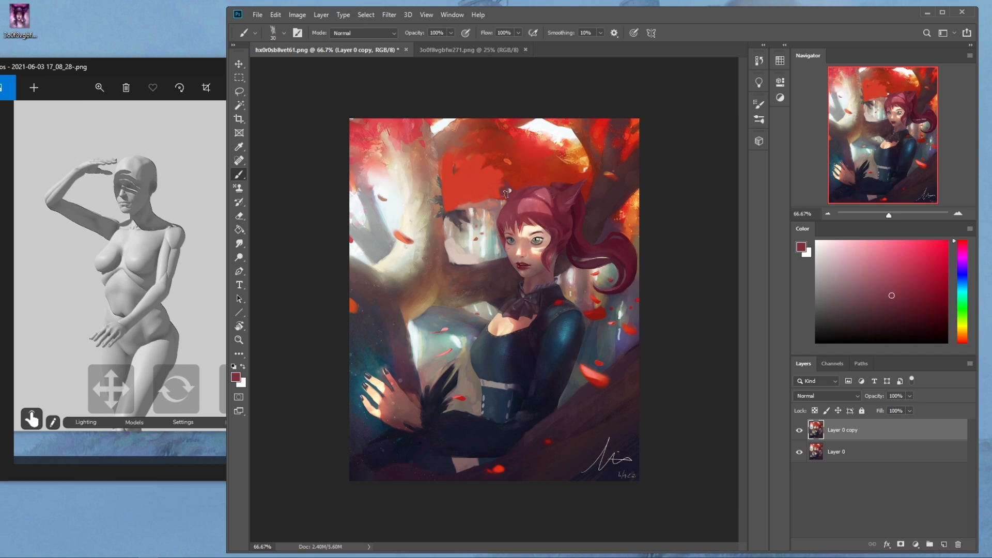
alt+click(501, 199)
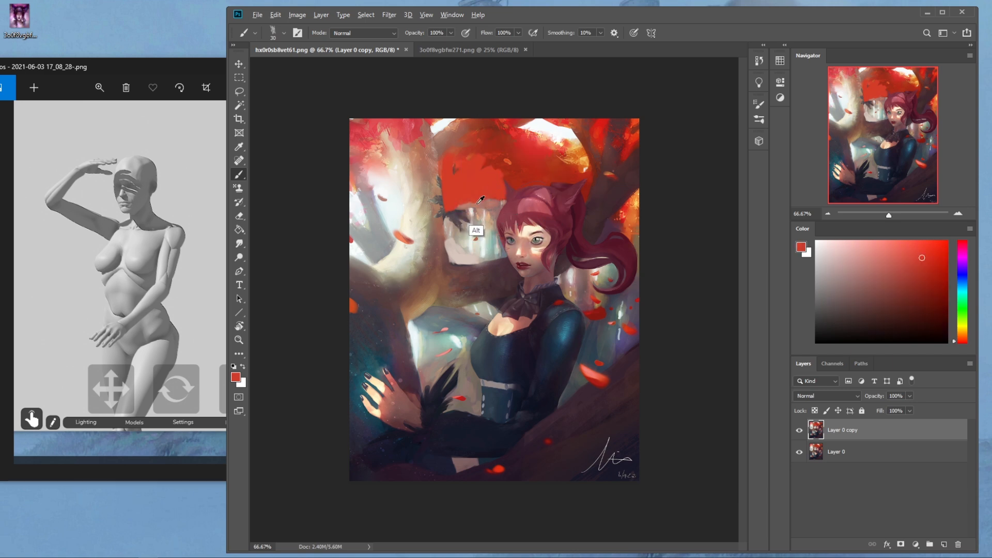
alt+click(431, 226)
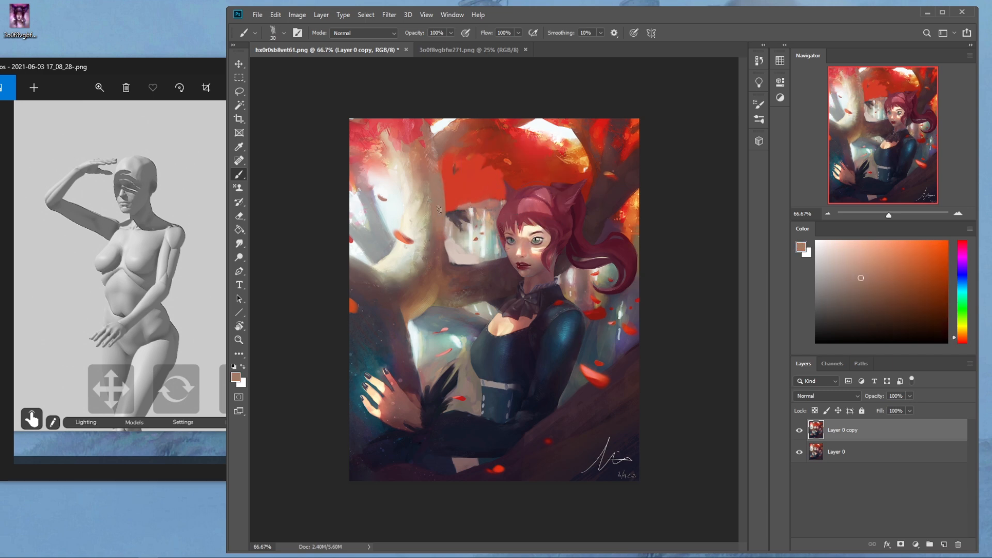
alt+click(453, 220)
alt+click(464, 235)
mouse_move(460, 214)
mouse_down()
mouse_move(461, 240)
mouse_move(468, 217)
mouse_move(453, 223)
mouse_up()
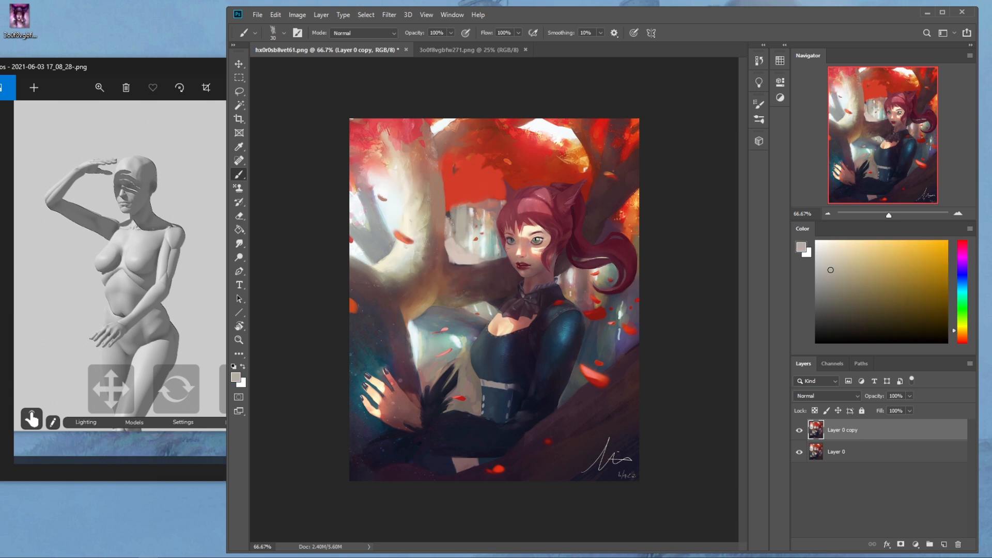
- Repaint the far shoulder's edge against the branch using sampled dark clothing and branch colours, with a brush size down to 10
alt+click(495, 308)
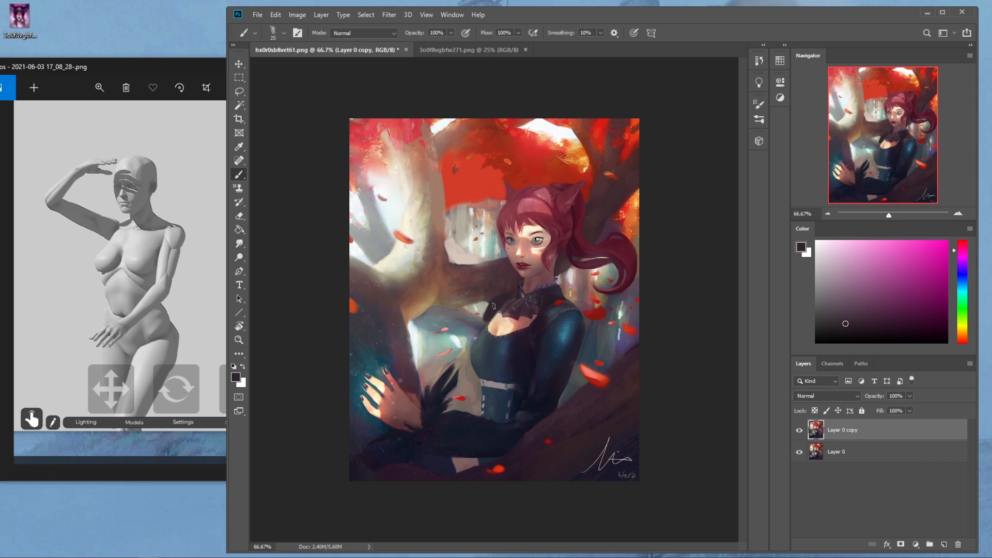
alt+click(508, 284)
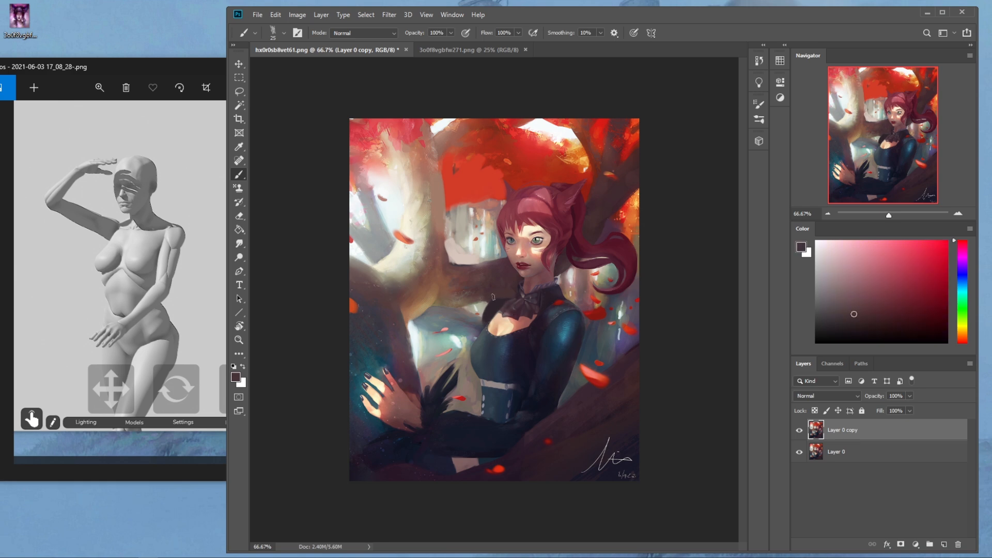
alt+click(478, 333)
alt+click(503, 290)
alt+click(496, 304)
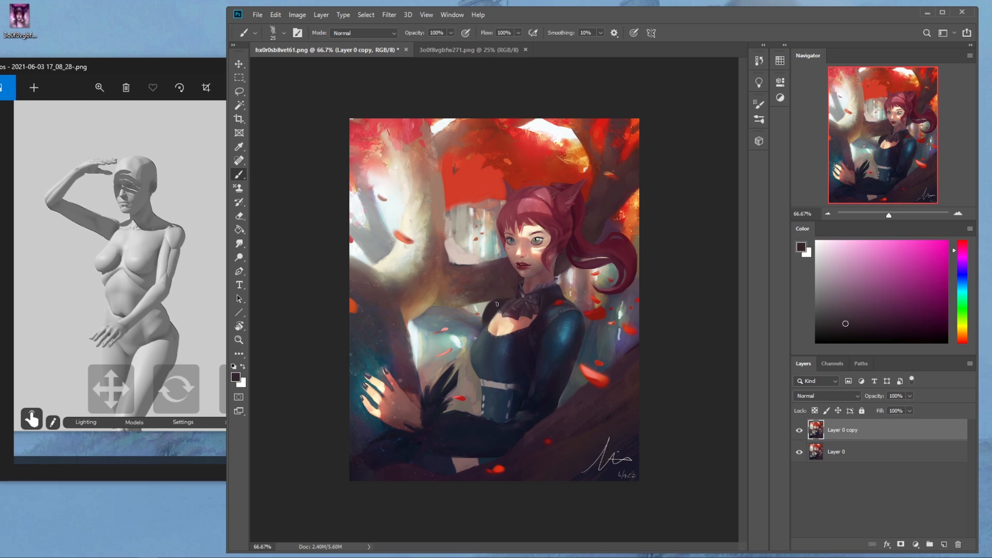
alt+click(485, 305)
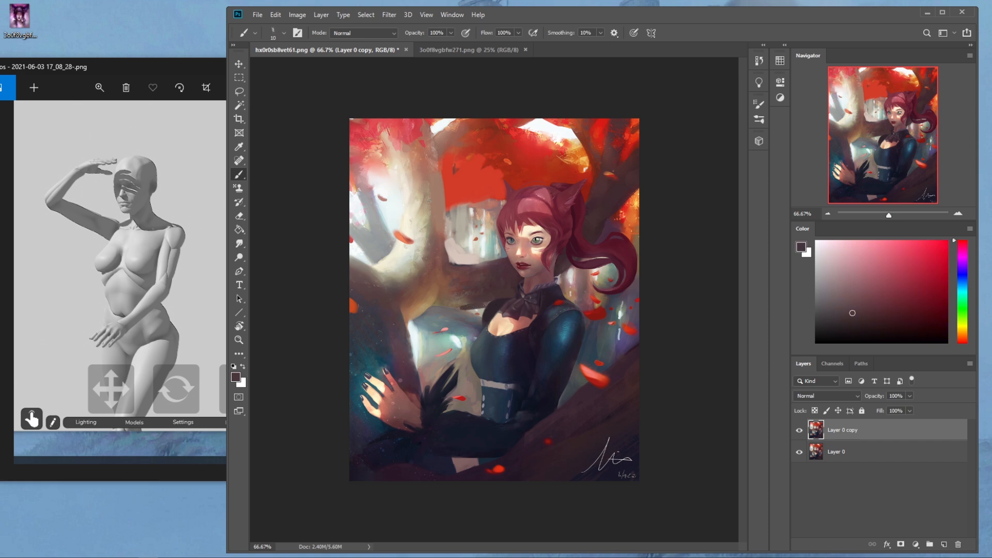
alt+click(507, 299)
alt+click(506, 291)
alt+click(485, 305)
- Set the foreground colour to bright cyan
click(816, 242)
click(964, 288)
click(933, 240)
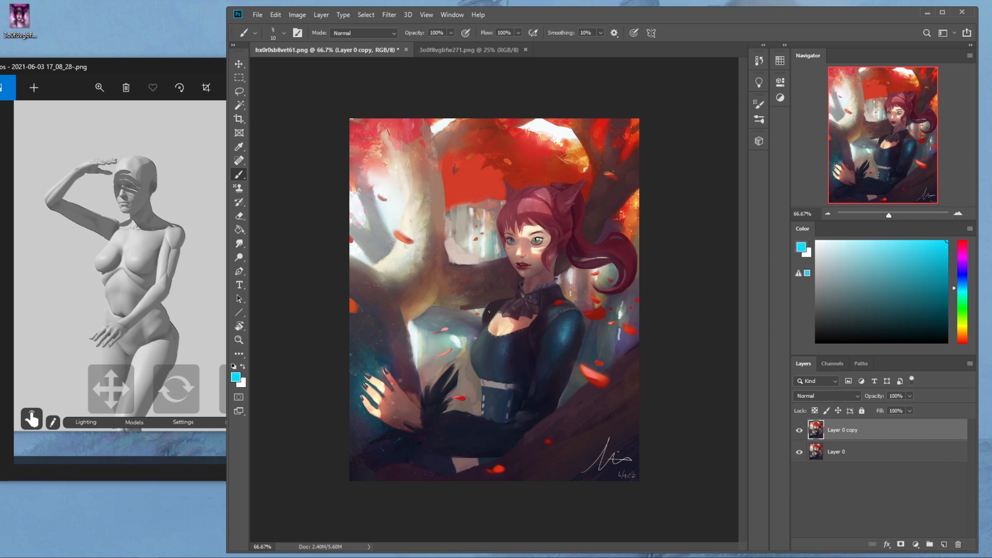
drag(483, 306, 517, 410)
mouse_move(555, 302)
mouse_down()
mouse_move(610, 334)
mouse_move(522, 405)
mouse_up()
key(ctrl+z)
drag(555, 304, 519, 412)
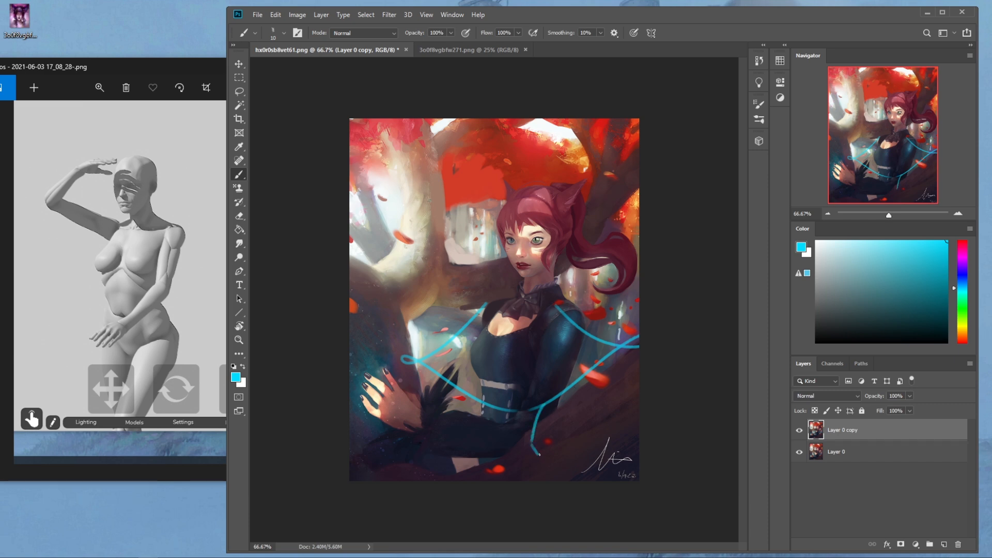
drag(556, 467, 552, 403)
key(ctrl+z)
key(ctrl+z)
key(ctrl+z)
key(ctrl+z)
key(ctrl+z)
drag(553, 310, 561, 394)
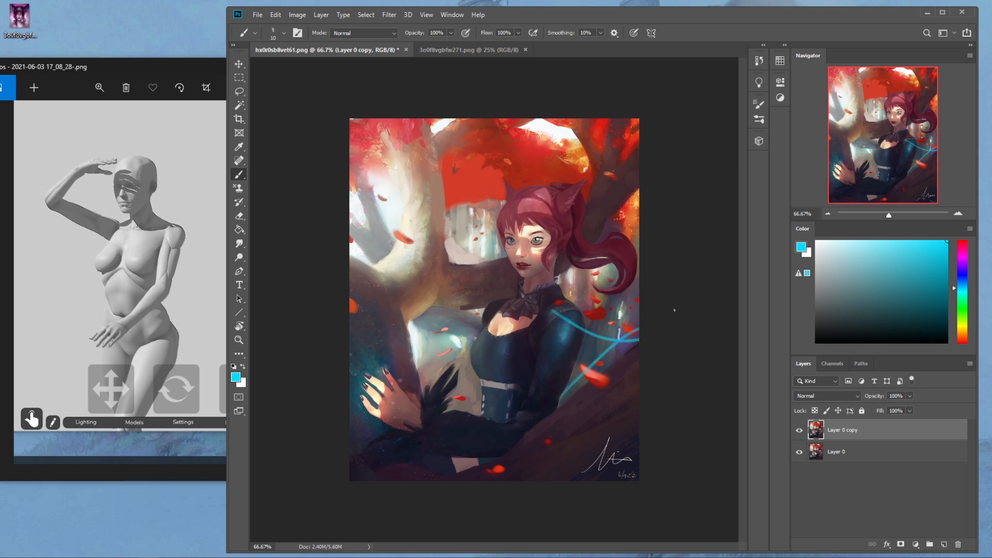
mouse_move(562, 389)
mouse_down()
mouse_move(549, 439)
mouse_move(561, 444)
mouse_up()
key(ctrl+z)
key(ctrl+z)
key(ctrl+z)
- On a new layer, sketch the near arm in cyan: shoulder circle, upper arm extended outward, forearm bent back, and a hand outline at the hip
click(944, 544)
mouse_move(555, 310)
mouse_down()
mouse_move(631, 346)
mouse_move(560, 408)
mouse_up()
key(ctrl+z)
key(ctrl+z)
drag(565, 311, 639, 346)
drag(640, 339, 551, 406)
drag(566, 334, 550, 329)
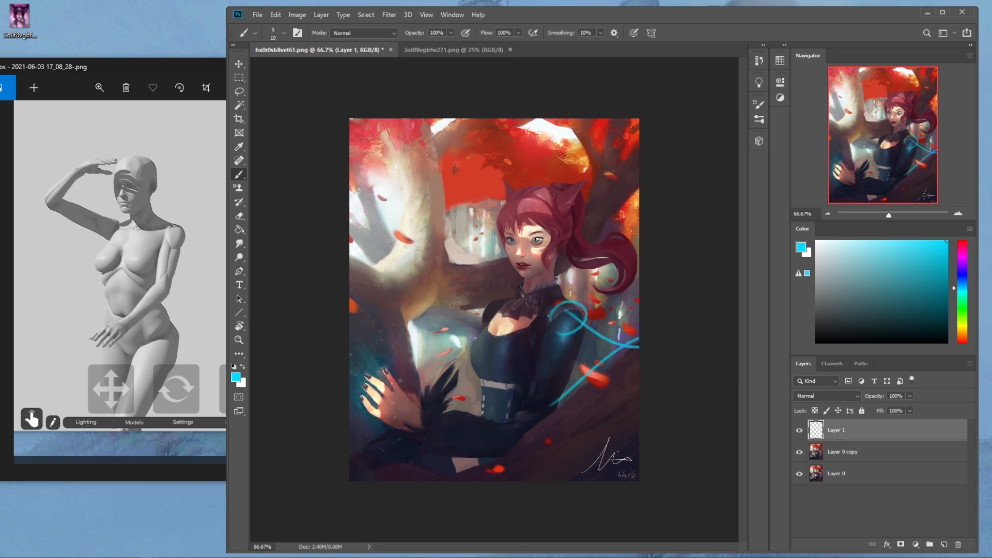
drag(546, 444, 555, 404)
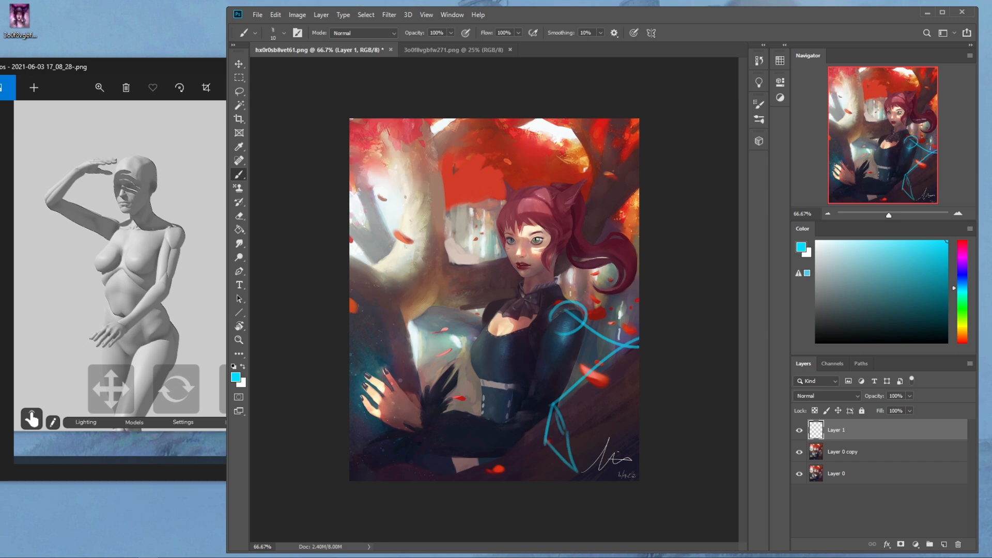
- Sketch the far arm in cyan from the shoulder down to the elbow, with the forearm raised and a simple hand, redrawing the forearm line
mouse_move(498, 306)
mouse_down()
mouse_move(433, 331)
mouse_move(414, 267)
mouse_up()
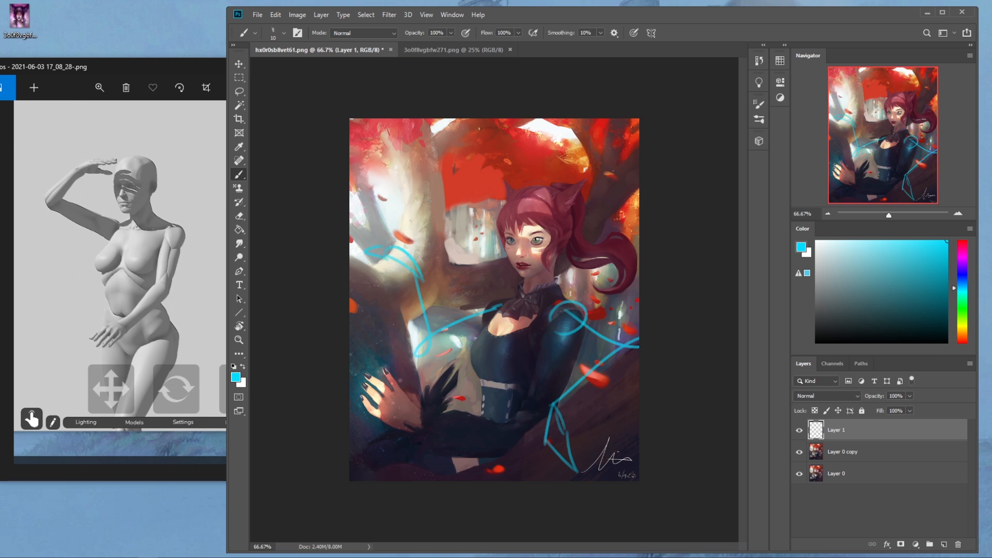
drag(427, 306, 439, 325)
key(ctrl+z)
key(ctrl+z)
drag(408, 279, 442, 334)
key(e)
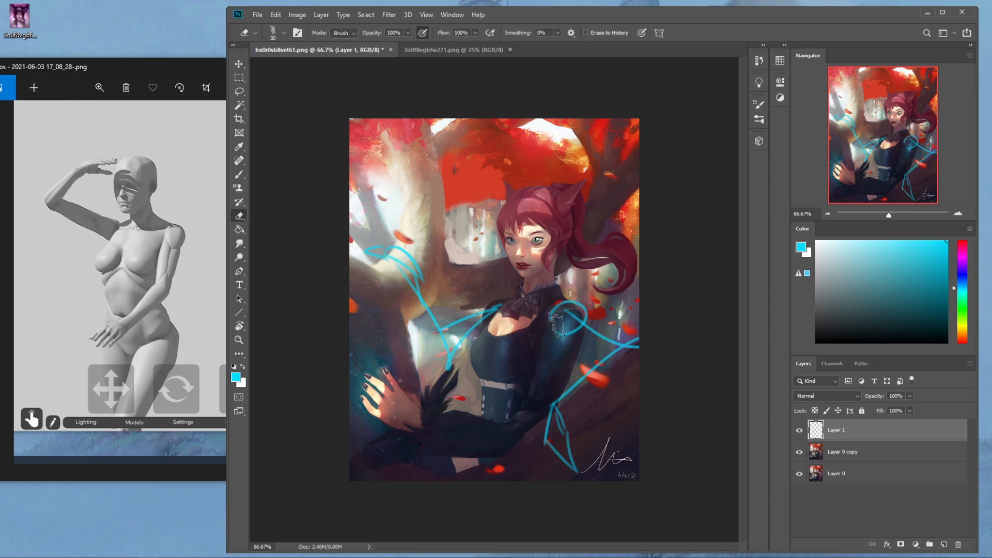
- Lasso the near upper-arm sleeve on Layer 0 copy and duplicate it onto its own layer
click(853, 452)
key(l)
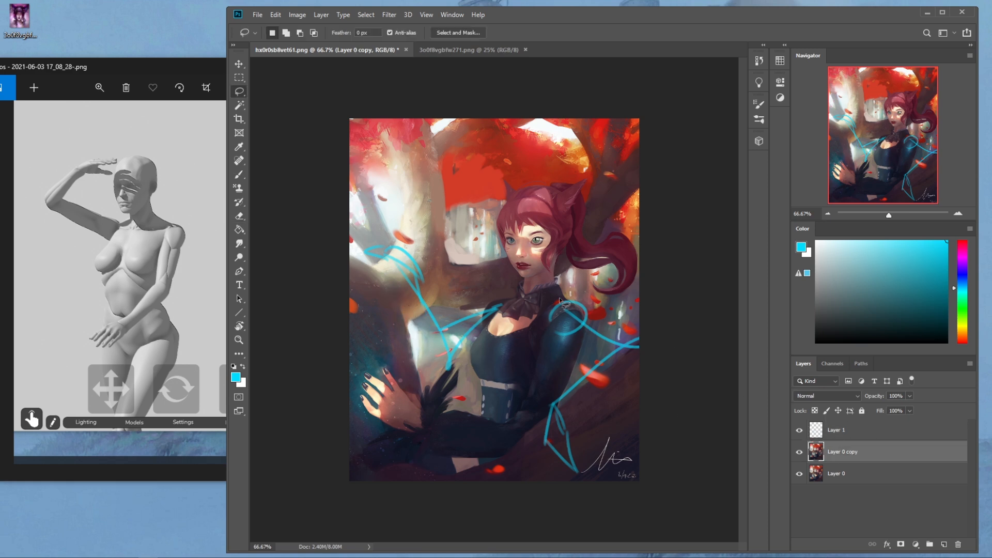
mouse_move(573, 309)
mouse_down()
mouse_move(535, 356)
mouse_move(520, 404)
mouse_move(525, 433)
mouse_move(551, 415)
mouse_move(593, 334)
mouse_move(573, 310)
mouse_up()
key(ctrl+j)
- Rotate the sleeve copy to -87.83°, scale it to 86.51%, and fit it over the cyan upper-arm guide
key(v)
drag(558, 293, 483, 332)
drag(533, 373, 584, 349)
drag(557, 276, 537, 284)
drag(594, 331, 593, 324)
drag(540, 279, 536, 284)
drag(654, 365, 653, 365)
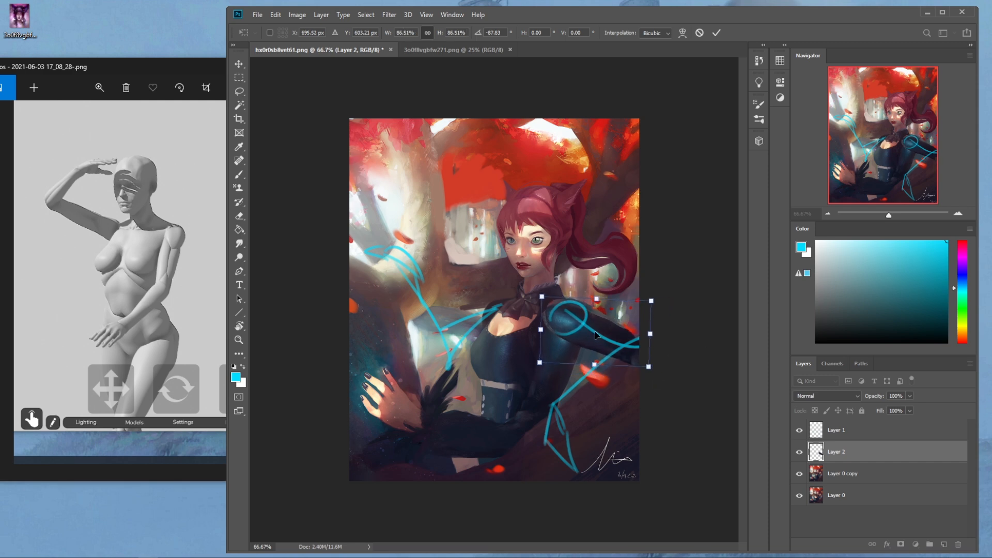
drag(595, 337, 603, 336)
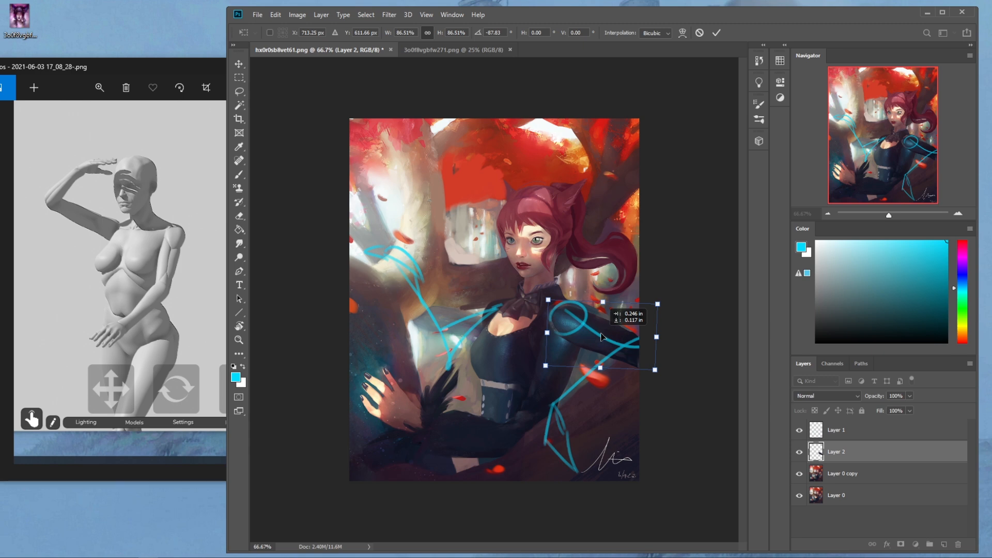
click(716, 32)
key(e)
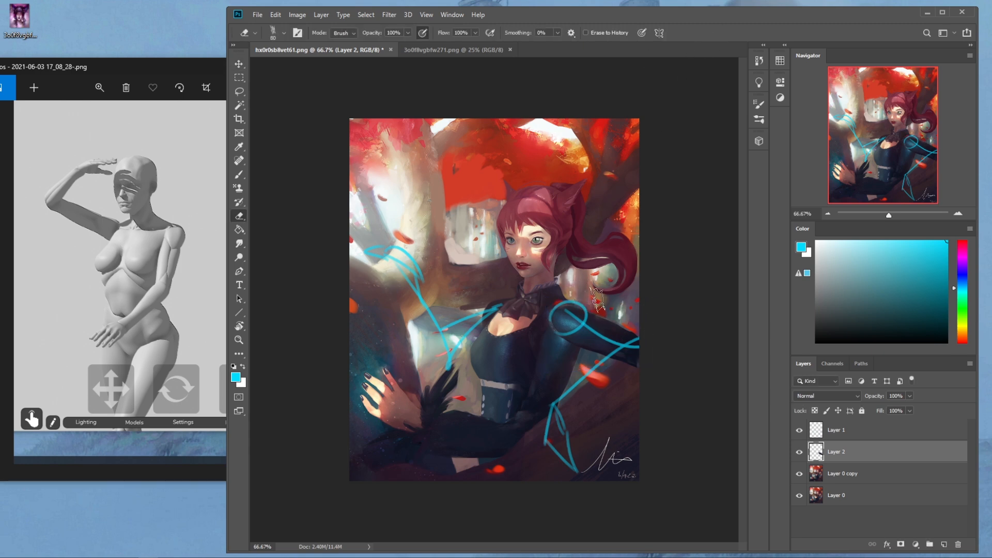
key(b)
key(e)
key(b)
- Lasso the near forearm, feathered cuff and hand, and duplicate that selection from Layer 0 copy onto its own layer
key(l)
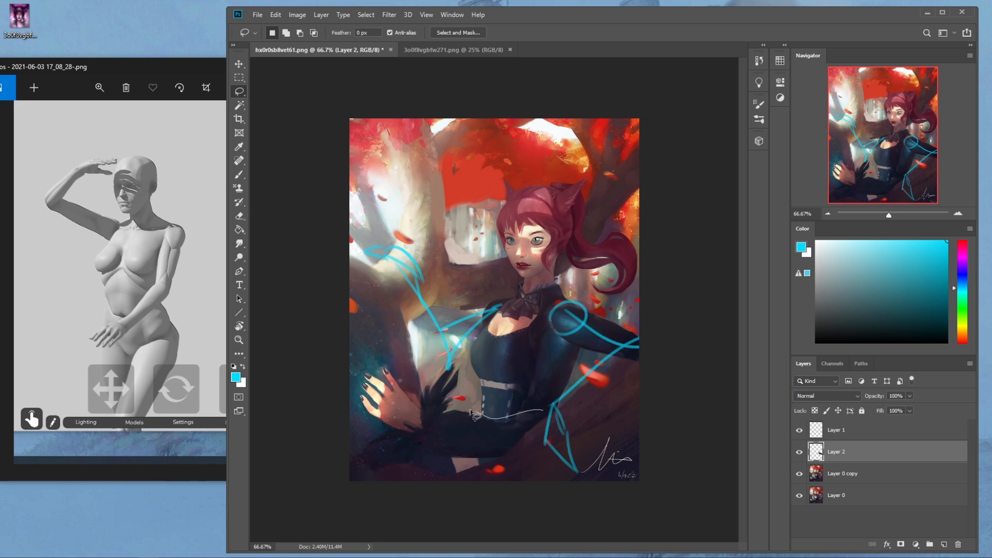
drag(407, 383, 398, 451)
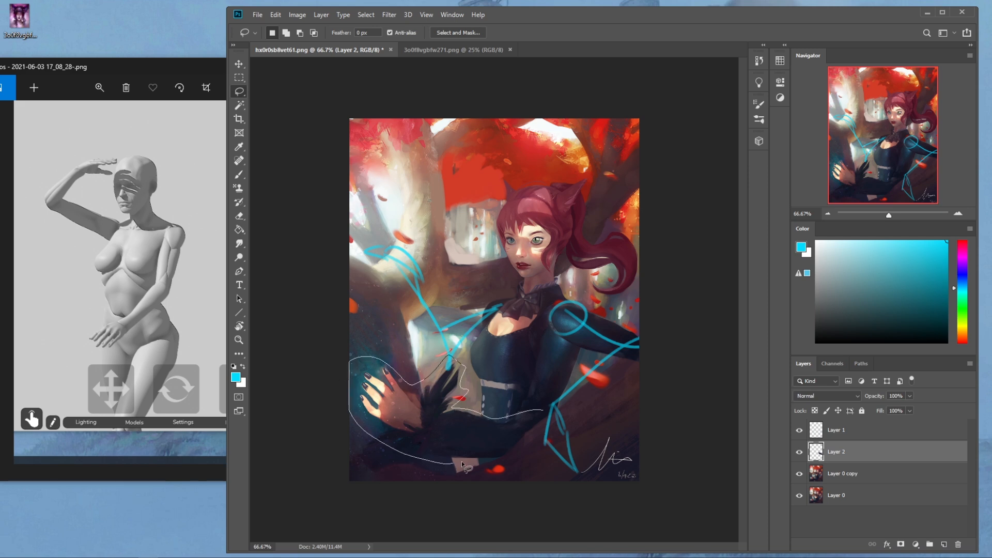
drag(536, 431, 544, 417)
mouse_move(416, 443)
mouse_down()
mouse_move(367, 448)
mouse_move(364, 439)
mouse_move(411, 456)
mouse_move(364, 454)
mouse_up()
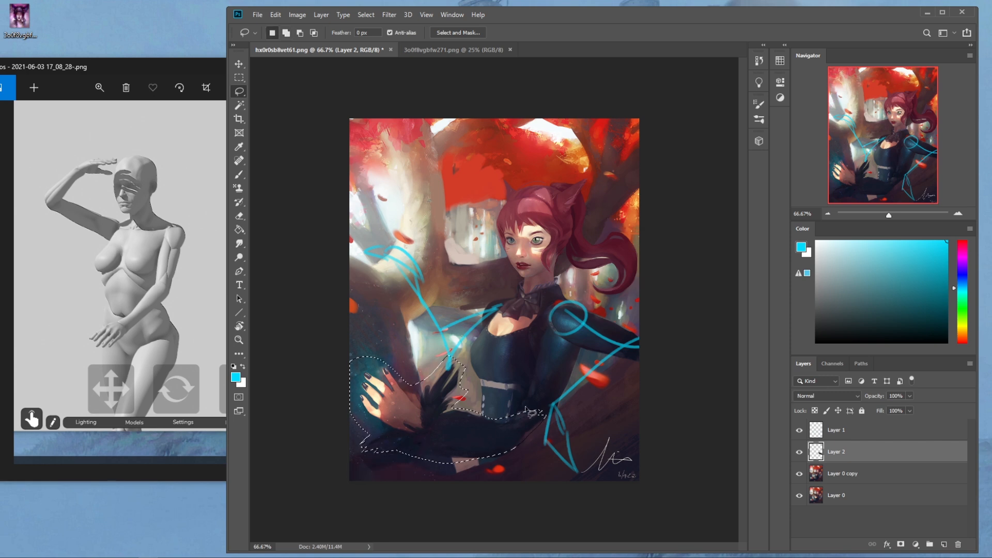
key(ctrl+c)
key(Return)
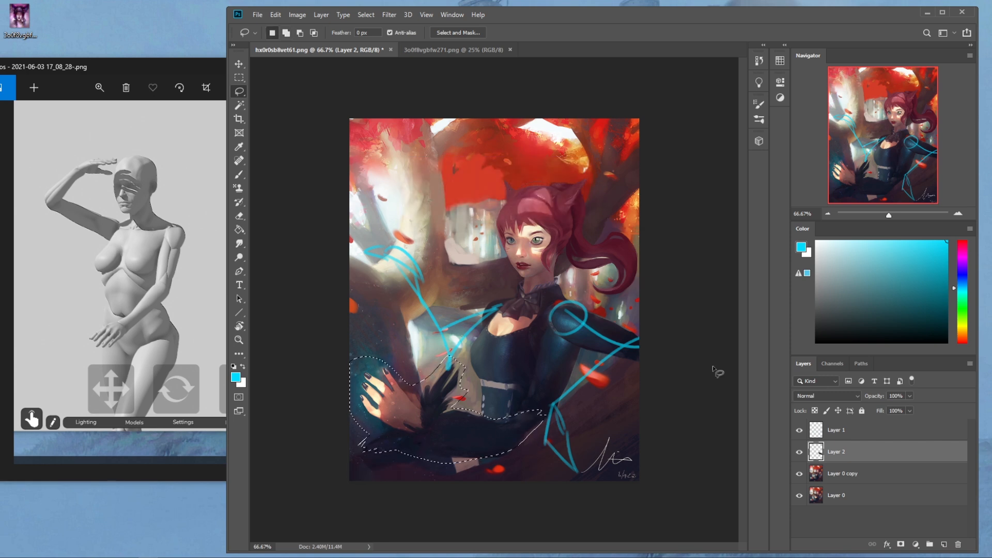
click(869, 479)
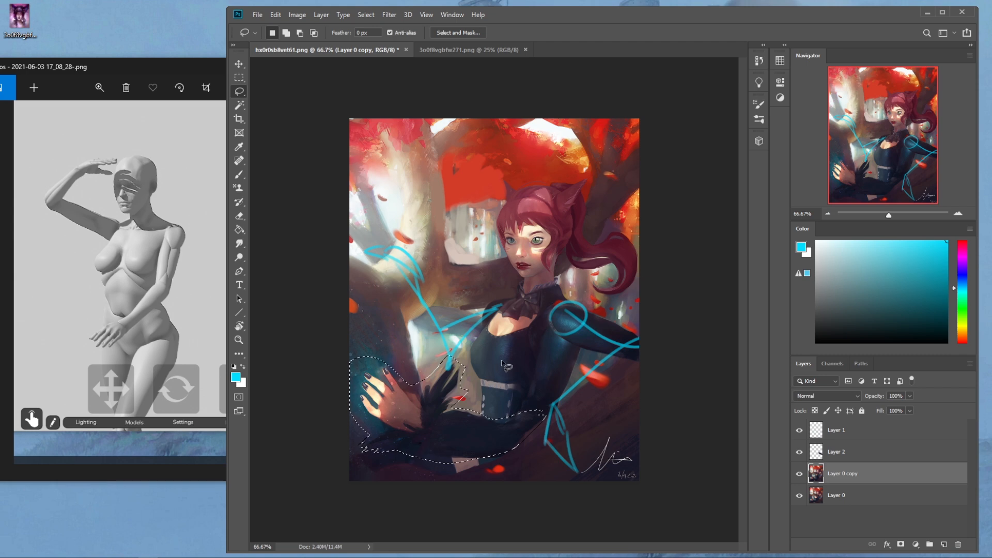
key(ctrl+j)
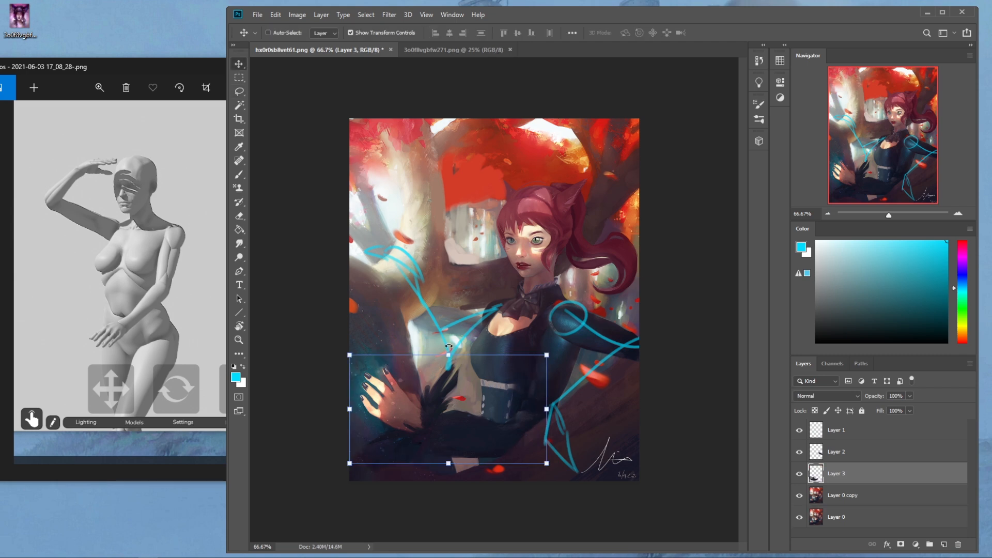
- Rotate the forearm and hand copy and position it along the cyan forearm guide, with the hand at the waist
drag(447, 343, 398, 369)
drag(475, 404, 587, 375)
drag(664, 342, 634, 359)
drag(590, 383, 617, 379)
click(716, 33)
- Erase the surplus feathers and edges around the rotated forearm, nudge it into place, and stack Layer 3 above Layer 2
key(e)
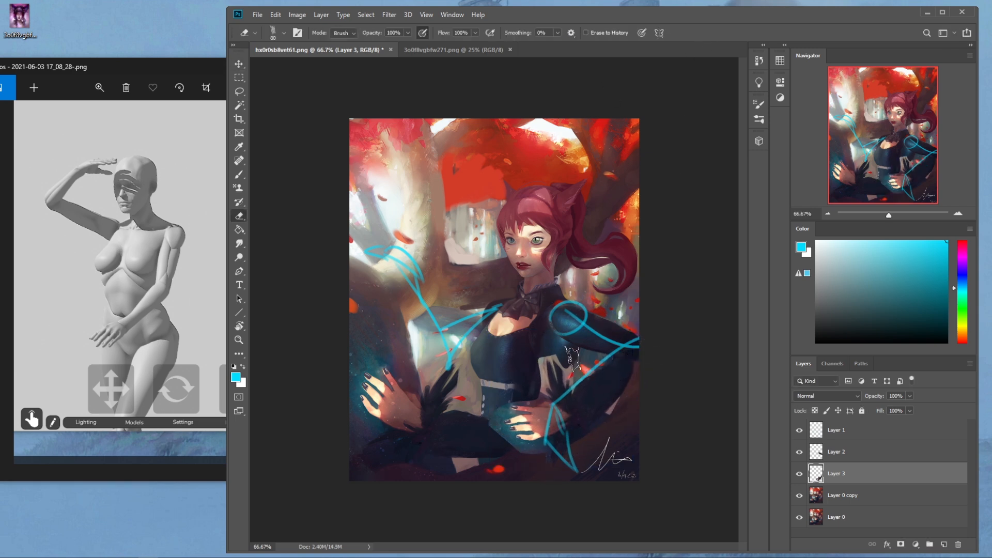
drag(535, 389, 537, 393)
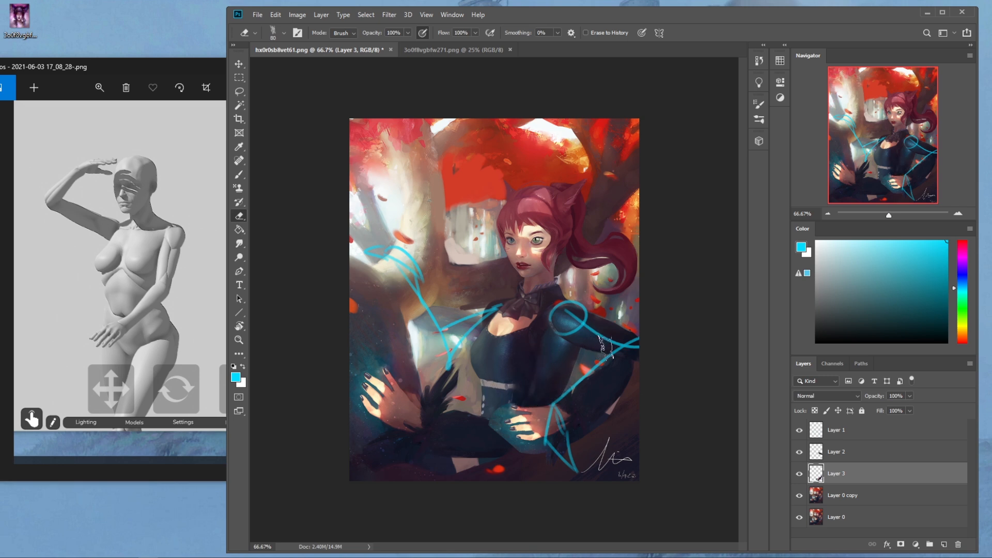
key(v)
drag(599, 399, 605, 392)
drag(887, 463, 869, 446)
key(e)
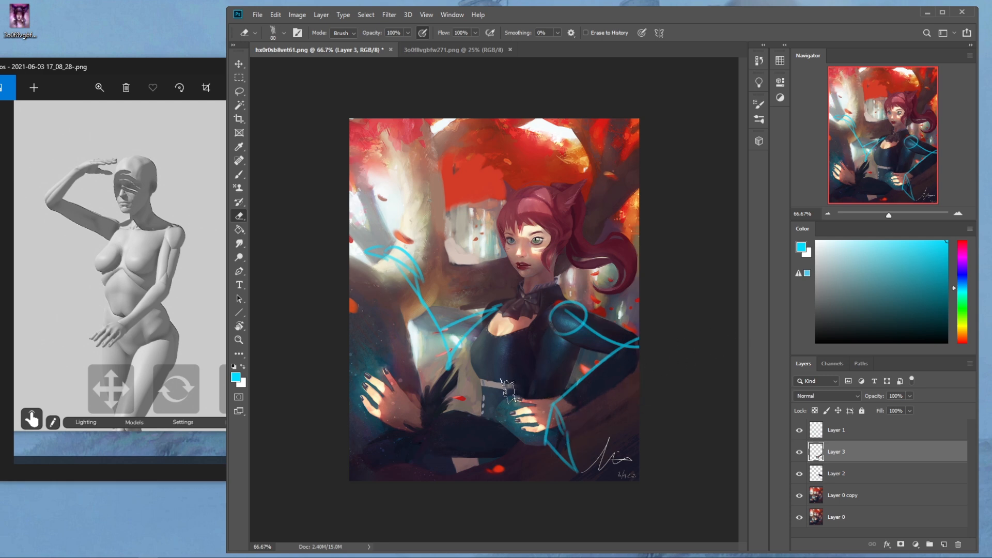
- Compare the figure with the forearm layer hidden and shown, and try shifting the forearm sideways by 0.306 in
click(800, 456)
click(800, 456)
key(v)
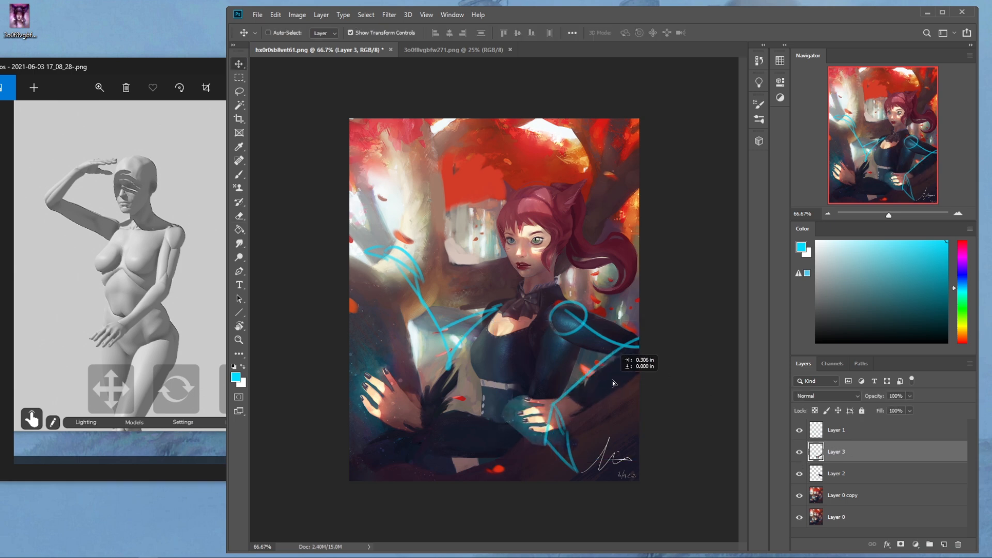
key(b)
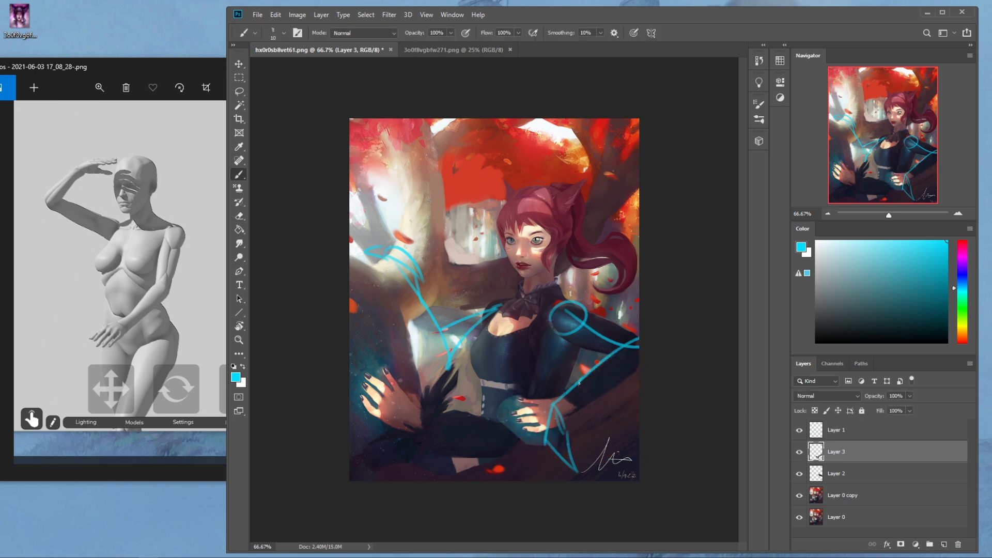
- Open Liquify on the forearm layer and push the hand downward with a large brush, reducing the brush size to 175
click(389, 14)
click(408, 98)
key(bracketright)
key(bracketright)
key(bracketright)
key(bracketright)
key(bracketright)
key(bracketleft)
drag(548, 439, 548, 447)
key(bracketleft)
key(bracketleft)
key(bracketleft)
key(bracketleft)
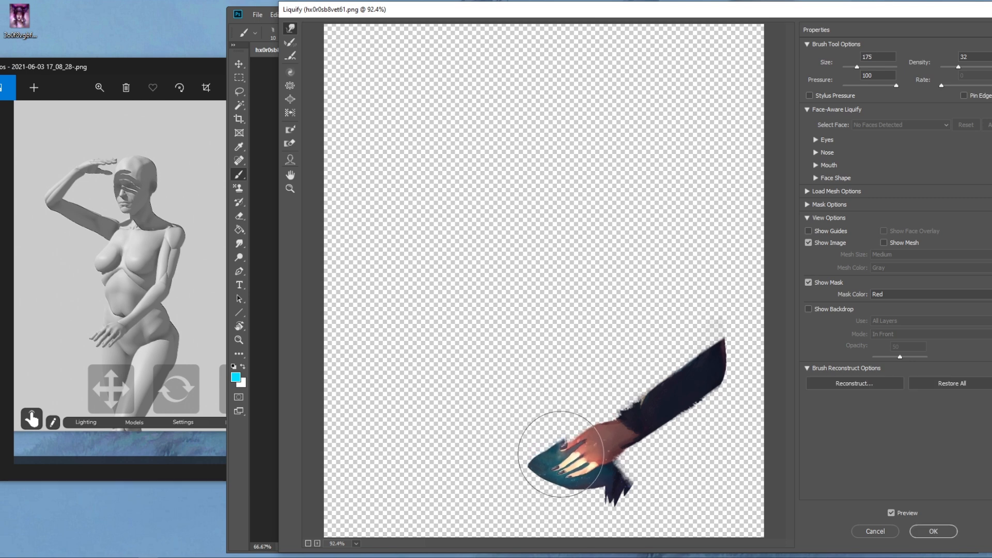
- Refine the fingers and wrist with Liquify brush sizes down to 40, and apply the distortion
key(bracketleft)
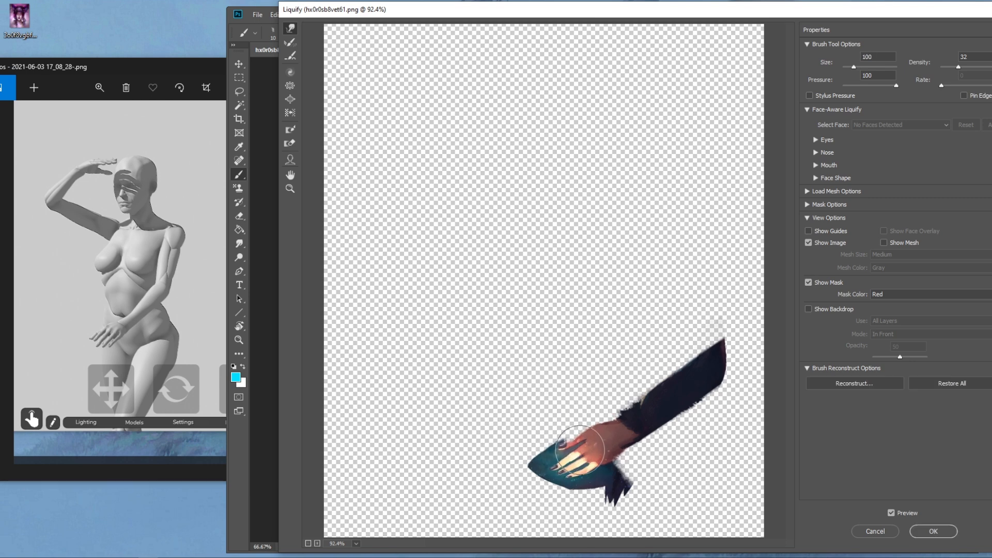
key(bracketleft)
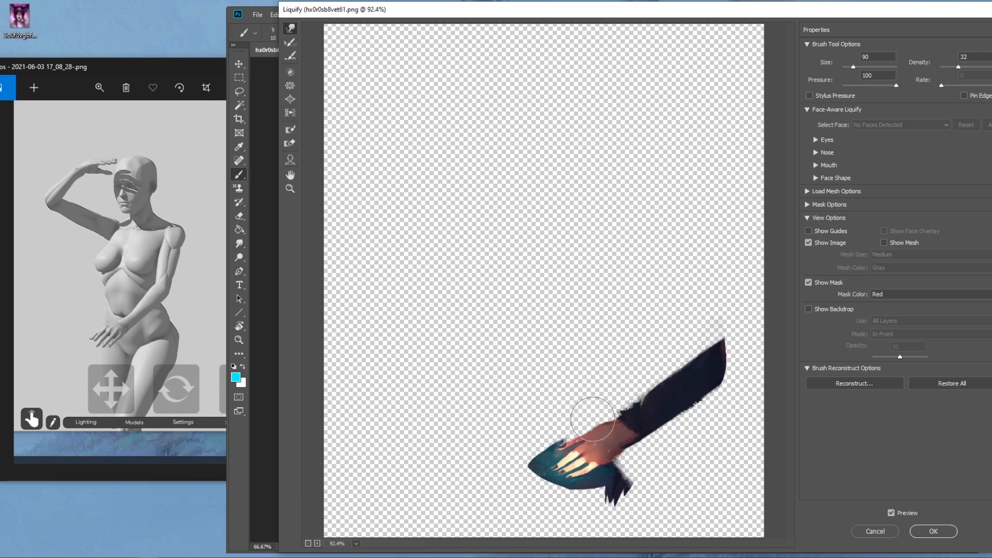
key(bracketleft)
key(bracketleft)
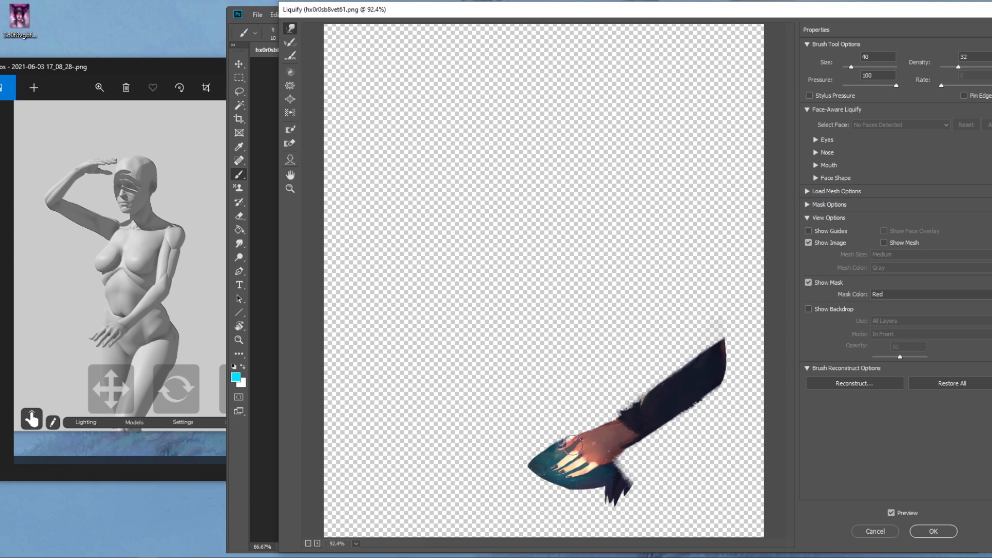
key(bracketright)
key(bracketright)
key(bracketright)
key(bracketright)
key(bracketright)
drag(636, 456, 630, 452)
key(bracketleft)
key(bracketleft)
key(bracketleft)
key(bracketleft)
key(bracketleft)
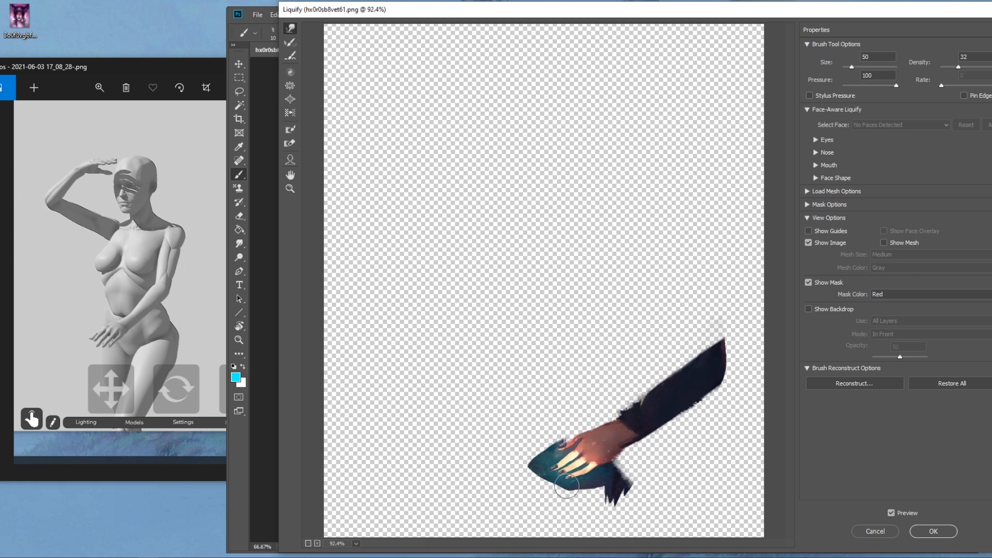
key(Return)
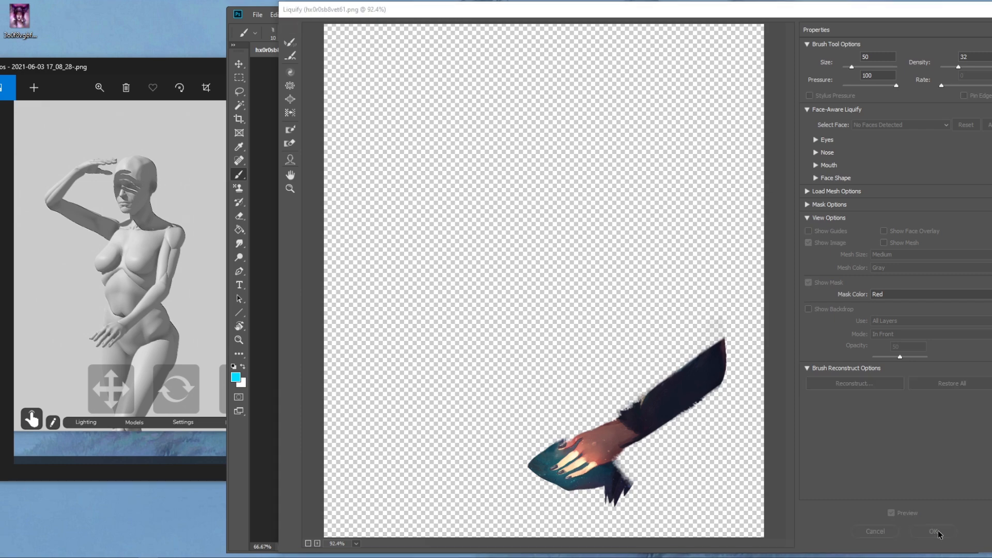
- Erase the copied hand and block in a simple hand inside the cyan outline using a shadow skin tone sampled from the face
key(e)
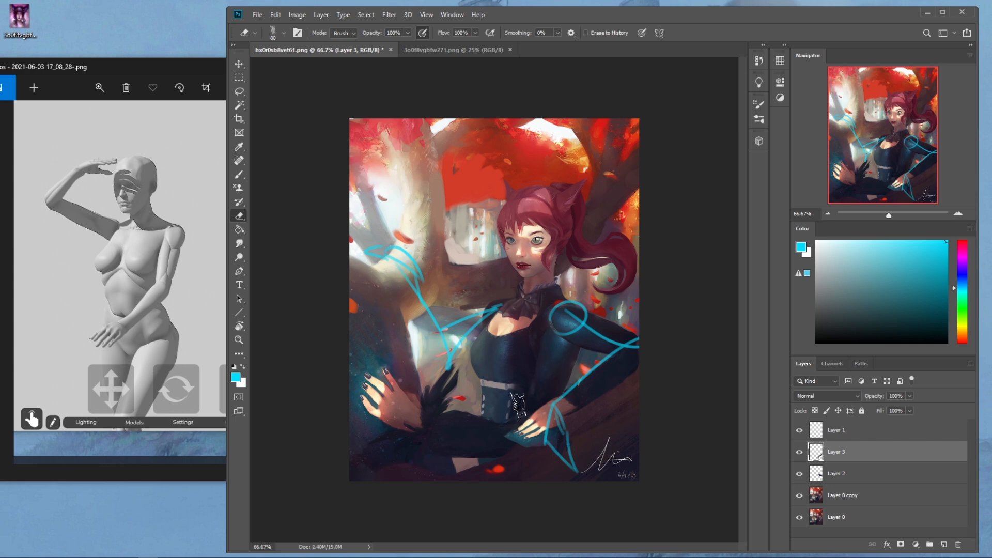
mouse_move(541, 413)
mouse_down()
mouse_move(518, 434)
mouse_move(524, 455)
mouse_up()
key(b)
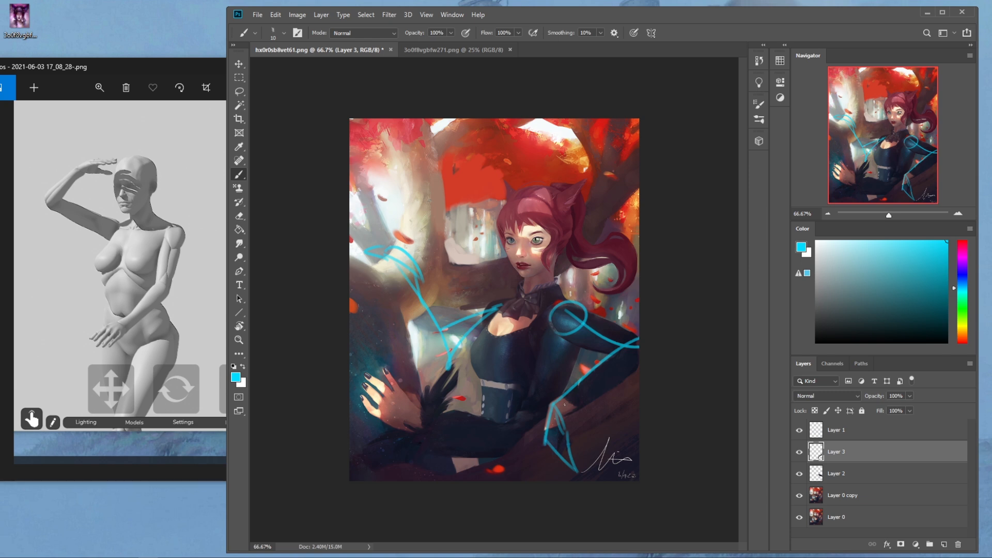
alt+click(516, 254)
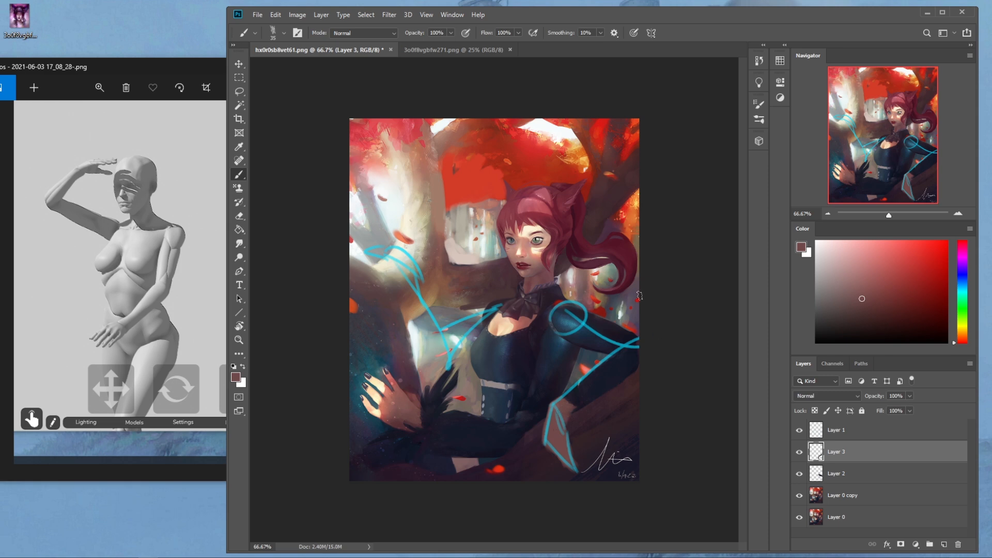
key(e)
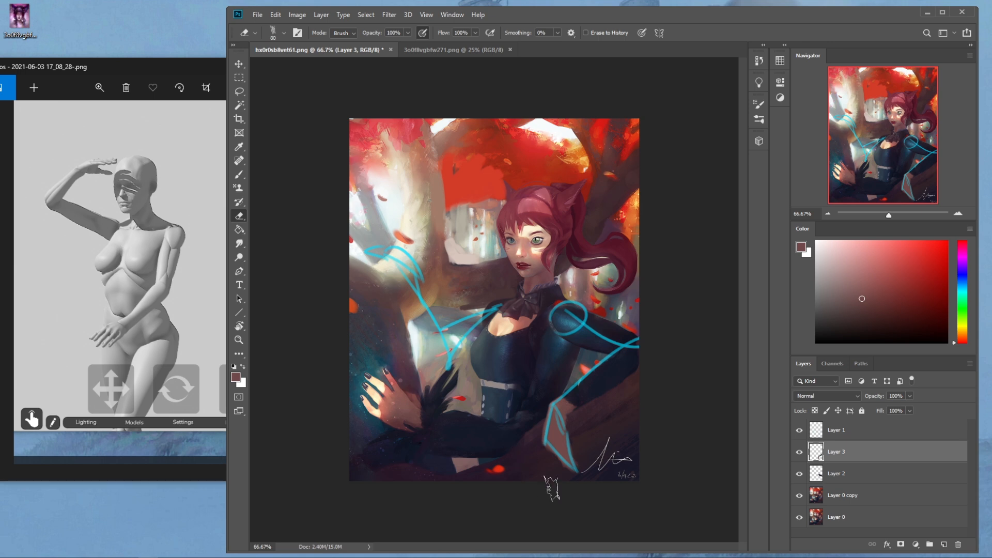
- Merge the forearm layer down into the upper-arm layer and paste a copy of the combined arm on a separate layer
right_click(846, 459)
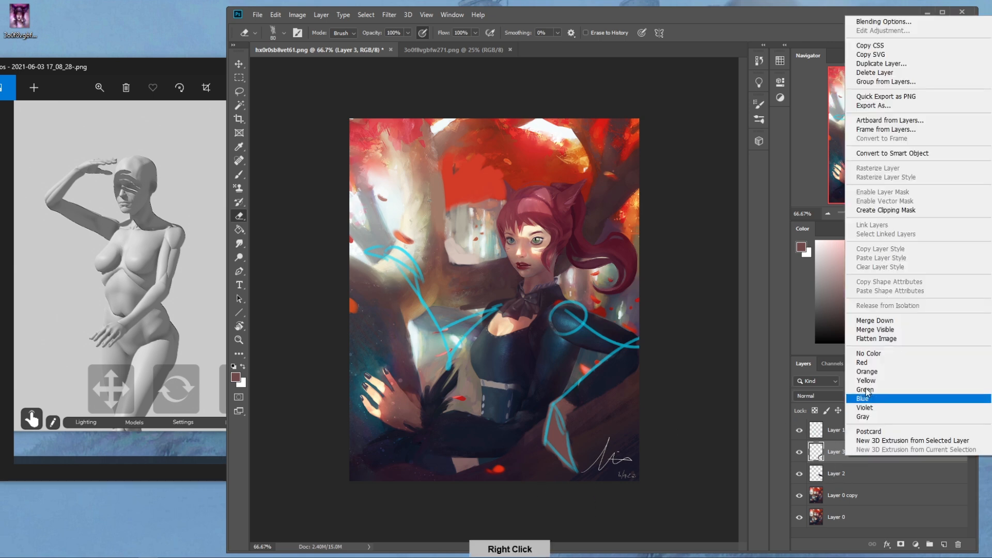
click(860, 321)
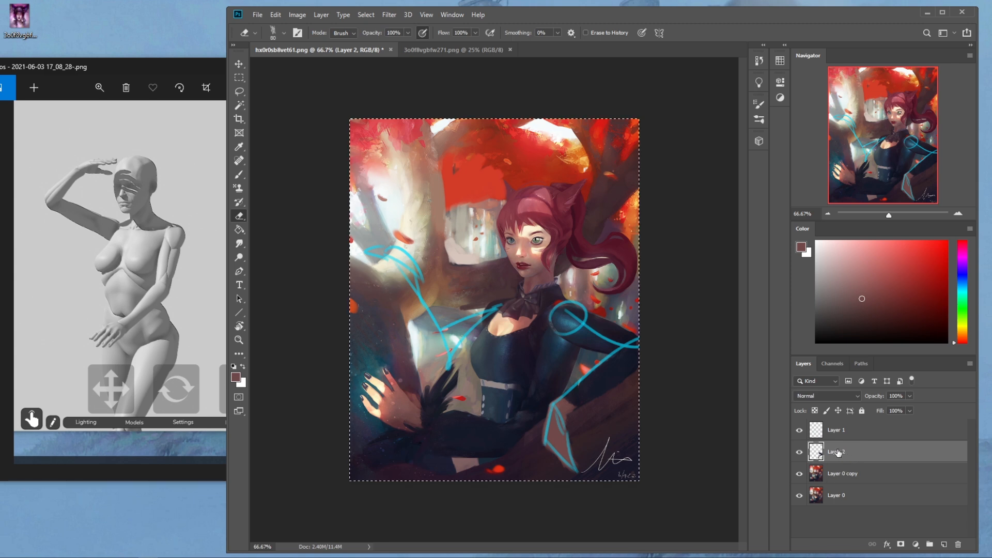
key(ctrl+v)
- Rotate the arm copy to 125.56° and place it over the cyan guide of the raised far arm
key(v)
drag(519, 199, 490, 320)
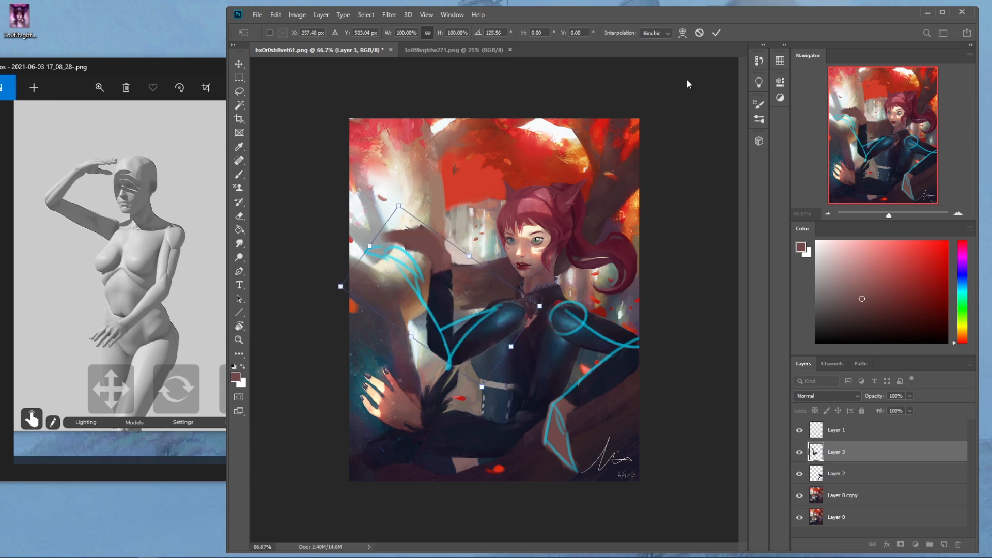
click(718, 32)
- Open the arm copy in Liquify and push its forearm and elbow inward with the brush size at 600
click(389, 15)
click(413, 93)
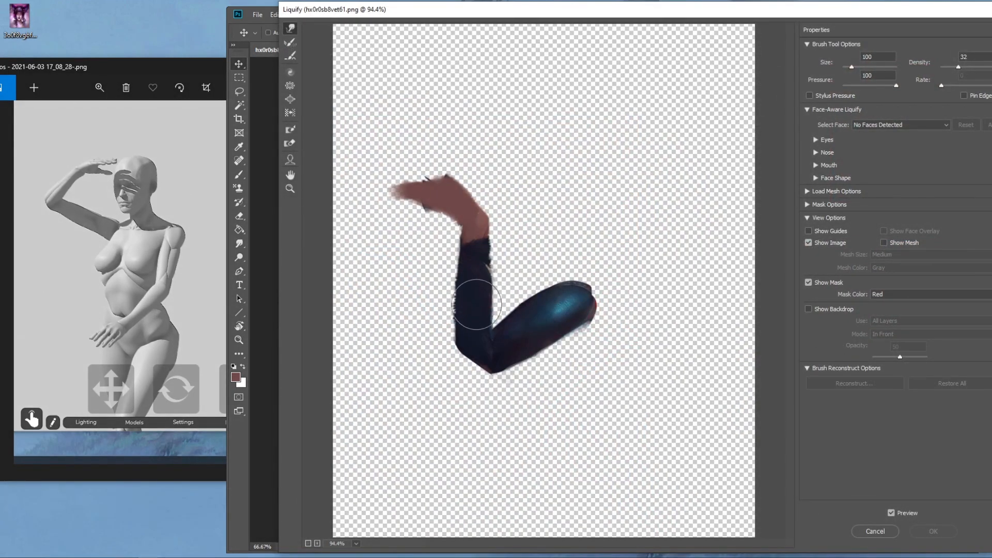
key(bracketright)
key(bracketright)
key(bracketright)
key(bracketright)
key(bracketright)
key(bracketright)
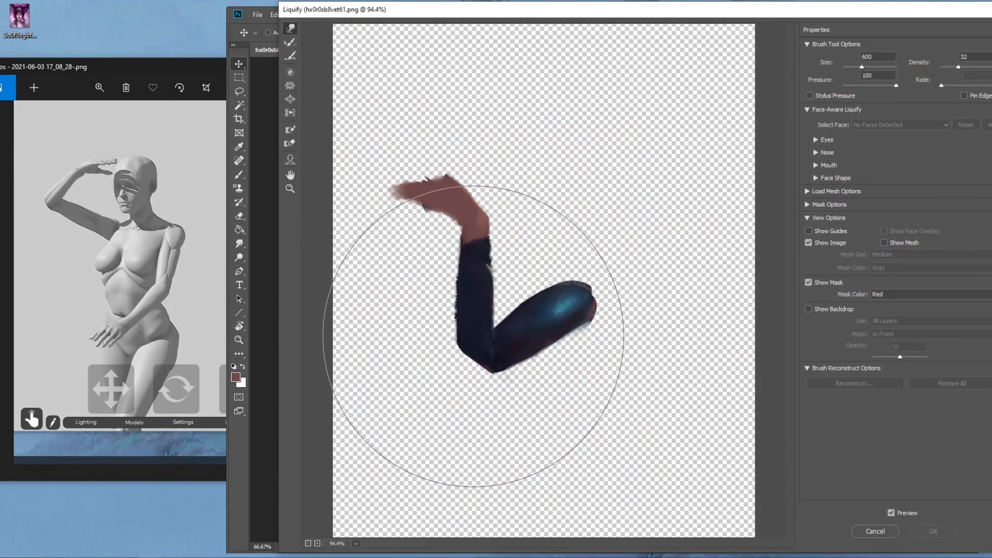
drag(477, 332, 484, 326)
- Pull the elbow of the arm copy down into a rounder corner with a Liquify brush size of 150
key(bracketleft)
key(bracketleft)
key(bracketleft)
key(bracketleft)
key(bracketleft)
key(bracketleft)
key(bracketleft)
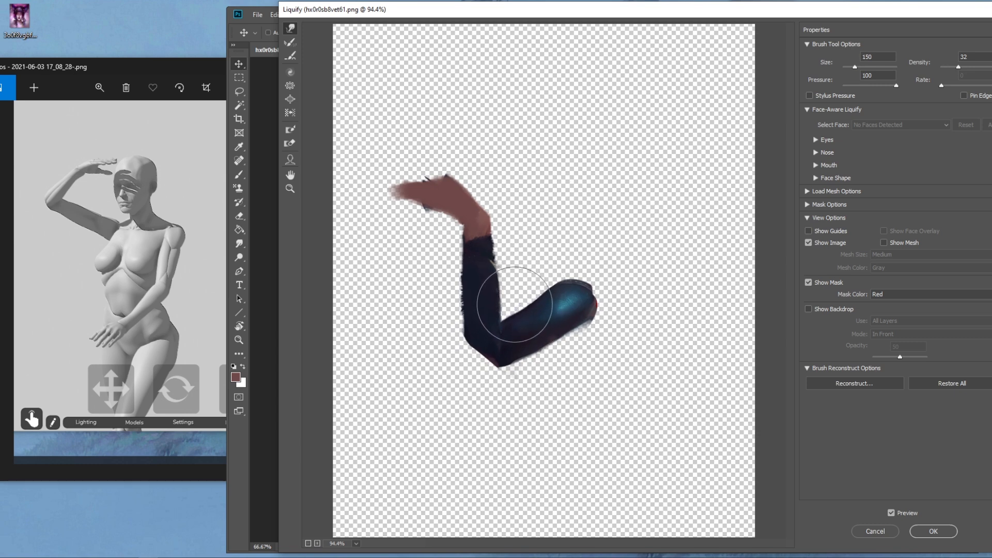
key(bracketleft)
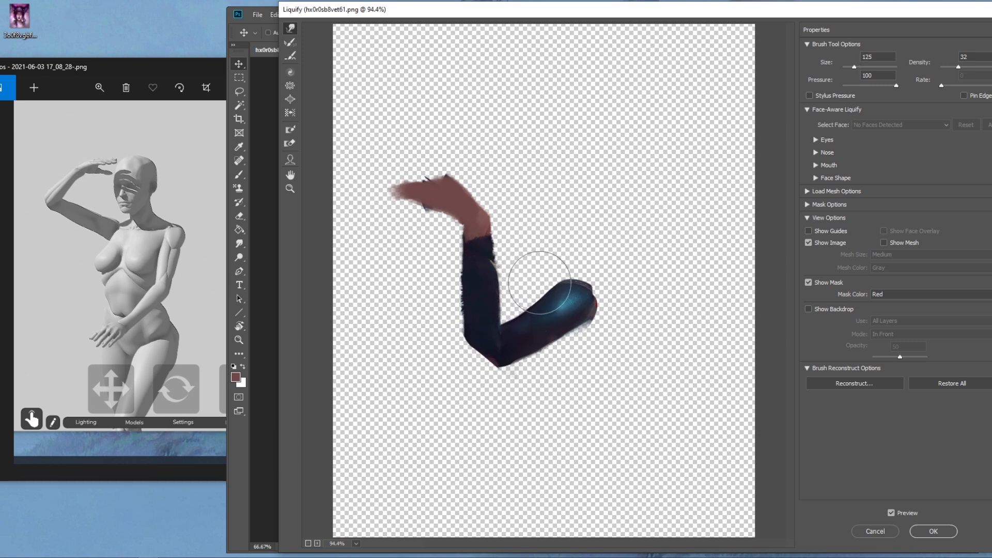
key(bracketleft)
key(bracketright)
key(bracketright)
drag(482, 359, 472, 377)
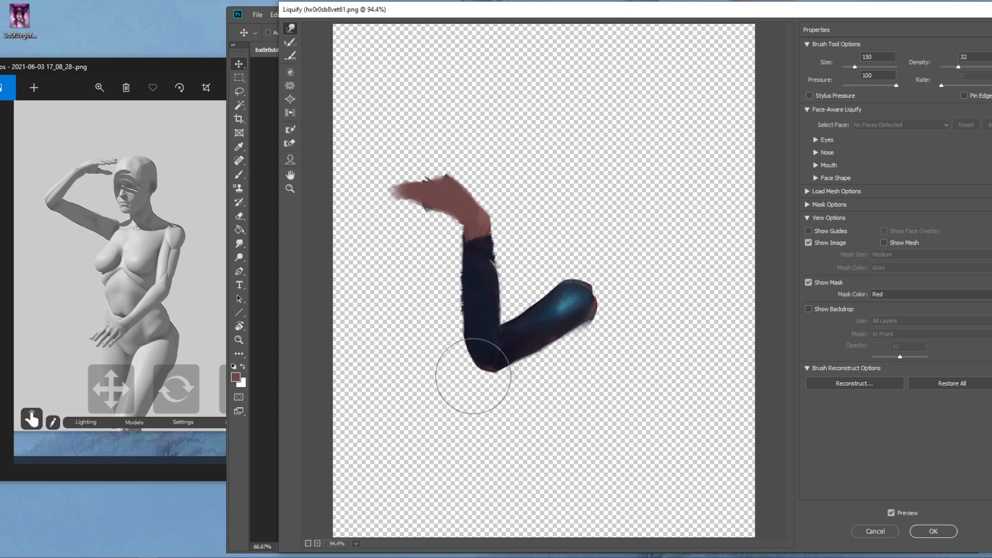
- Refine the elbow and forearm contours with Liquify brush sizes between about 90 and 175, and apply the distortion
key(bracketleft)
key(bracketleft)
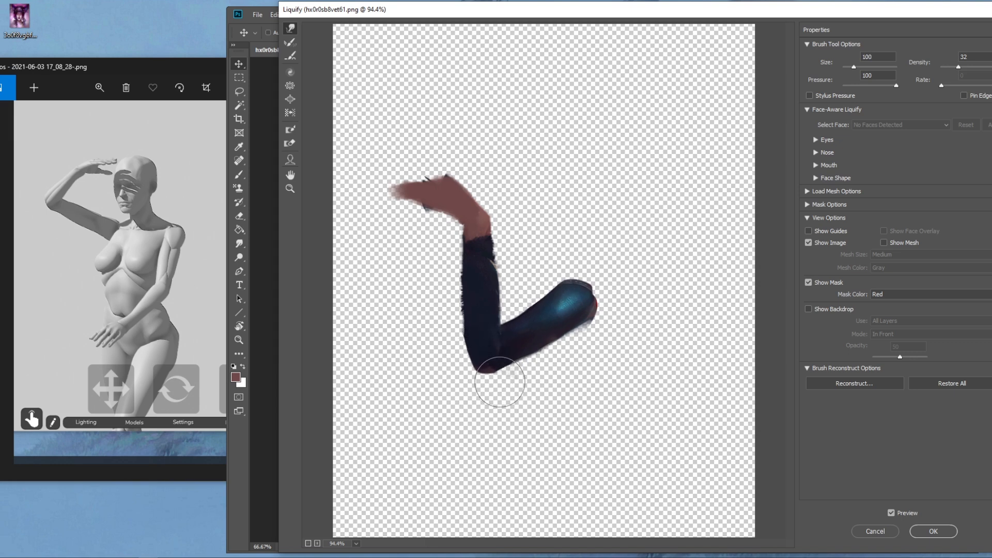
key(bracketright)
key(bracketright)
key(bracketright)
key(bracketright)
key(bracketright)
key(bracketright)
key(bracketleft)
key(bracketleft)
key(bracketleft)
key(bracketleft)
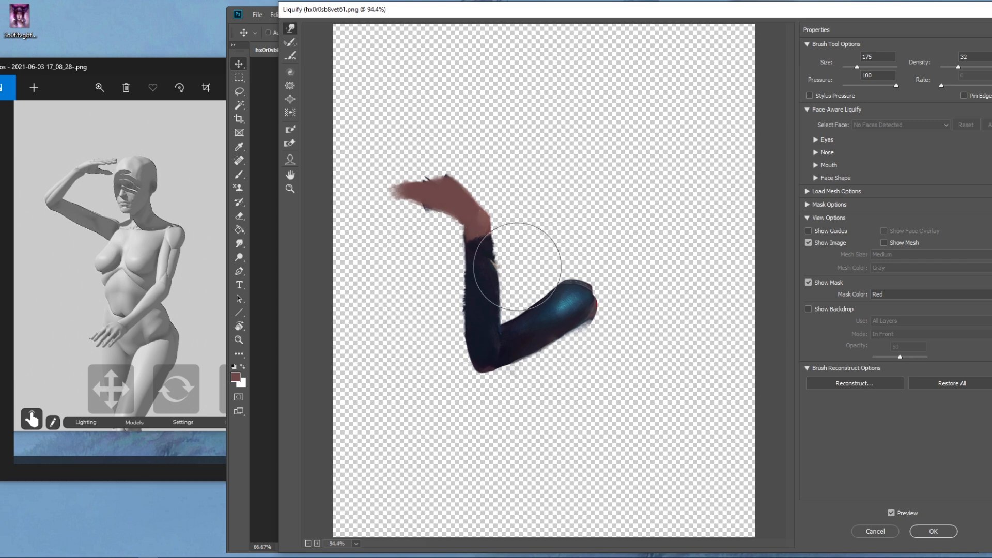
key(bracketleft)
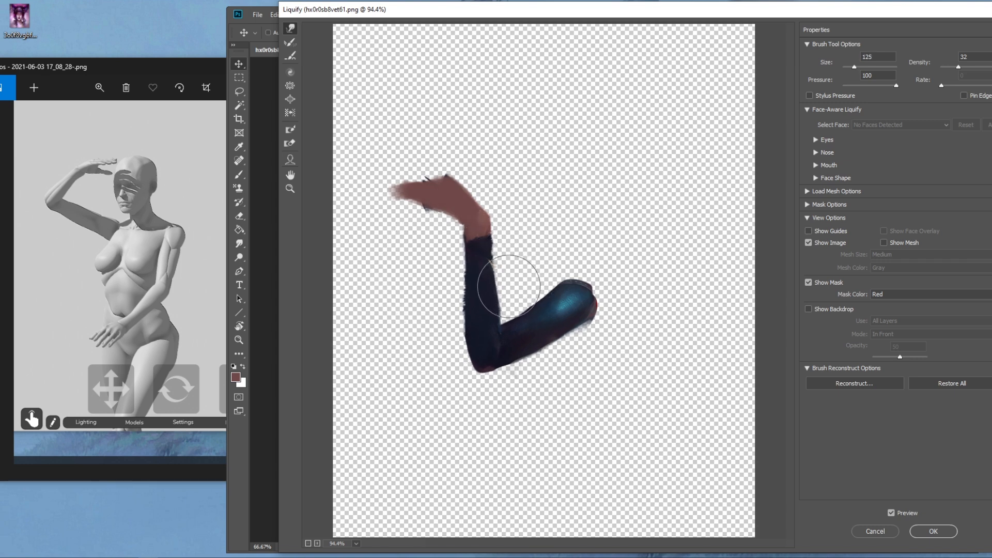
key(bracketright)
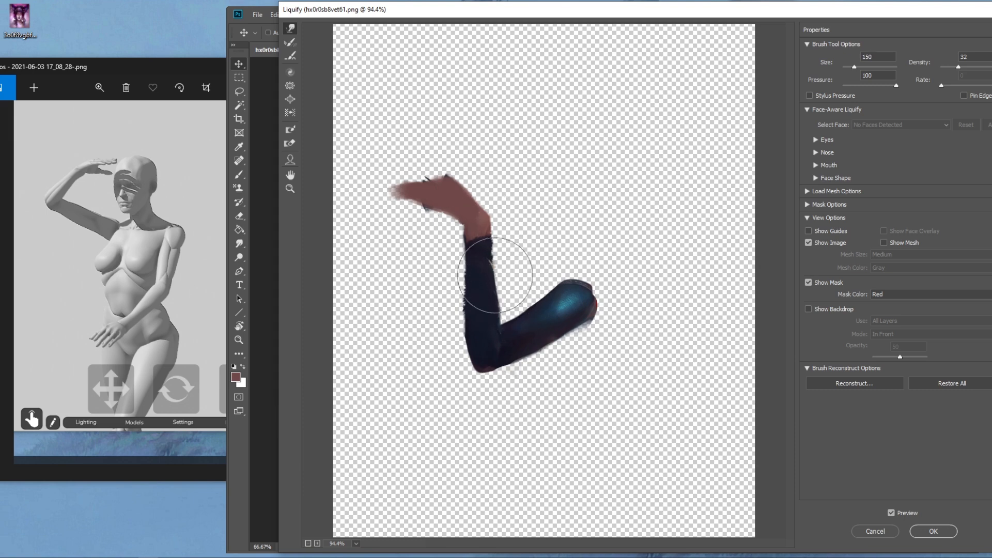
key(bracketleft)
key(bracketleft)
key(bracketleft)
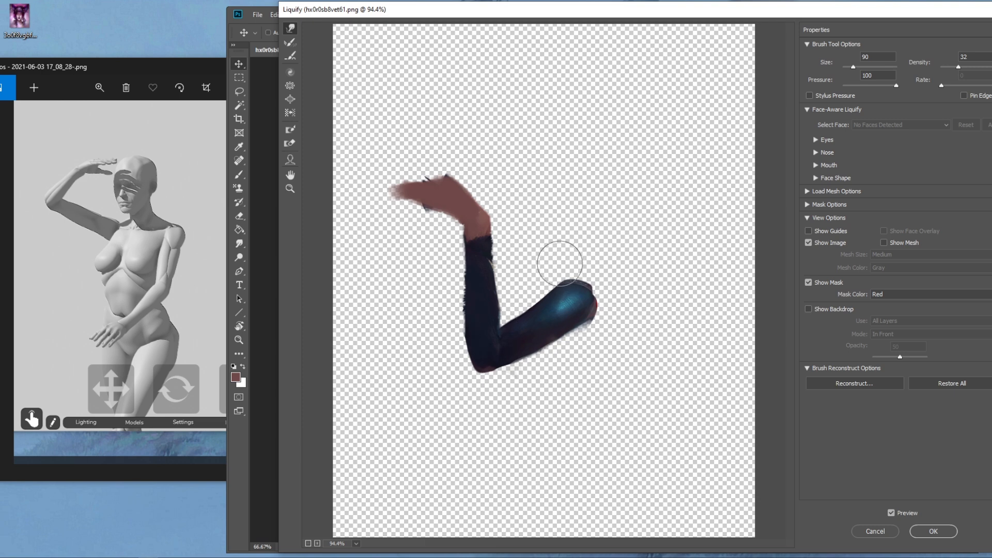
key(bracketright)
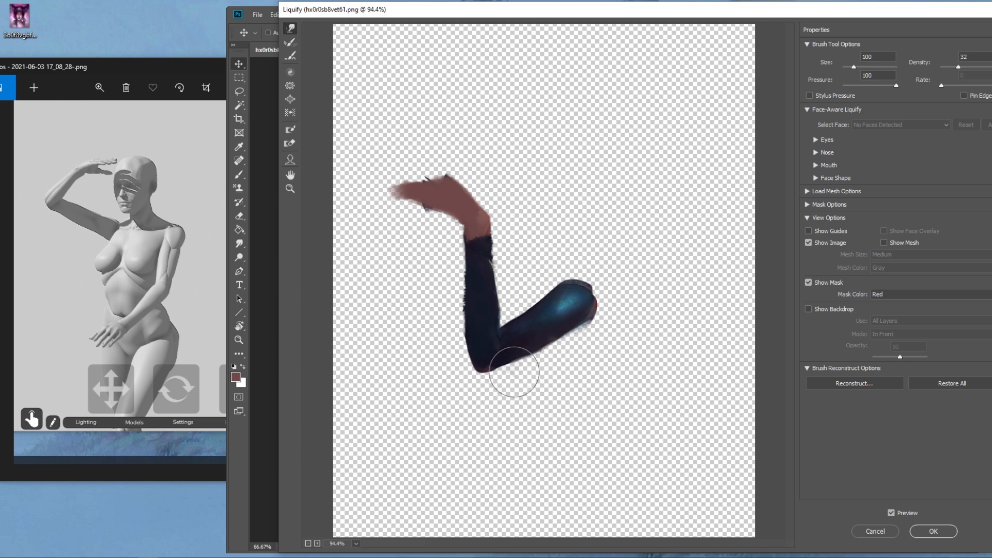
key(bracketright)
click(937, 532)
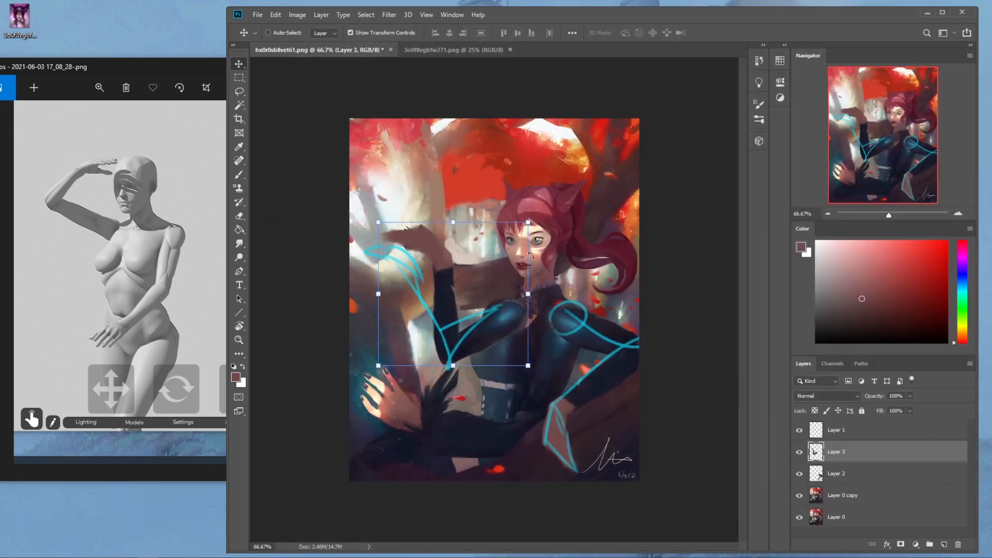
- Shift the arm copy slightly up and outward so its shoulder lines up with the cyan guide
key(e)
mouse_move(515, 297)
mouse_down()
mouse_move(523, 313)
mouse_move(497, 317)
mouse_up()
key(v)
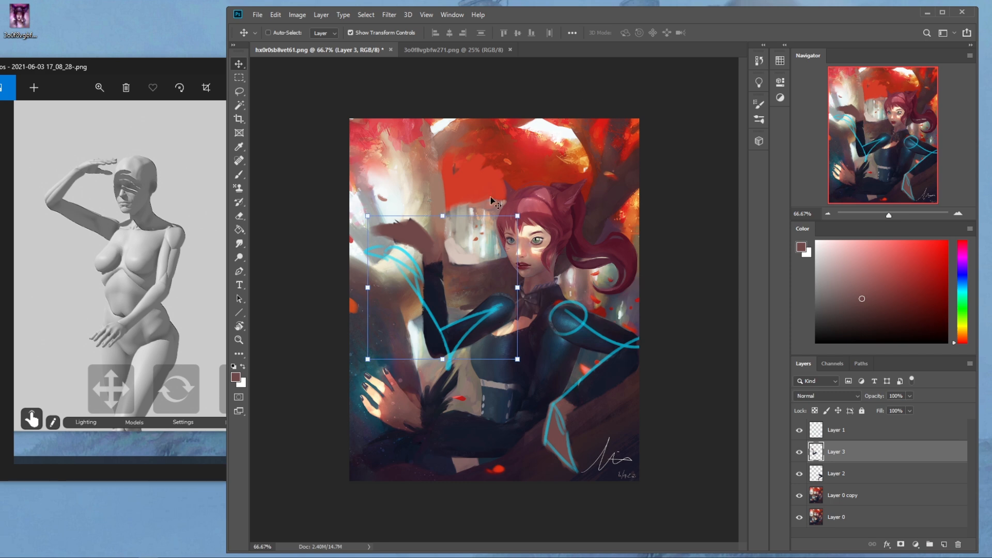
- Lasso the forearm and hand of the arm copy, rotate them -22.49° onto the cyan guide, apply the transform and deselect
key(l)
drag(461, 233, 461, 235)
key(v)
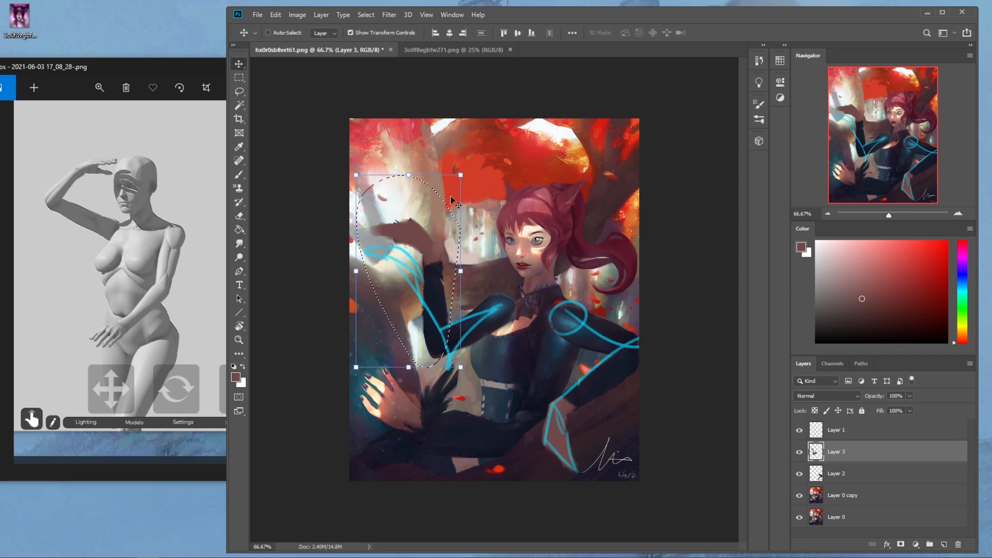
drag(444, 168, 401, 165)
drag(396, 272, 413, 293)
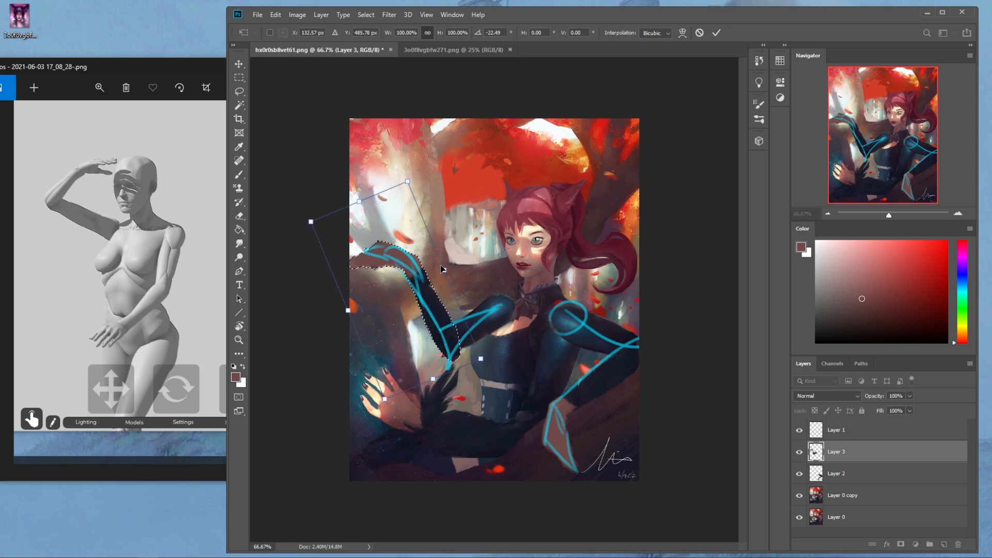
click(717, 32)
key(l)
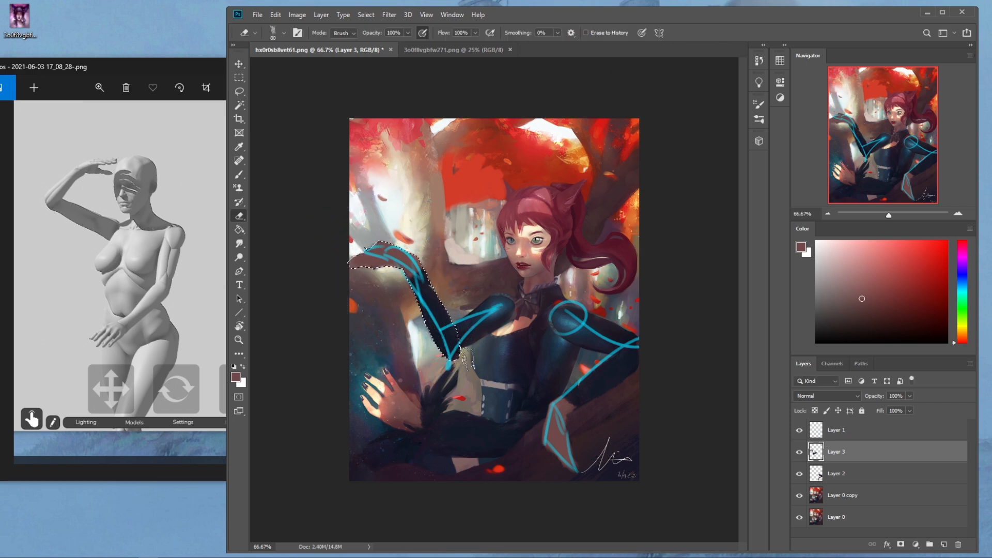
right_click(458, 297)
click(477, 305)
- Clean up the shoulder join and shorten the hand of the raised arm, comparing the painting with Layer 3 hidden
key(e)
click(800, 451)
click(800, 451)
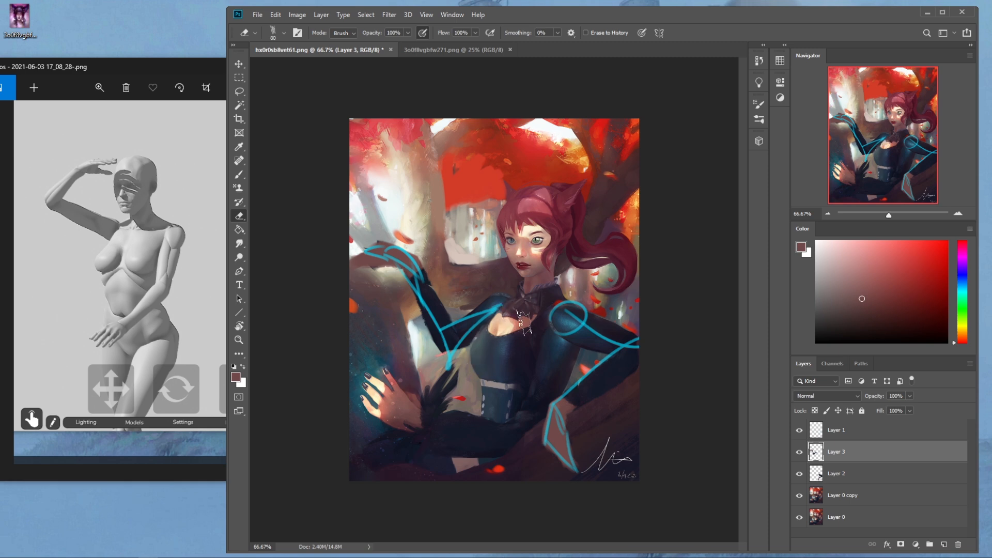
key(v)
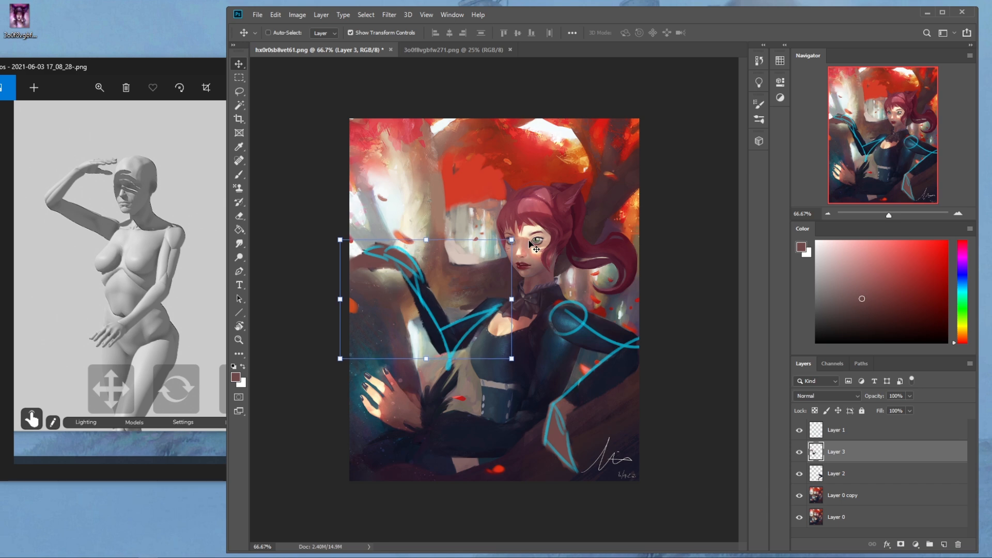
key(e)
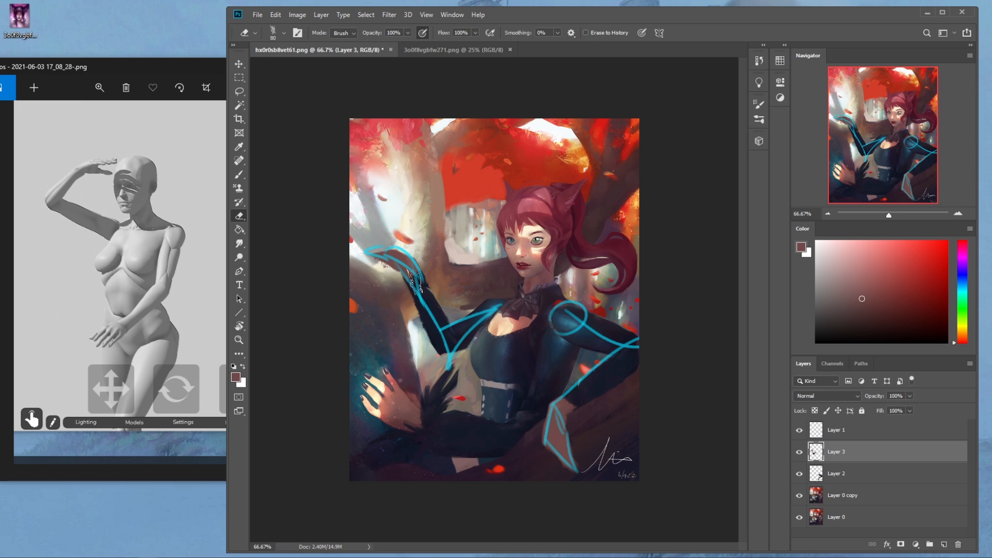
- Hide the cyan guide layer and paint over the old forearm on Layer 0 copy with beige sampled from beside the torso
click(800, 436)
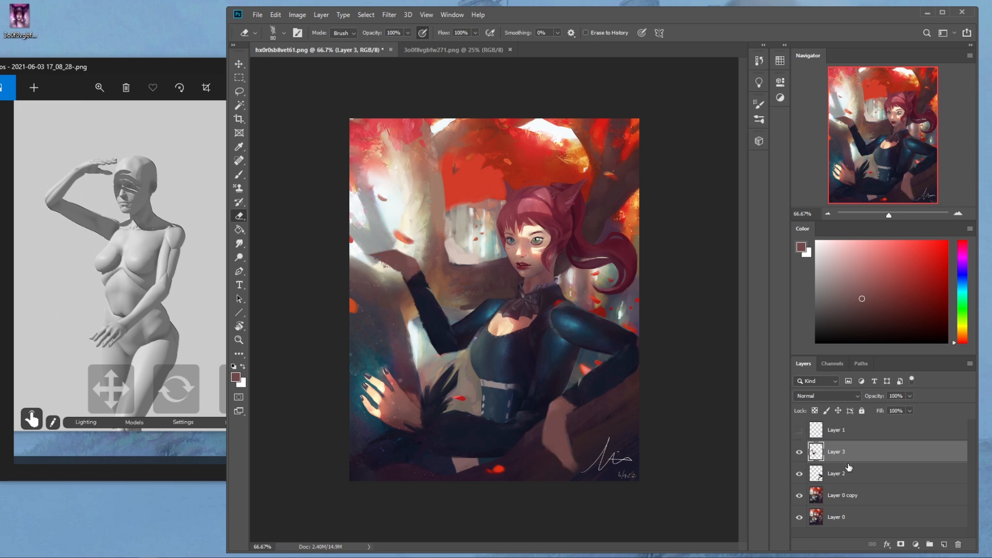
click(844, 499)
key(b)
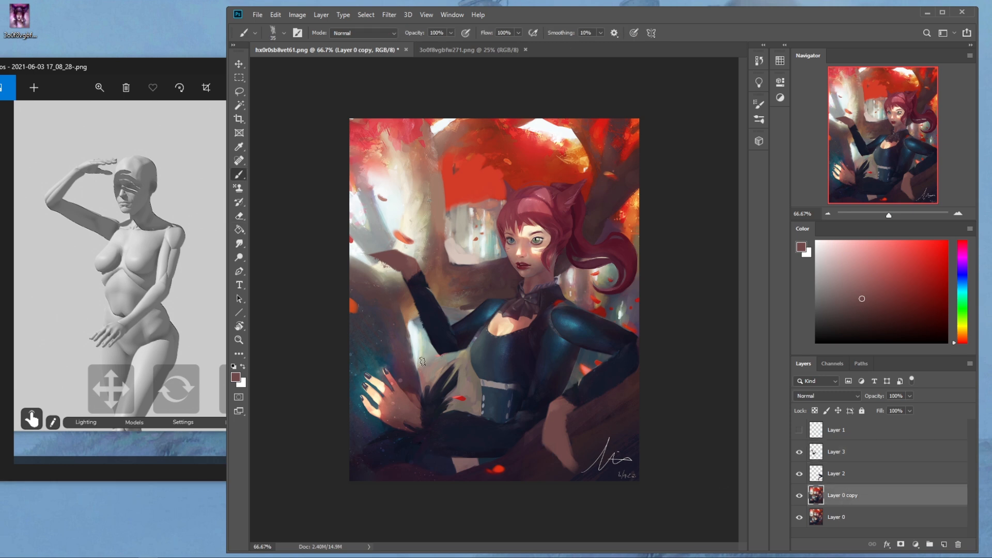
alt+click(429, 383)
mouse_move(433, 404)
mouse_down()
mouse_move(427, 391)
mouse_move(450, 455)
mouse_move(457, 372)
mouse_move(465, 451)
mouse_move(471, 410)
mouse_up()
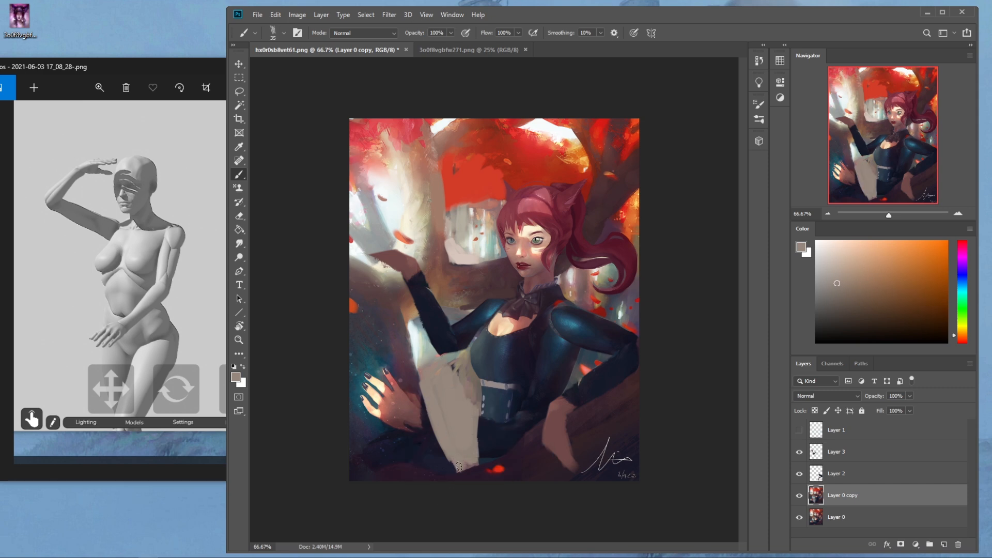
- Paint out the old hand on Layer 0 copy using dark tones sampled from the surrounding tree trunk
alt+click(373, 361)
mouse_move(375, 370)
mouse_down()
mouse_move(369, 409)
mouse_move(364, 388)
mouse_up()
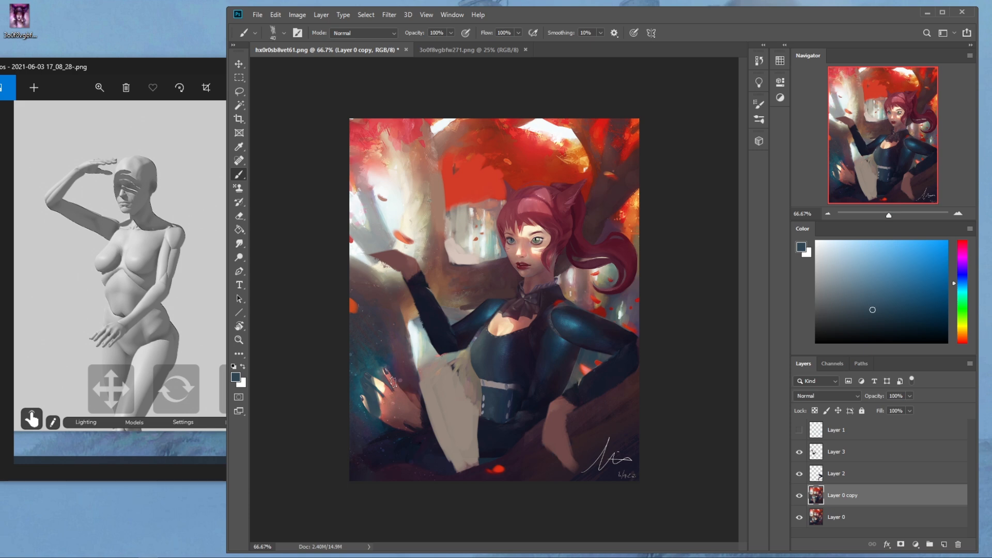
alt+click(359, 376)
mouse_move(362, 383)
mouse_down()
mouse_move(393, 419)
mouse_move(397, 408)
mouse_move(423, 426)
mouse_up()
alt+click(402, 370)
drag(401, 378, 438, 450)
alt+click(422, 411)
drag(410, 395, 433, 446)
alt+click(413, 413)
mouse_move(413, 387)
mouse_down()
mouse_move(430, 435)
mouse_move(403, 434)
mouse_move(423, 414)
mouse_move(377, 388)
mouse_up()
- Cover the last traces of the old hand with a sampled dark tone and a brush size of 150
alt+click(427, 448)
key(bracketright)
key(bracketright)
key(bracketright)
key(bracketright)
key(bracketright)
key(bracketright)
mouse_move(406, 437)
mouse_down()
mouse_move(363, 380)
mouse_move(395, 389)
mouse_up()
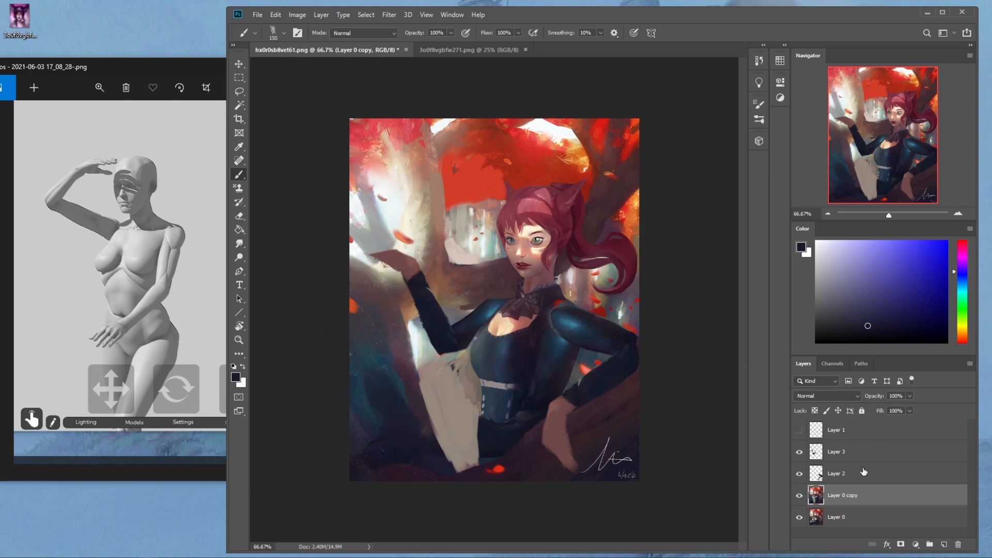
- Compare the painting with Layer 3 hidden, and nudge the raised arm on that layer slightly downward
click(799, 452)
click(800, 452)
key(v)
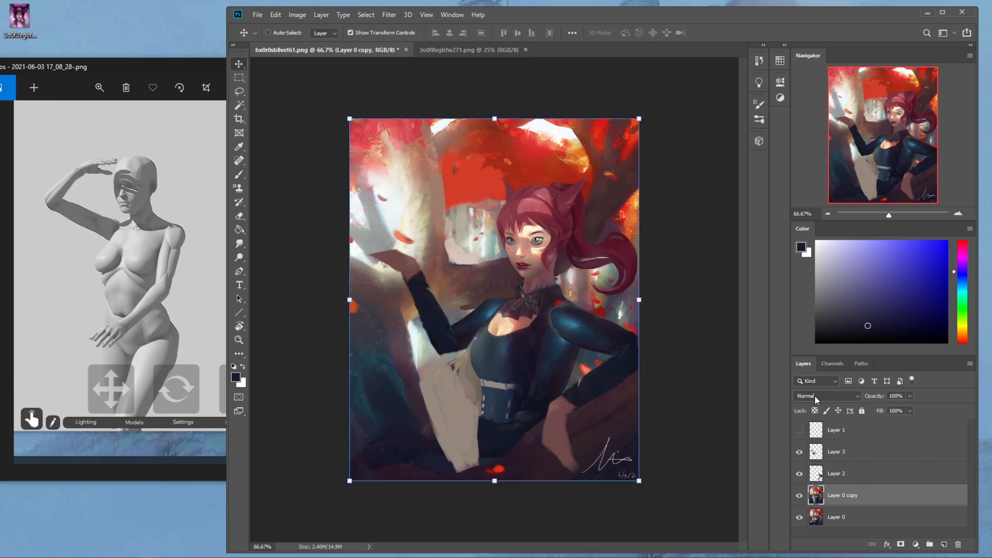
click(850, 447)
key(Down)
key(Down)
key(Down)
key(Down)
key(Down)
key(Down)
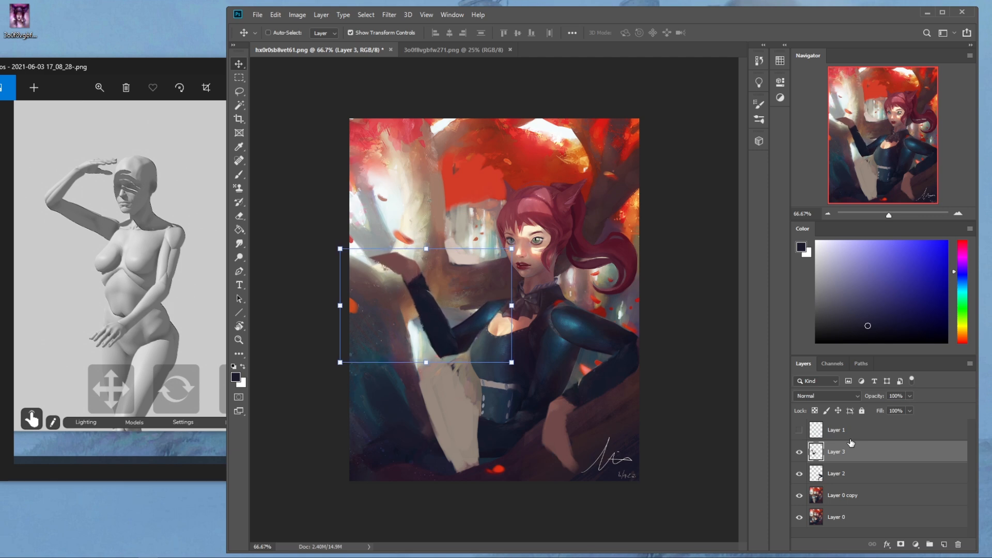
- Trim the hand of the lowered near arm on Layer 2 with a smaller eraser
key(e)
click(827, 474)
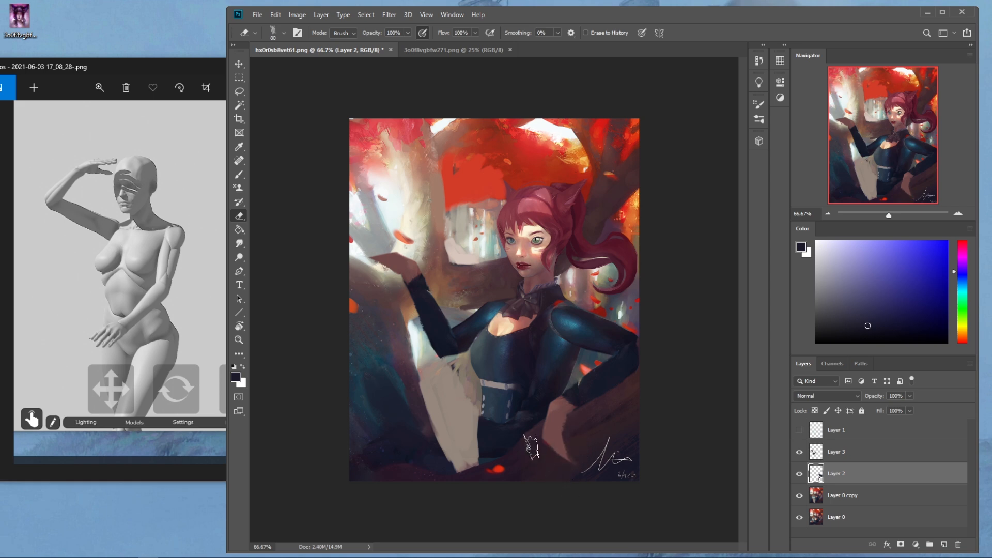
key(bracketleft)
key(bracketleft)
key(bracketleft)
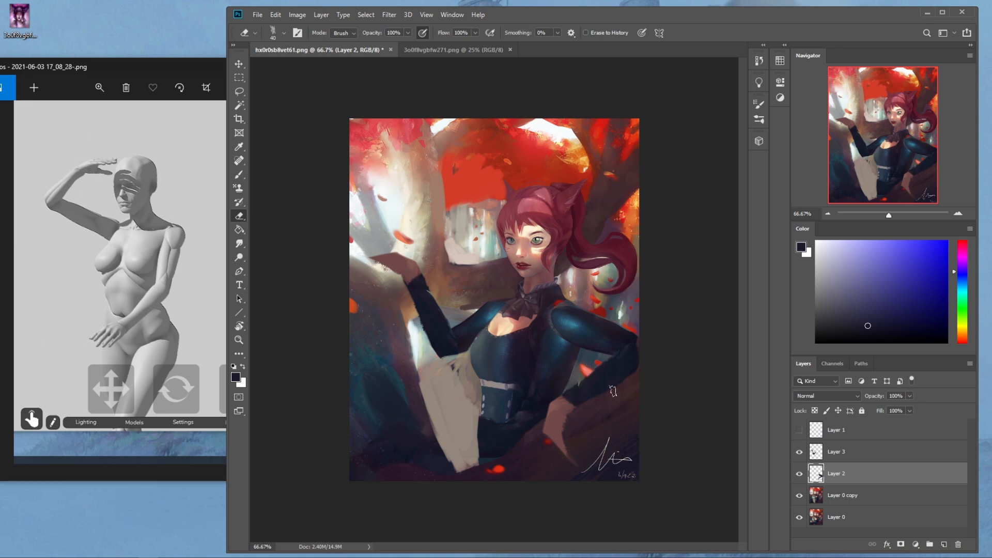
- Reposition the near arm on Layer 2, rotate it to -1.91° and apply the transform
key(v)
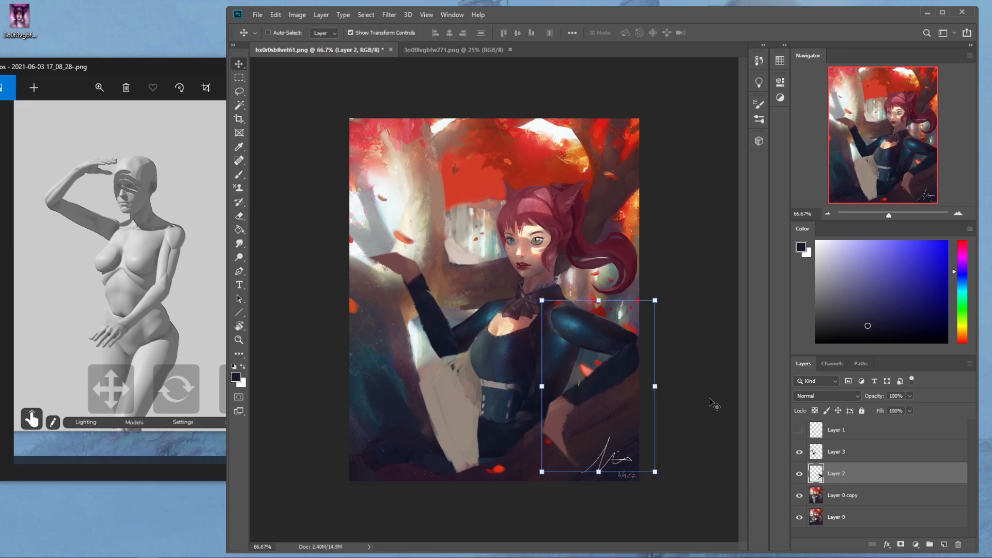
drag(621, 345, 626, 355)
key(ctrl+t)
drag(595, 300, 608, 303)
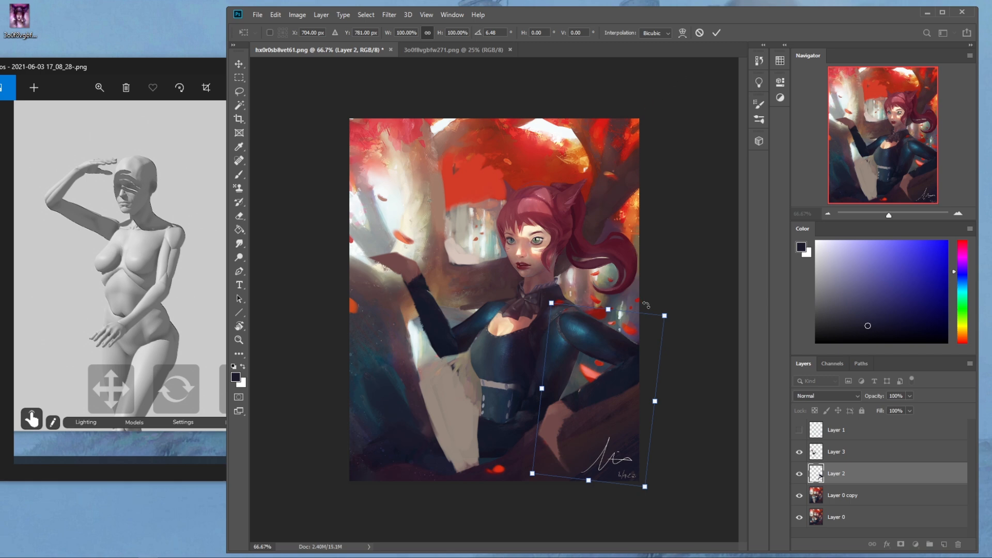
drag(617, 341, 616, 309)
drag(610, 266, 596, 266)
drag(586, 320, 589, 341)
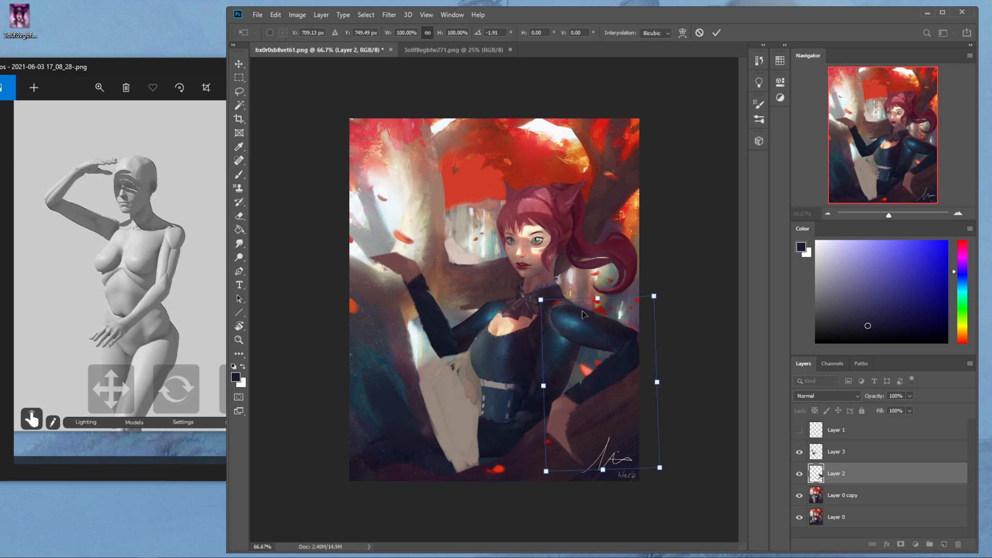
key(Return)
- Nudge the near arm up and slightly outward in small increments to raise its shoulder
key(Up)
key(Up)
key(Up)
key(Up)
key(Up)
key(Up)
key(Up)
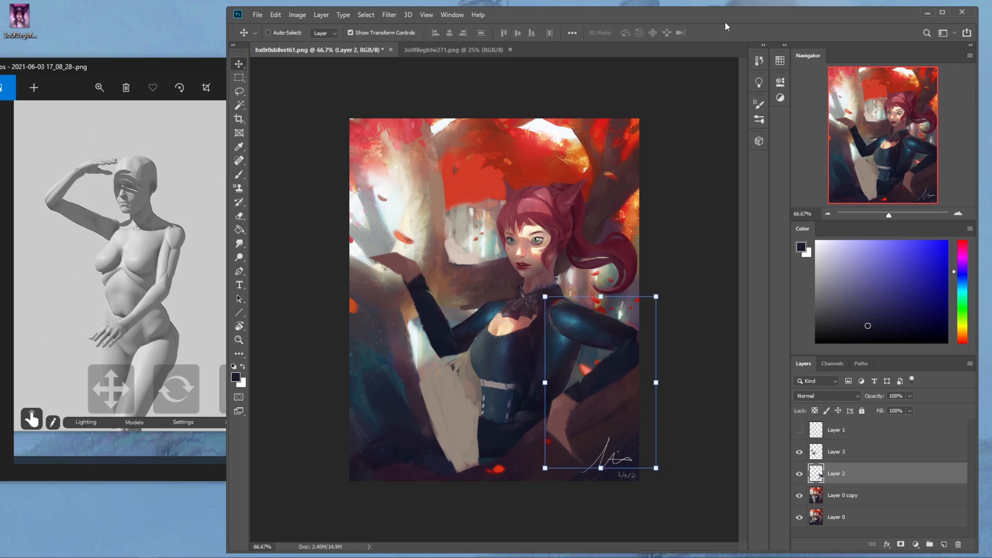
key(Right)
key(Right)
key(Up)
key(Up)
key(Up)
key(Up)
key(Up)
key(Up)
key(Up)
key(Right)
key(Right)
key(Right)
key(Up)
key(Up)
key(Up)
key(Right)
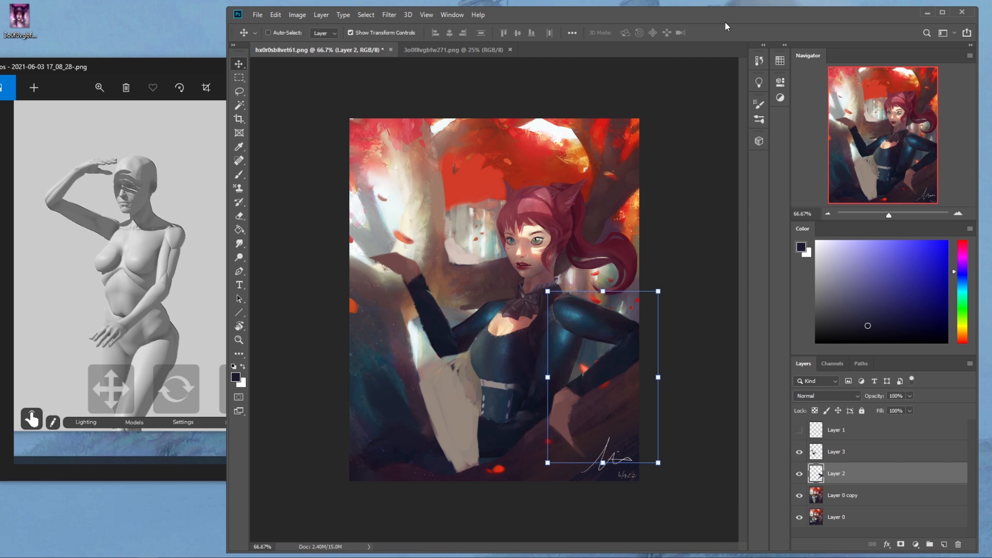
- Move the near arm on Layer 2 straight down to try a lower shoulder position
key(b)
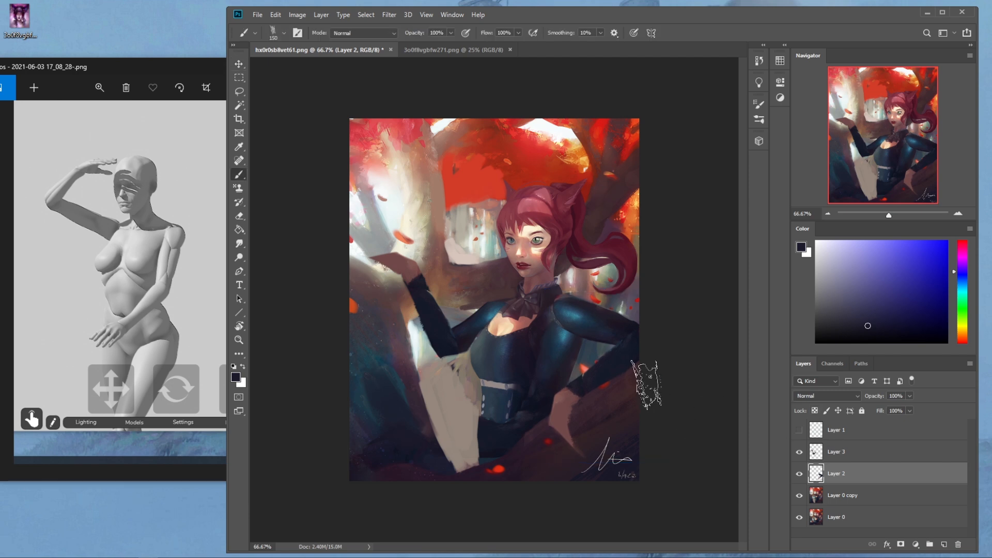
key(v)
drag(602, 327, 602, 353)
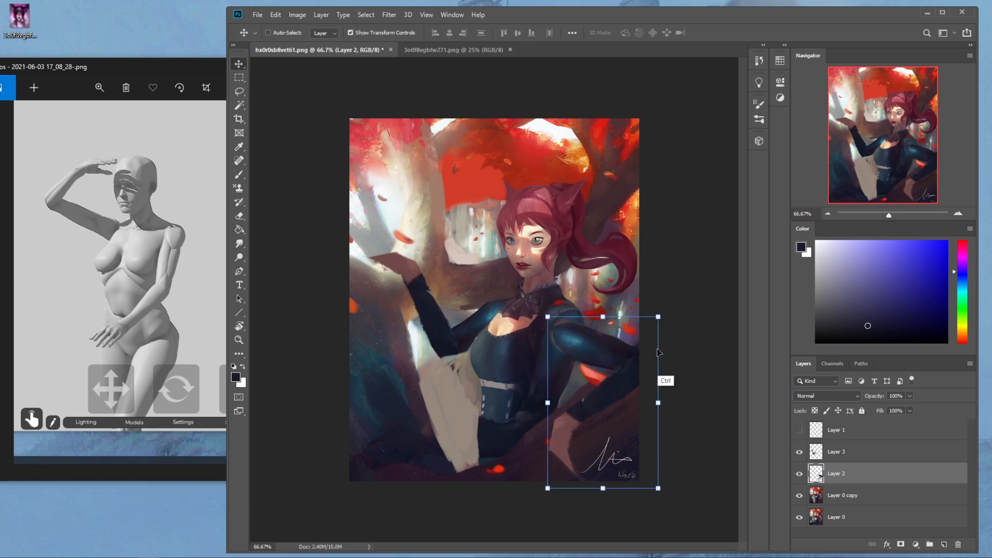
- Undo the near arm's downward move and touch up its shoulder on Layer 2 with a size 25 brush in sampled dark colours
key(ctrl+z)
key(b)
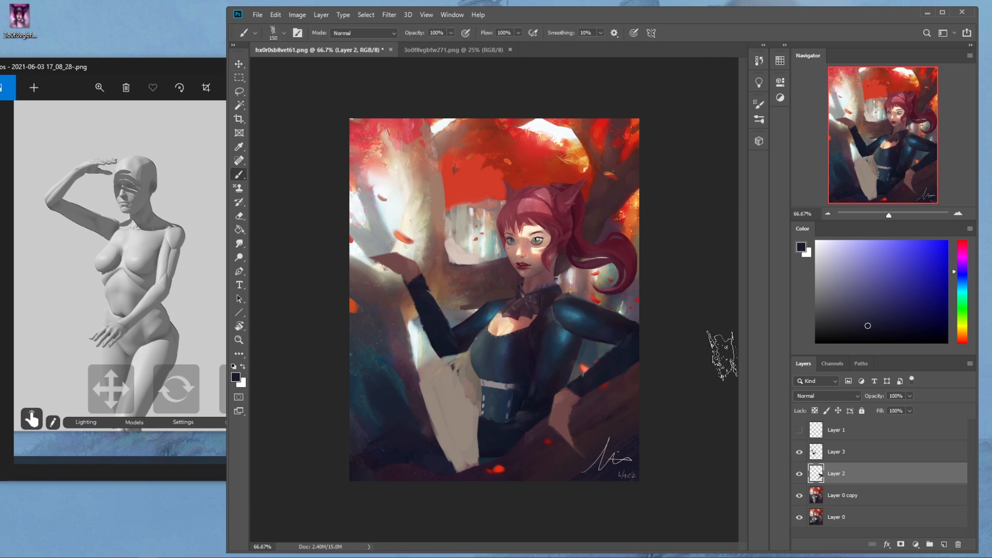
key(bracketleft)
key(bracketleft)
key(bracketleft)
key(bracketleft)
key(bracketleft)
key(bracketleft)
key(bracketleft)
alt+click(568, 300)
alt+click(544, 323)
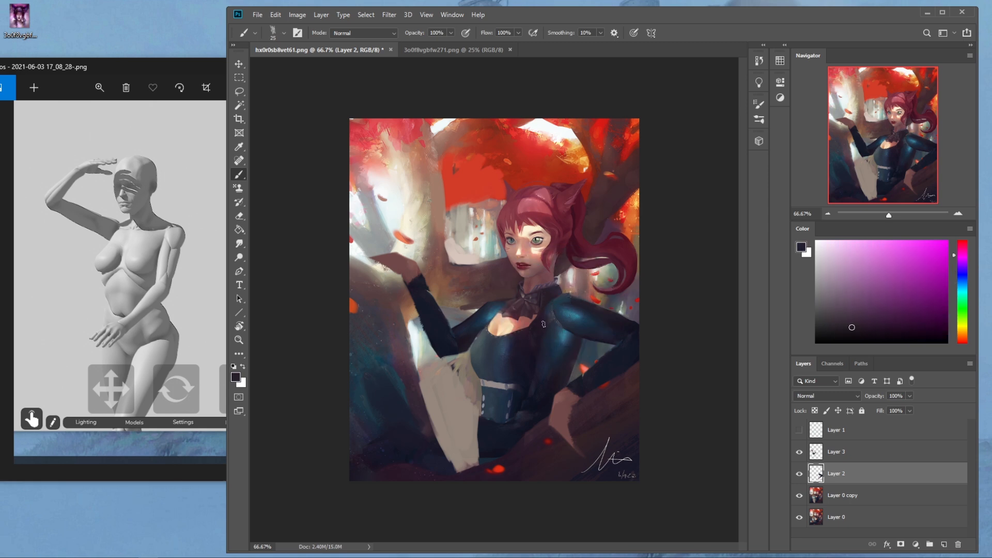
alt+click(577, 349)
- Hide Layer 2 and Layer 3 and open Layer 0 copy in the Liquify filter
drag(799, 474, 799, 452)
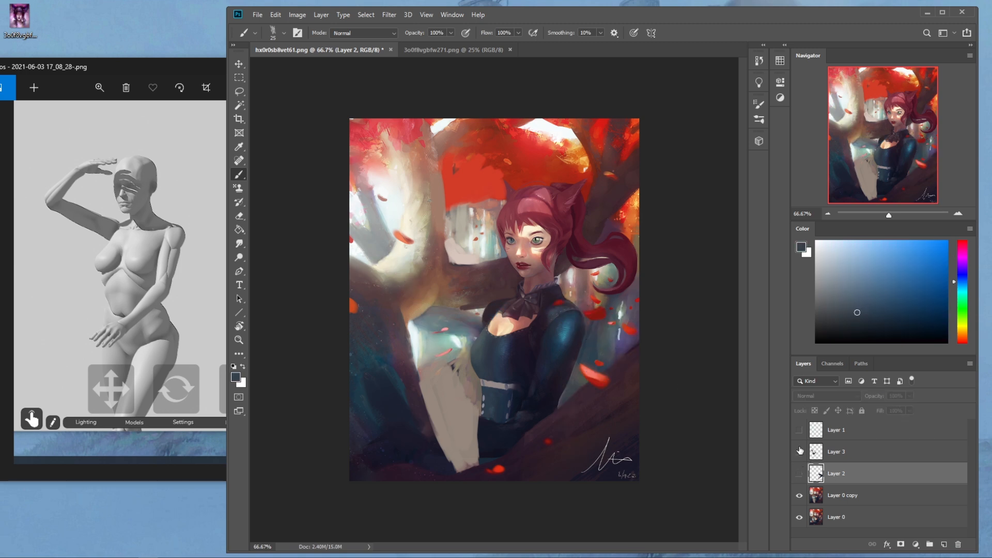
click(847, 497)
alt+click(585, 347)
click(390, 15)
click(404, 97)
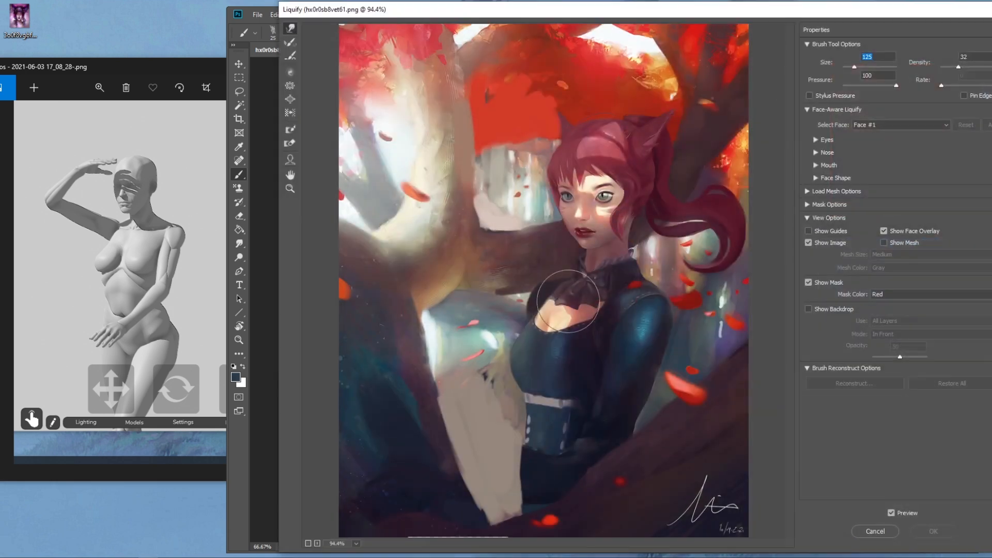
- Push the torso slightly outward and upward in Liquify with a greatly enlarged warp brush
key(bracketright)
key(bracketright)
key(bracketright)
key(bracketright)
key(bracketright)
key(bracketright)
drag(555, 366, 541, 358)
key(bracketright)
key(bracketright)
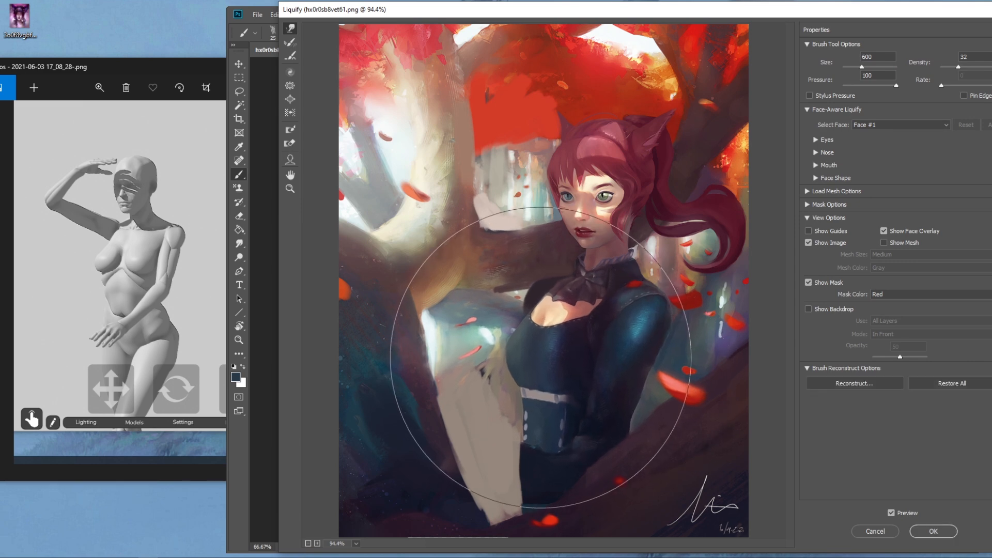
- Reshape the old near arm and lower back in Liquify with the warp brush reduced to between 150 and 200
key(bracketleft)
key(bracketleft)
key(bracketleft)
key(bracketleft)
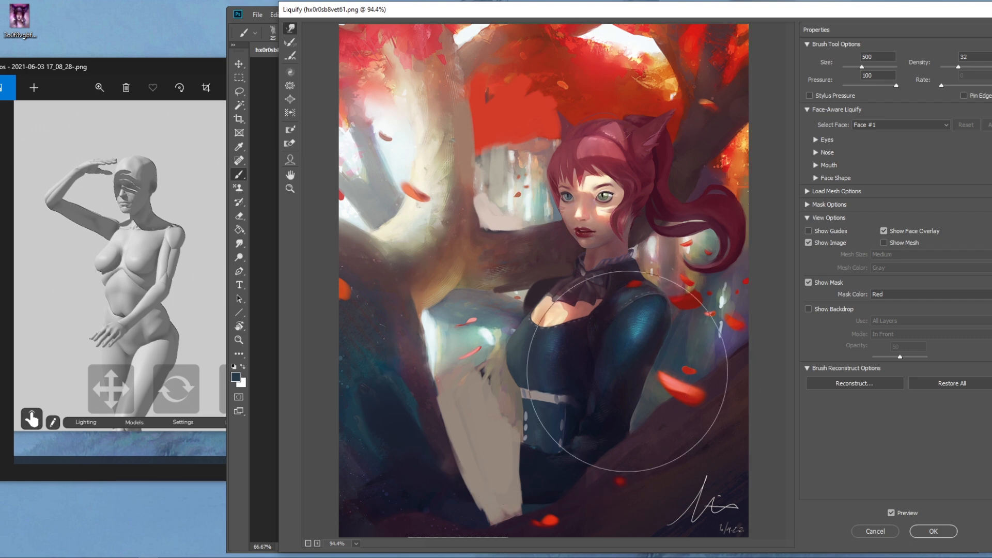
key(bracketleft)
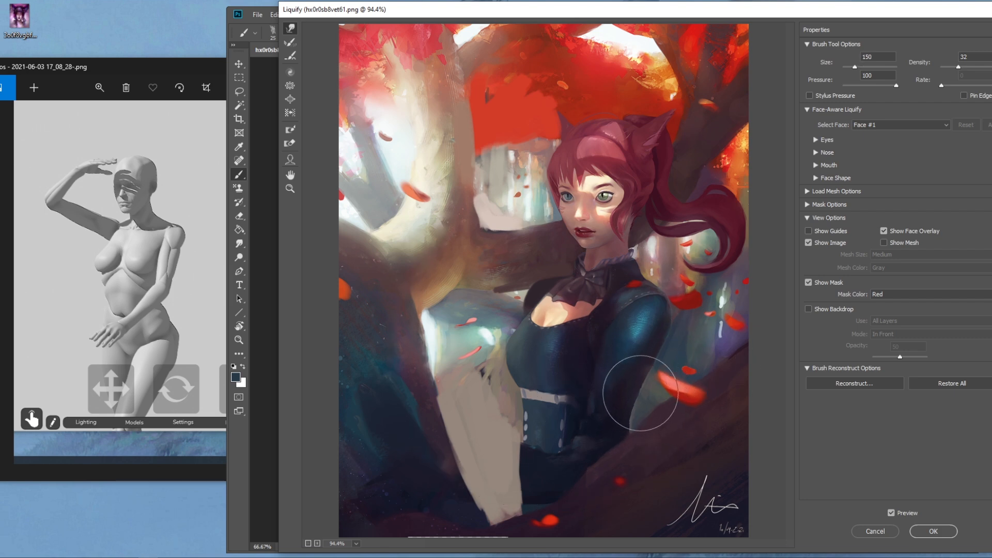
key(bracketright)
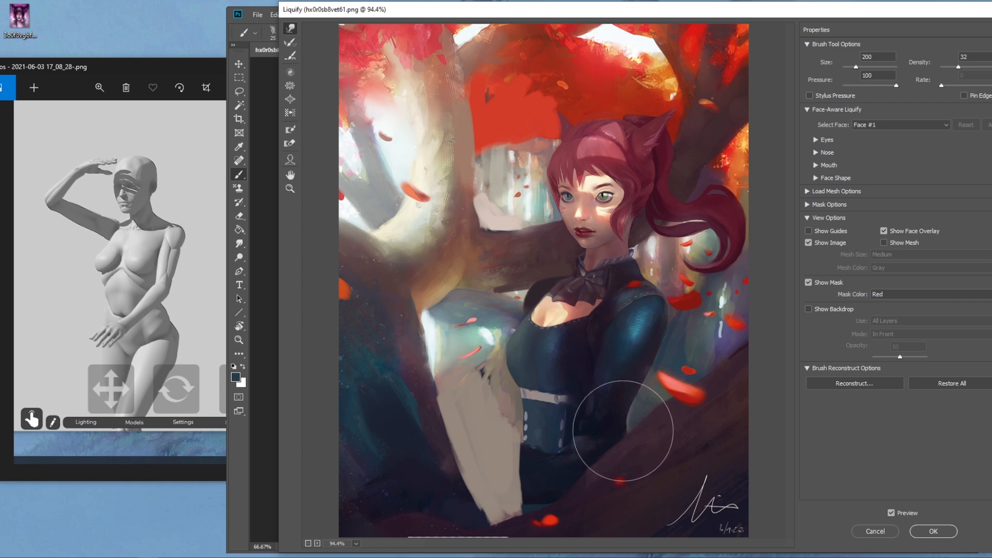
key(bracketright)
key(bracketright)
key(bracketright)
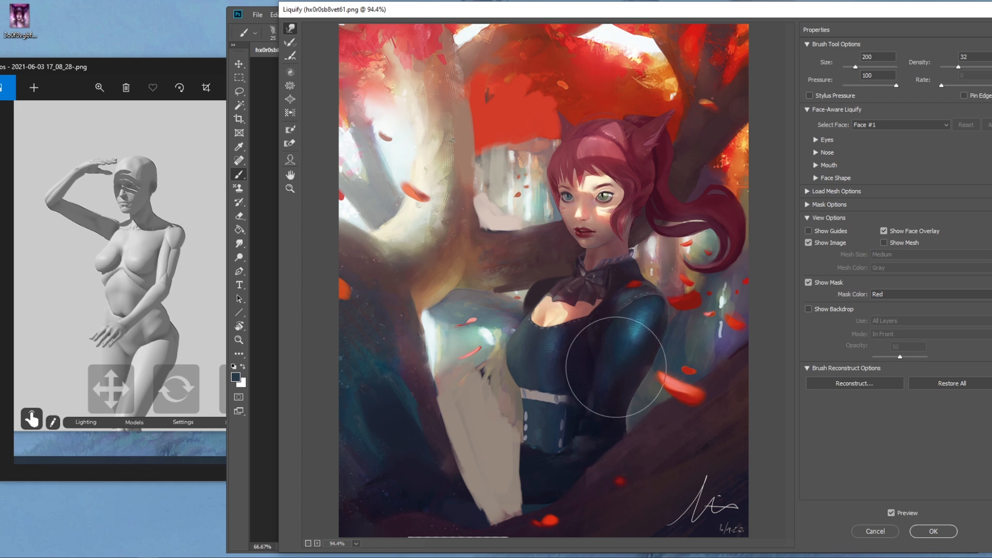
- Refine the near shoulder's contour with a size 150 warp brush and apply the Liquify changes
key(bracketleft)
key(bracketleft)
key(bracketleft)
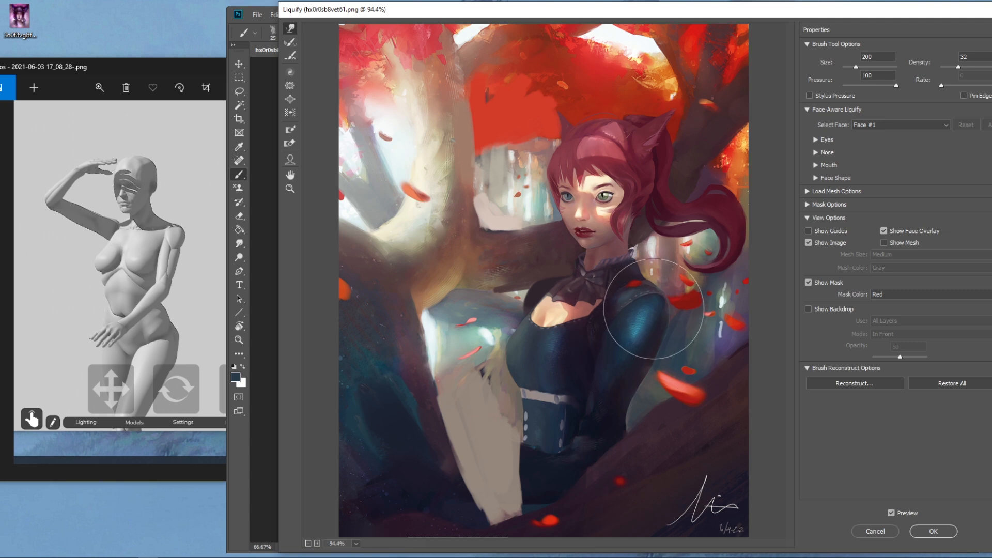
key(bracketleft)
key(bracketleft)
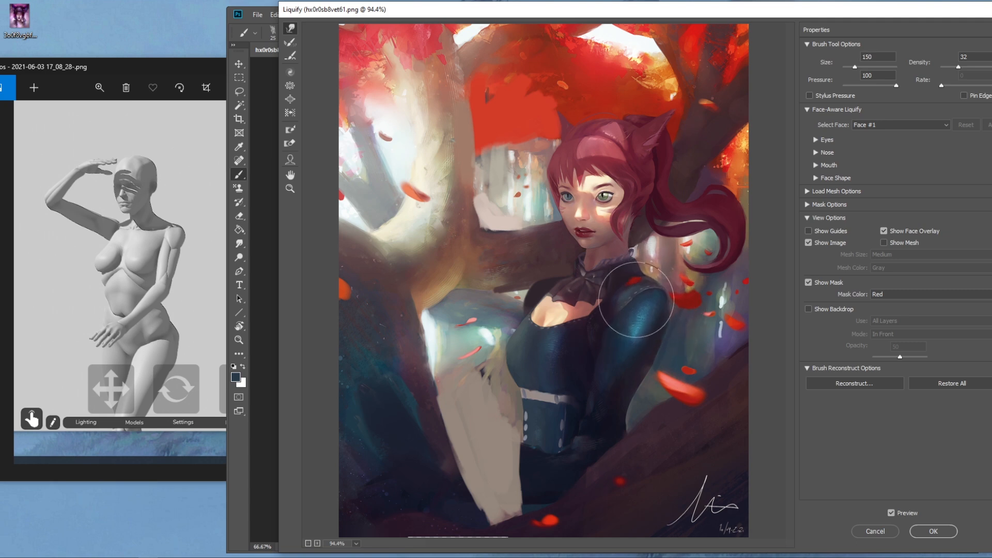
click(933, 531)
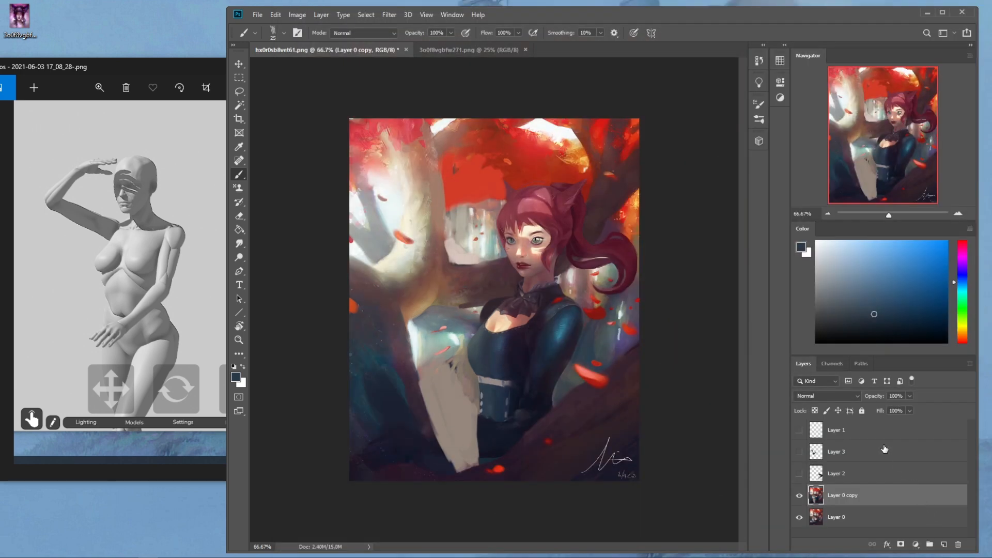
- Show Layer 2, nudge the near arm slightly outward and erase the excess from its hand
click(800, 473)
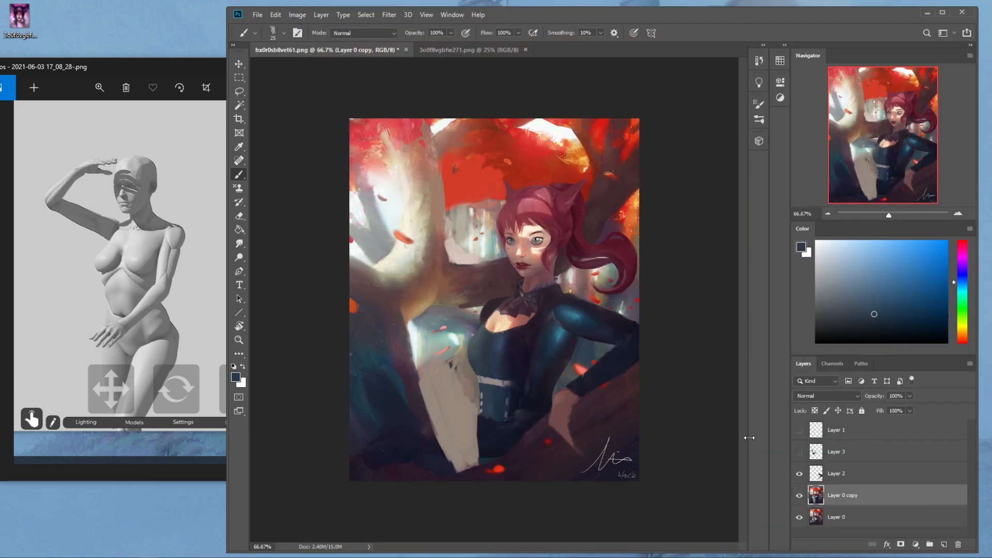
key(v)
click(832, 473)
drag(594, 332, 598, 333)
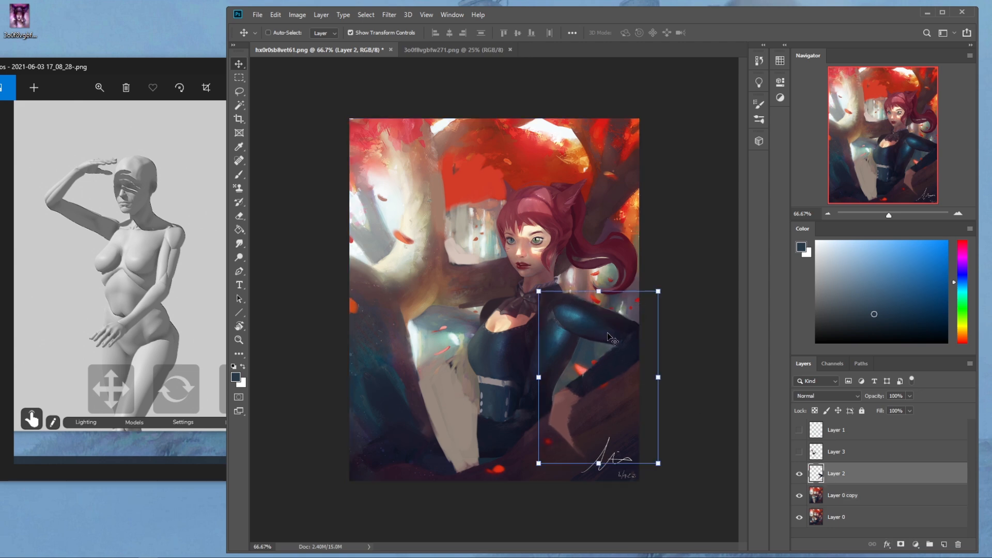
key(e)
mouse_move(586, 404)
mouse_down()
mouse_move(566, 444)
mouse_move(584, 459)
mouse_up()
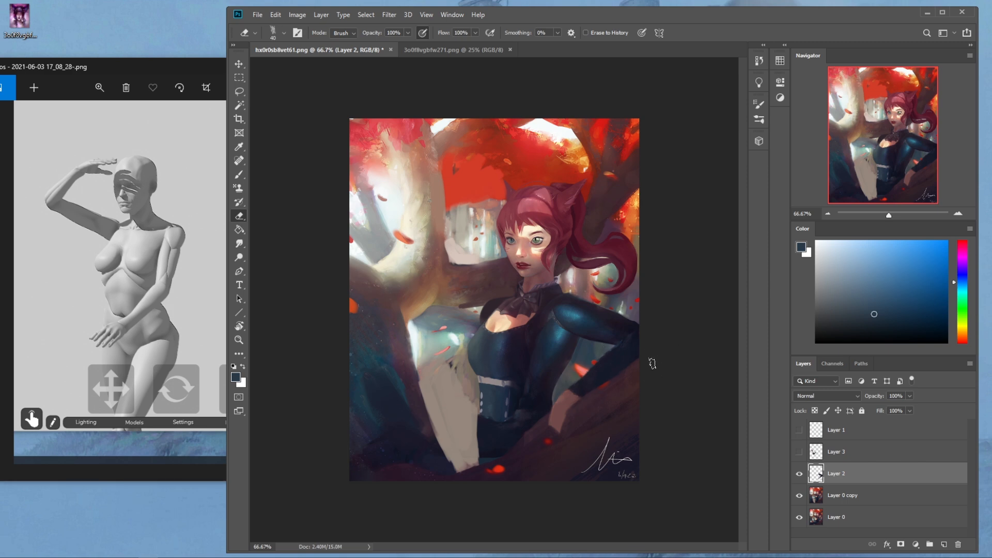
- Select a narrow hand shape below the near wrist, paint it with a sampled skin tone and deselect
key(l)
mouse_move(563, 393)
mouse_down()
mouse_move(541, 438)
mouse_move(542, 451)
mouse_move(574, 390)
mouse_move(550, 413)
mouse_move(553, 457)
mouse_move(566, 394)
mouse_up()
key(shift)
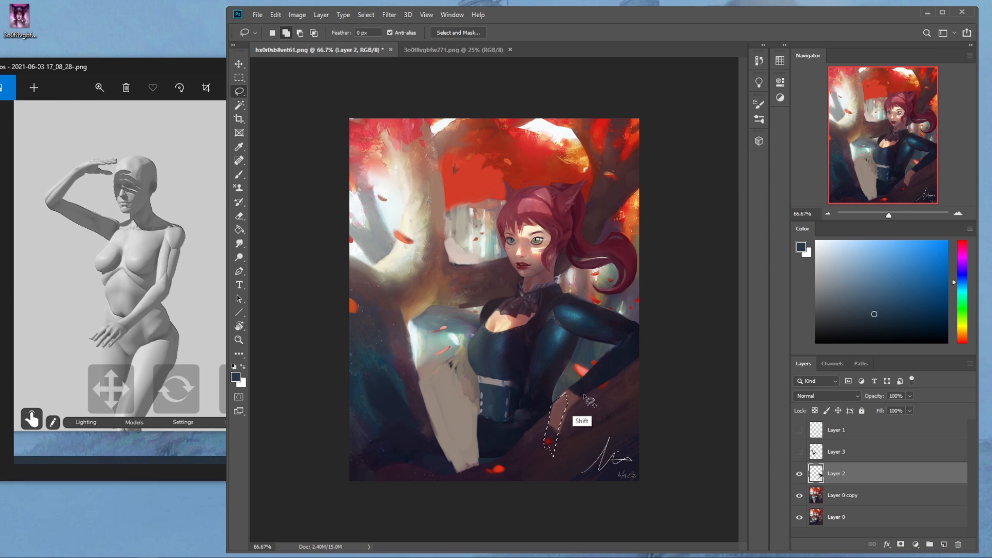
key(b)
key(alt)
alt+click(561, 408)
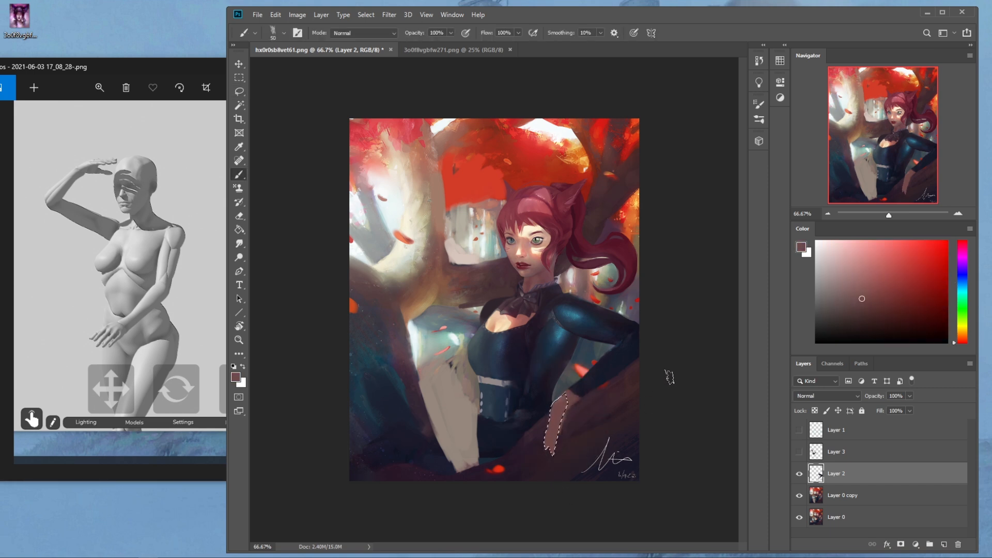
key(m)
right_click(600, 372)
click(608, 184)
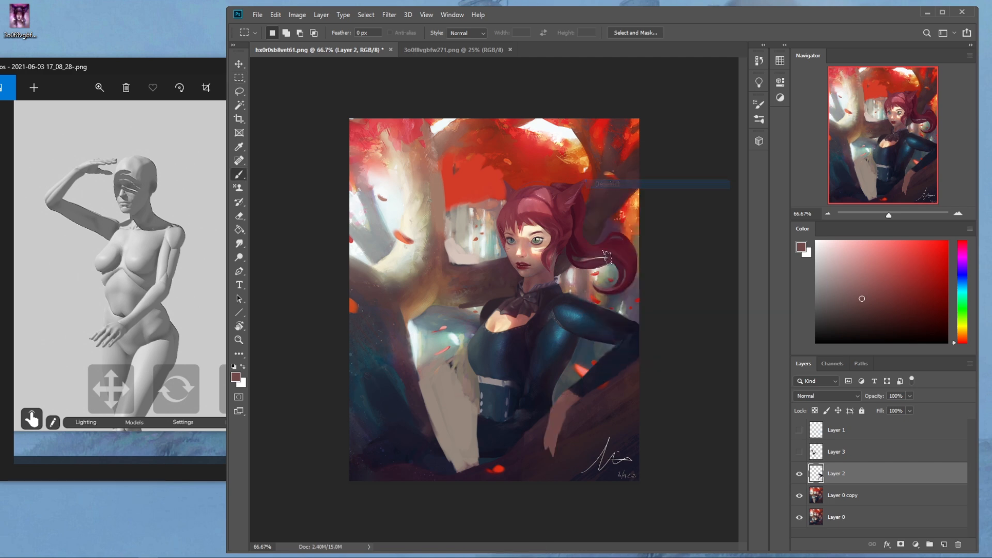
- Show Layer 3 and warp the raised far arm, lifting its elbow and extending its shoulder toward the chest
key(b)
click(799, 452)
click(839, 454)
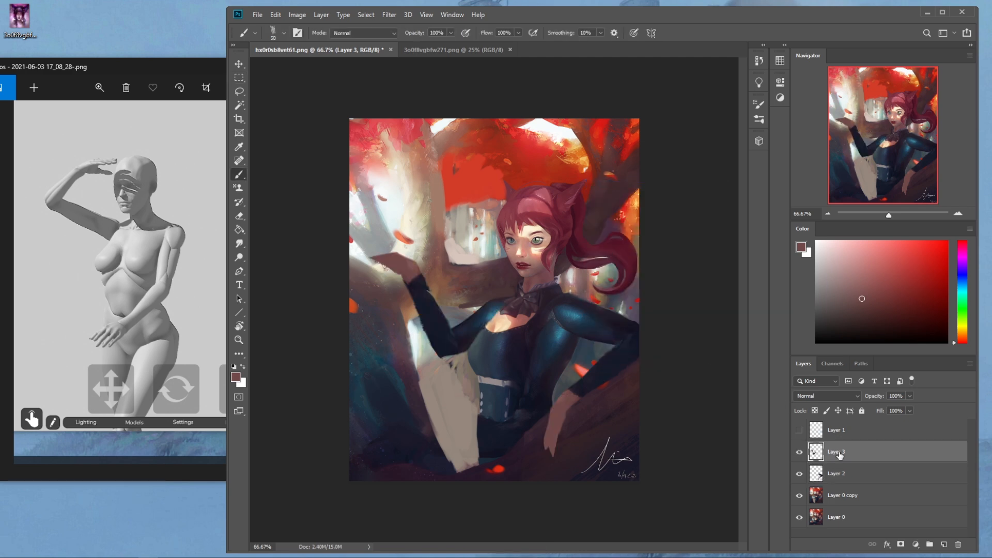
key(e)
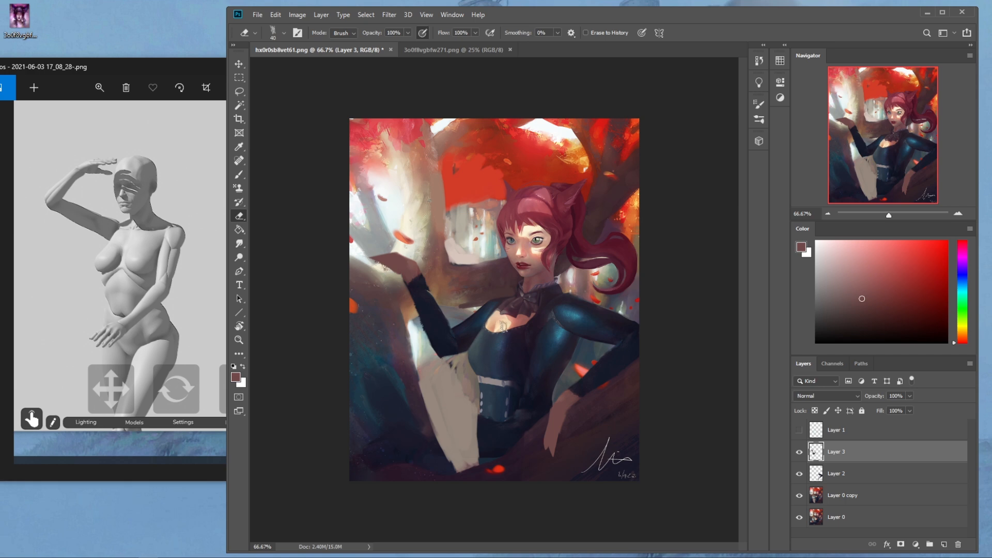
key(ctrl+t)
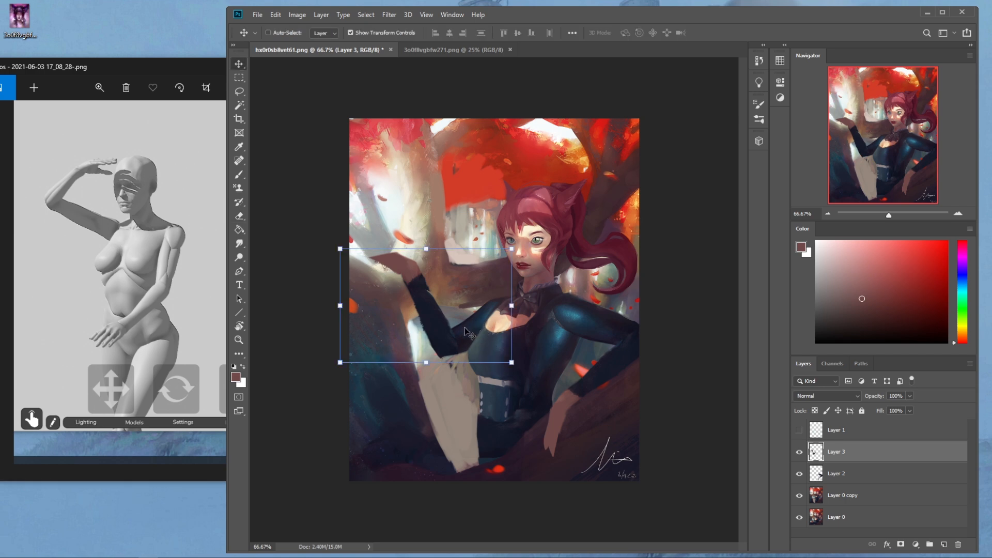
click(683, 33)
mouse_move(443, 344)
mouse_down()
mouse_move(419, 330)
mouse_move(412, 341)
mouse_move(432, 363)
mouse_move(430, 352)
mouse_up()
drag(513, 326, 540, 323)
click(715, 33)
key(v)
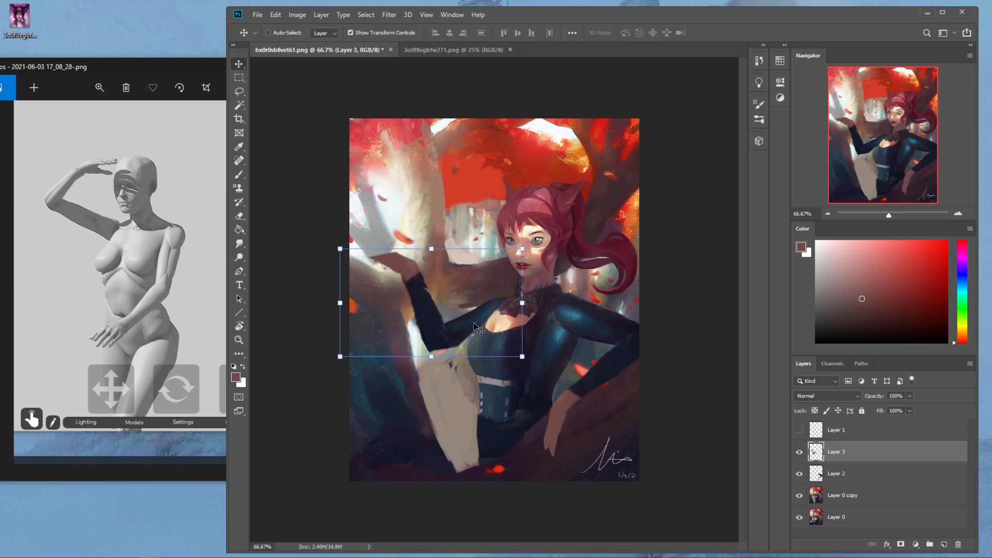
- Touch up the far upper arm with a sampled dark colour and scale Layer 3 to 106.03%
key(b)
alt+click(470, 327)
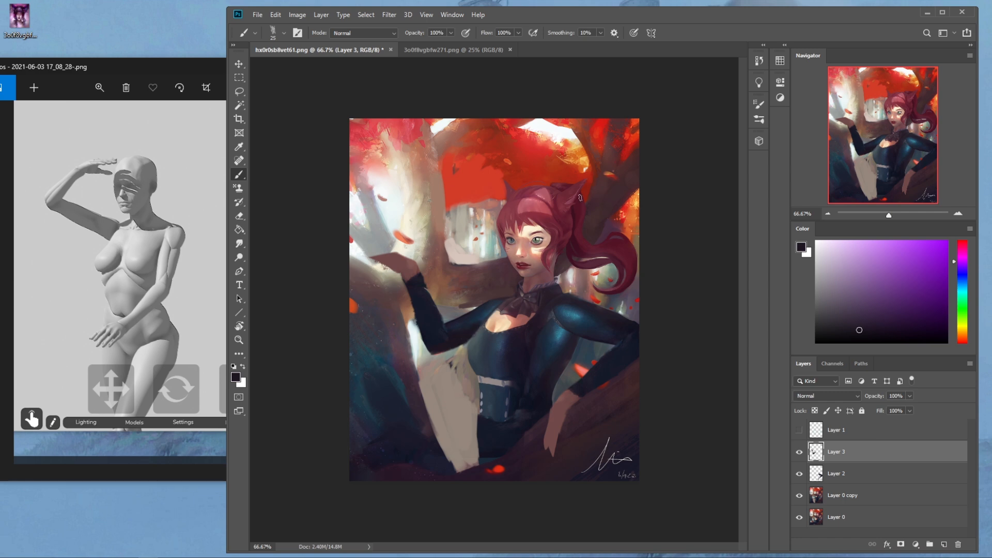
key(ctrl+t)
mouse_move(340, 249)
mouse_down()
mouse_move(323, 248)
mouse_move(329, 243)
mouse_up()
drag(449, 315, 449, 321)
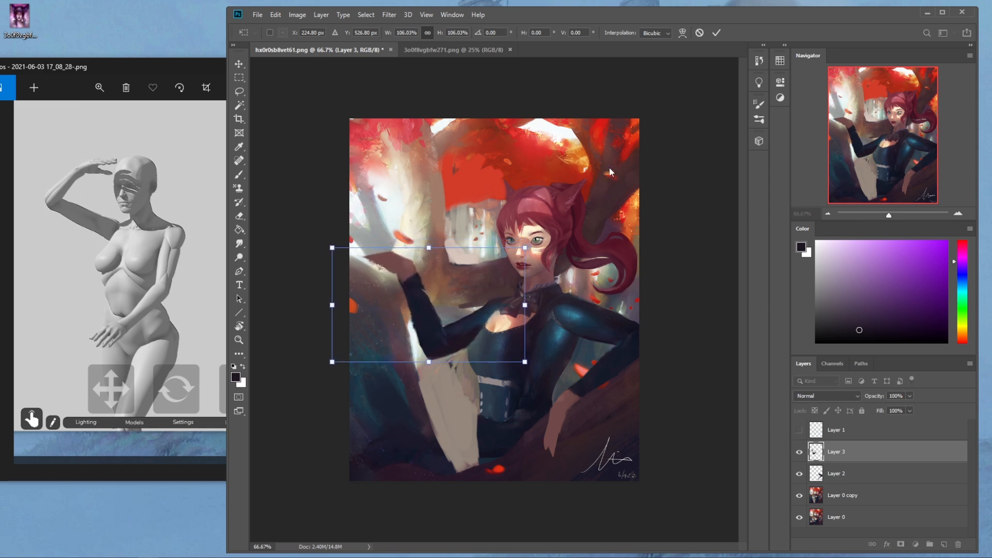
click(715, 34)
- Refine the far shoulder and the adjoining bust edge on Layer 3 with colours sampled nearby
alt+click(508, 292)
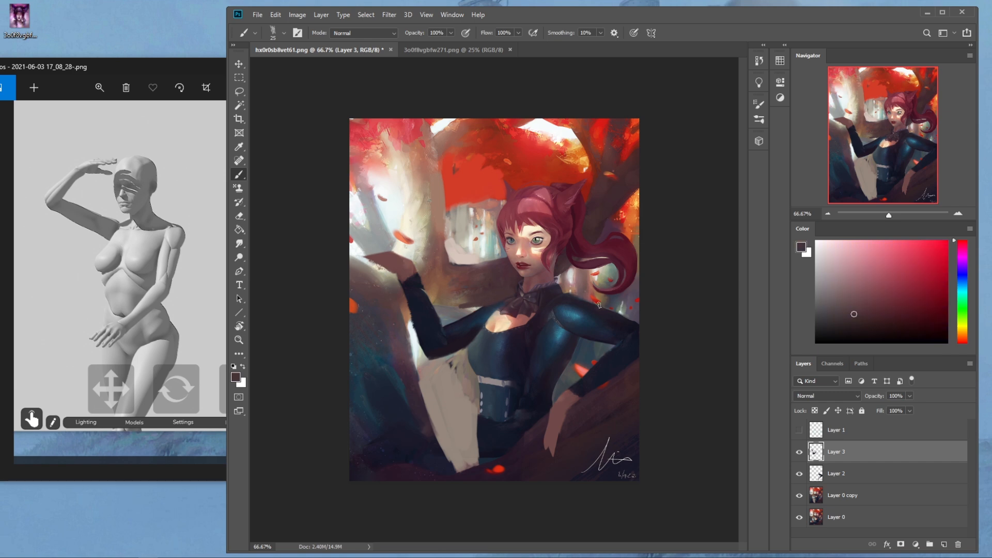
key(e)
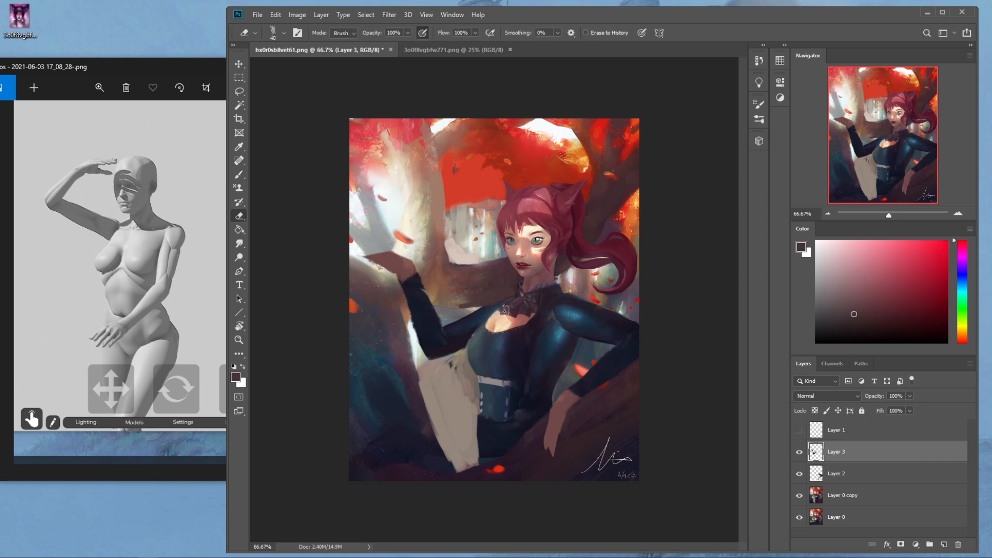
key(b)
alt+click(464, 337)
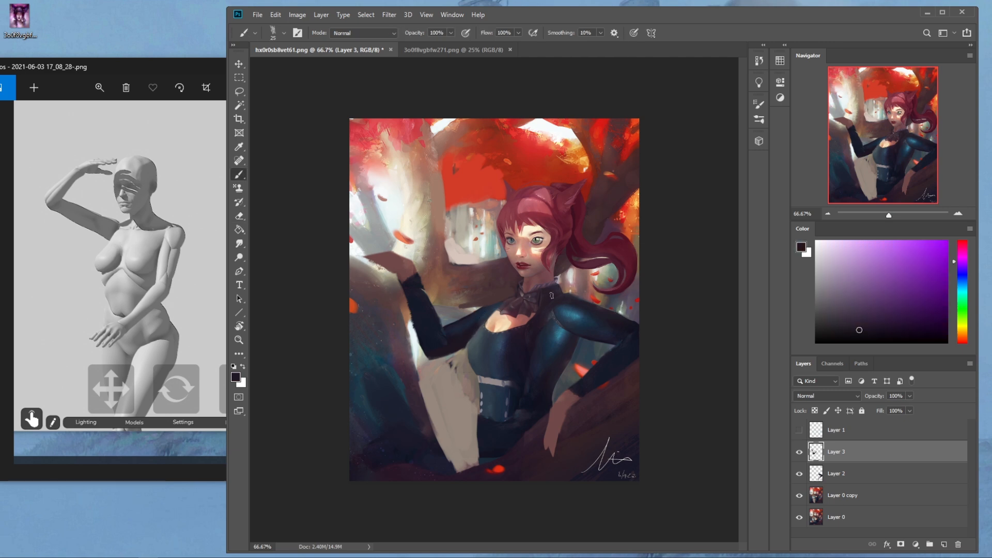
- Paint dark clothing over the grey area's edge below the waist and refine the surroundings with sampled colours on Layer 3
alt+click(490, 440)
mouse_move(482, 424)
mouse_down()
mouse_move(478, 464)
mouse_move(475, 453)
mouse_up()
alt+click(463, 416)
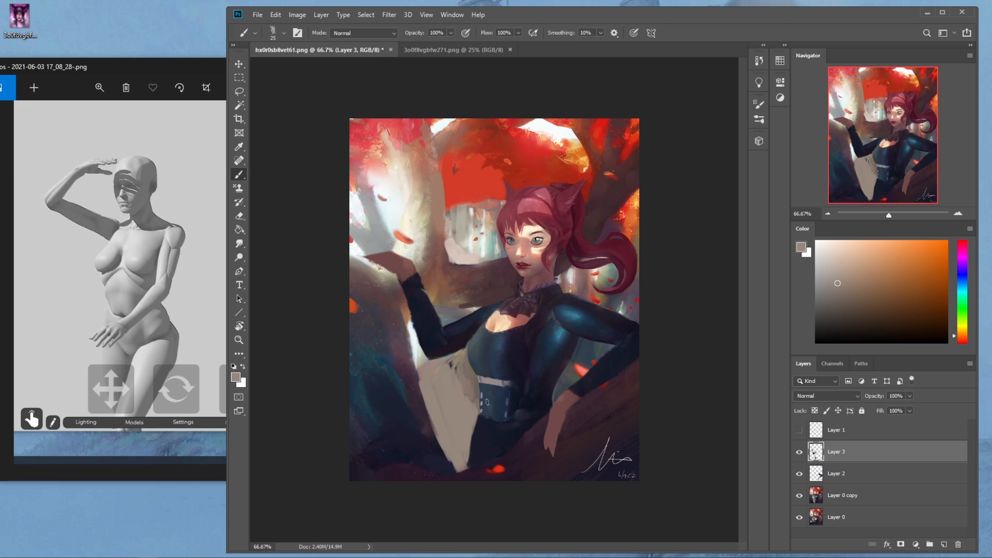
alt+click(398, 341)
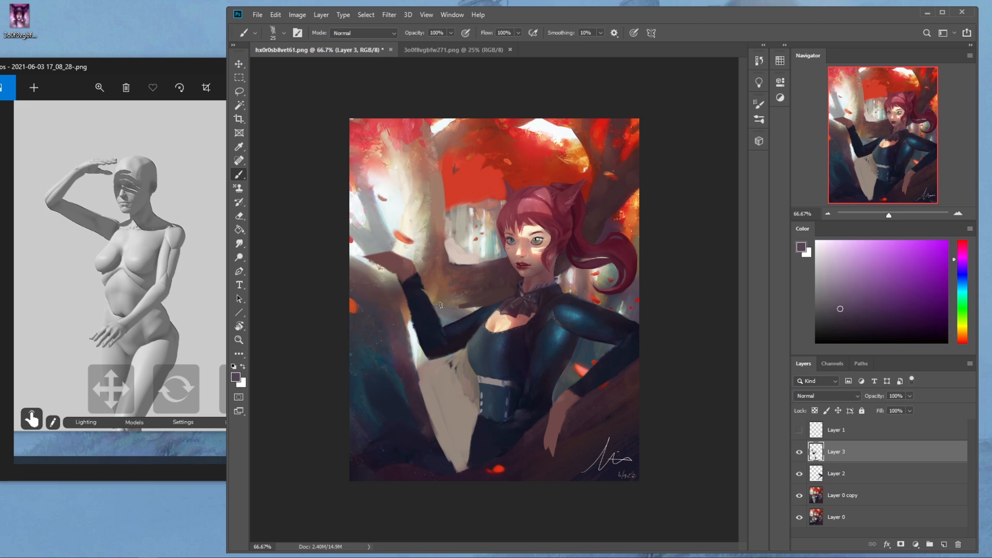
- Copy the dark tree trunk below the raised hand from Layer 0 copy to a new layer and scale it to 111.76%
click(843, 495)
key(l)
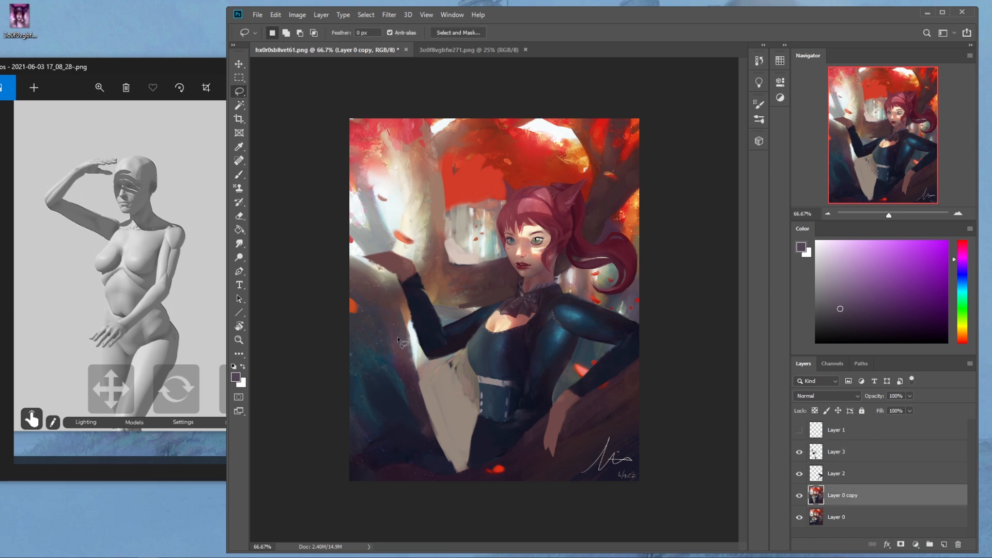
mouse_move(335, 251)
mouse_down()
mouse_move(441, 434)
mouse_move(336, 538)
mouse_move(230, 424)
mouse_up()
key(ctrl+j)
key(v)
drag(463, 251, 477, 225)
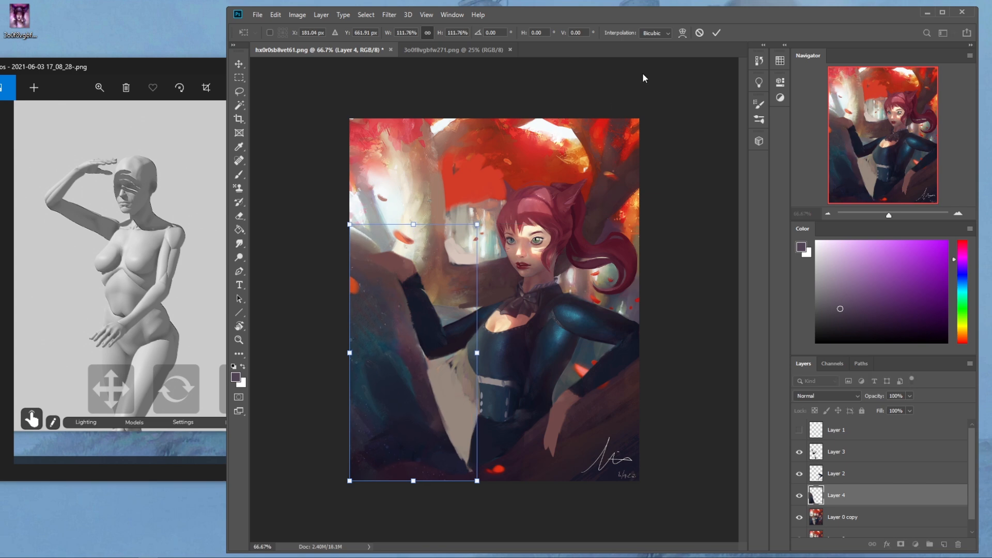
click(717, 32)
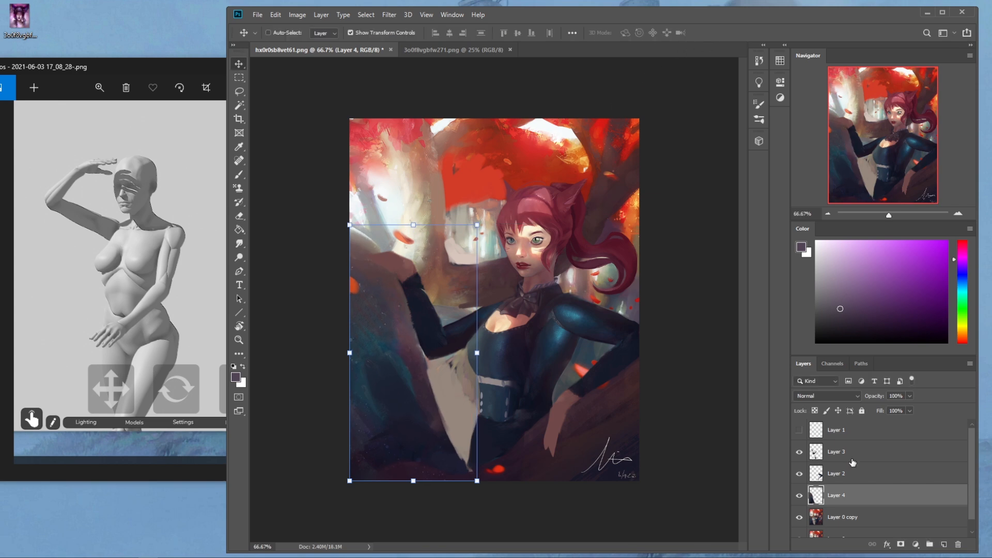
- Merge the enlarged trunk layer into Layer 0 copy and flatten the image, discarding the hidden layers
right_click(844, 497)
click(863, 358)
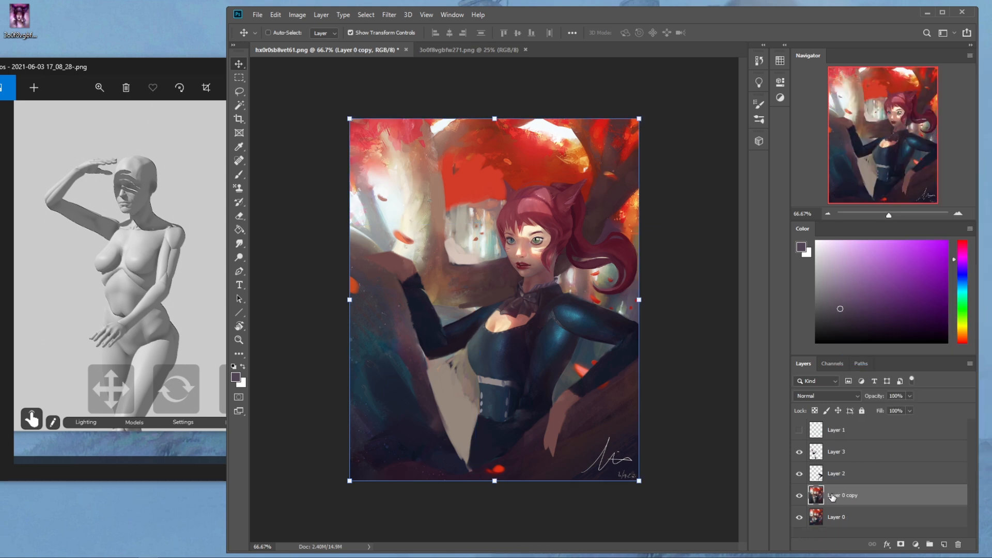
right_click(832, 496)
click(862, 376)
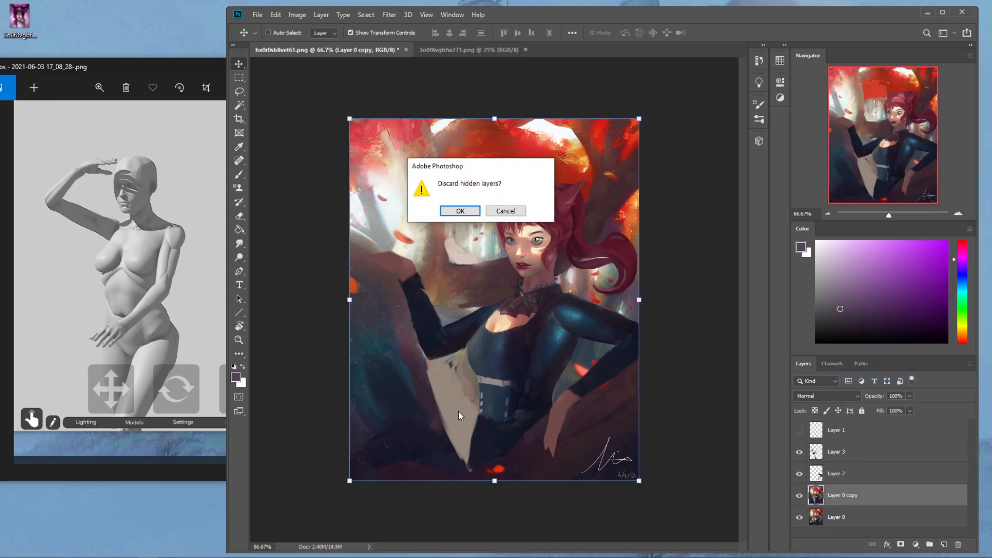
click(465, 213)
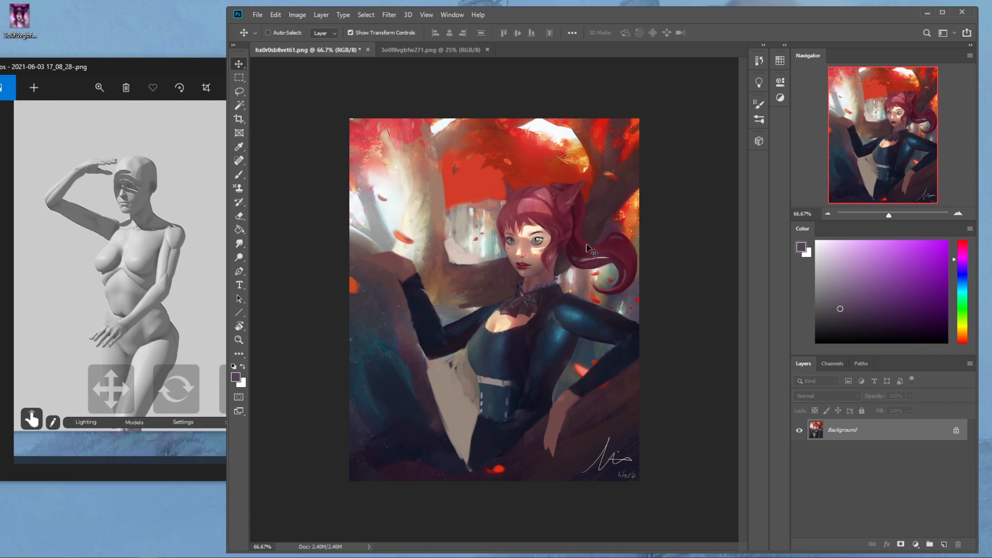
- Push the raised arm's sleeve and wrist outward on the background with Liquify at brush size 150
key(b)
click(389, 16)
click(408, 97)
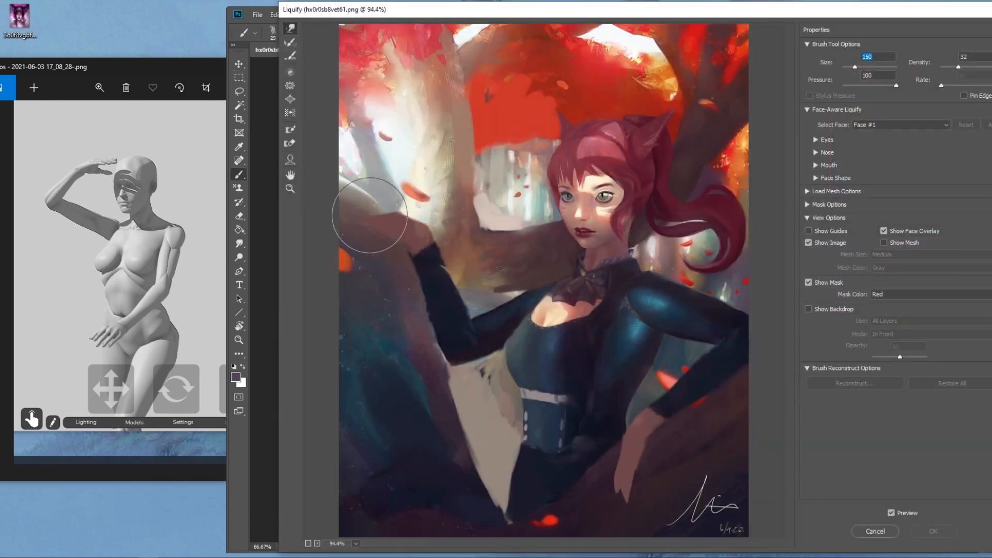
drag(464, 296, 458, 302)
drag(441, 237, 422, 229)
- Reduce the Liquify brush to about 45–50 and reshape the character's brow and eye area
key(bracketleft)
key(bracketleft)
key(bracketleft)
key(bracketleft)
key(bracketleft)
key(bracketleft)
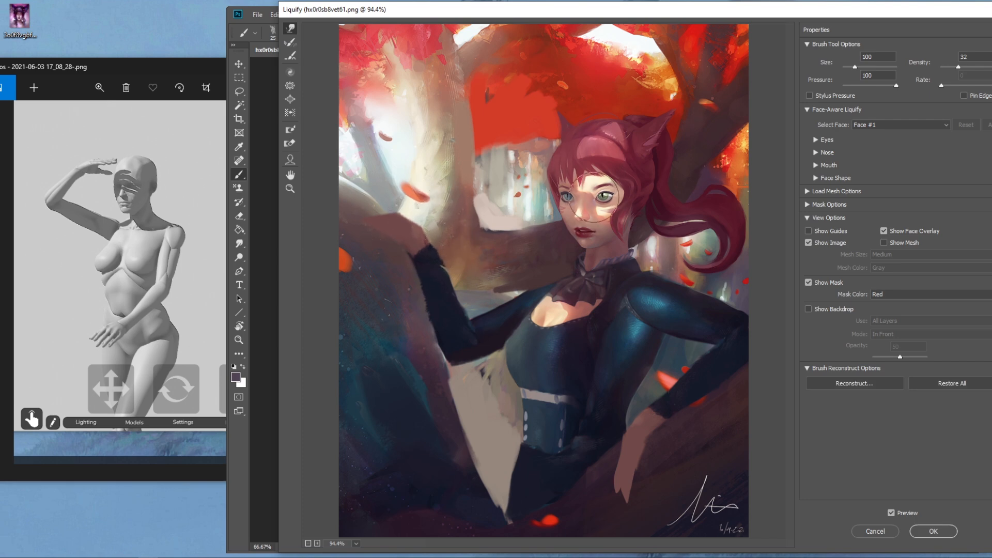
key(bracketleft)
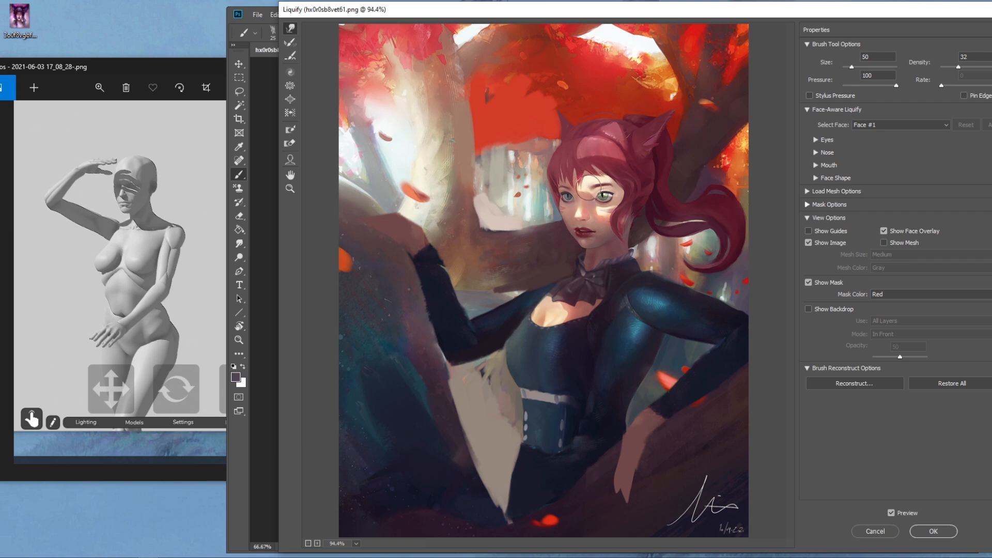
key(bracketleft)
key(bracketleft)
key(bracketleft)
key(bracketleft)
key(bracketright)
key(bracketright)
key(bracketleft)
key(bracketright)
key(bracketright)
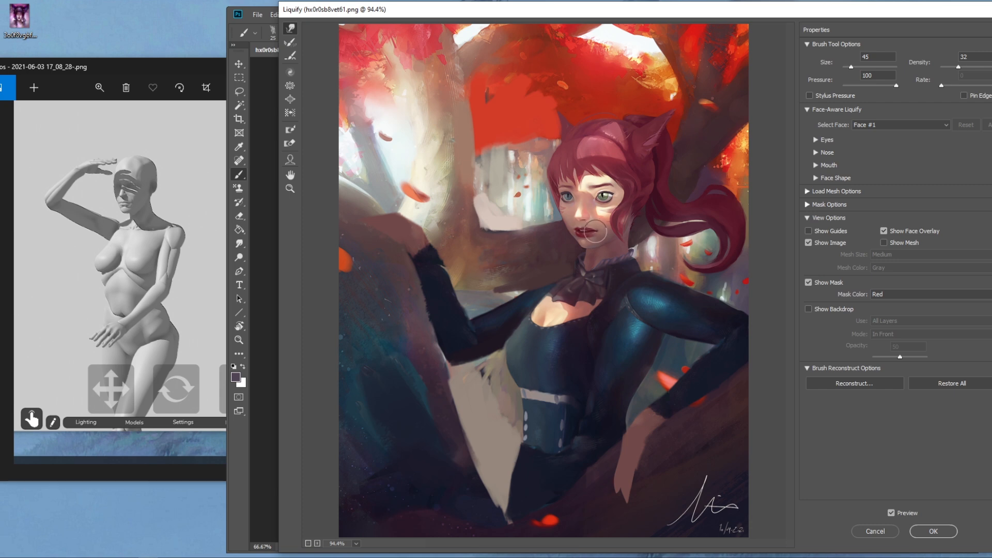
- Refine the mouth and lower face with a smaller Liquify brush and apply the distortion
key(ctrl+alt+0)
key(bracketleft)
key(bracketleft)
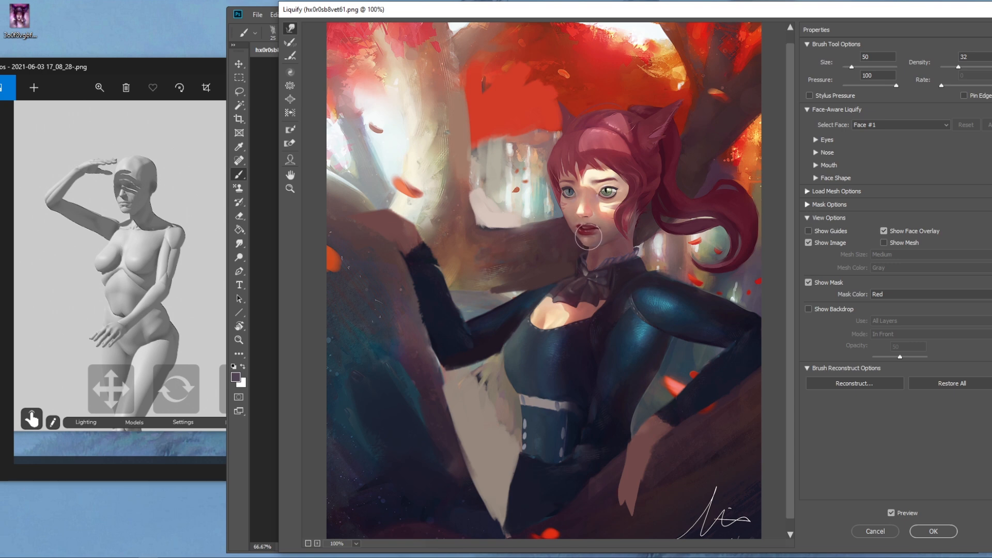
key(bracketleft)
key(bracketleft)
key(bracketleft)
key(bracketleft)
key(bracketleft)
click(933, 532)
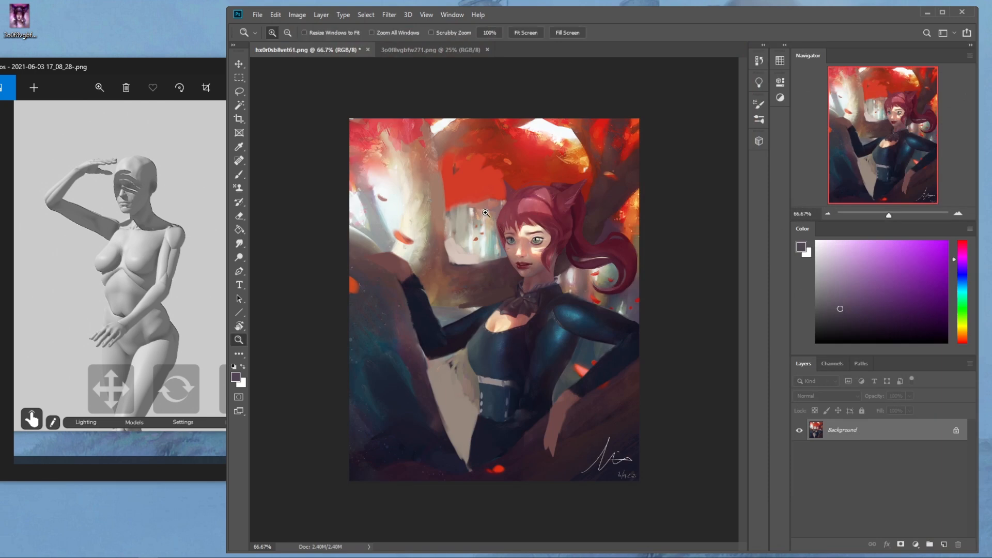
- Copy the lower lid of the green eye to a new layer and nudge it upward
drag(485, 213, 575, 265)
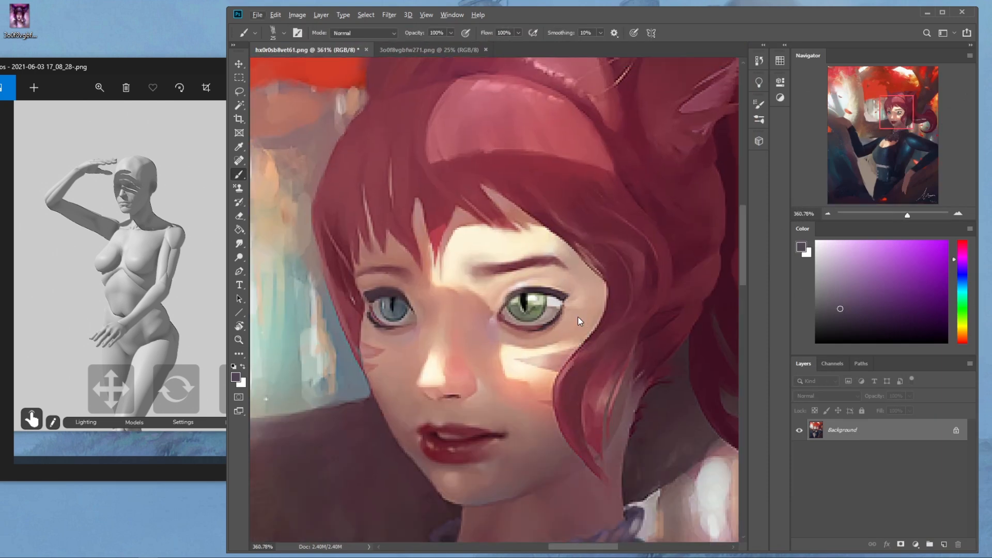
key(l)
mouse_move(575, 316)
mouse_down()
mouse_move(498, 322)
mouse_move(541, 350)
mouse_move(590, 310)
mouse_up()
key(ctrl+j)
key(v)
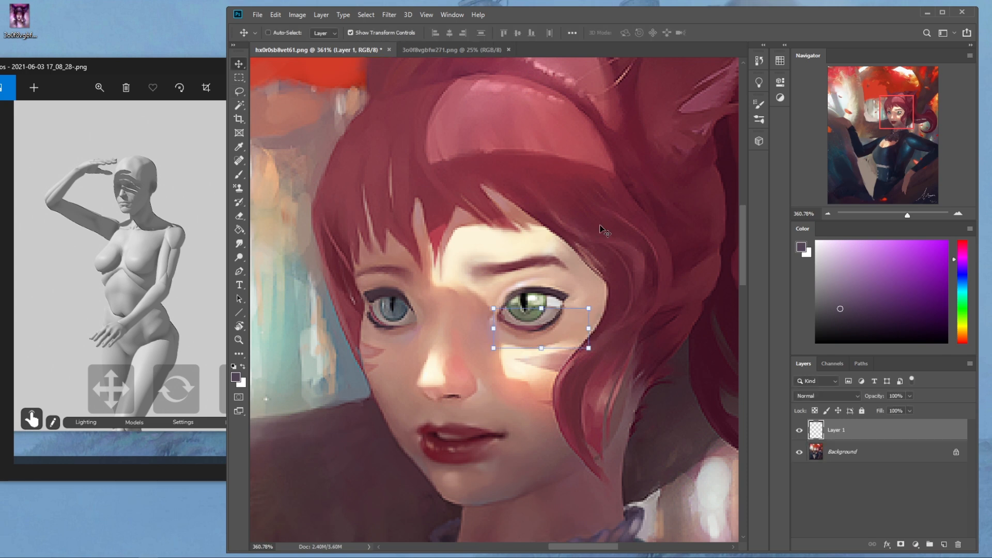
key(Up)
key(Up)
key(Up)
key(Up)
- Erase the excess edges of the copied lower lid around the green eye on Layer 1
key(r)
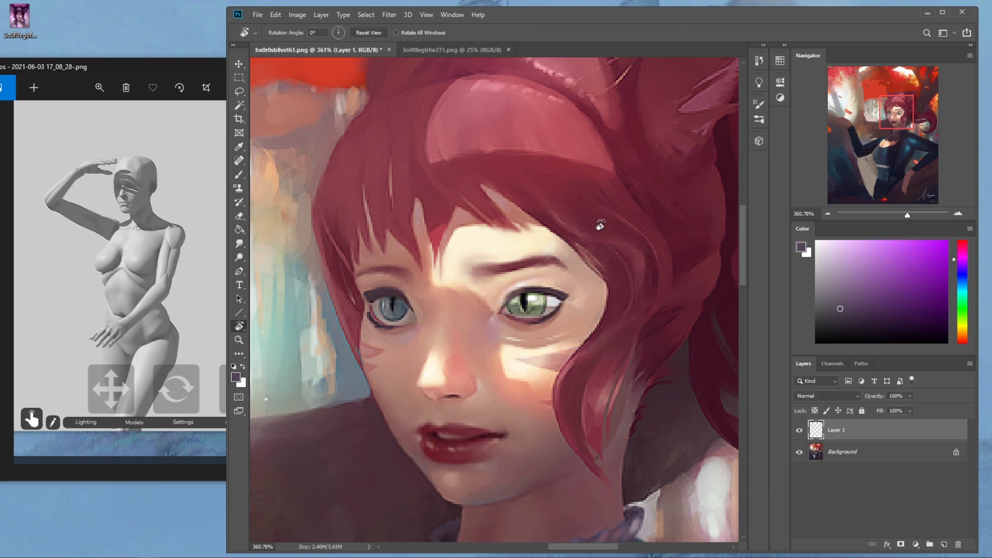
key(e)
mouse_move(551, 293)
mouse_down()
mouse_move(554, 336)
mouse_move(568, 291)
mouse_up()
mouse_move(497, 305)
mouse_down()
mouse_move(533, 319)
mouse_move(558, 303)
mouse_move(500, 340)
mouse_up()
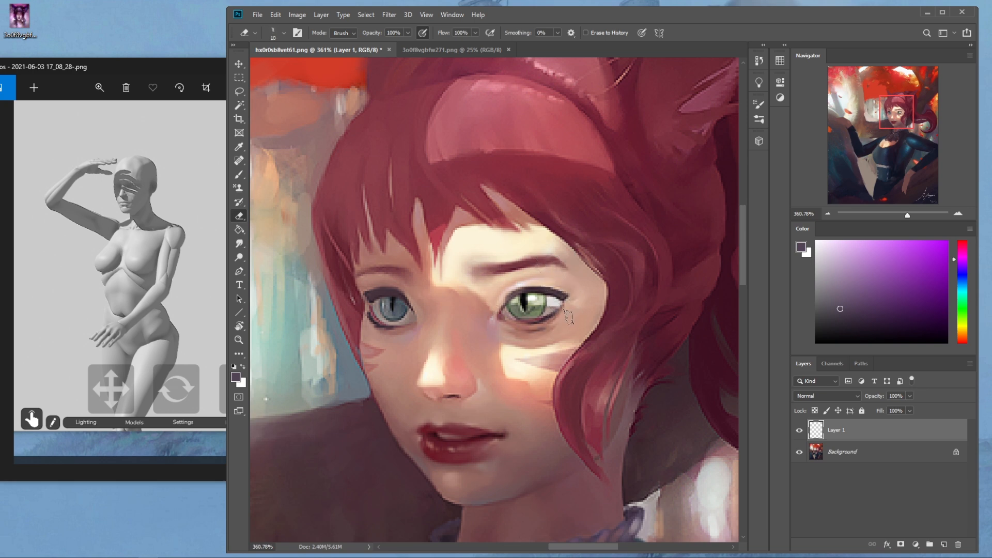
scroll(569, 355, down, 6)
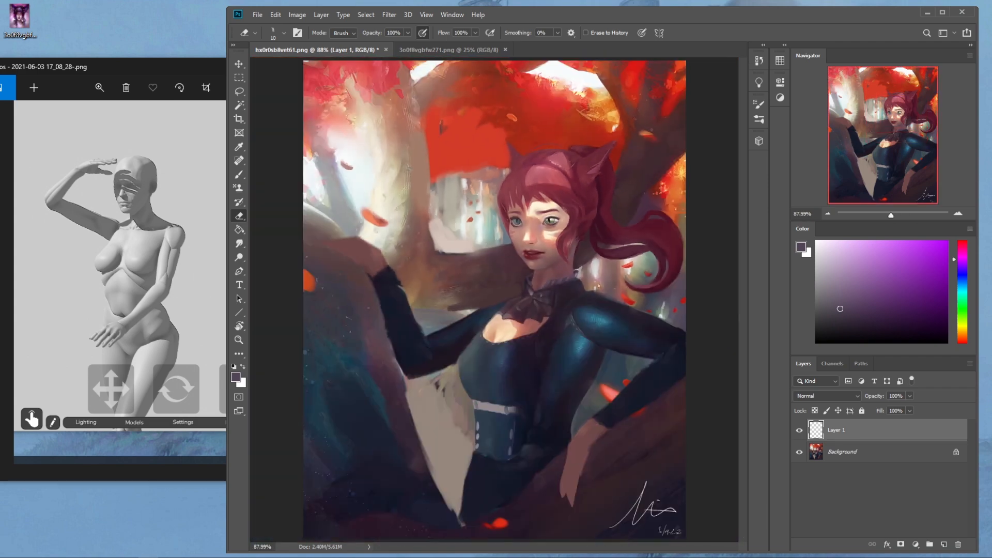
- Retouch the eyes, cheeks, nose and lower face on Layer 1 with skin colours sampled from the face
key(b)
alt+click(563, 252)
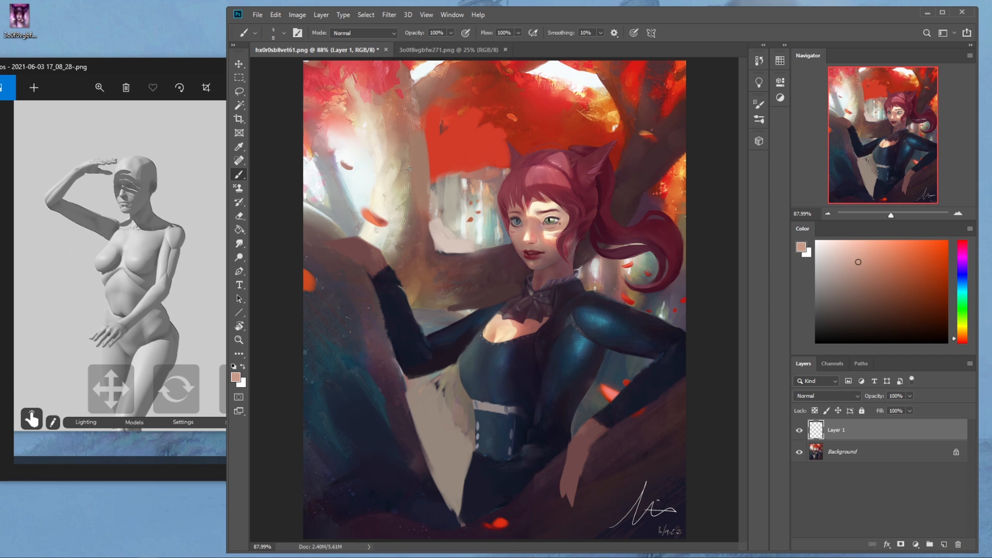
alt+click(523, 225)
alt+click(522, 224)
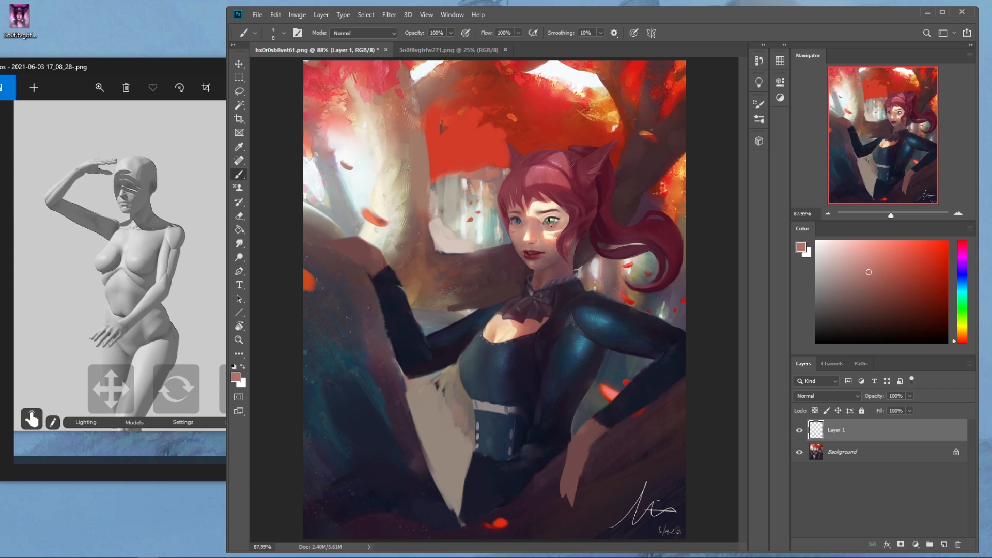
alt+click(543, 228)
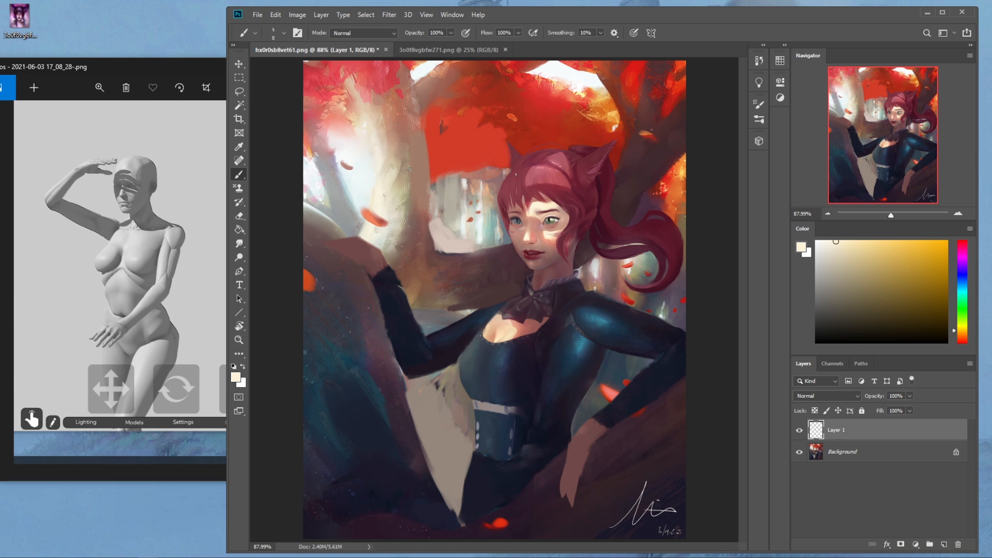
alt+click(518, 237)
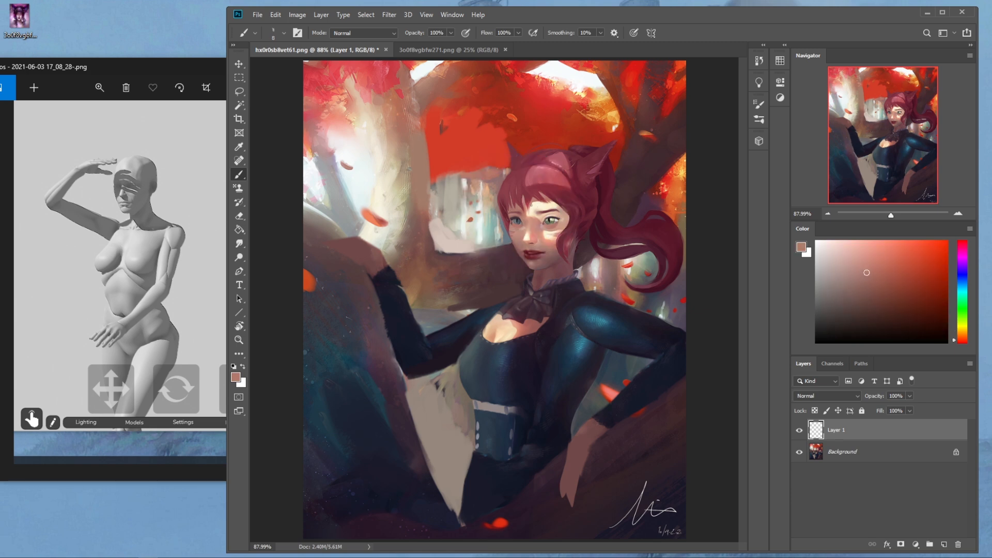
alt+click(548, 213)
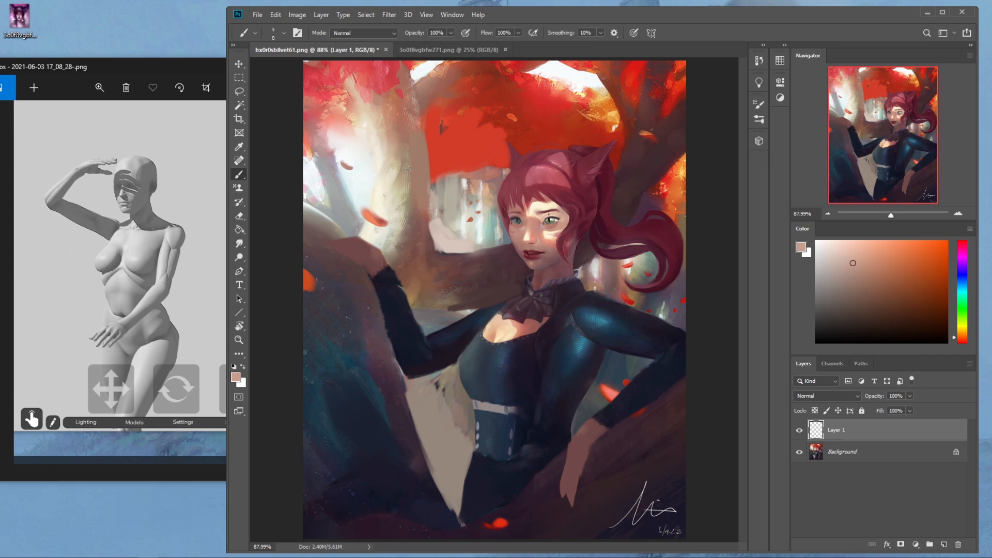
alt+click(540, 254)
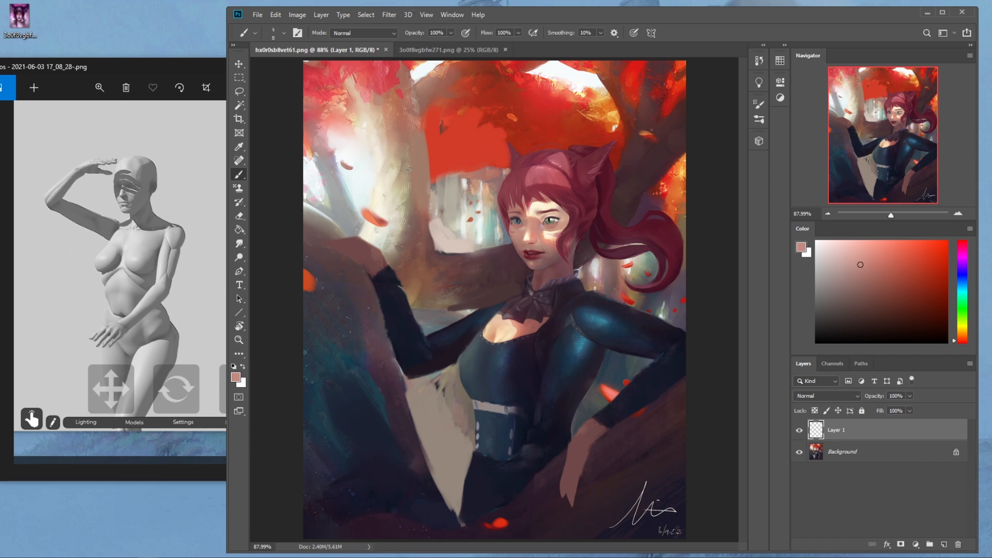
alt+click(554, 284)
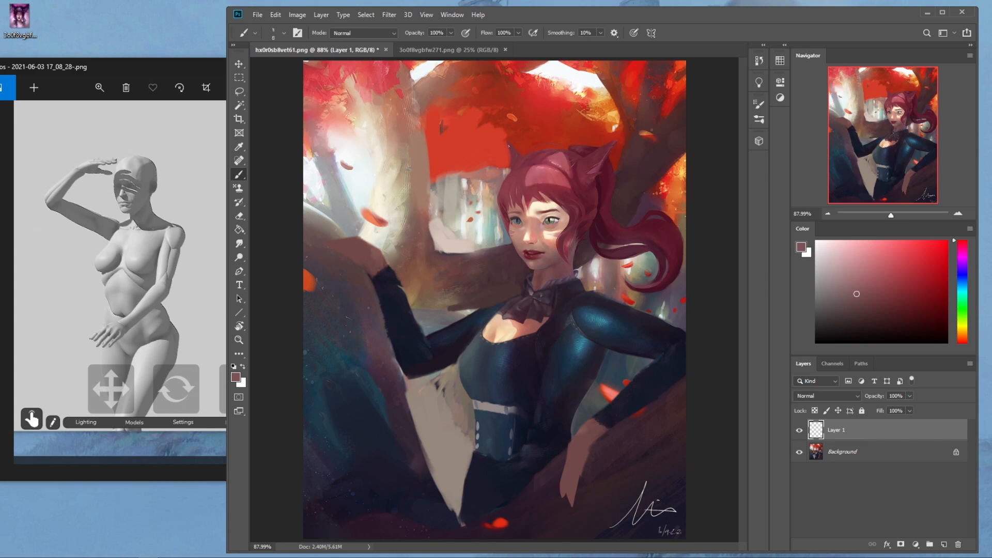
click(389, 15)
click(411, 97)
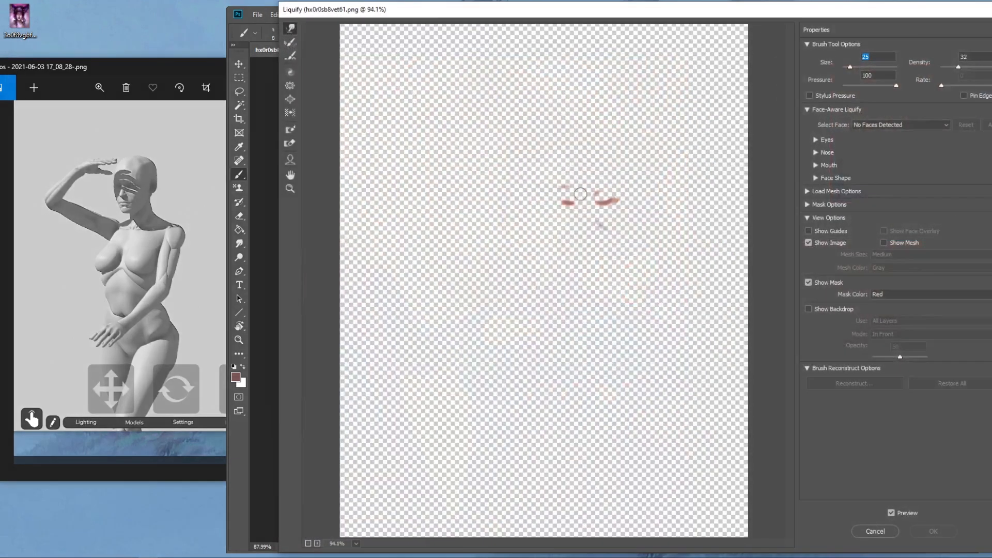
click(876, 531)
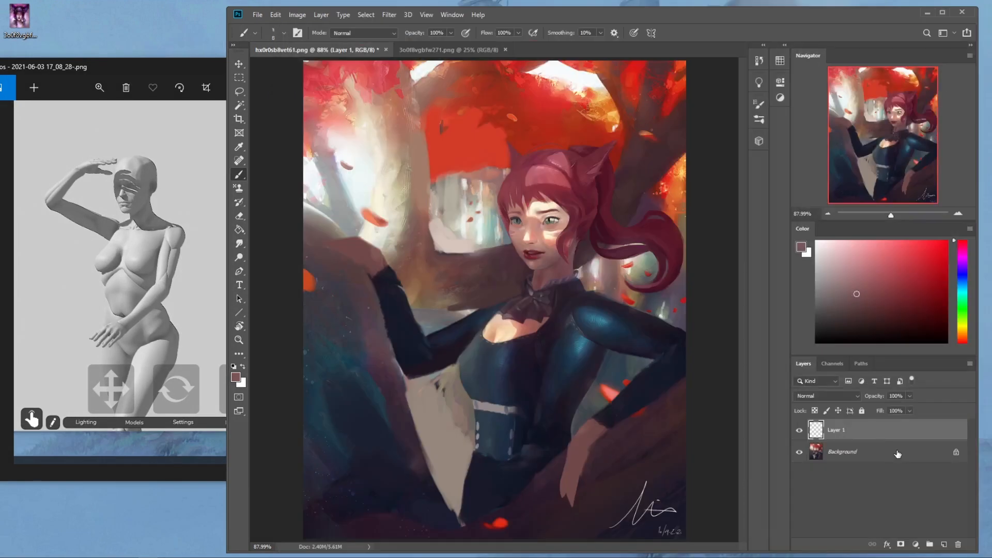
- Merge Layer 1 into the background and push the corner of the mouth with Liquify at brush size 50
right_click(880, 431)
click(763, 422)
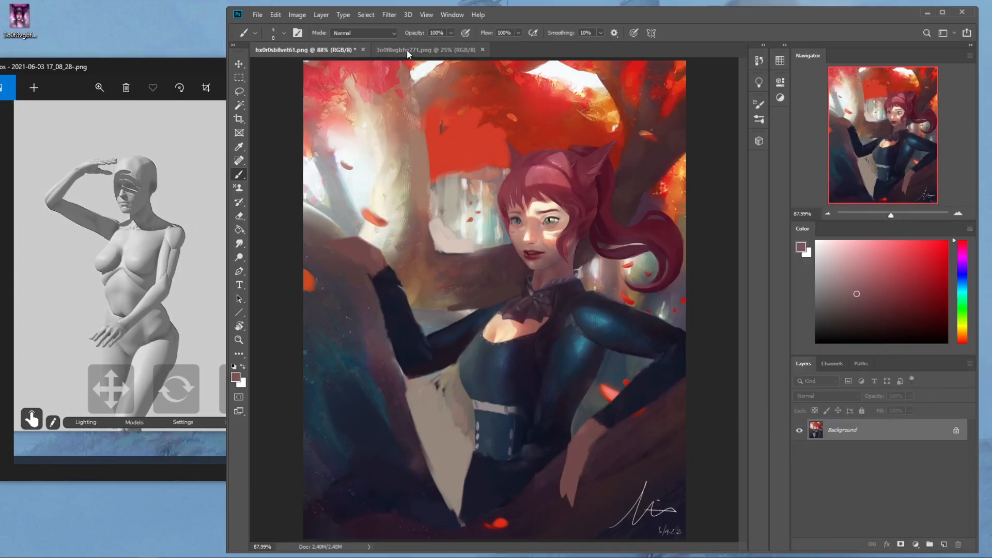
click(390, 15)
click(411, 98)
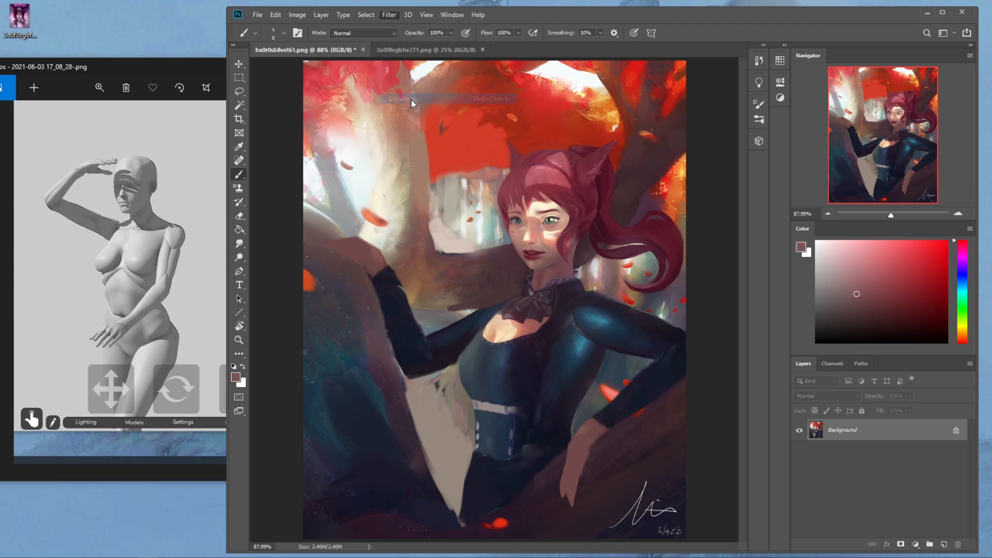
text(50)
key(bracketleft)
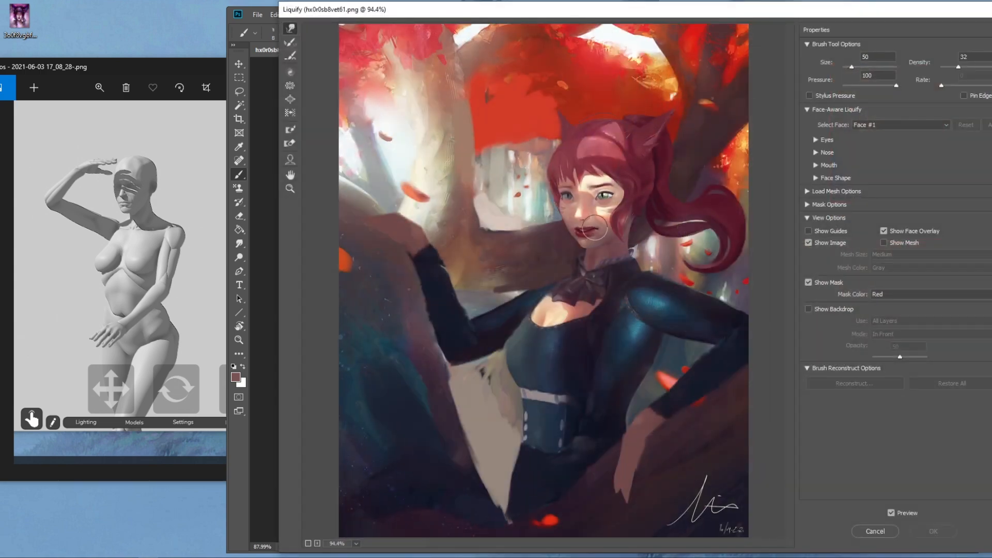
drag(592, 230, 597, 230)
- Reshape the mouth and adjoining cheek in Liquify with the brush enlarged to 60
key(bracketright)
key(bracketright)
key(bracketright)
key(bracketright)
key(bracketright)
key(bracketright)
key(bracketright)
key(bracketright)
key(bracketright)
key(bracketleft)
key(bracketleft)
key(bracketleft)
key(bracketleft)
key(bracketleft)
key(bracketleft)
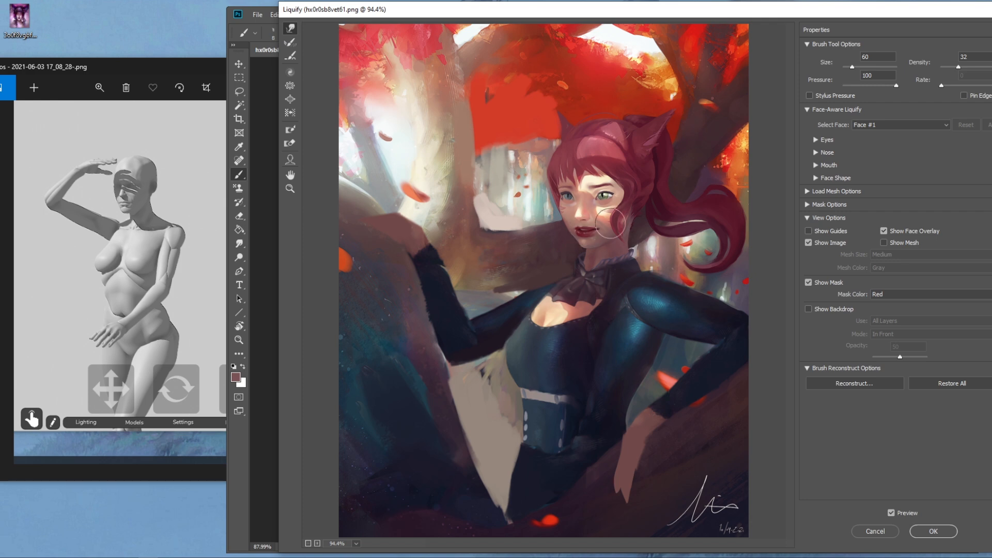
drag(574, 230, 596, 231)
key(bracketleft)
key(bracketleft)
key(bracketleft)
- Refine the face and head contours in Liquify at varying brush sizes and apply the distortion
scroll(630, 220, down, 1)
key(bracketright)
key(bracketright)
key(bracketright)
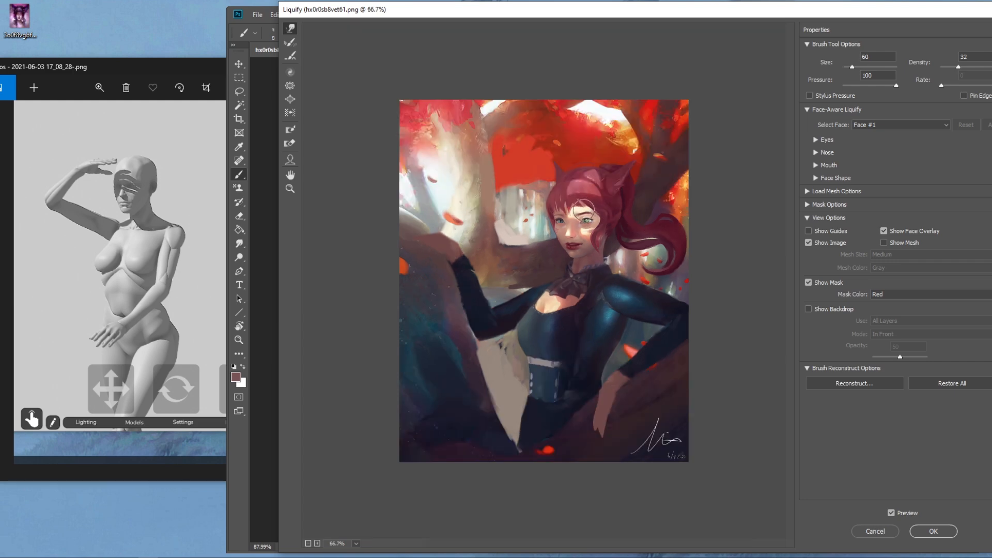
key(bracketleft)
key(bracketleft)
key(bracketleft)
key(bracketleft)
key(bracketright)
key(bracketleft)
key(bracketright)
key(bracketright)
key(bracketright)
key(bracketleft)
key(bracketleft)
key(bracketright)
key(bracketright)
key(bracketright)
key(bracketright)
key(bracketright)
key(bracketright)
key(bracketleft)
key(bracketleft)
key(bracketleft)
key(bracketleft)
key(bracketleft)
key(bracketleft)
key(bracketleft)
click(934, 531)
- Paint small white highlights in the eyes with a tiny brush on the background
key(r)
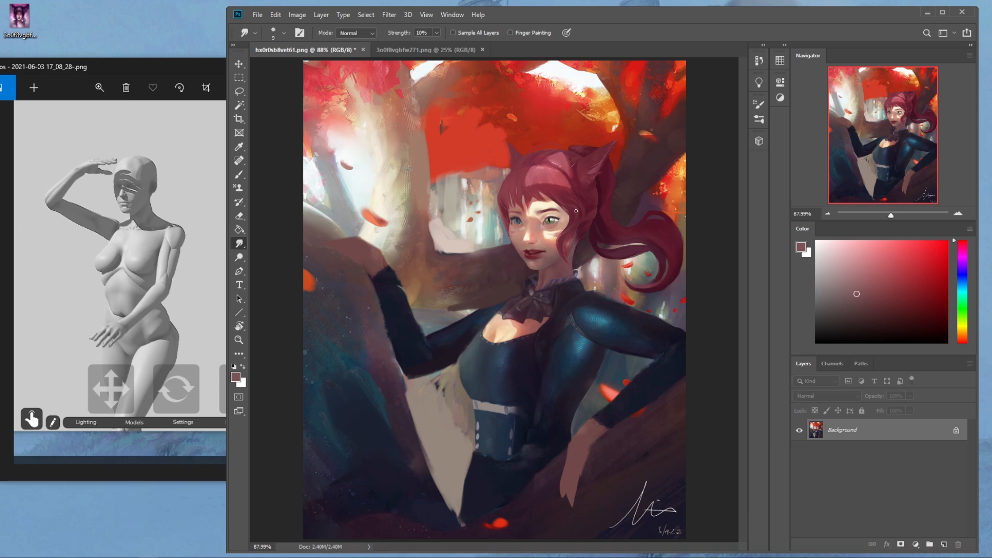
key(z)
drag(584, 208, 636, 210)
key(b)
drag(833, 249, 777, 232)
key(bracketleft)
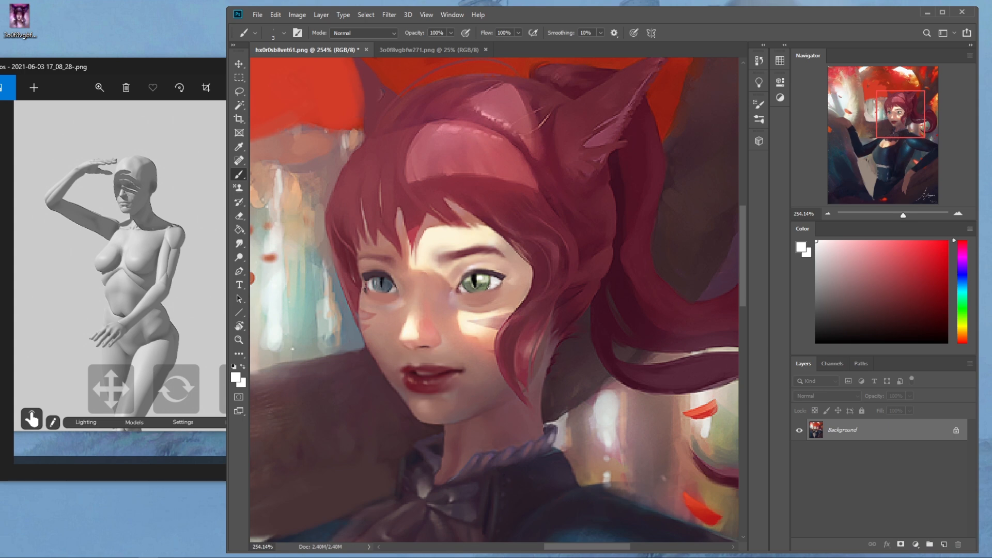
key(ctrl+0)
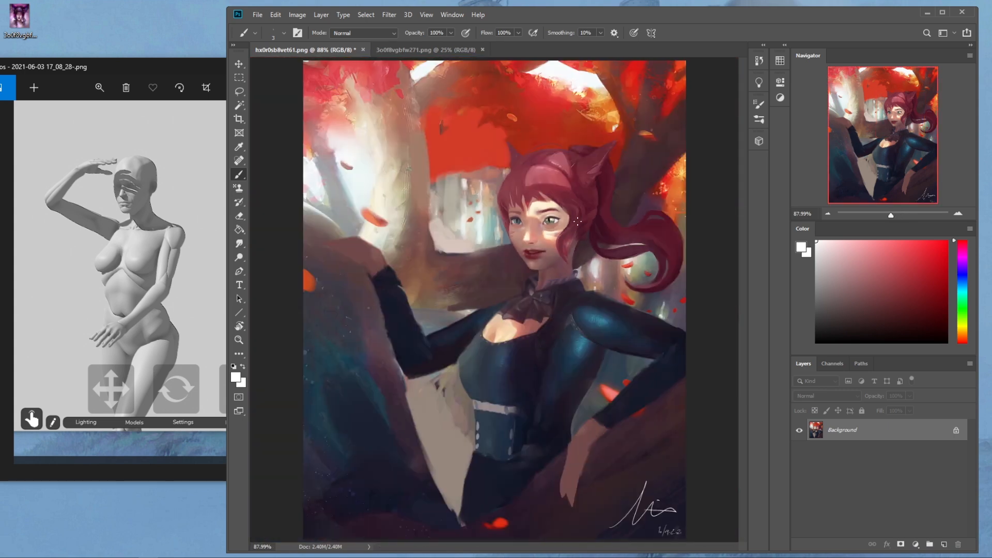
- Copy both eyebrows to a new layer, adjust them and clean up their edges
key(l)
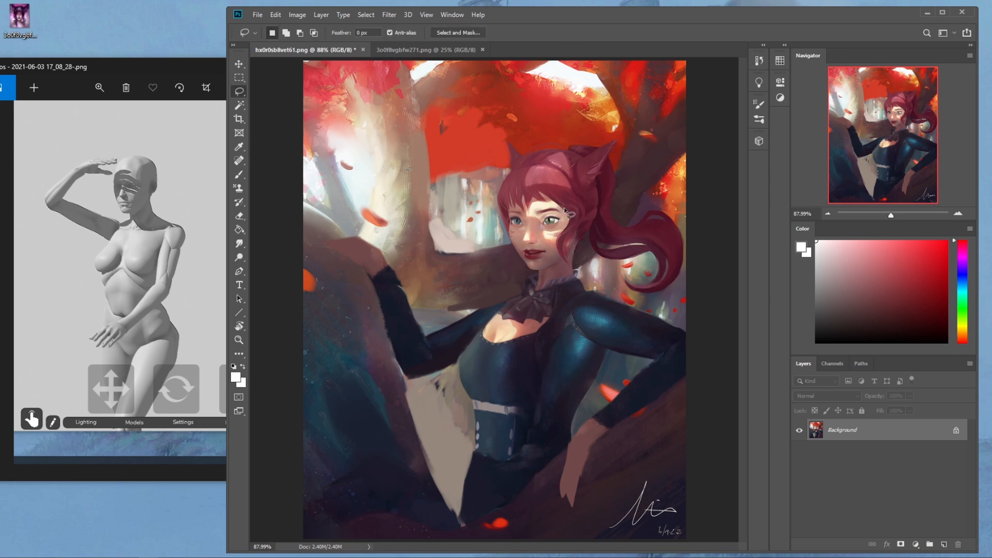
mouse_move(552, 207)
mouse_down()
mouse_move(532, 221)
mouse_move(561, 223)
mouse_move(553, 207)
mouse_move(519, 218)
mouse_up()
key(shift)
key(ctrl+j)
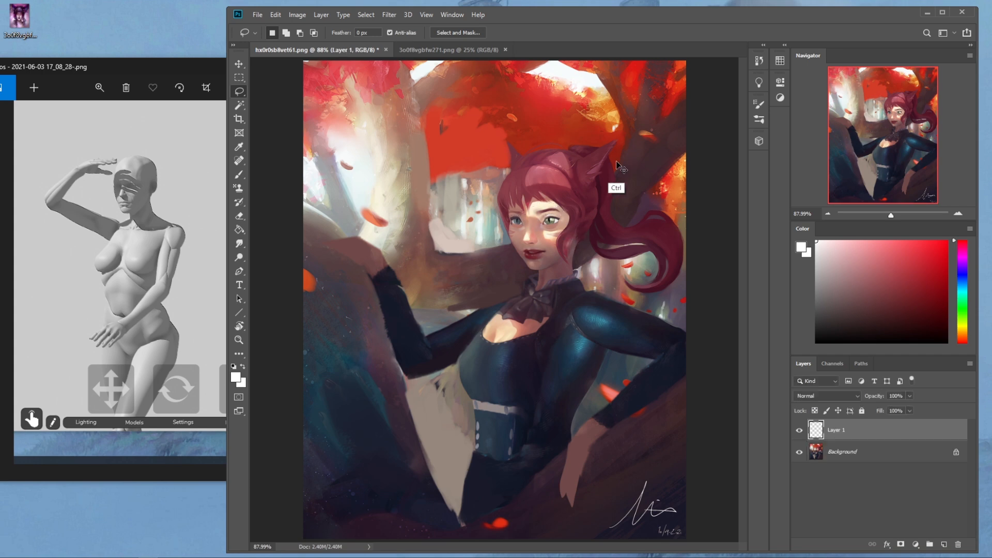
key(v)
key(e)
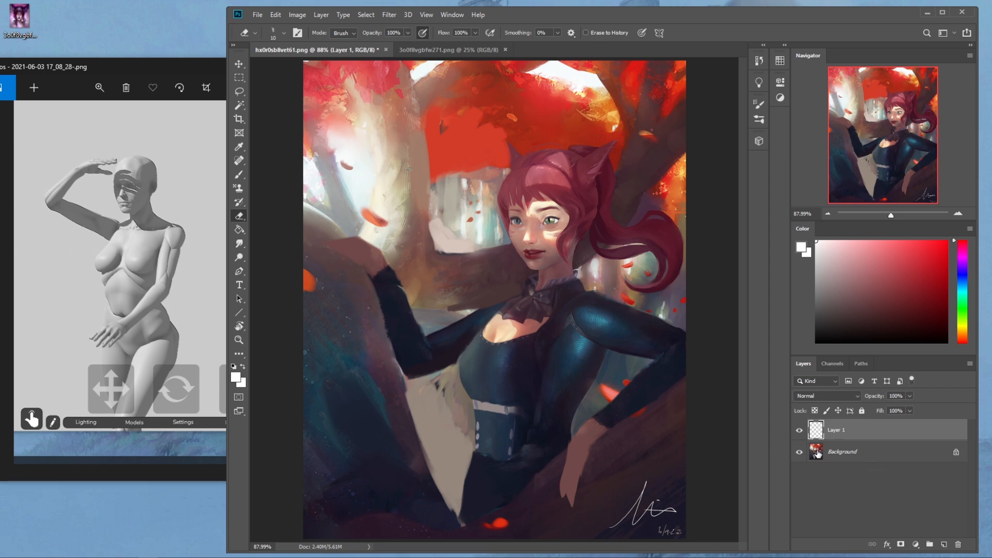
key(v)
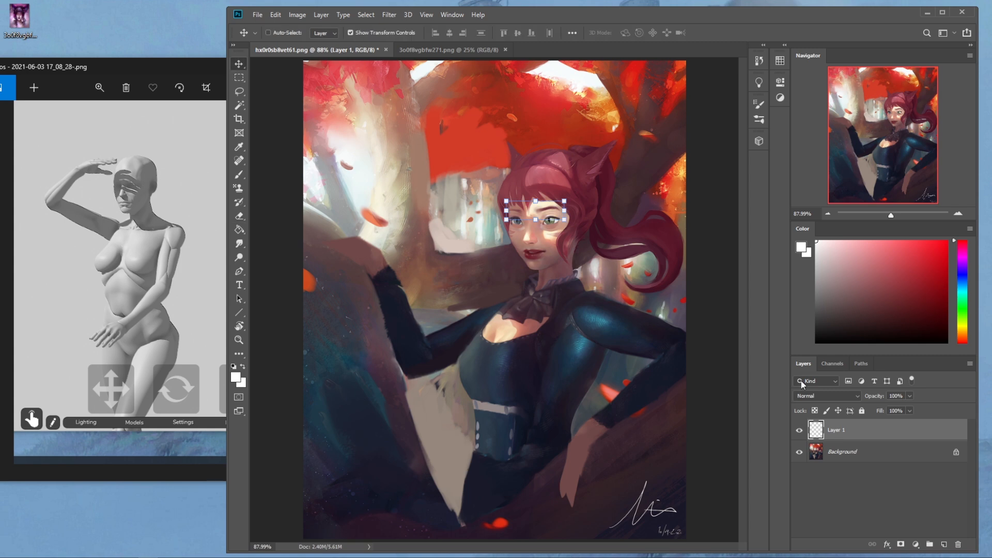
- Compare the face with and without the eyebrow layer and merge it down into the background
key(b)
click(799, 433)
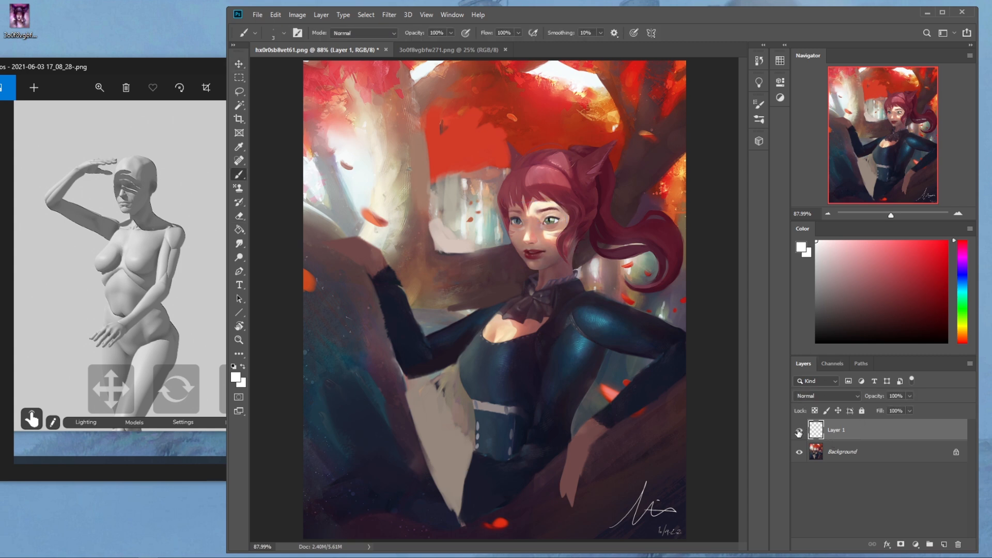
right_click(864, 428)
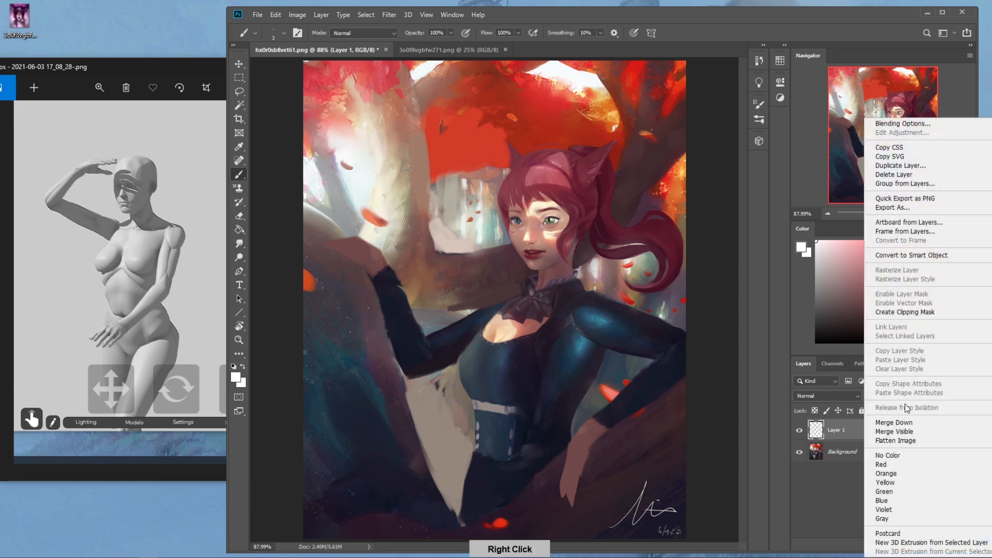
click(894, 422)
key(ctrl+minus)
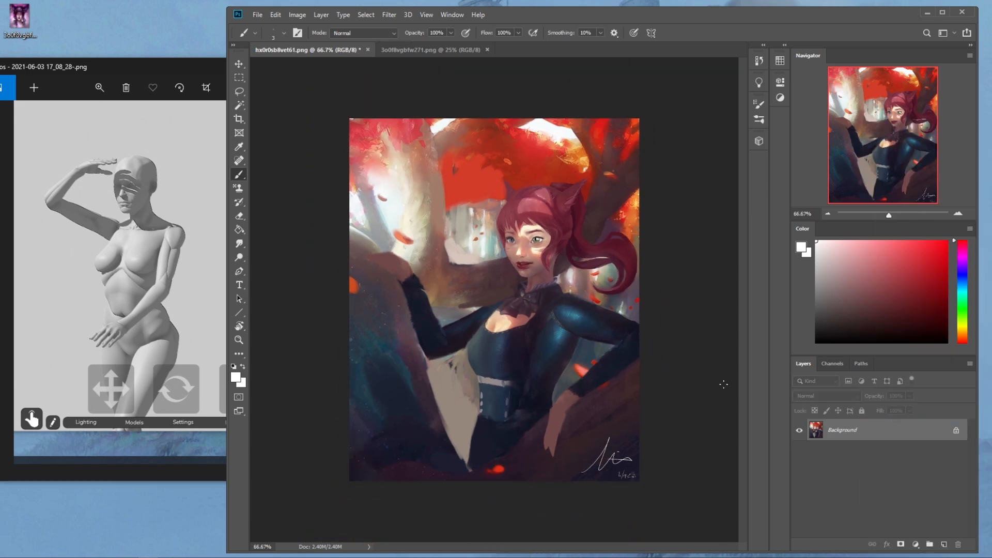
- Crop a vertical strip off the left side of the painting at full height
key(c)
drag(349, 301, 377, 297)
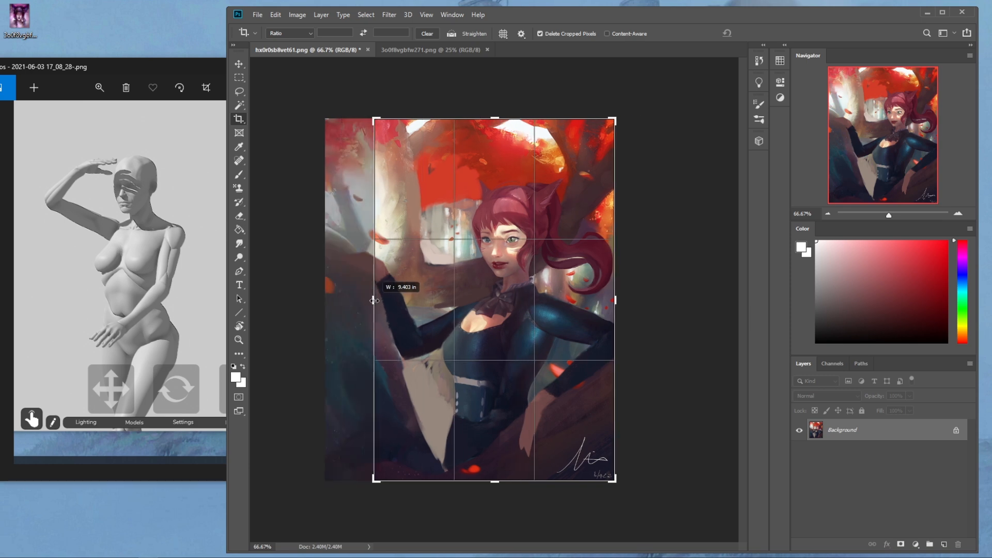
key(Return)
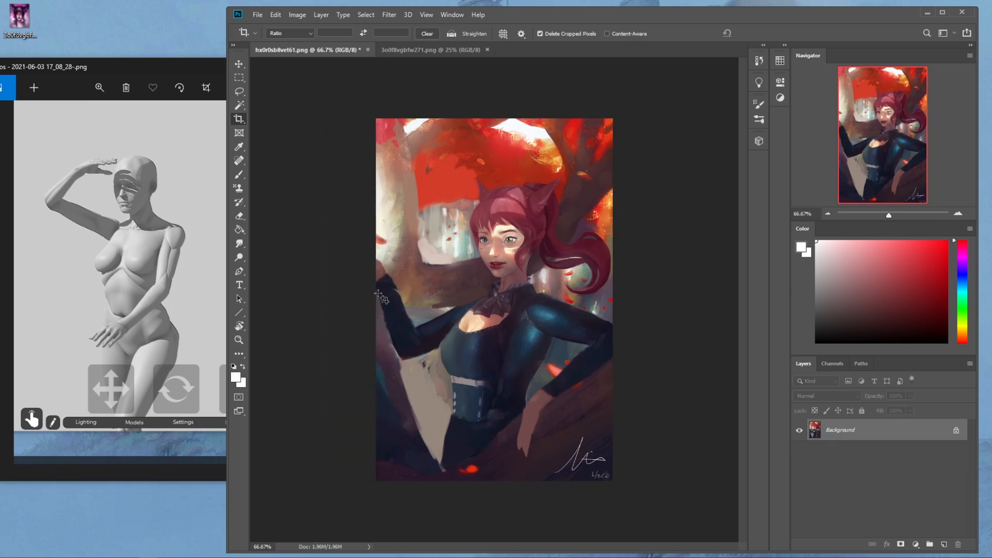
- Sample the suit and skin colours around the chest and touch up the neckline with the Brush and Smudge tools
key(b)
alt+click(481, 307)
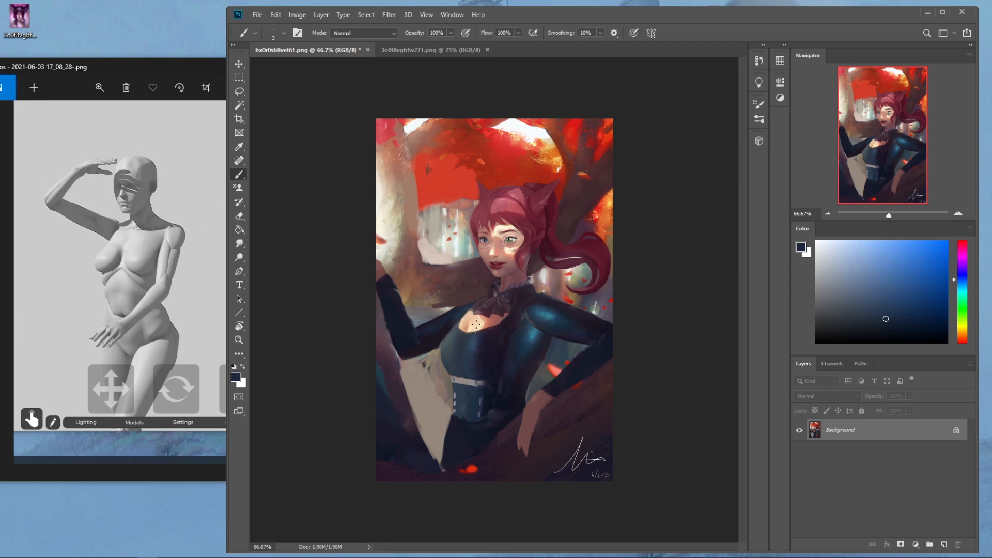
alt+click(476, 324)
click(241, 244)
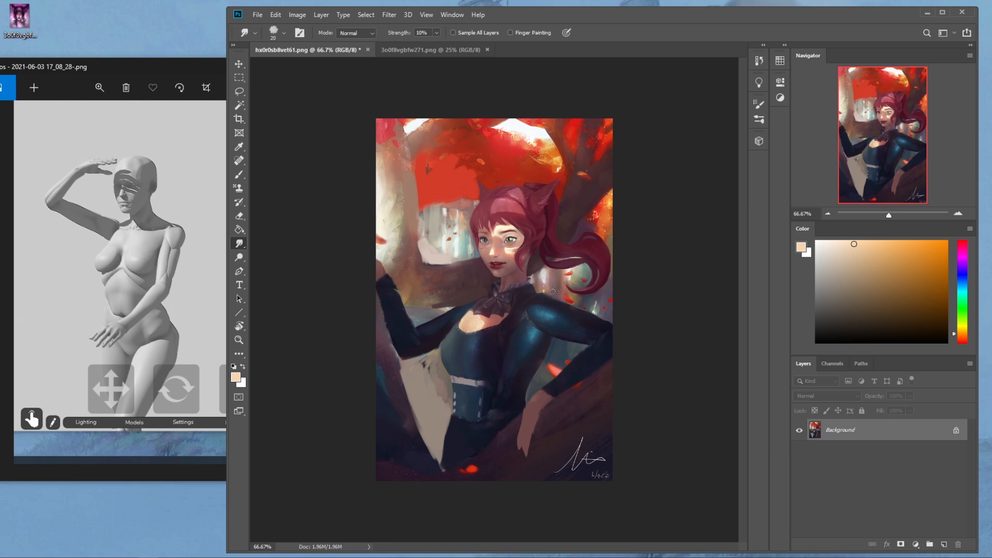
- Nudge the edge of the chest neckline in Liquify with a brush size of 90
click(388, 15)
click(410, 98)
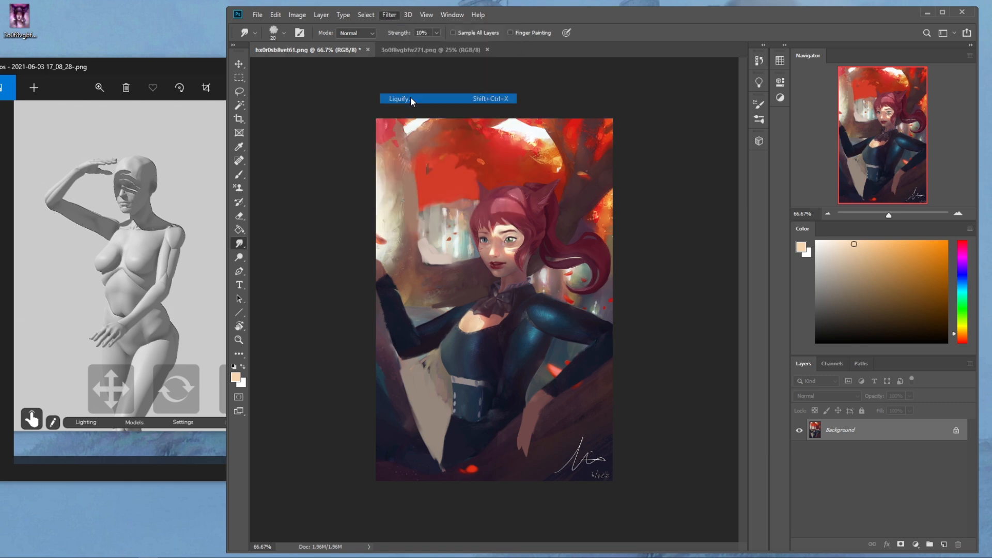
key(bracketright)
key(bracketright)
key(bracketright)
key(bracketright)
key(bracketright)
key(bracketright)
key(bracketright)
key(bracketright)
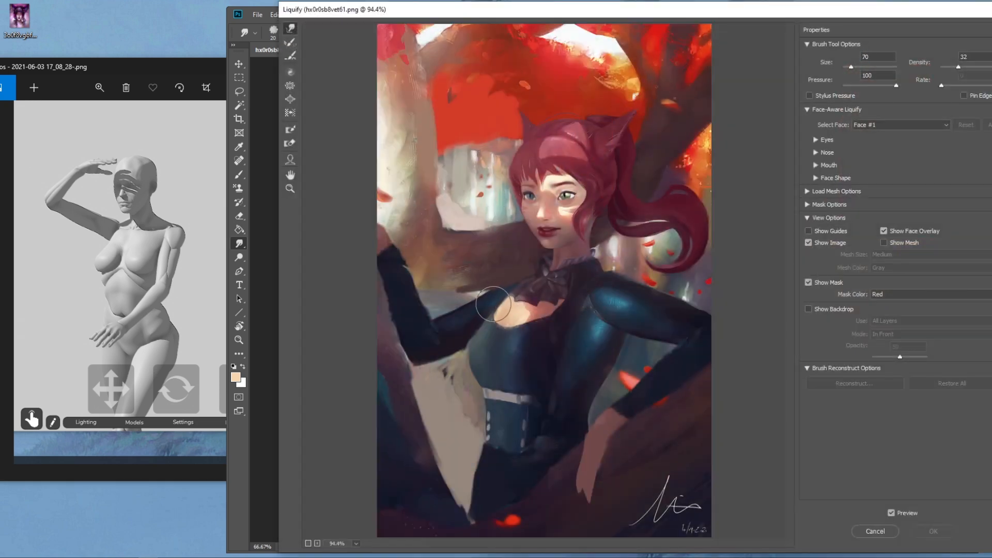
key(bracketright)
drag(496, 314, 501, 314)
key(bracketleft)
key(bracketleft)
key(bracketleft)
key(bracketleft)
key(bracketleft)
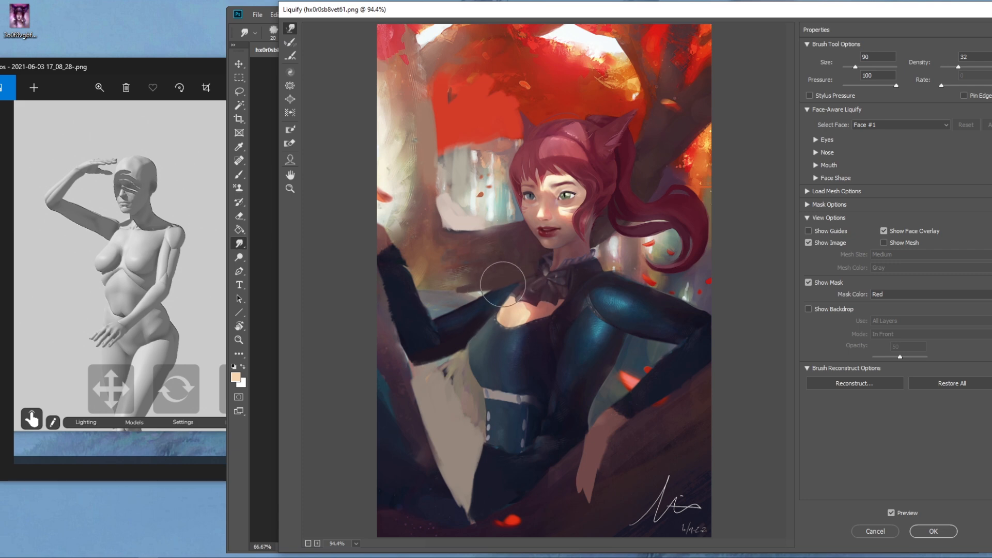
- Lower and widen the suit's neckline in Liquify with brush sizes of 250 and 175, and apply the distortion
key(bracketright)
key(bracketright)
key(bracketright)
key(bracketright)
key(bracketright)
key(bracketright)
key(bracketright)
key(bracketright)
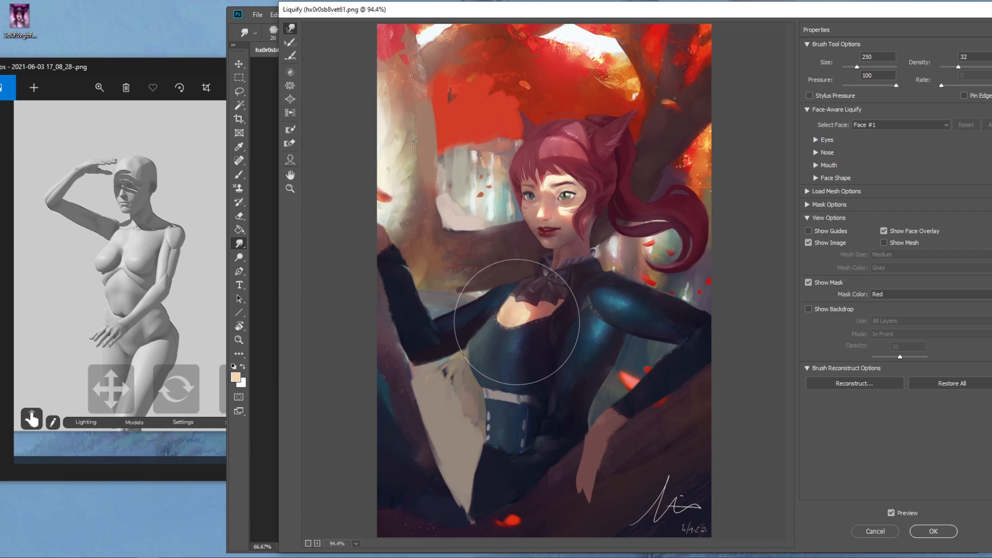
key(bracketleft)
key(bracketleft)
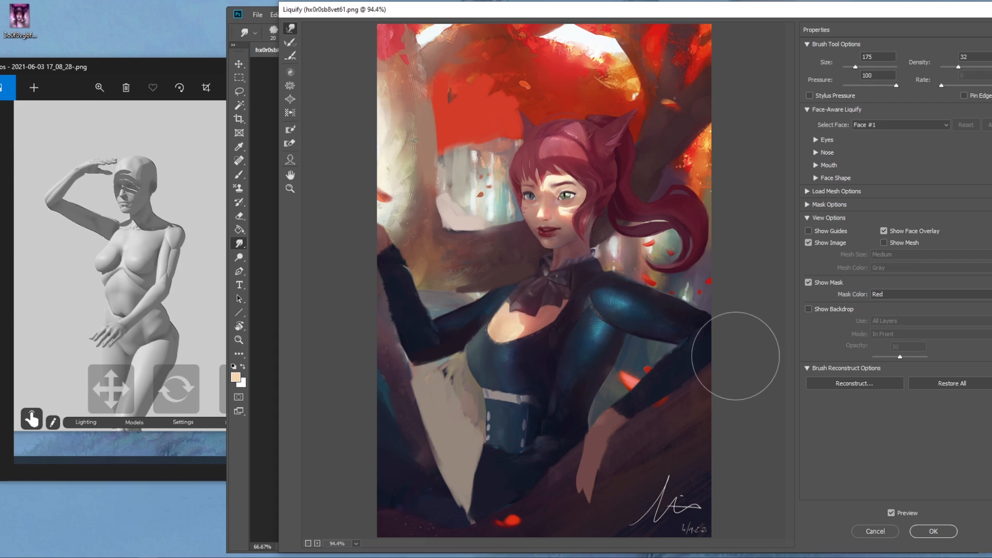
click(933, 531)
- Shade the chest skin with a sampled reddish tone inside a lasso selection, using the size 500 soft brush, and deselect
key(b)
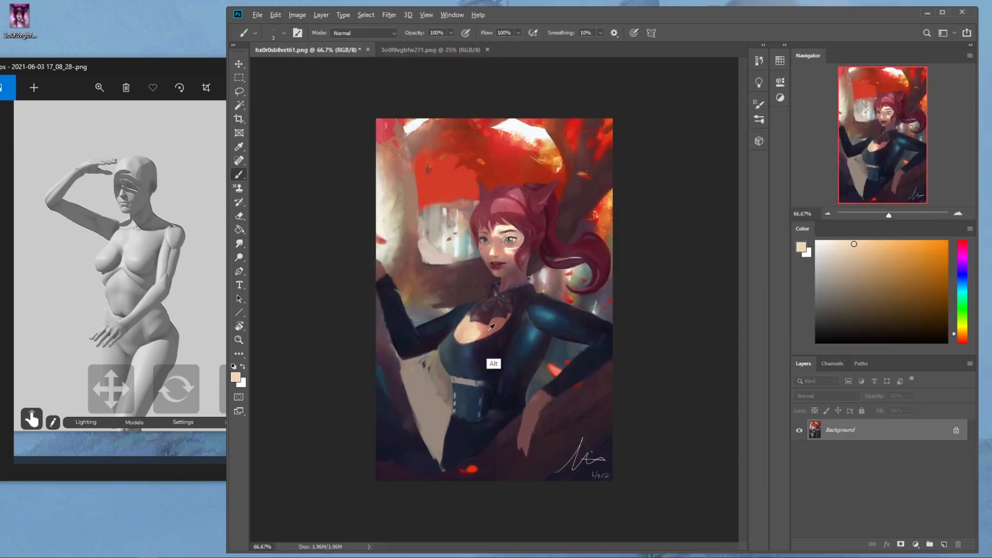
alt+click(531, 269)
key(l)
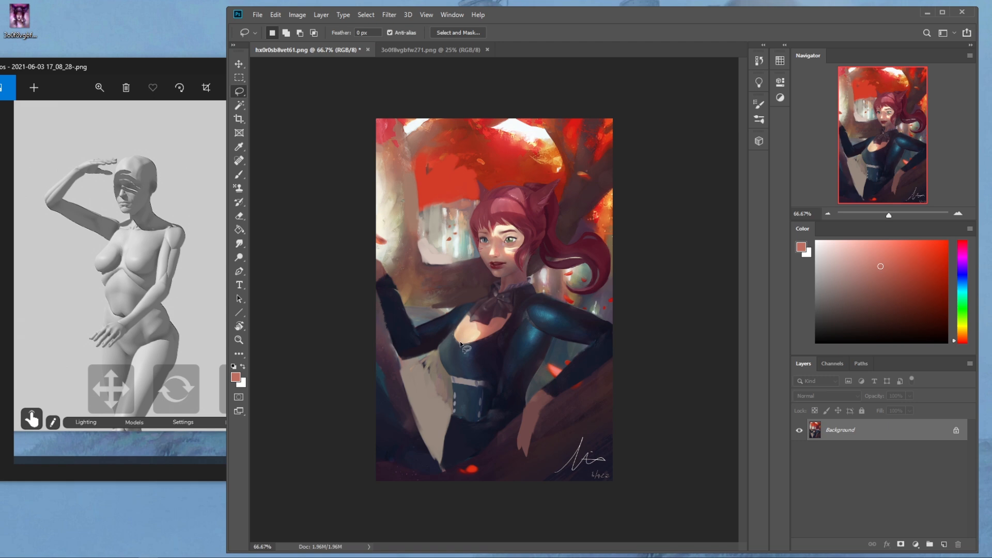
drag(460, 342, 476, 330)
key(b)
right_click(499, 295)
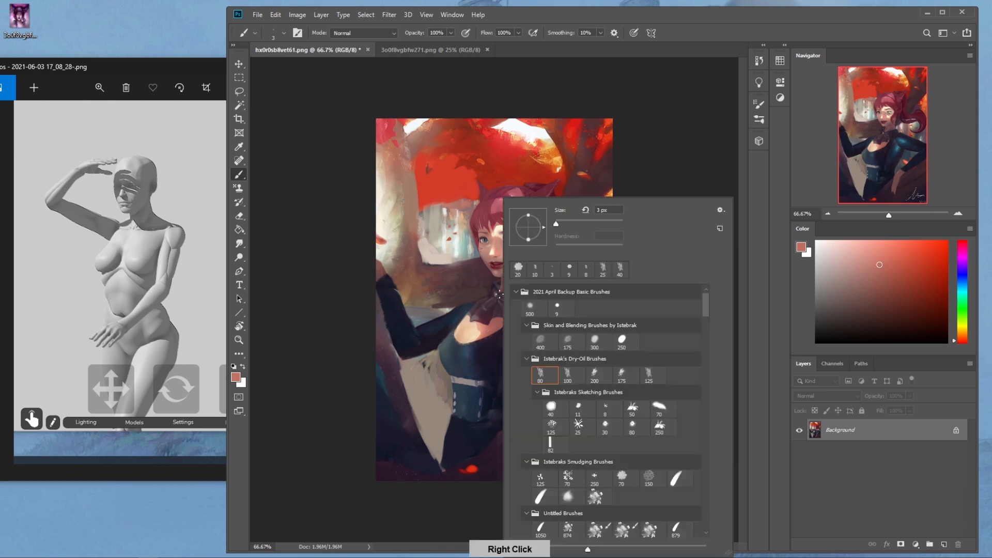
double_click(535, 308)
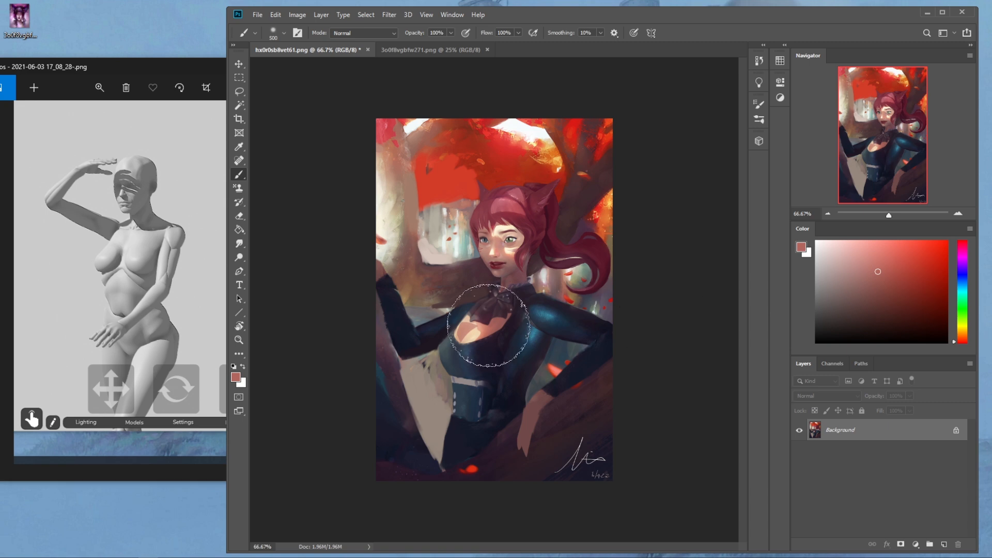
key(m)
right_click(460, 316)
click(473, 323)
- Soften the neckline with the Smudge tool and paint a sampled light skin tone on the chest at 43% opacity
click(239, 243)
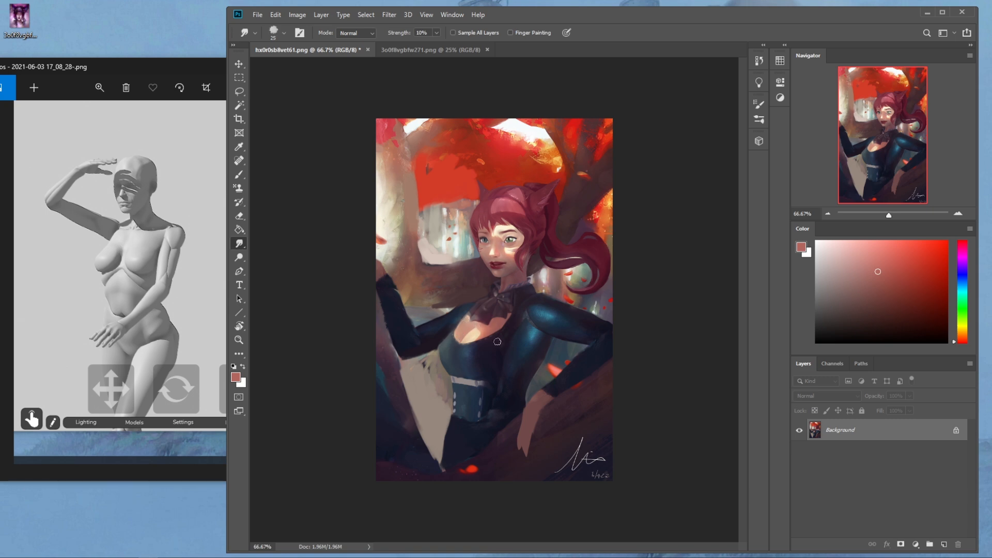
key(b)
alt+click(476, 336)
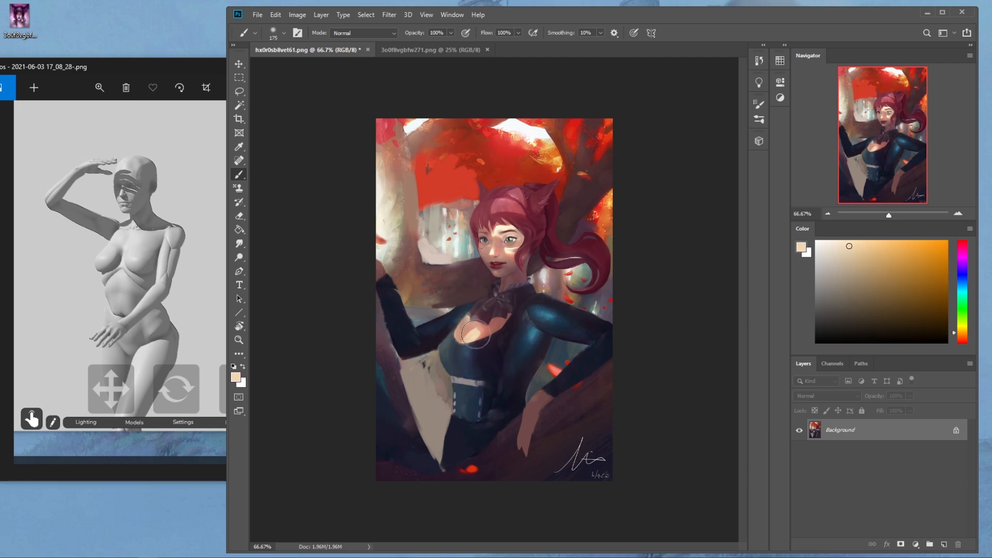
click(451, 33)
click(481, 336)
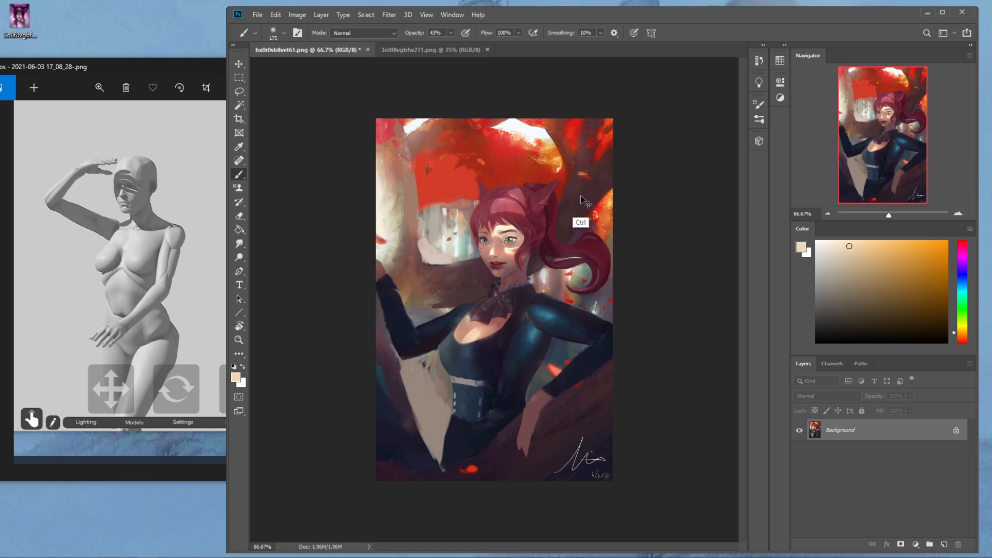
- Flip the canvas horizontally and sample the light skin tone on the chest
key(ctrl+f)
alt+click(516, 336)
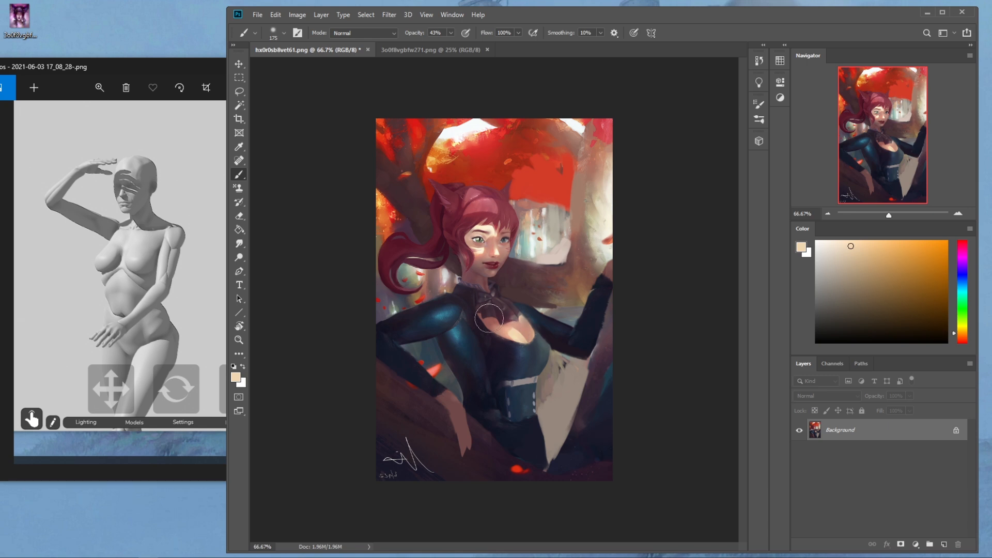
key(l)
- Reshape the neckline and chest contour in Liquify with a large brush, reducing its size to 90 for the finer pushes
click(389, 14)
click(404, 98)
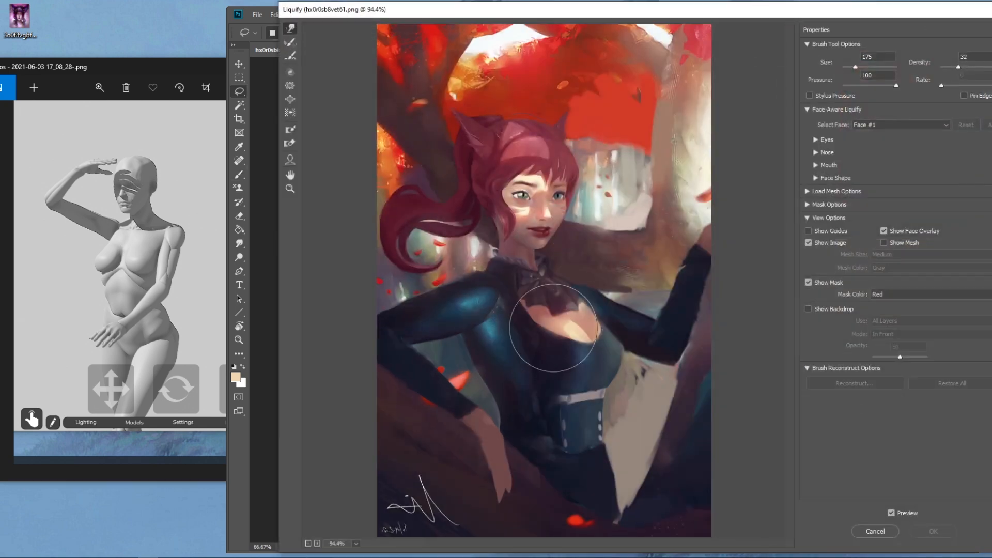
key(bracketright)
key(bracketright)
key(bracketright)
key(bracketright)
key(bracketright)
mouse_move(552, 341)
mouse_down()
mouse_move(524, 301)
mouse_move(563, 346)
mouse_up()
key(bracketleft)
key(bracketleft)
drag(519, 313, 512, 310)
key(bracketleft)
key(bracketleft)
key(bracketleft)
key(bracketleft)
key(bracketleft)
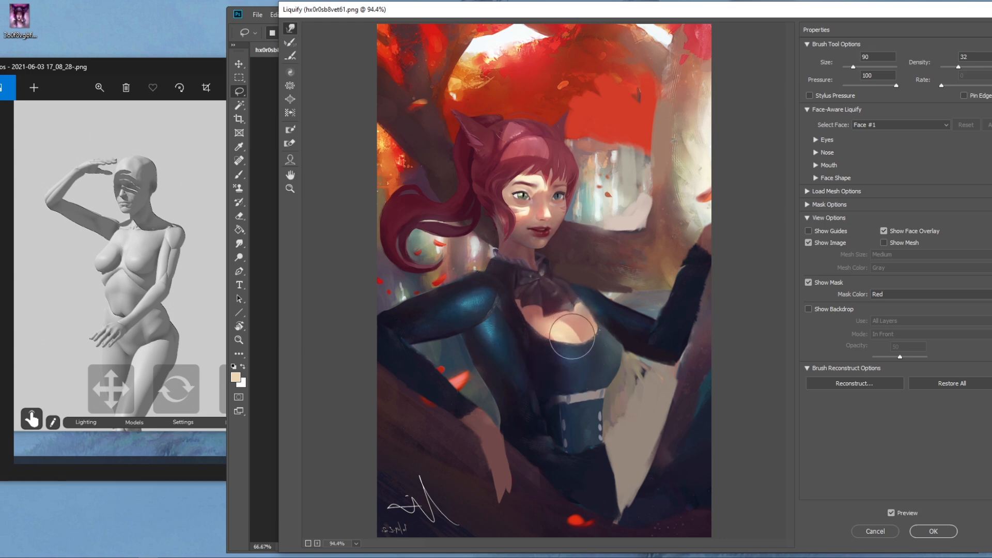
- Refine the bust outline and neckline in Liquify with brush sizes of 100 and 150, and apply the distortion
key(bracketright)
key(bracketright)
key(bracketright)
key(bracketleft)
key(bracketleft)
key(bracketleft)
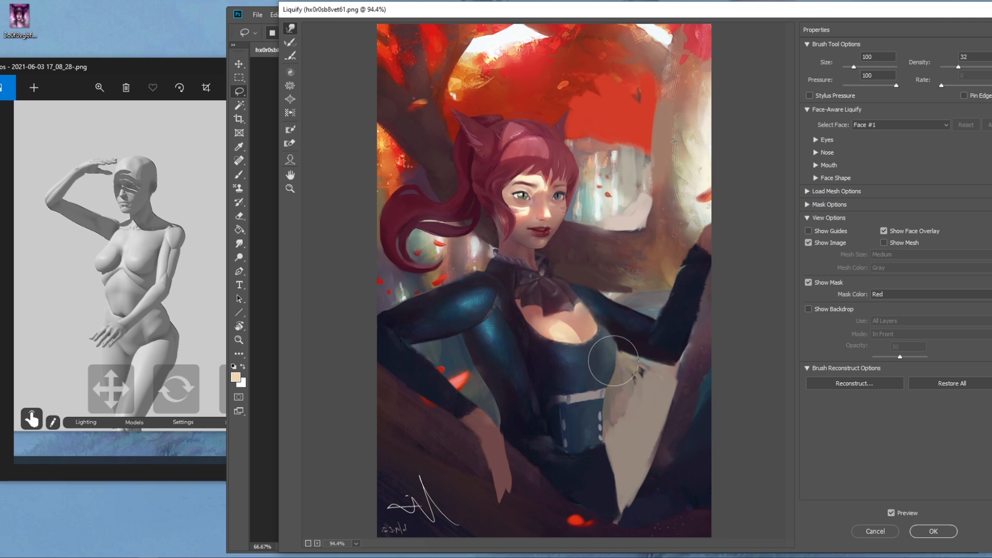
key(bracketright)
key(bracketright)
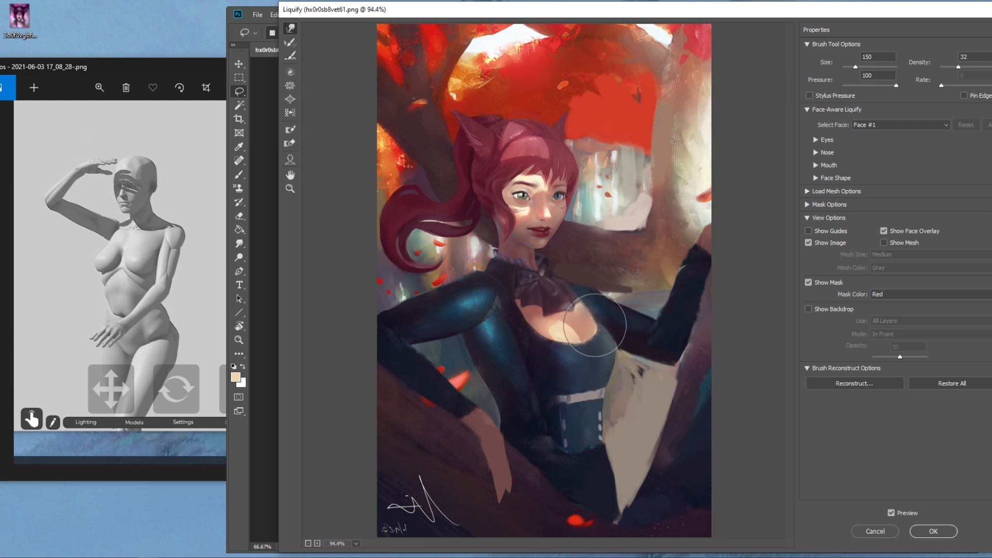
click(917, 530)
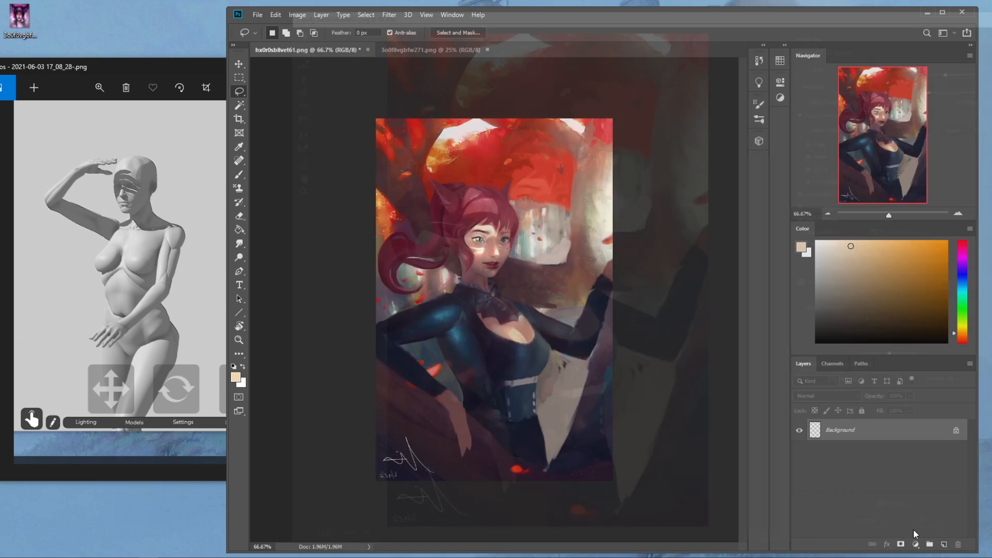
- Flip the canvas back horizontally, sample the light chest skin tone and add a new layer above the background
key(ctrl+shift+h)
key(b)
alt+click(482, 339)
click(944, 544)
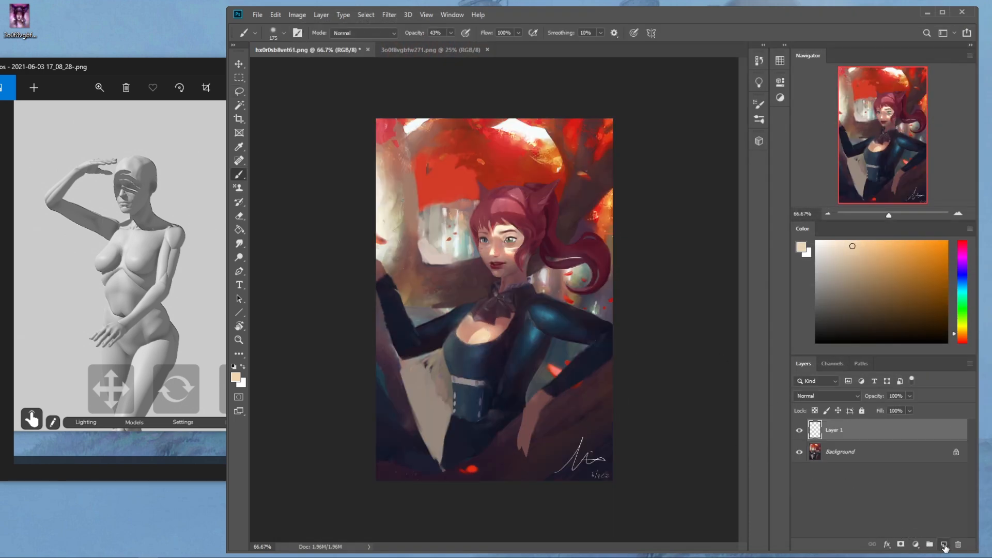
- Paint soft light skin tone over the chest on the new layer at 43% opacity, varying the brush size
key(bracketright)
key(bracketright)
key(bracketright)
mouse_move(461, 326)
mouse_down()
mouse_move(459, 305)
mouse_move(463, 339)
mouse_up()
key(bracketleft)
key(bracketleft)
key(bracketleft)
key(bracketleft)
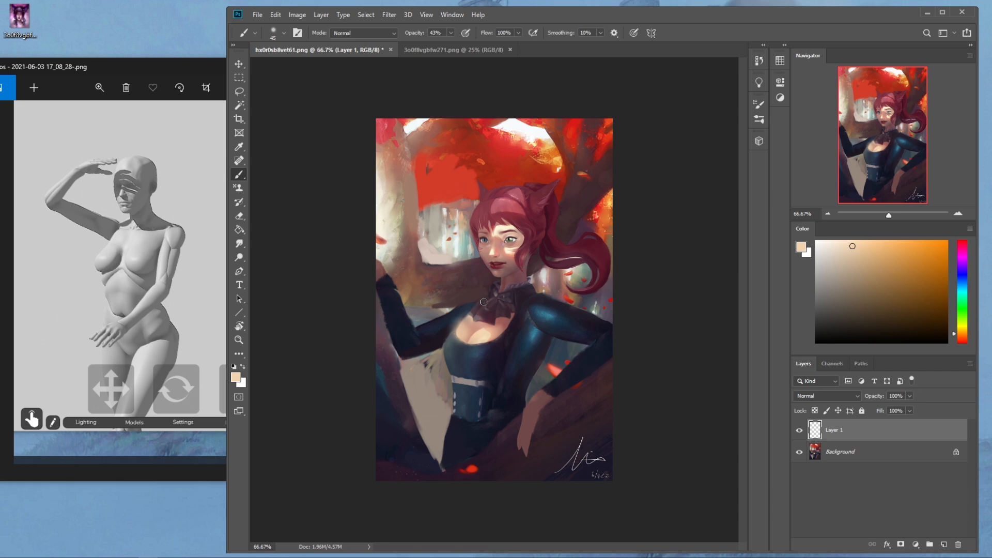
- Sample a pale skin tone and erase the excess highlight around the chest and neckline with a smaller eraser
alt+click(485, 333)
key(ctrl+z)
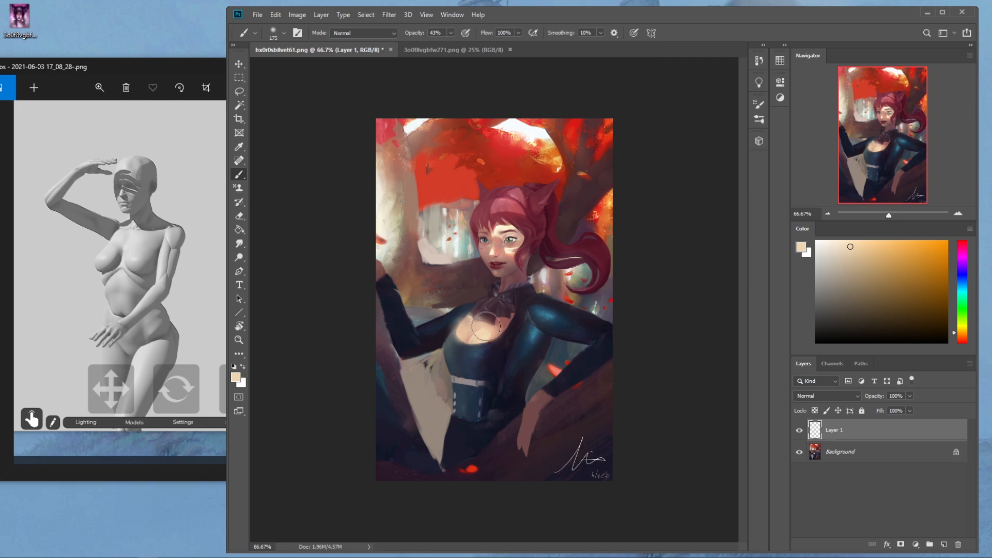
key(e)
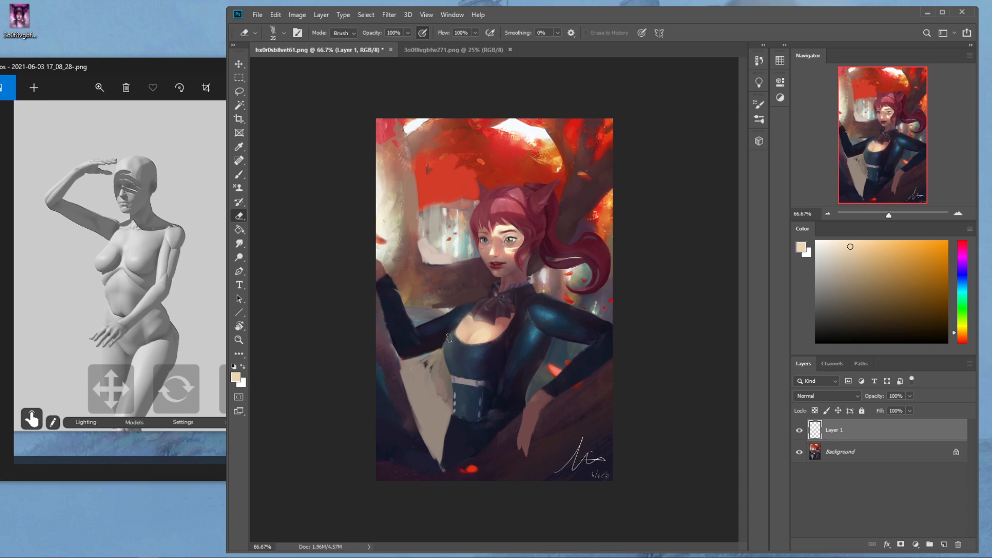
right_click(522, 300)
click(555, 309)
click(697, 140)
drag(545, 202, 496, 276)
key(bracketleft)
key(bracketleft)
key(bracketleft)
mouse_move(492, 317)
mouse_down()
mouse_move(467, 321)
mouse_move(508, 330)
mouse_move(472, 372)
mouse_up()
- Blend the chest highlight with the Smudge tool and merge the paint layer into the background
click(239, 244)
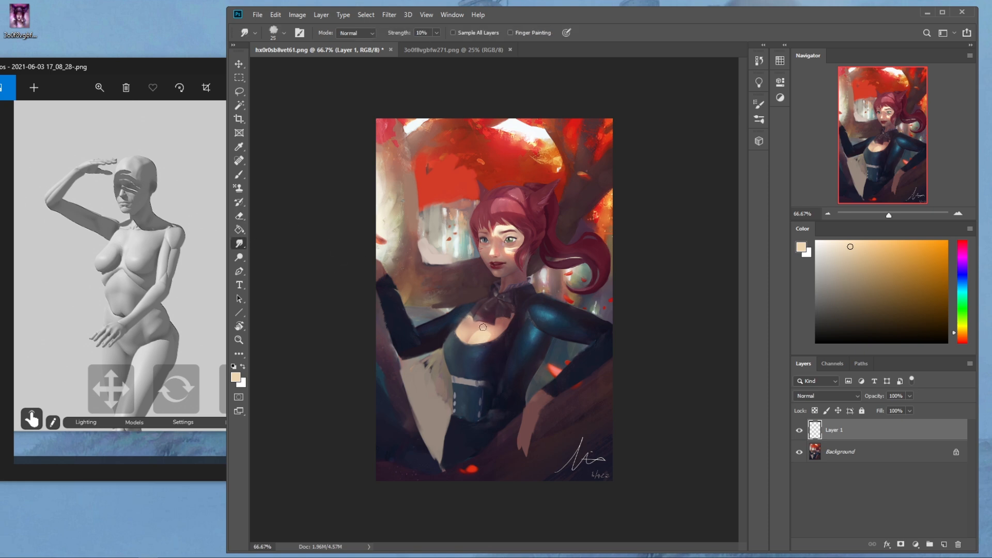
right_click(836, 431)
click(858, 424)
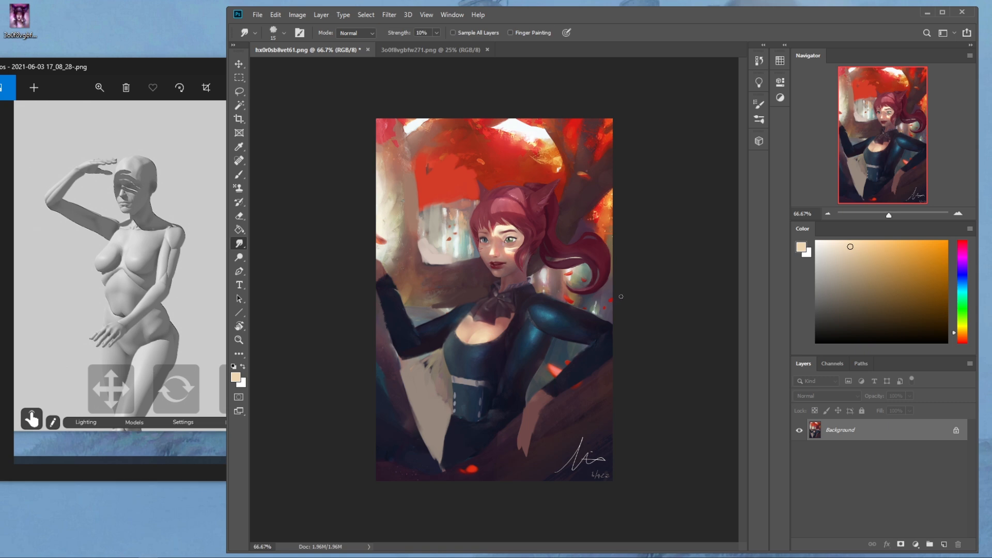
- Flip the painting horizontally and nudge the chest and neckline with Liquify using a 125 px brush
key(ctrl+f)
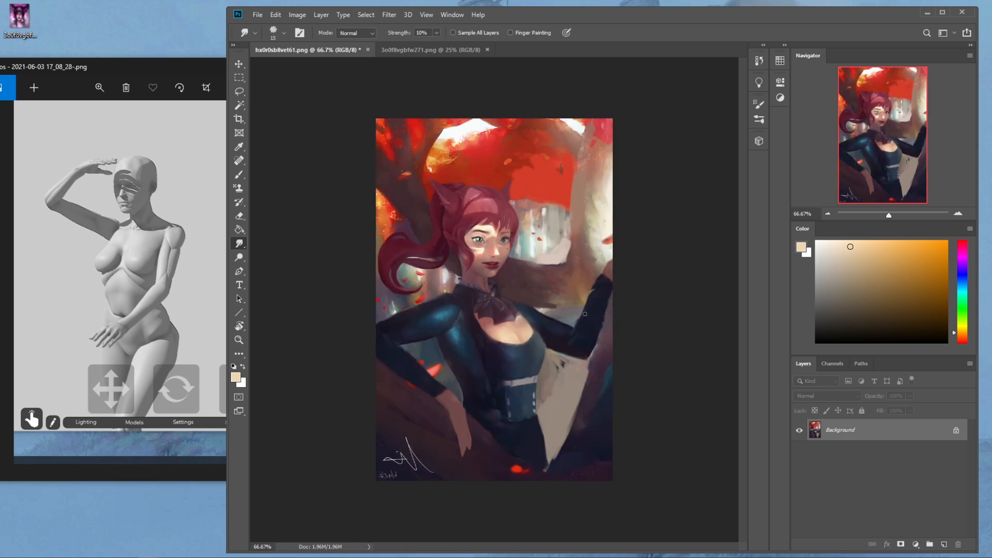
click(389, 14)
click(402, 98)
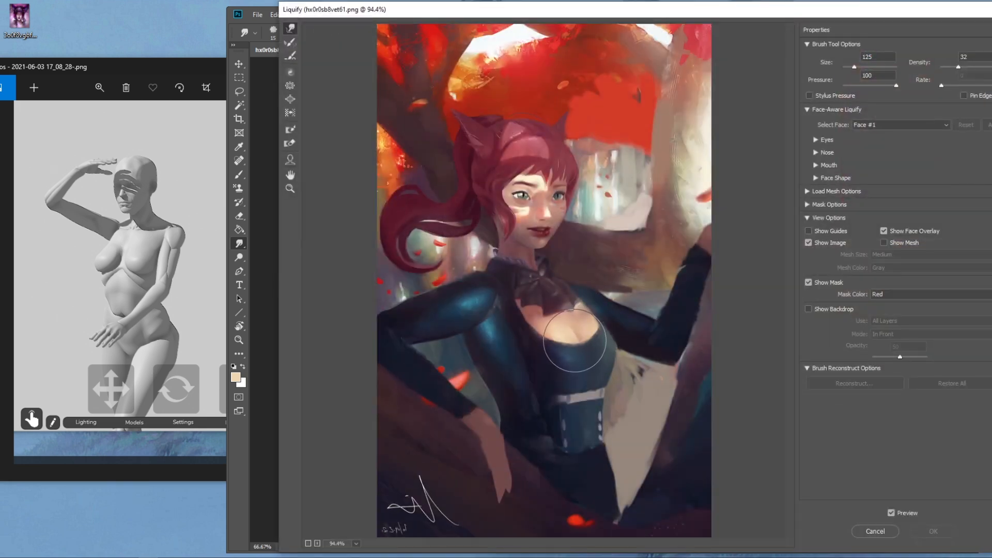
mouse_move(574, 341)
mouse_down()
mouse_move(589, 337)
mouse_move(570, 342)
mouse_up()
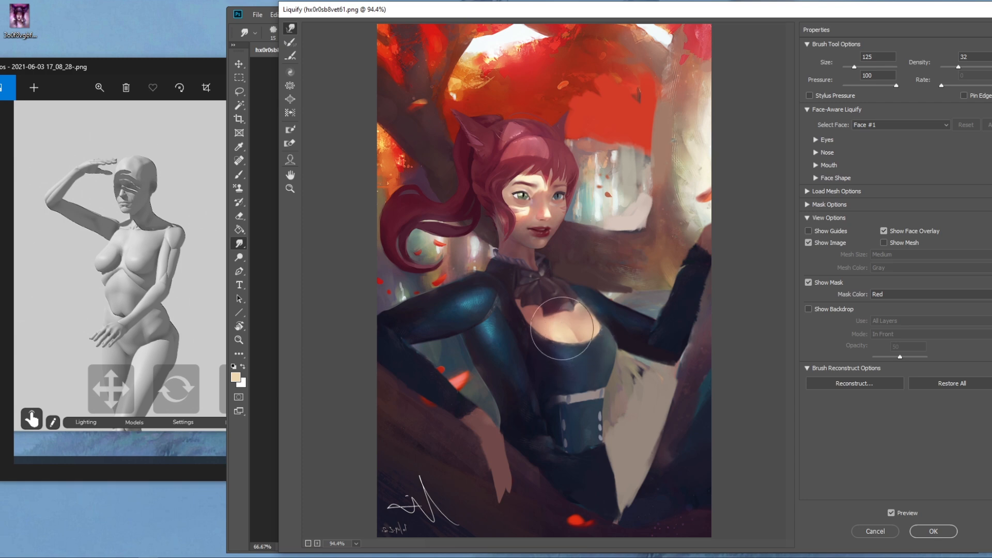
click(934, 532)
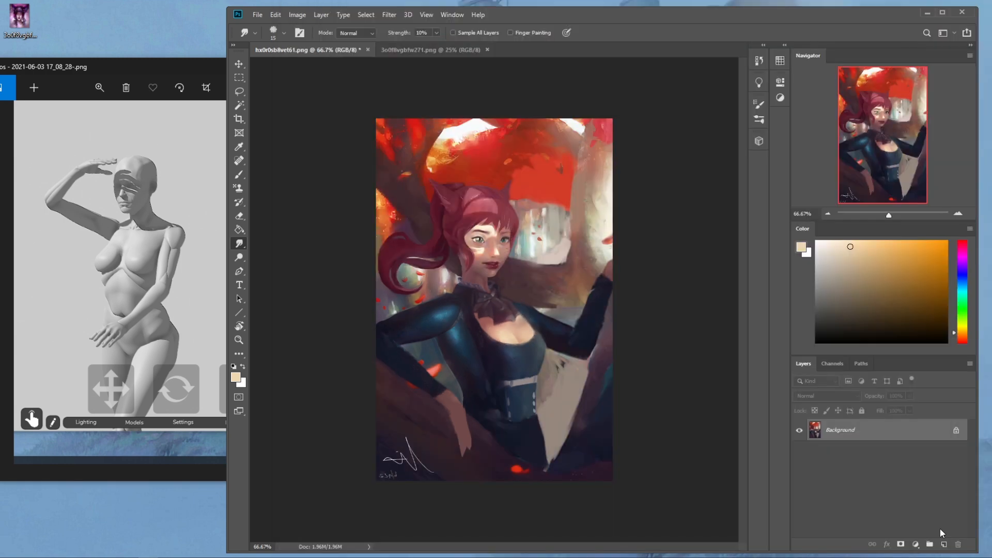
- Sample the reddish shadow tone beneath the bow and lasso jagged shadow shapes across the exposed chest
key(b)
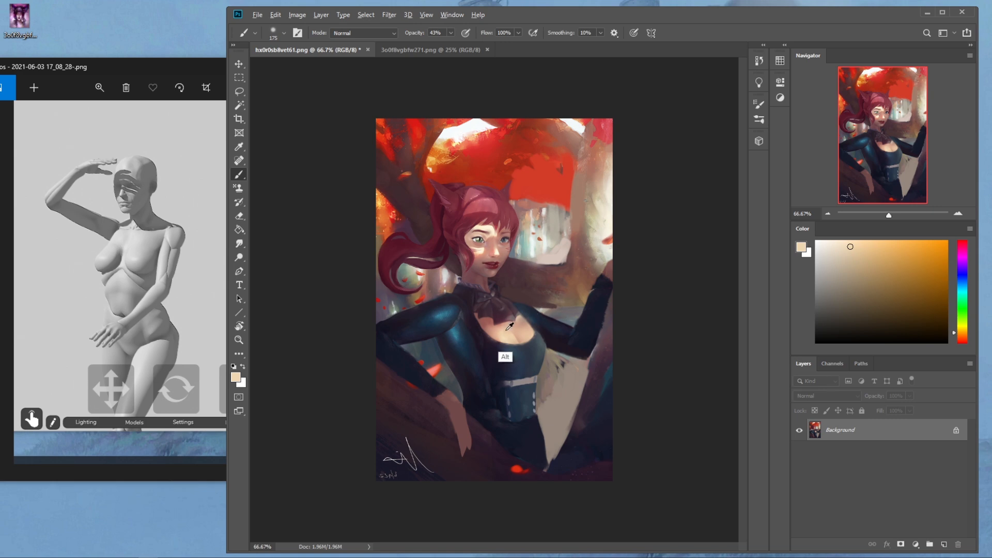
alt+click(489, 319)
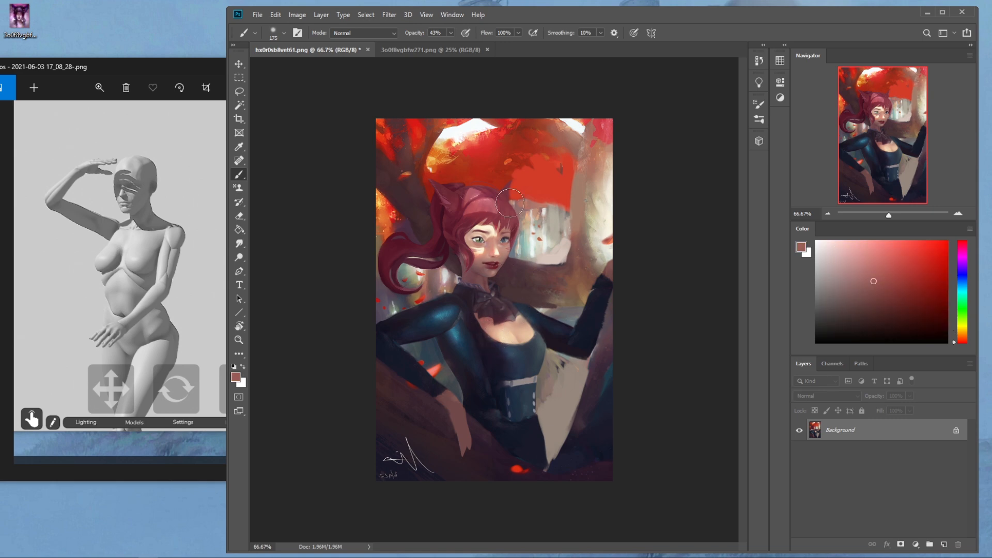
key(l)
mouse_move(535, 318)
mouse_down()
mouse_move(482, 327)
mouse_move(515, 338)
mouse_move(540, 326)
mouse_move(489, 322)
mouse_move(511, 322)
mouse_move(515, 348)
mouse_up()
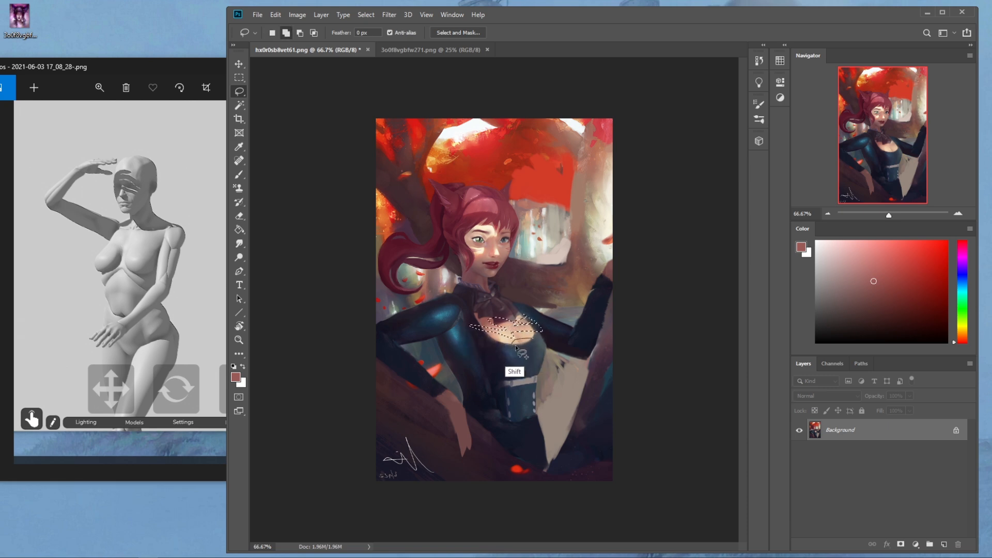
click(560, 341)
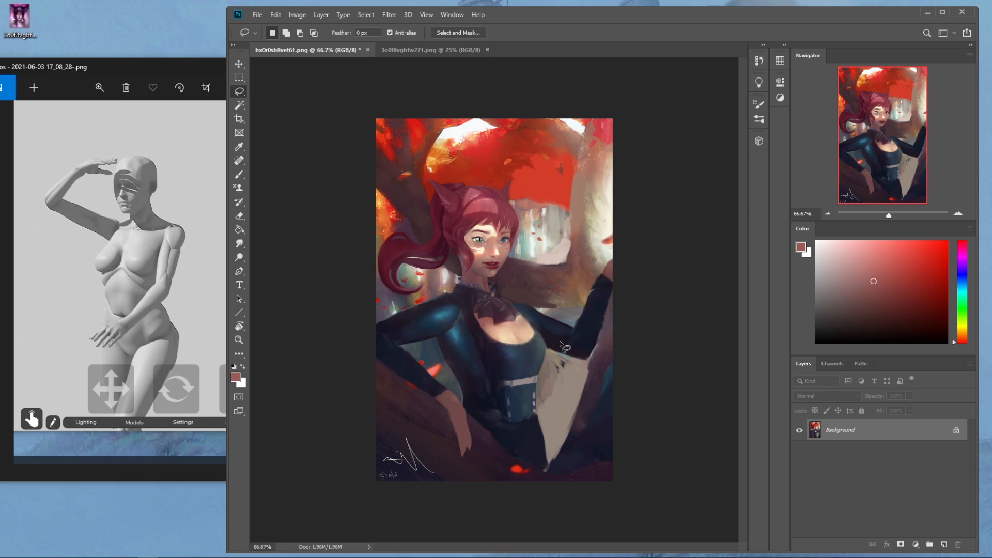
- Paint the cast-shadow shapes on the chest on a new layer using a much larger brush
click(945, 545)
key(b)
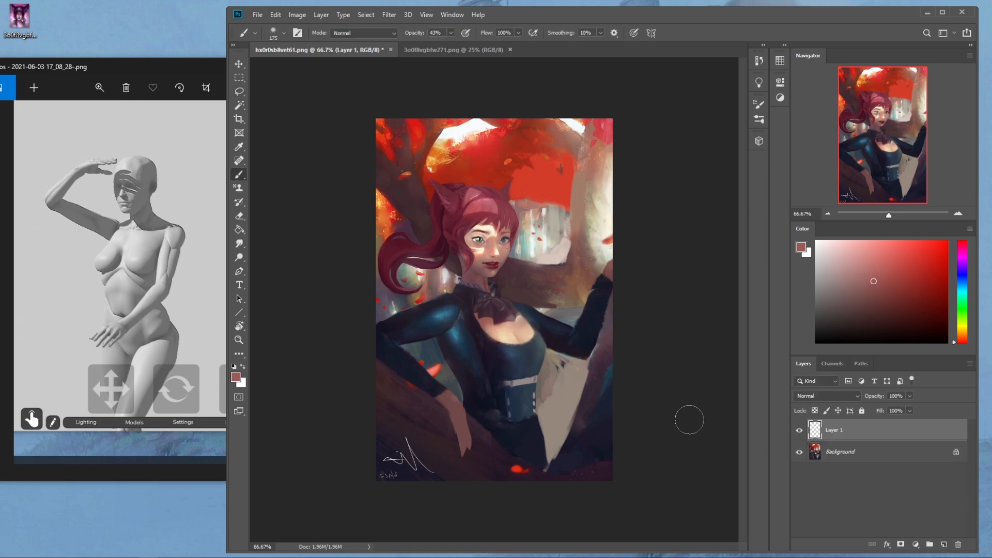
key(])
key(])
key(])
key(])
key(])
key(])
key(])
click(524, 332)
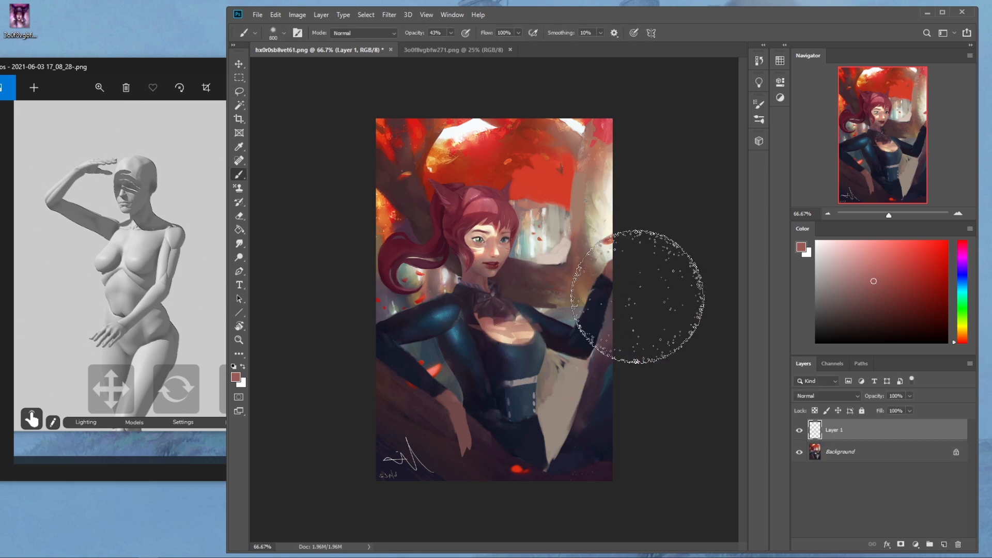
key(ctrl)
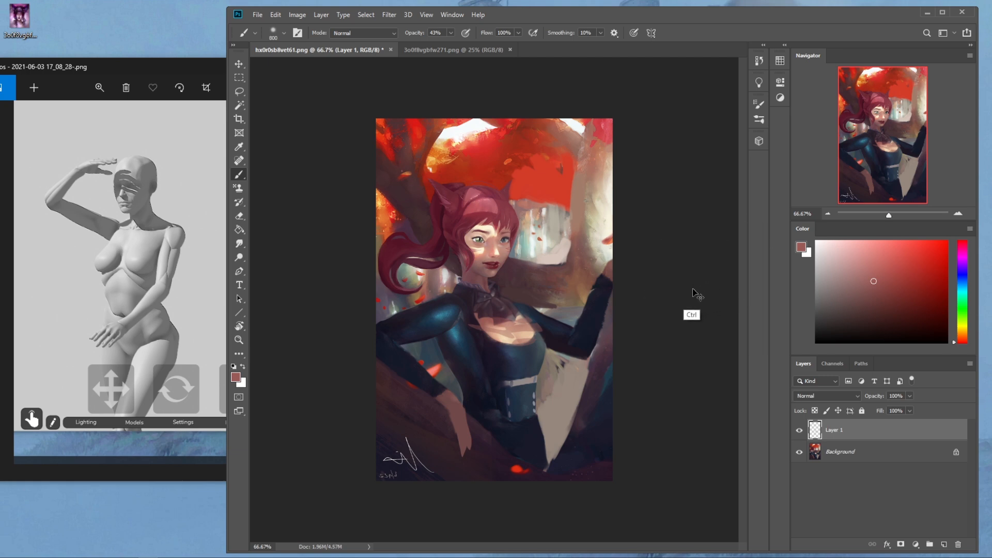
- Sample a dark purple from the painting, clear the selection and set the shadow layer's blend mode to Darken
key(alt)
alt+click(550, 328)
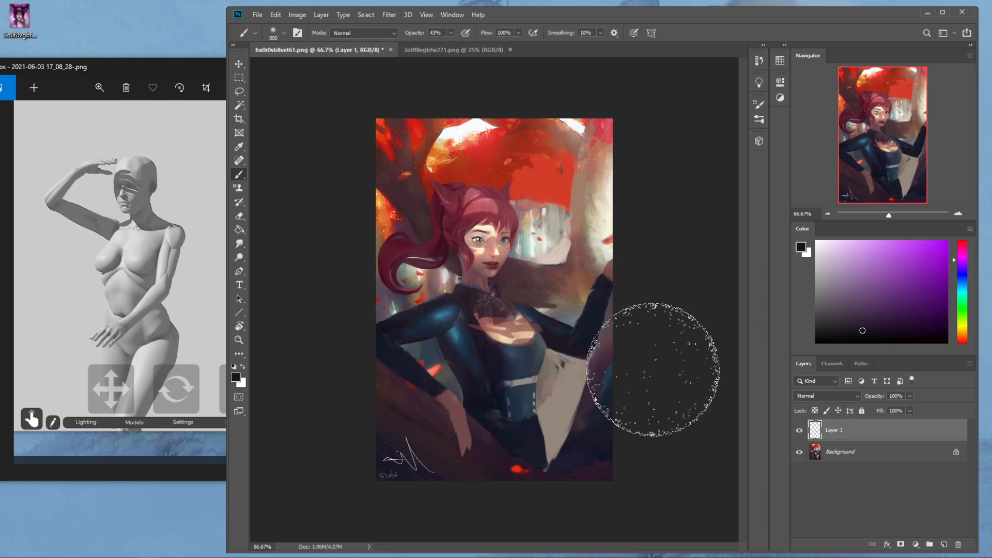
key(m)
right_click(545, 321)
click(566, 326)
click(827, 396)
click(806, 326)
- Soften the chest shadow layer with a Gaussian Blur of 4.5 pixels radius
click(389, 15)
mouse_move(405, 138)
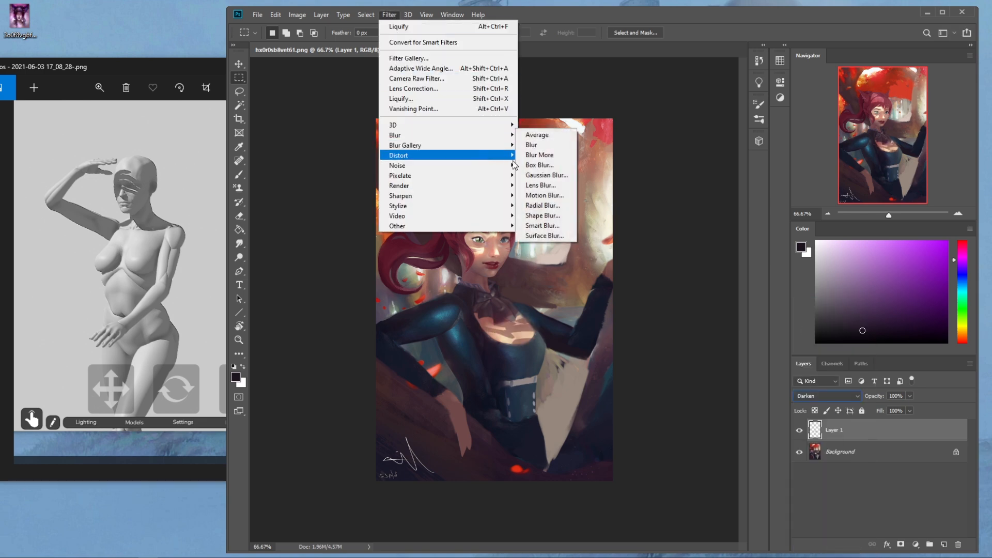
click(540, 176)
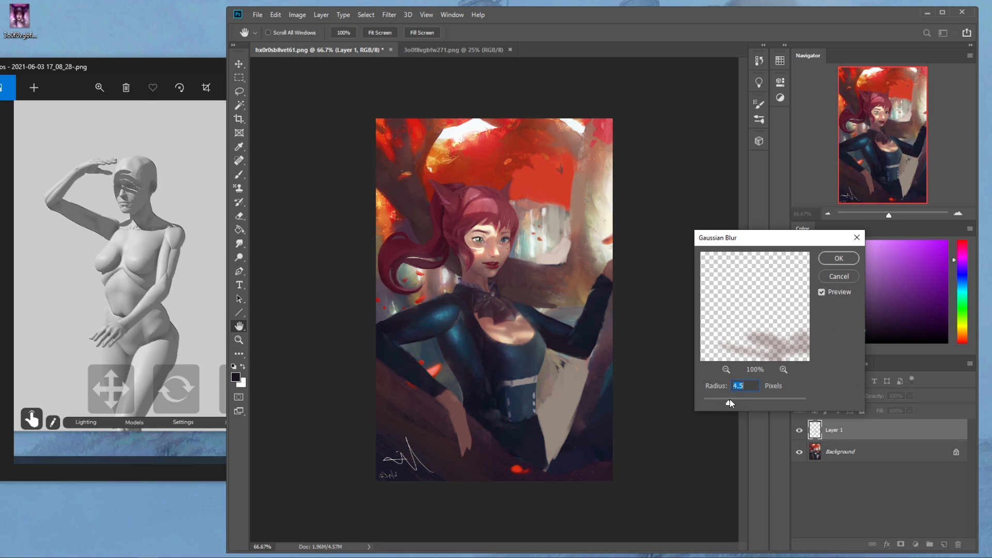
click(839, 258)
- Lightly erase part of the blurred shadow across the upper chest with a 500 px eraser
key(e)
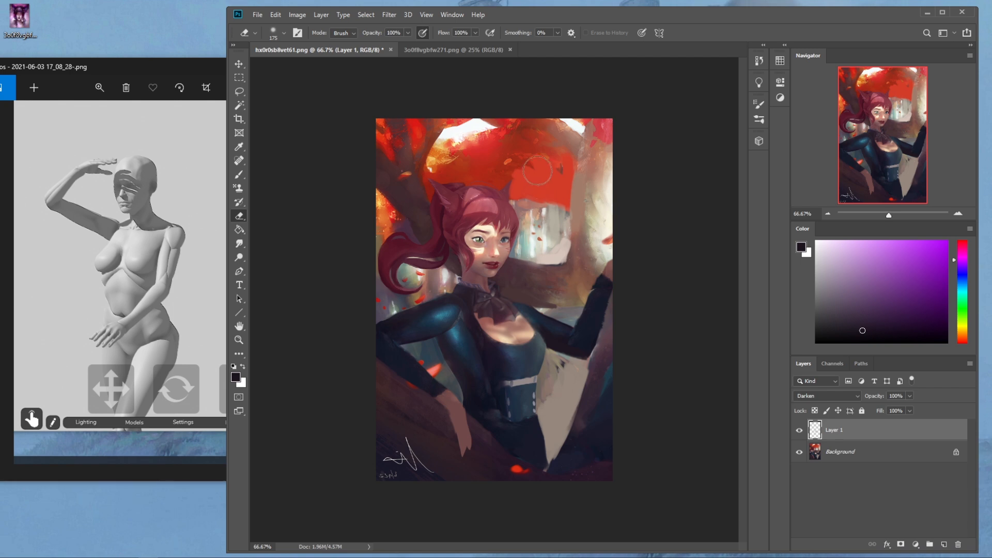
key(bracketright)
key(bracketright)
key(bracketright)
mouse_move(517, 314)
mouse_down()
mouse_move(480, 334)
mouse_move(486, 321)
mouse_up()
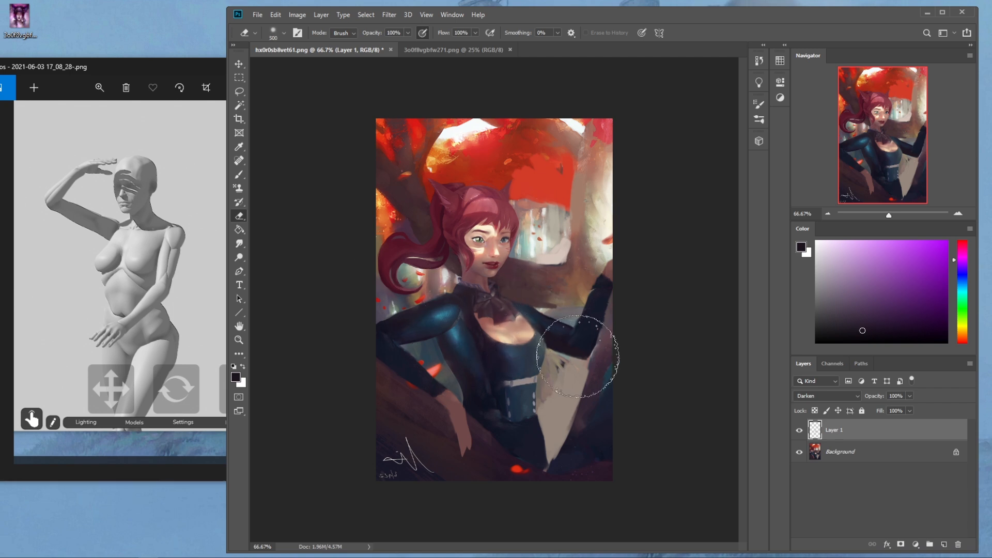
- Lasso small light patches on the chest, collar, both shoulders and the bent upper arm
key(l)
mouse_move(502, 337)
mouse_down()
mouse_move(479, 337)
mouse_move(502, 341)
mouse_up()
drag(455, 309, 456, 310)
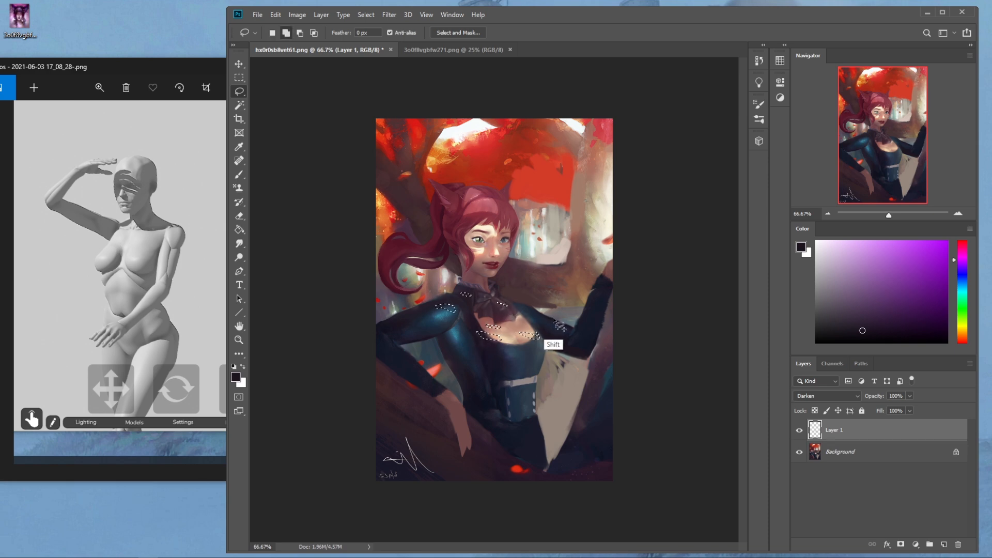
drag(558, 323, 562, 329)
key(alt)
drag(525, 360, 527, 362)
mouse_move(411, 332)
mouse_down()
mouse_move(406, 322)
mouse_move(413, 331)
mouse_up()
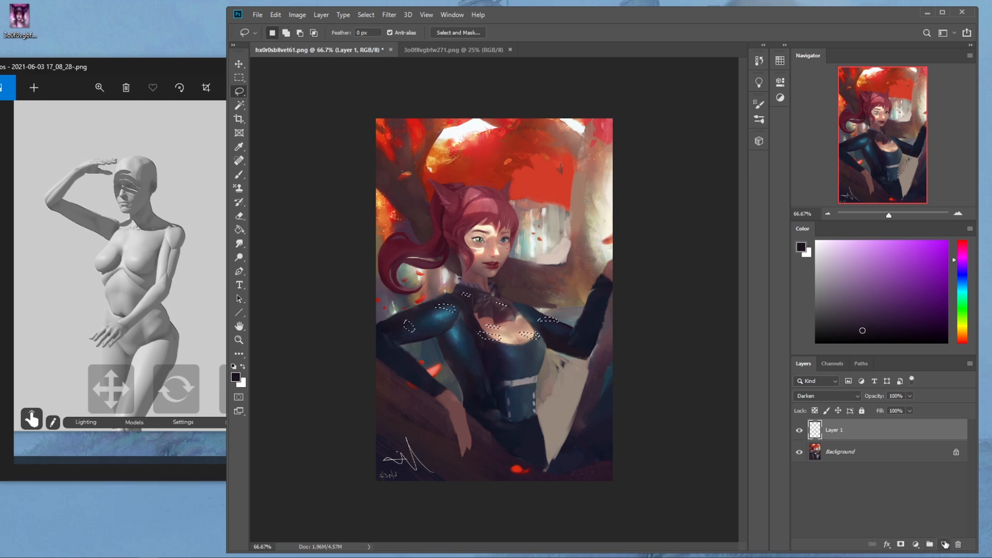
- Add a new layer above the shadow layer and set its blend mode to Color Dodge
click(944, 544)
click(823, 397)
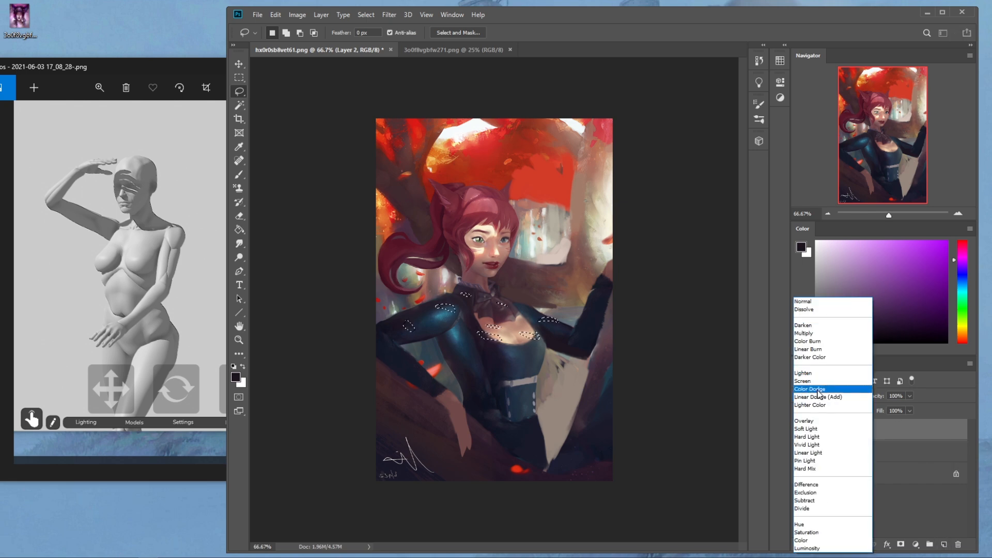
click(819, 389)
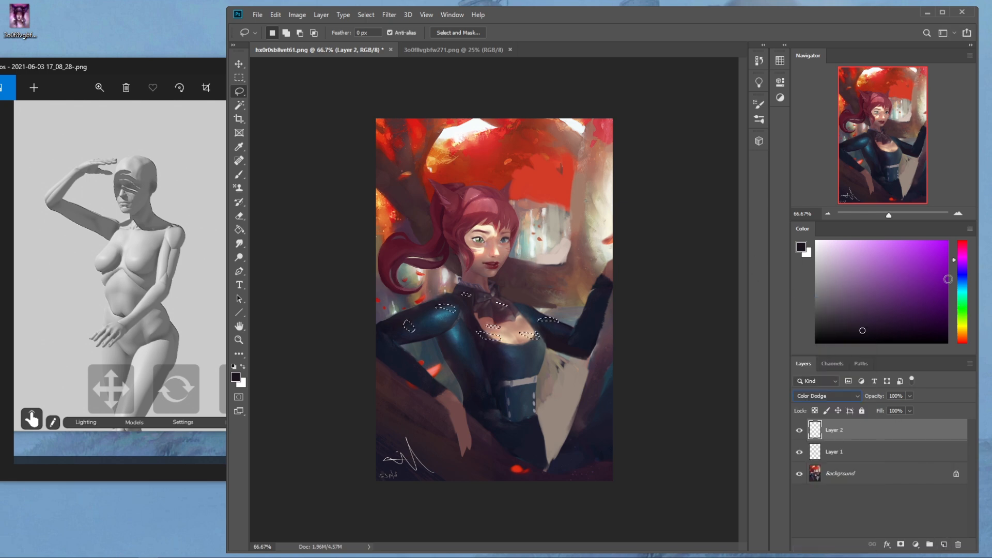
- Fill the selected light patches with a very pale yellow and clear the selection
click(962, 329)
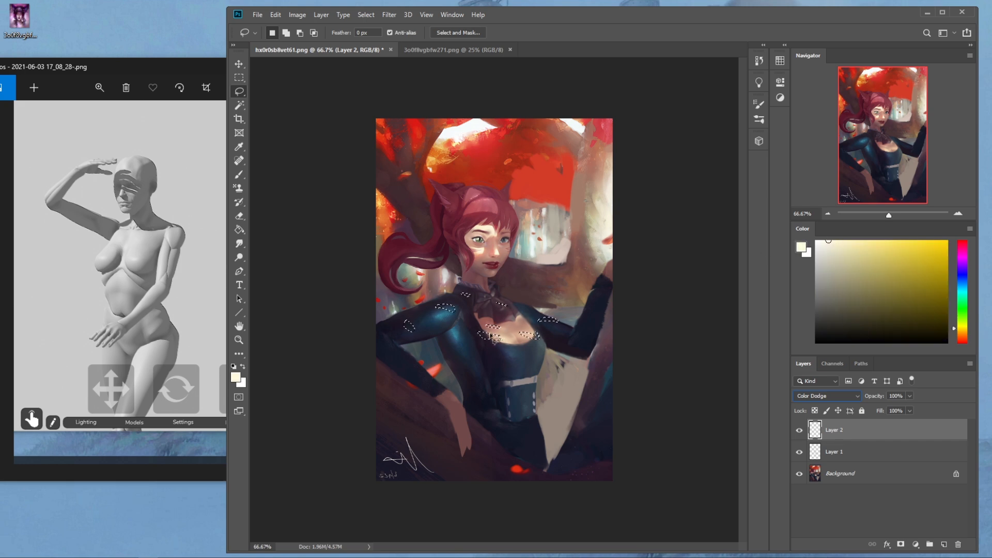
key(g)
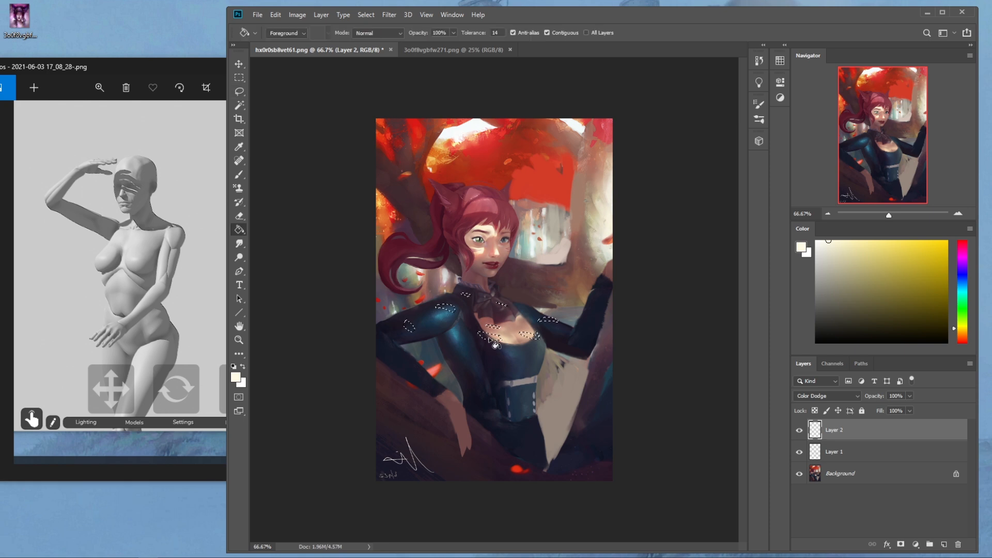
key(m)
right_click(531, 314)
click(542, 326)
- Reduce the Color Dodge layer's fill to 62% and apply a Gaussian Blur of 3.8 pixels radius
click(910, 411)
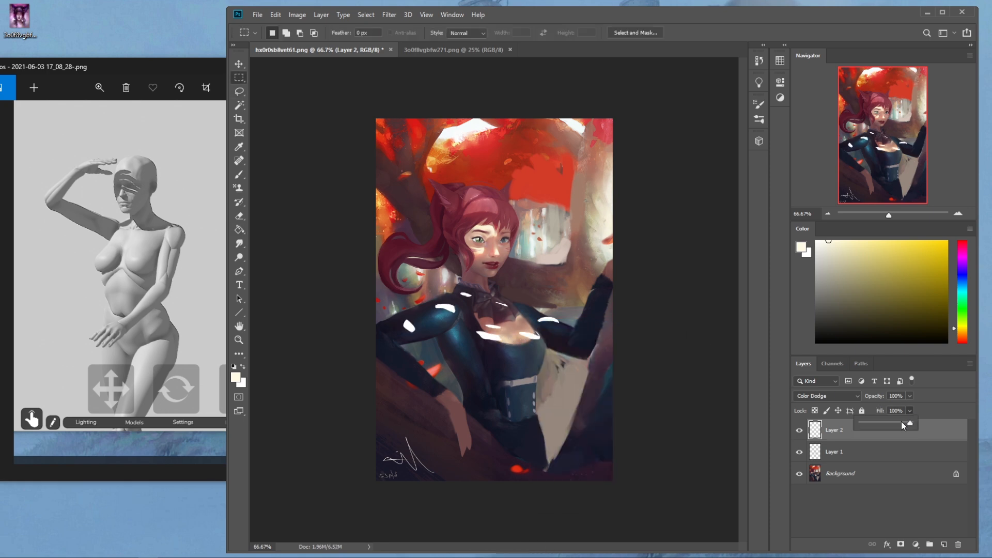
click(891, 422)
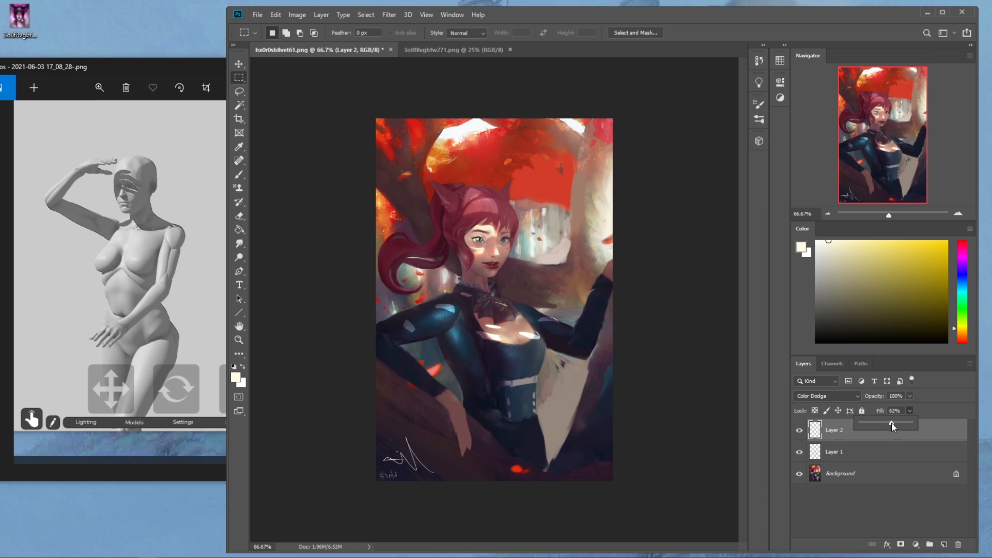
click(390, 14)
mouse_move(444, 135)
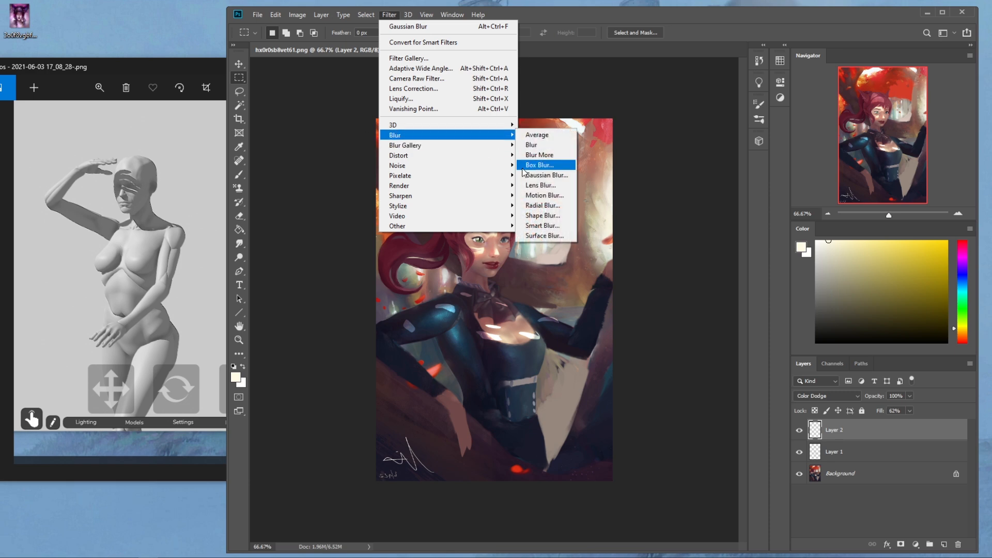
click(524, 175)
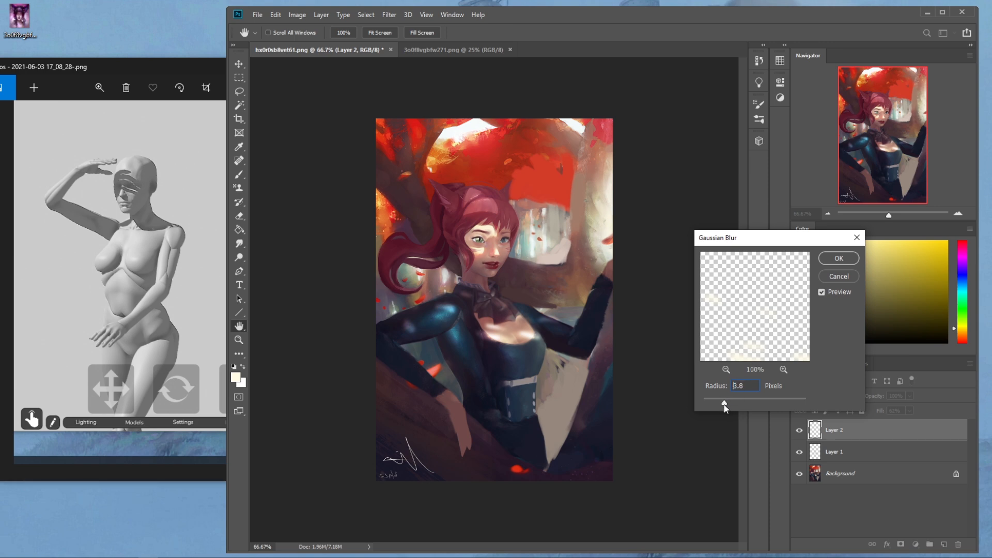
click(839, 258)
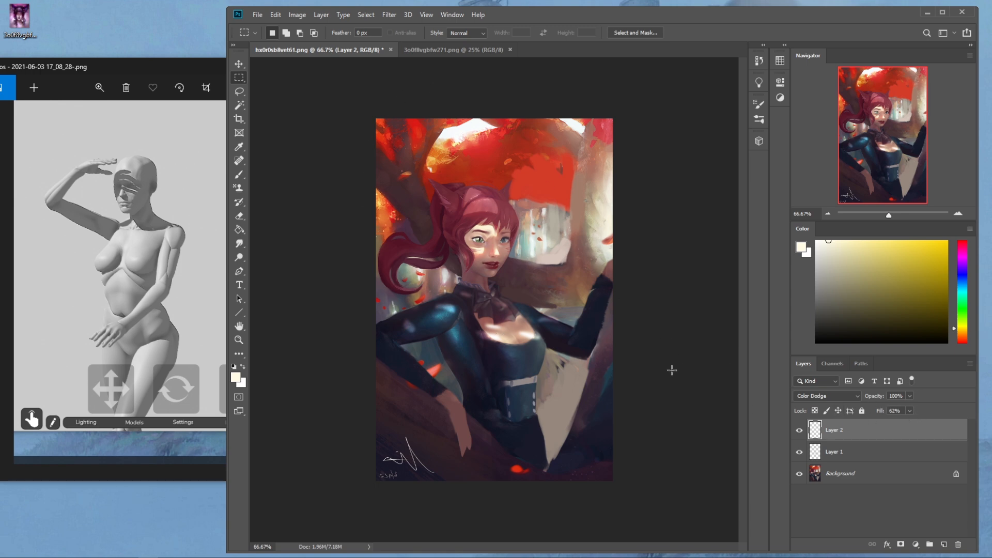
- Lasso additional dappled light patches on the corset, waist, bust, sleeves and shoulder
key(l)
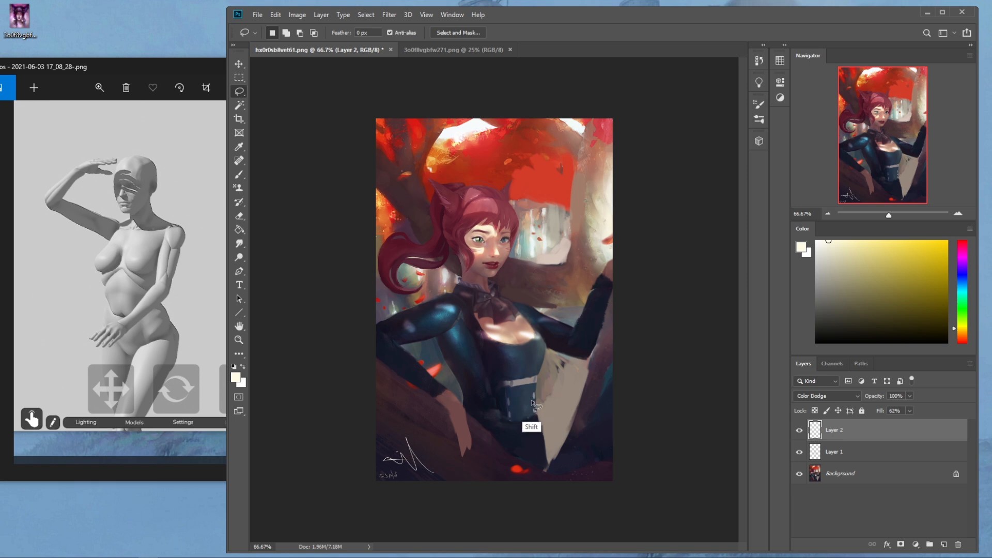
mouse_move(532, 402)
mouse_down()
mouse_move(489, 394)
mouse_move(542, 400)
mouse_move(490, 394)
mouse_move(519, 403)
mouse_move(533, 396)
mouse_move(497, 384)
mouse_move(512, 388)
mouse_move(499, 400)
mouse_move(521, 398)
mouse_move(484, 382)
mouse_up()
key(shift)
mouse_move(418, 371)
mouse_down()
mouse_move(396, 362)
mouse_move(418, 371)
mouse_up()
drag(377, 336, 394, 346)
drag(410, 308, 407, 309)
drag(531, 373, 536, 373)
drag(573, 325, 572, 328)
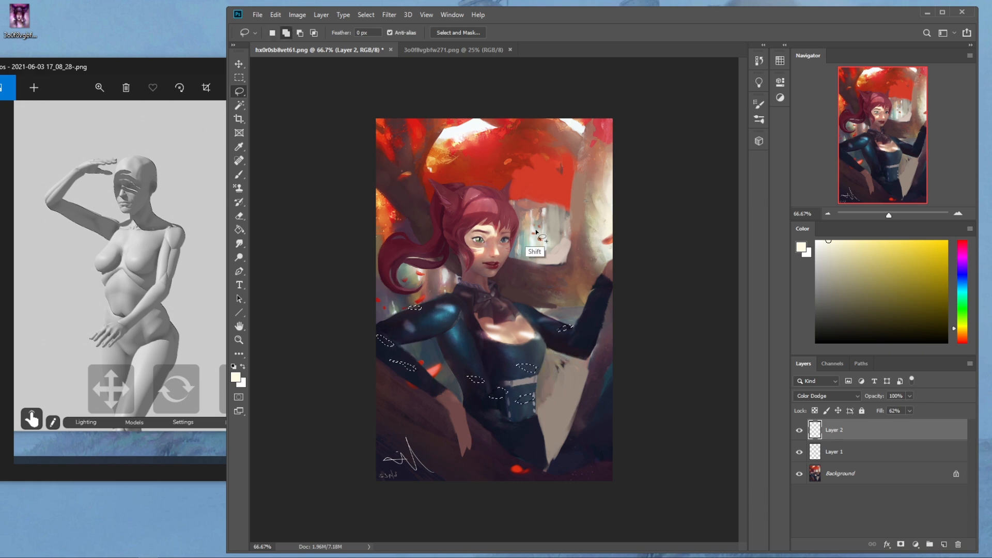
- Add lasso patches on the hair and cat ears, brush pale yellow into all selected patches, and deselect
mouse_move(506, 207)
mouse_down()
mouse_move(487, 190)
mouse_move(430, 181)
mouse_move(442, 186)
mouse_up()
mouse_move(453, 222)
mouse_down()
mouse_move(485, 211)
mouse_move(517, 217)
mouse_move(510, 196)
mouse_move(489, 207)
mouse_up()
key(shift)
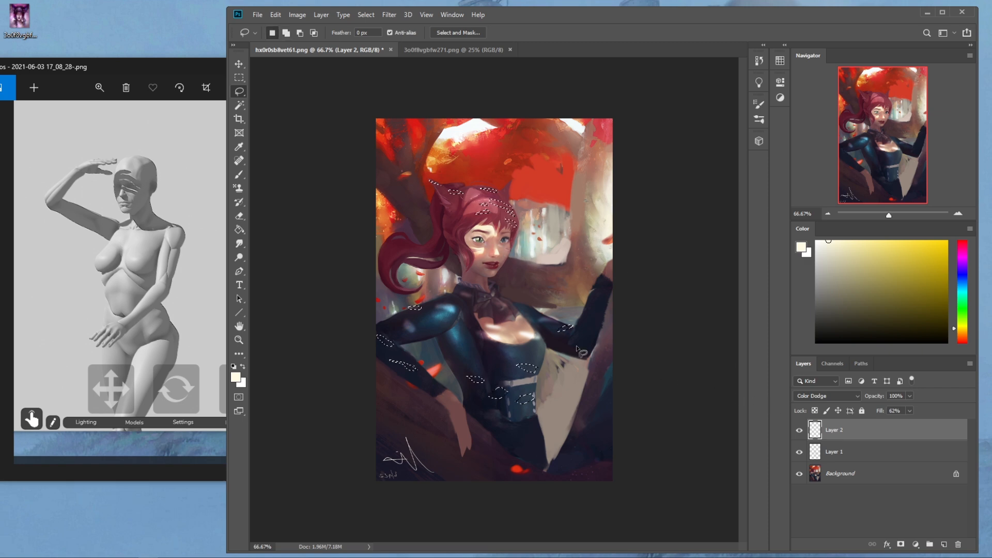
key(b)
key(ctrl+d)
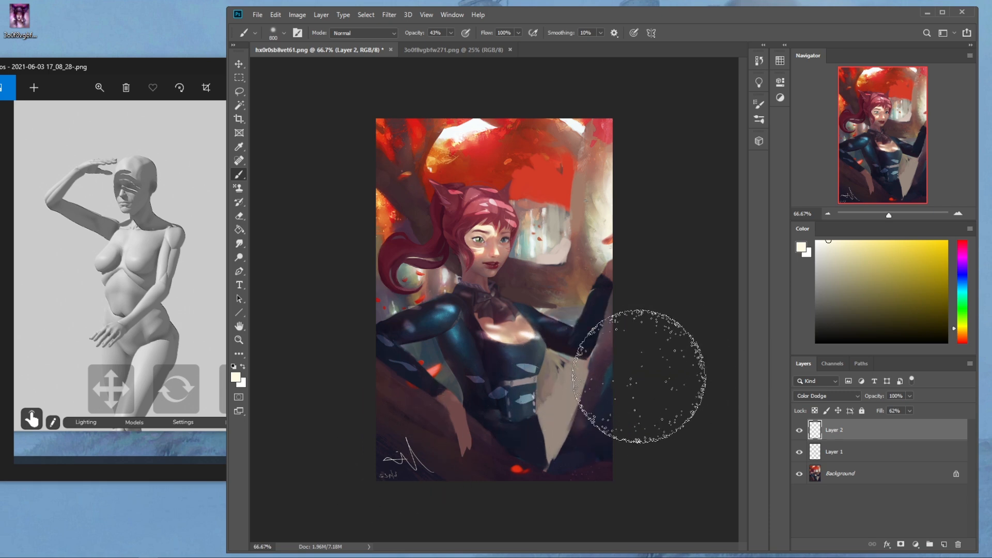
- Invert the light-patch selection and invert it back
key(m)
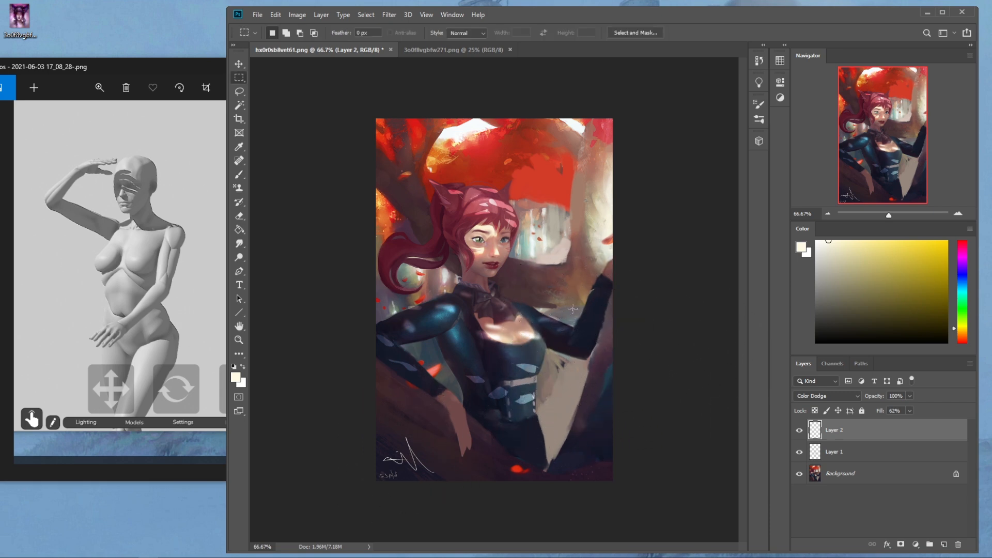
right_click(572, 308)
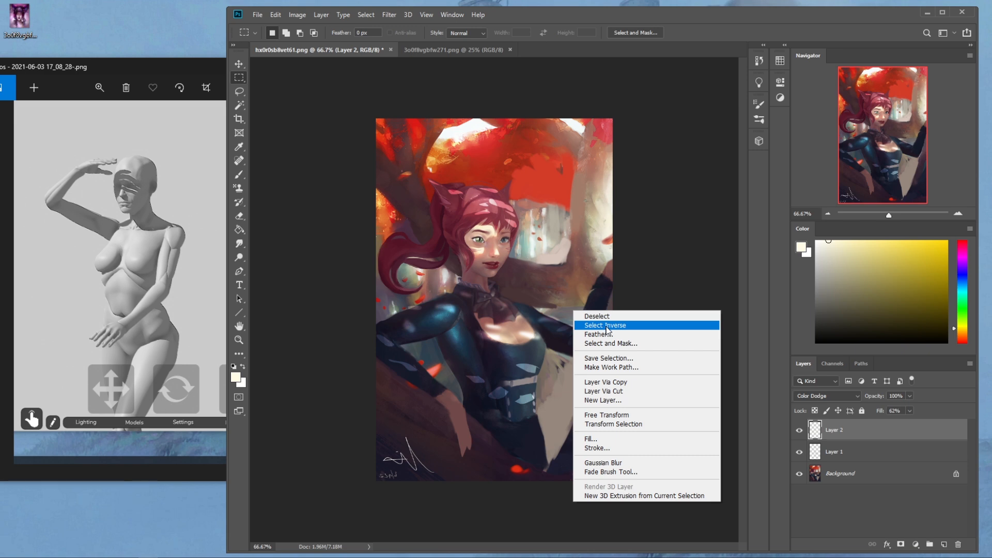
click(607, 326)
right_click(595, 319)
click(610, 332)
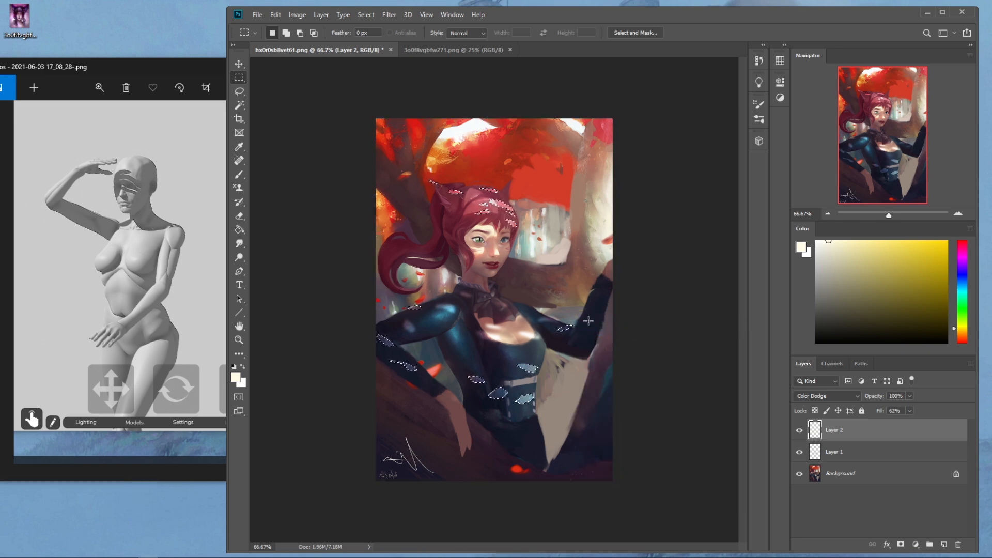
- Lasso a region around the chest and shoulders and invert the selection to exclude that region
key(l)
key(alt)
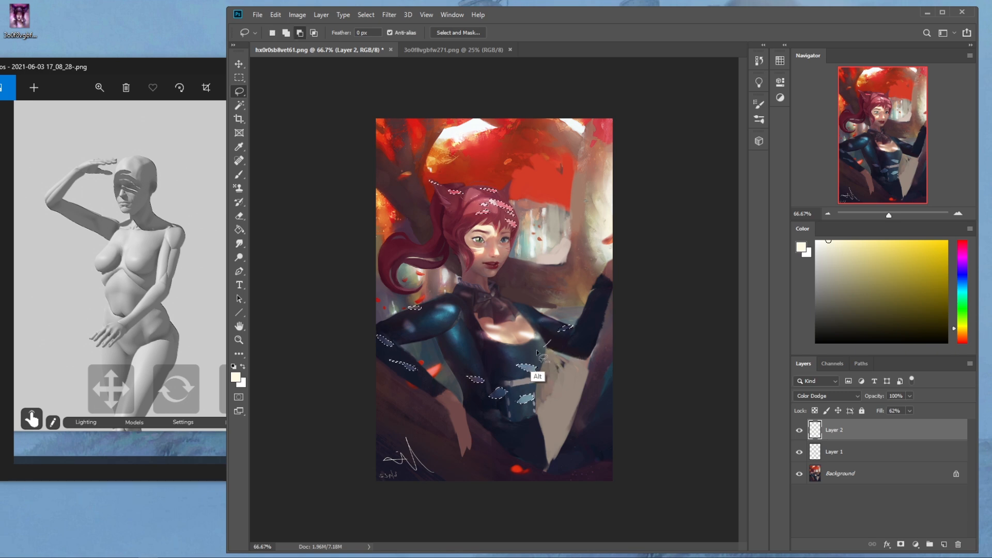
mouse_move(458, 288)
mouse_down()
mouse_move(527, 285)
mouse_move(566, 319)
mouse_up()
drag(547, 353, 547, 351)
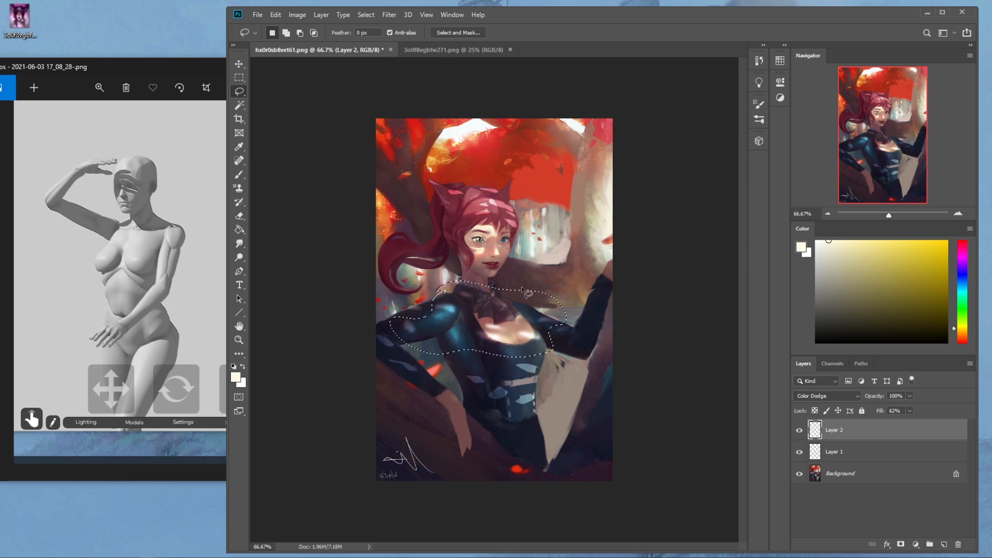
key(m)
right_click(516, 309)
click(537, 328)
- Apply a Gaussian Blur of 3.6 pixels radius to the light patches outside the chest region and deselect
click(389, 14)
mouse_move(413, 135)
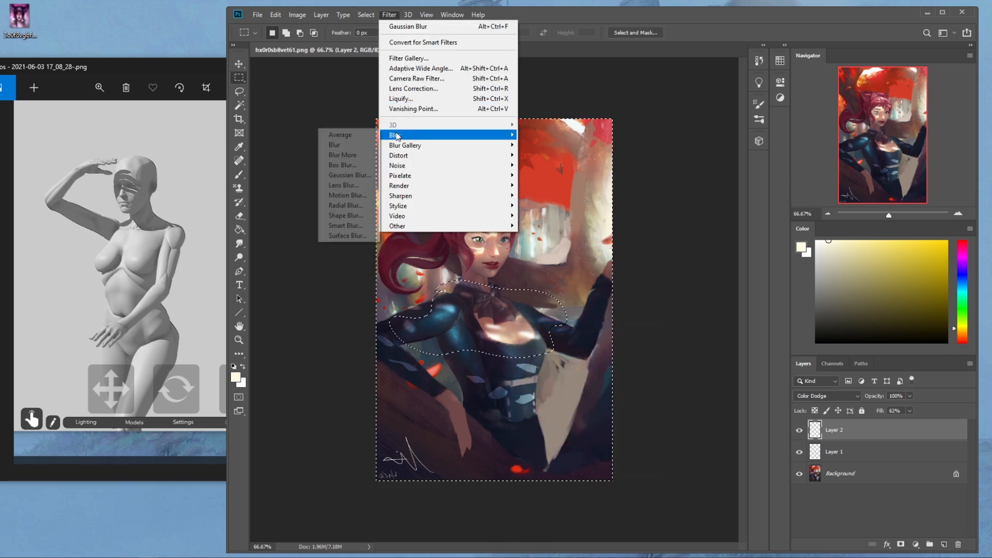
click(349, 175)
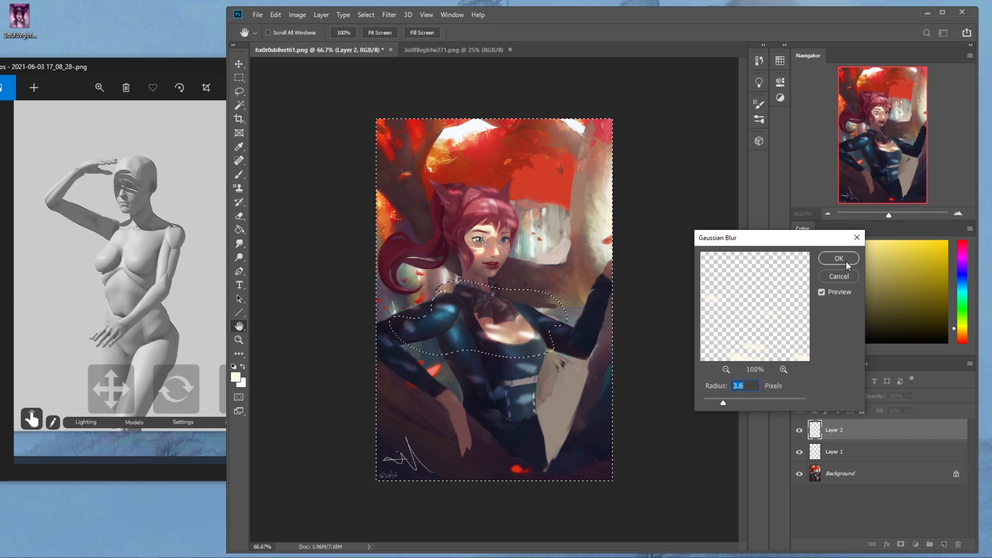
click(843, 267)
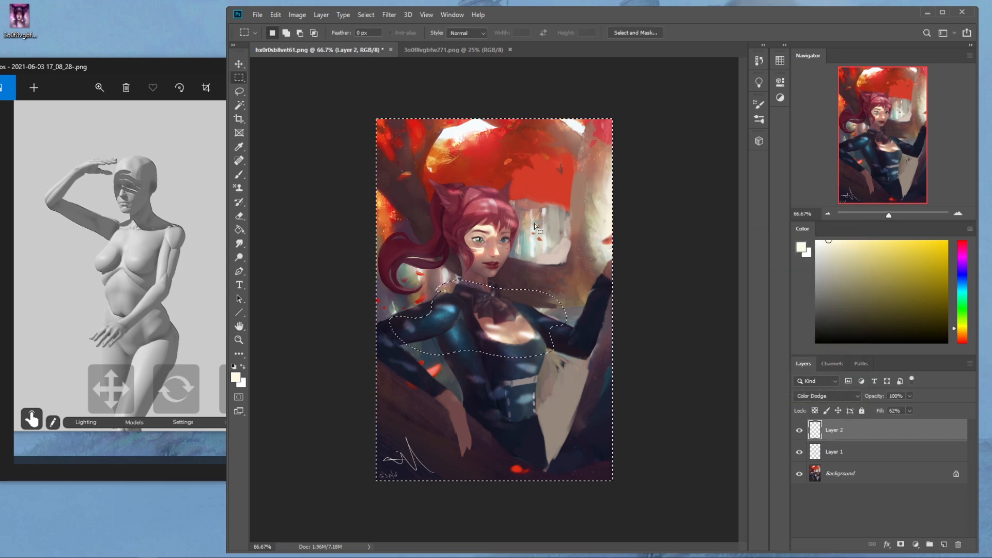
right_click(557, 285)
click(571, 290)
- Flip the canvas horizontally and flatten the image into a single background layer
key(F2)
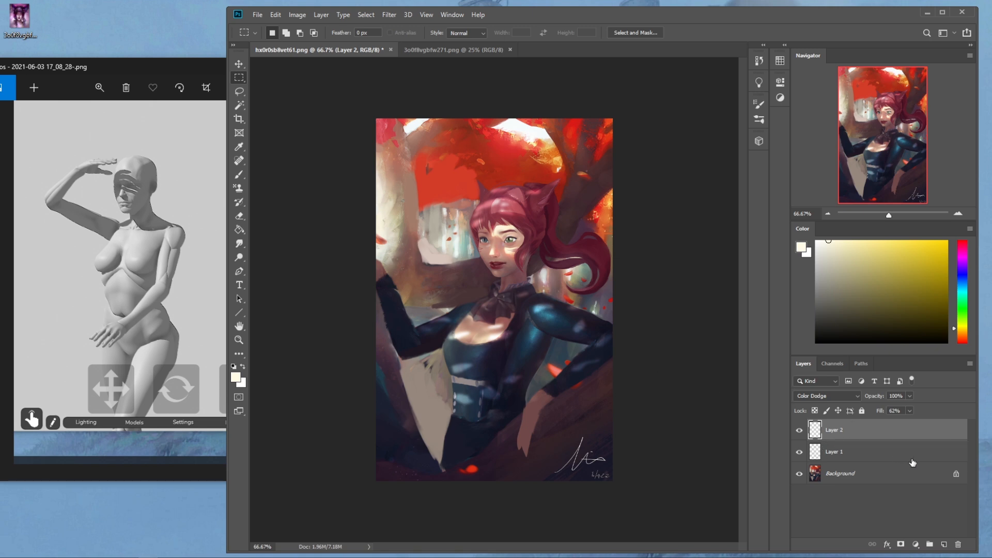
right_click(863, 451)
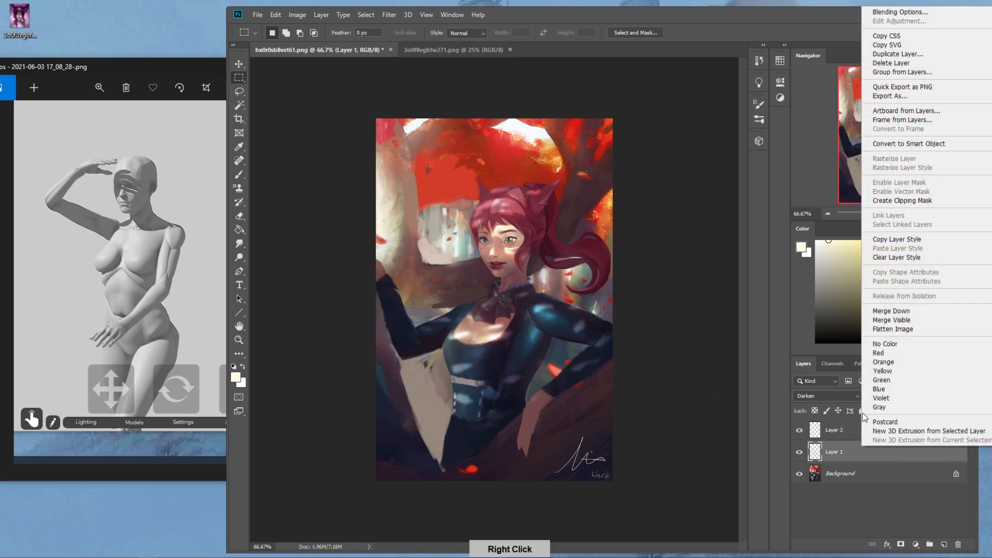
click(884, 329)
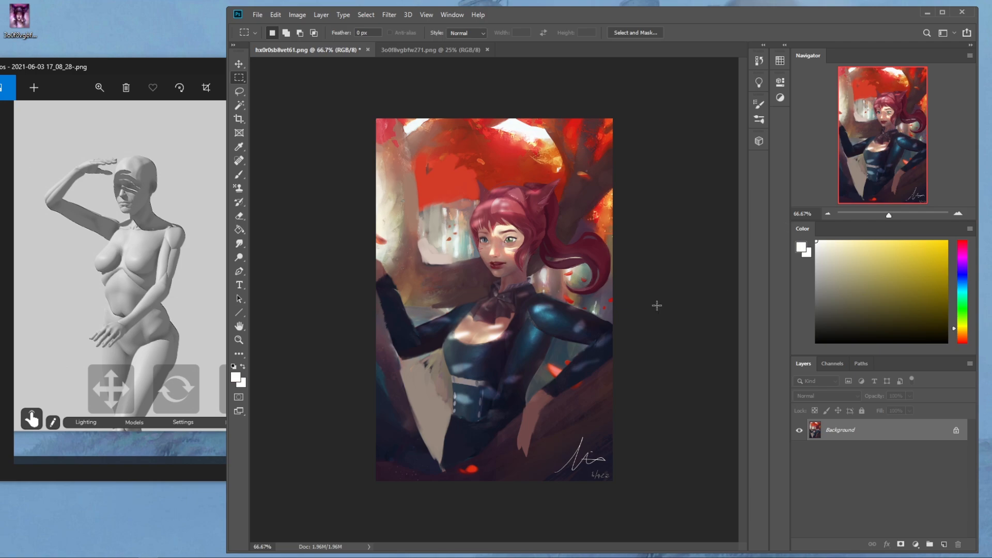
- Try a soft white haze over the upper background with a size 1400 brush at 43% opacity and undo it
key(b)
key(bracketleft)
key(bracketleft)
click(440, 126)
key(bracketright)
key(bracketright)
key(bracketright)
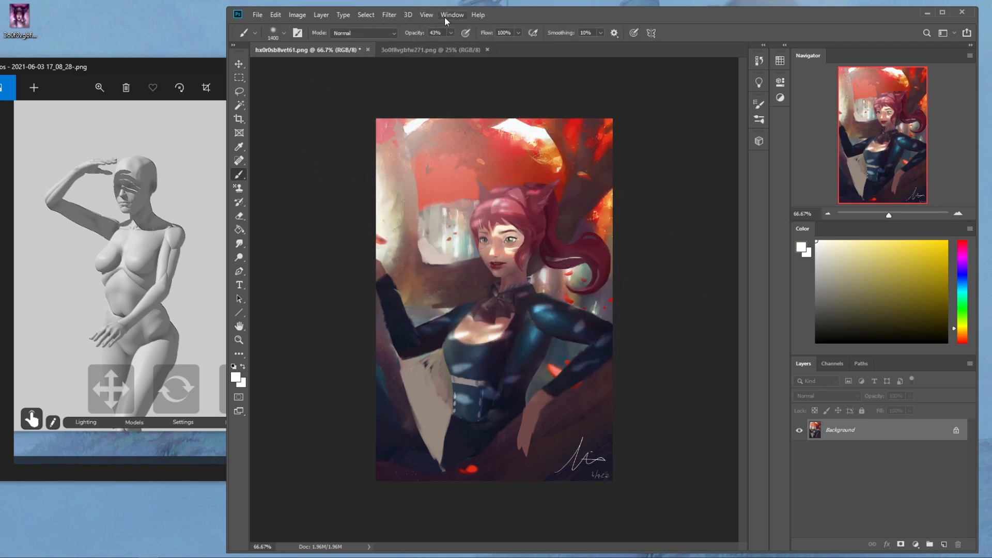
key(ctrl+z)
- Set the brush opacity to 19% and lay a soft white haze over the upper background, undoing the unwanted strokes
click(450, 33)
click(457, 142)
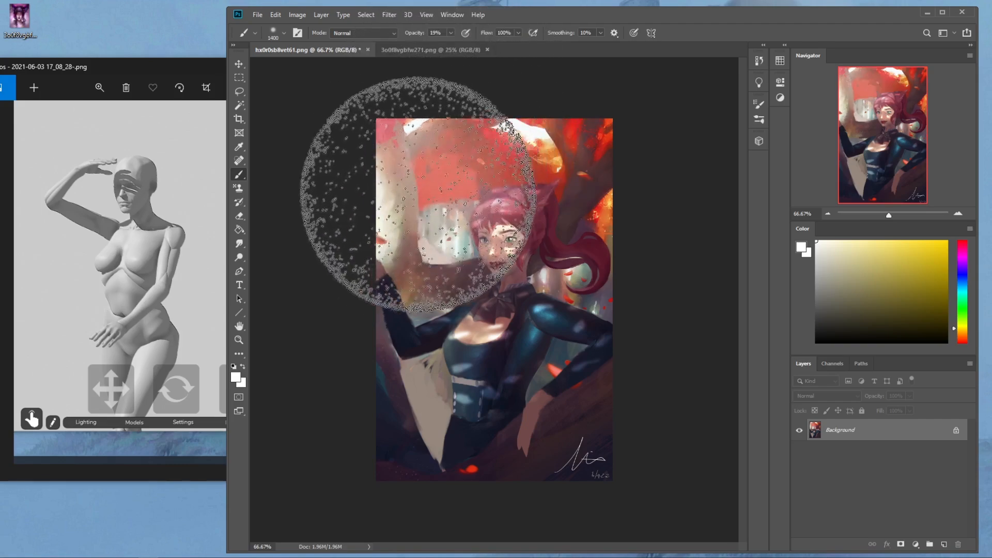
click(408, 185)
key(ctrl+z)
key(ctrl+z)
click(500, 85)
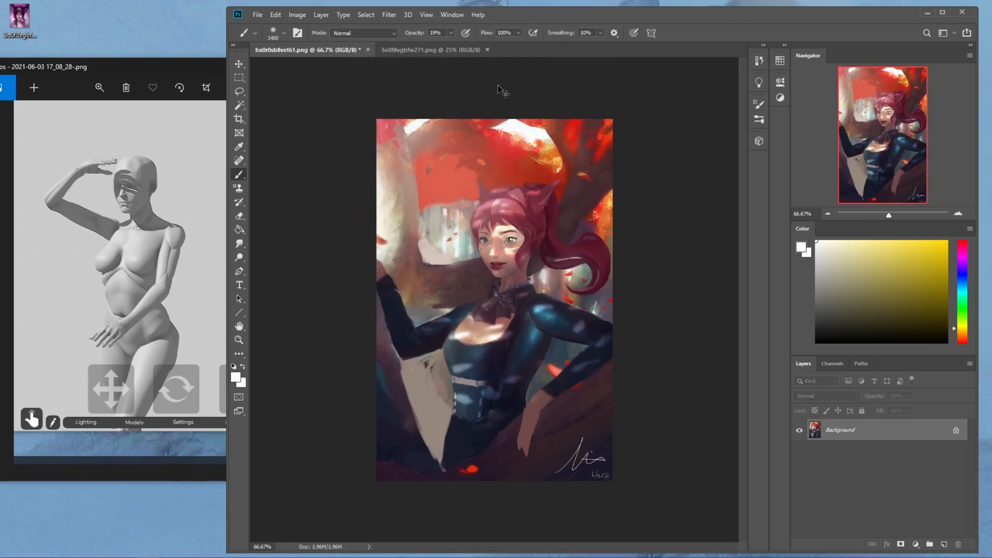
key(ctrl+minus)
click(422, 186)
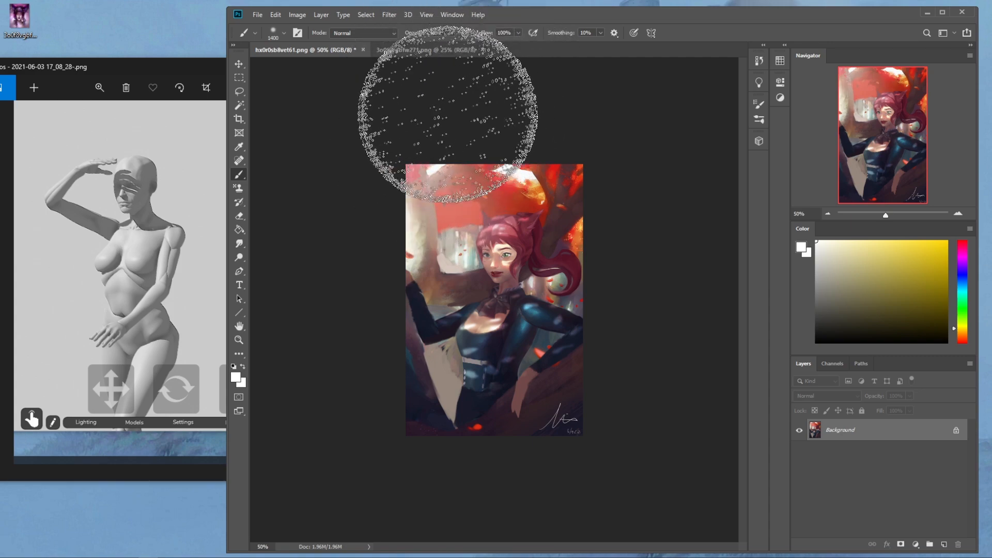
- Sample dark purple and dark blue tones and softly darken the lower part of the painting, reducing the brush size to 700
alt+click(489, 416)
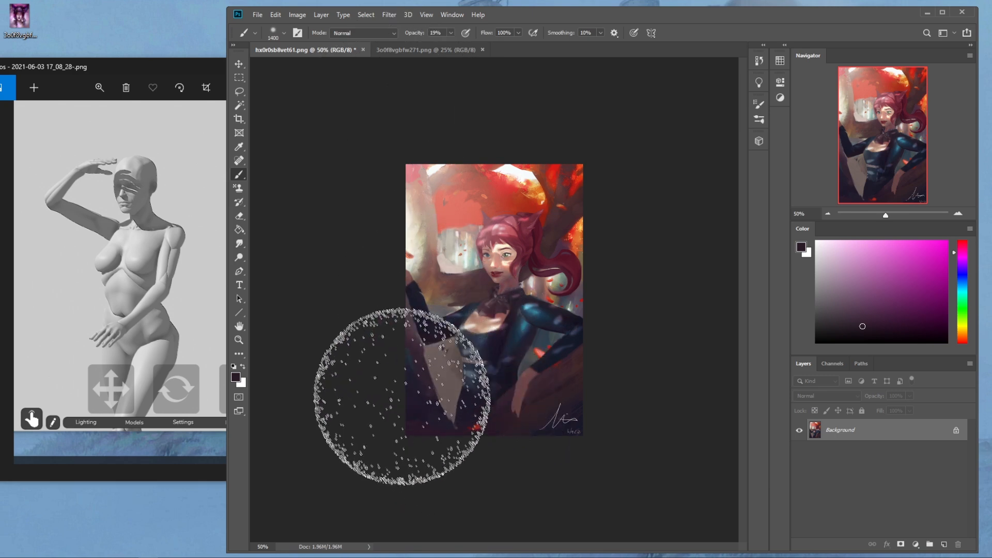
key(bracketleft)
key(bracketleft)
key(bracketleft)
key(bracketleft)
key(bracketleft)
key(bracketleft)
key(bracketleft)
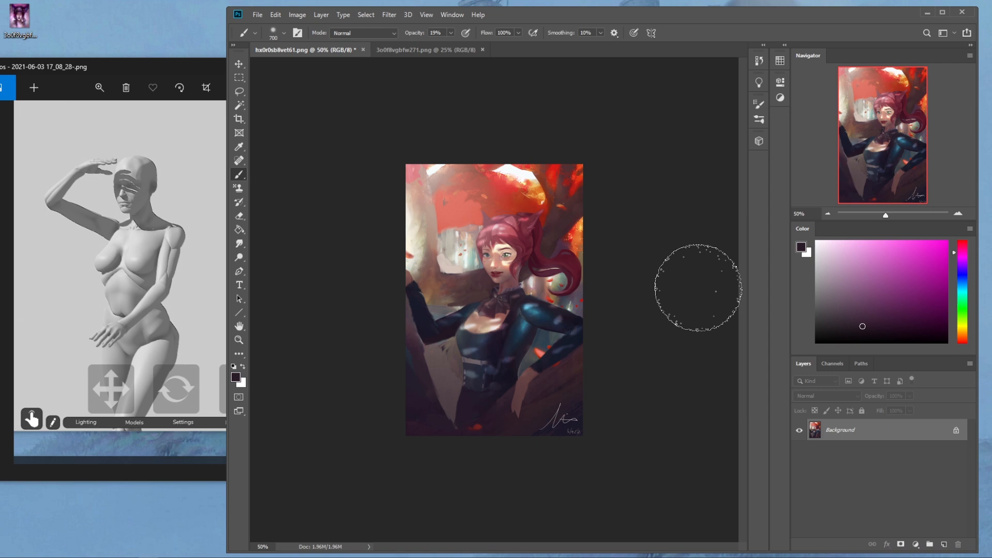
key(alt)
alt+click(581, 419)
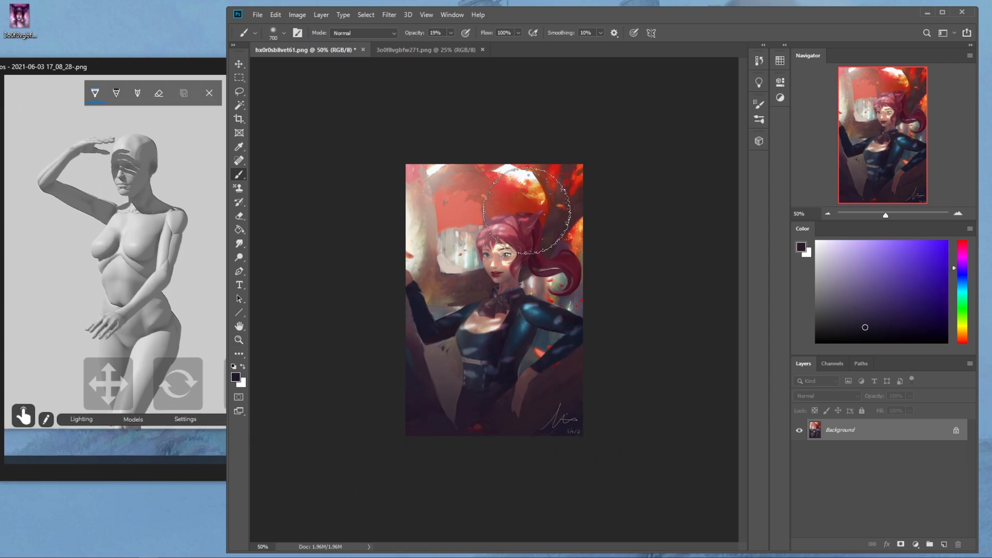
- Brush soft white haze over the tree trunk and raised arm, and undo the last stroke
drag(841, 260, 816, 241)
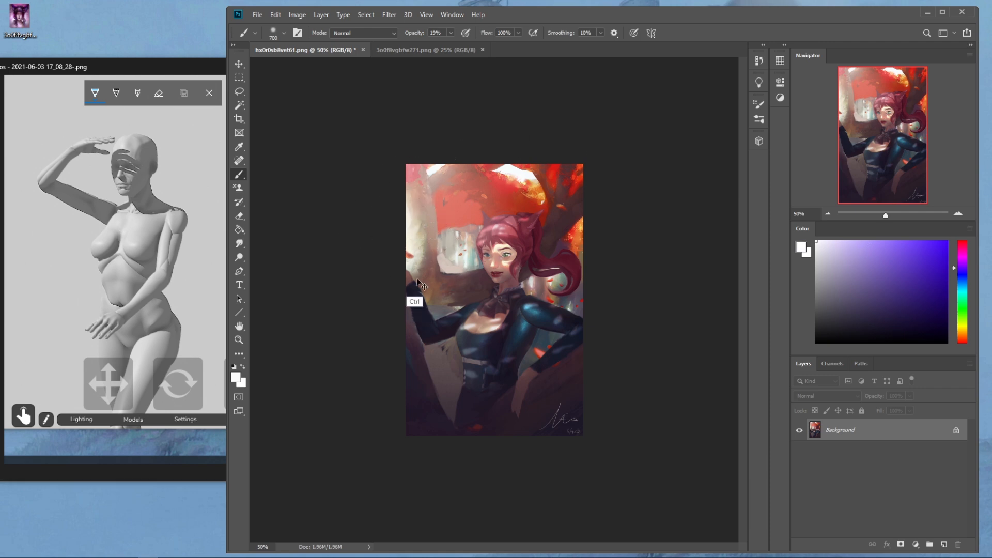
drag(397, 219, 450, 305)
drag(403, 234, 496, 328)
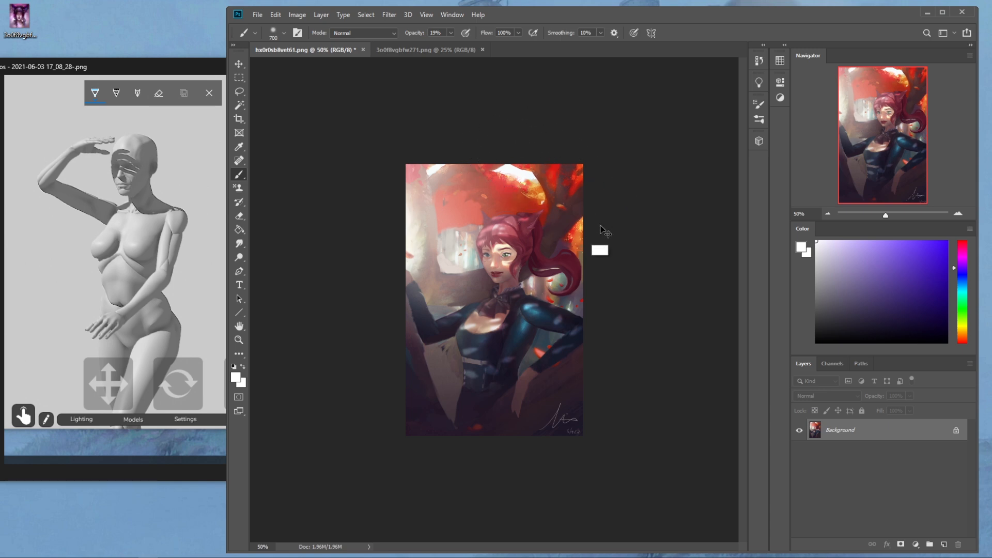
key(ctrl+z)
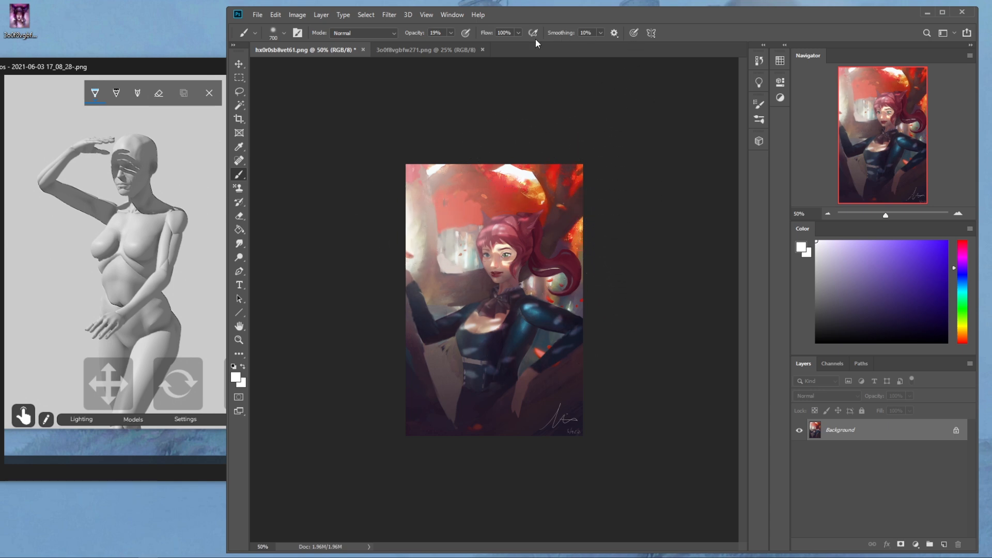
- Liquify the outline of the raised forearm outward toward the canvas edge, reducing the brush size from 125 to 60
click(390, 15)
click(408, 97)
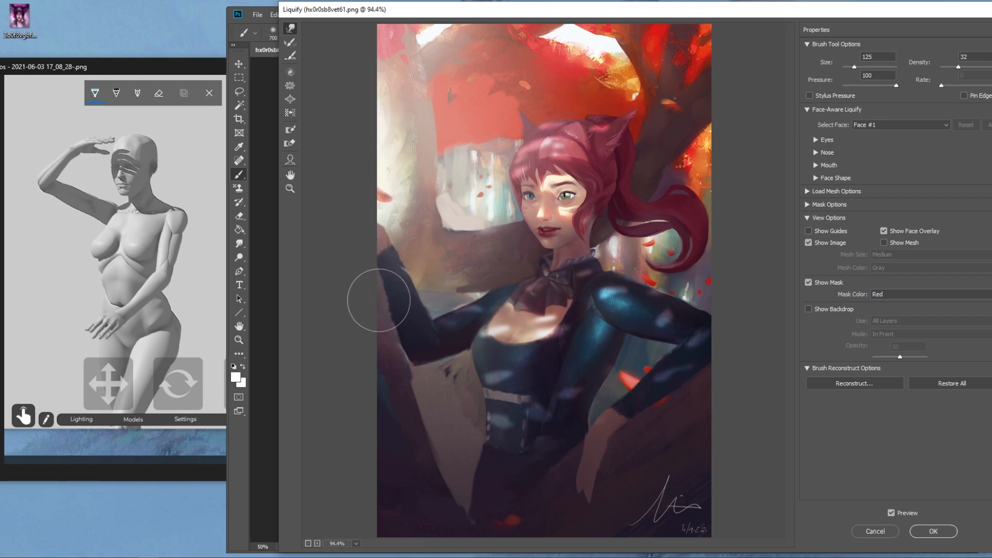
mouse_move(377, 310)
mouse_down()
mouse_move(361, 328)
mouse_move(372, 303)
mouse_move(365, 287)
mouse_up()
key(bracketleft)
key(bracketleft)
key(bracketleft)
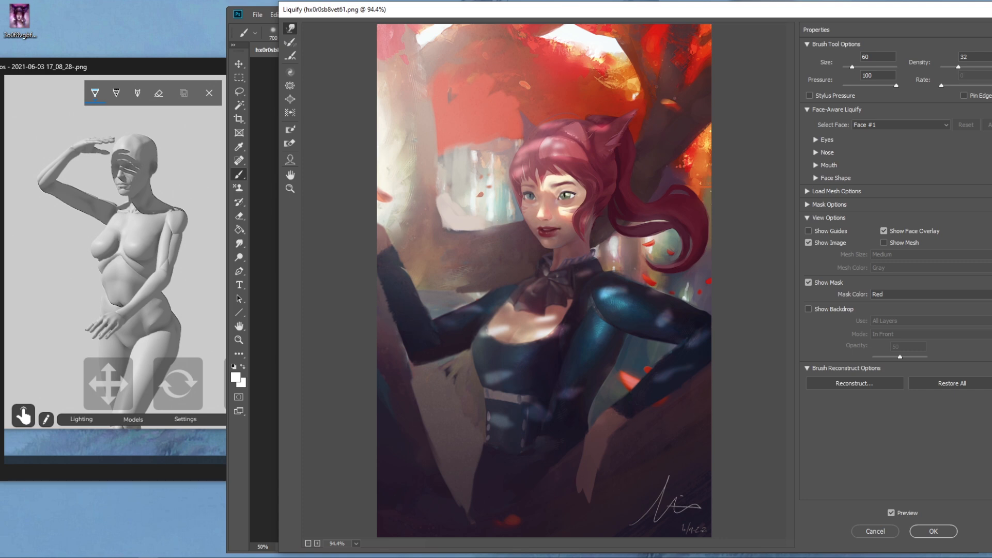
click(934, 532)
- Reduce the brush size to 250 and clear the selection around the whole canvas
key(bracketleft)
key(bracketleft)
key(bracketleft)
key(bracketleft)
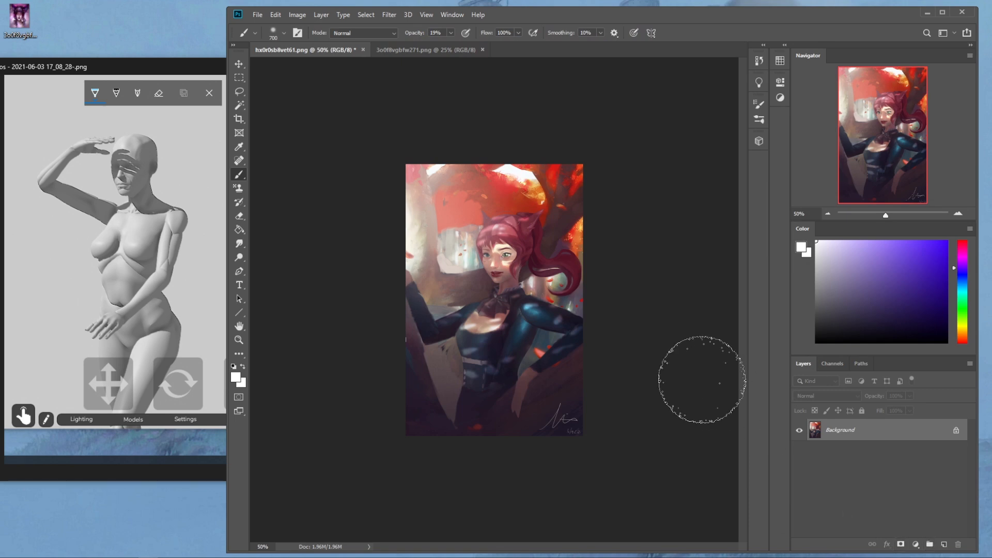
key(bracketleft)
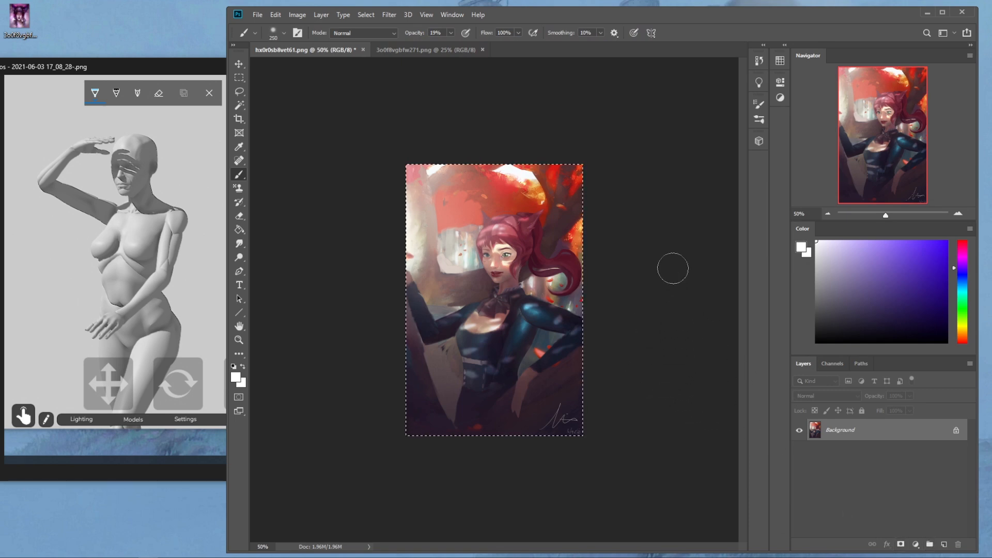
key(ctrl+plus)
key(m)
right_click(598, 243)
click(620, 251)
- Compare the painting's original opened state with its latest Deselect state in the history
click(759, 61)
drag(745, 511, 761, 66)
click(699, 80)
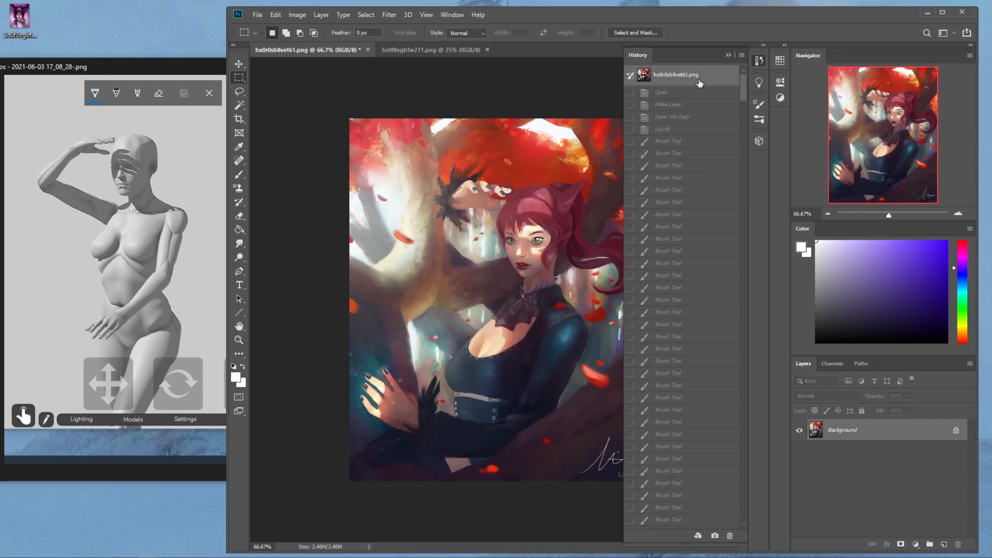
click(728, 54)
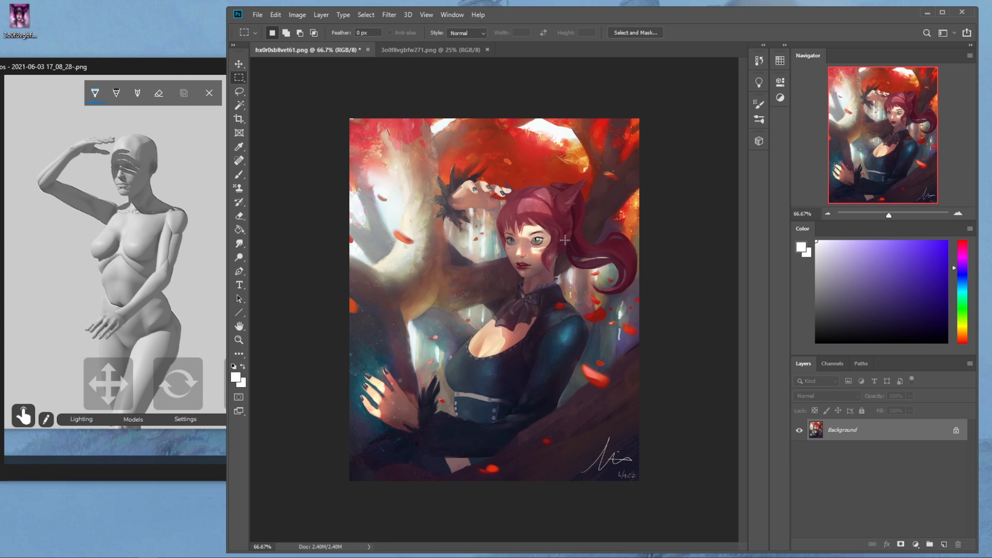
click(758, 61)
drag(745, 87, 752, 523)
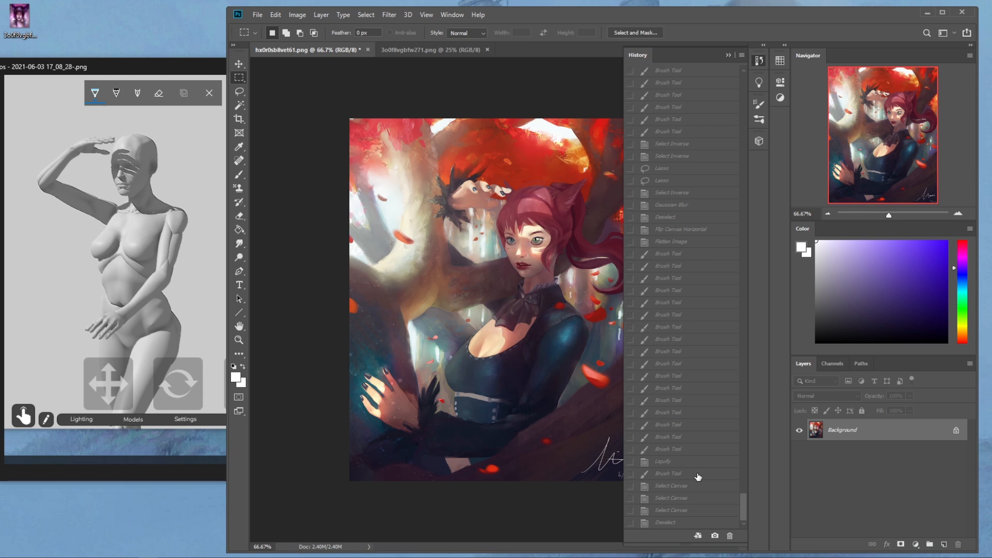
click(677, 523)
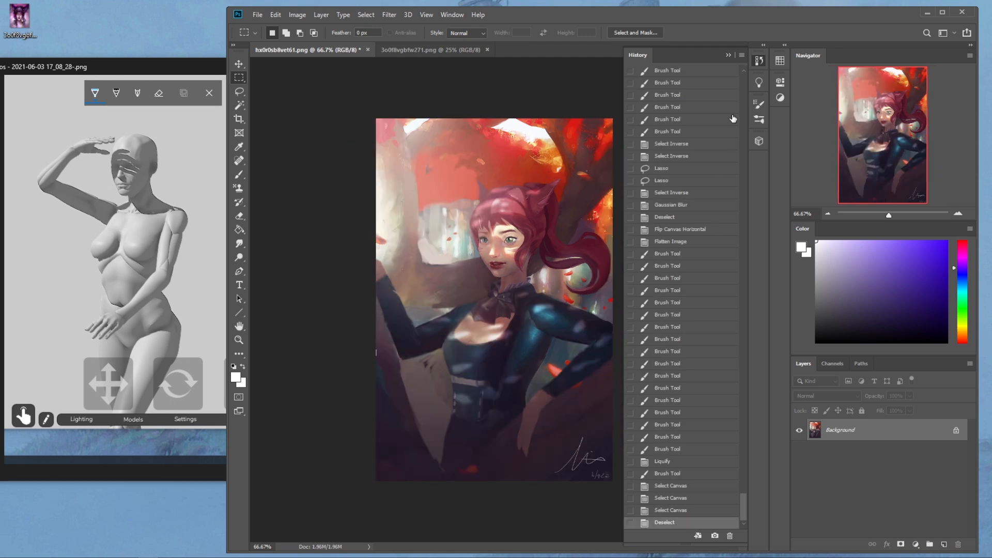
click(729, 55)
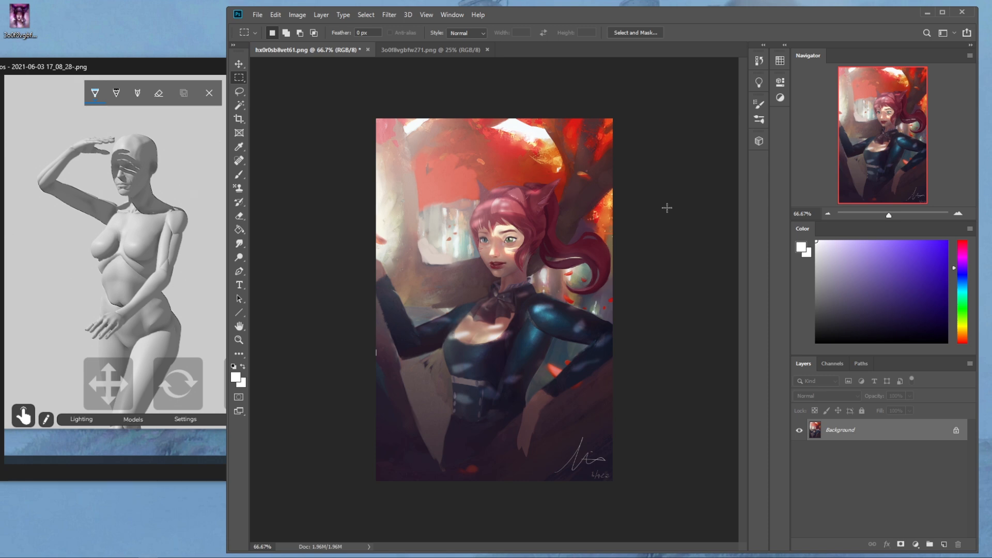
- Liquify the character's facial features around the eye and mouth with a brush size of 60
click(387, 15)
click(430, 100)
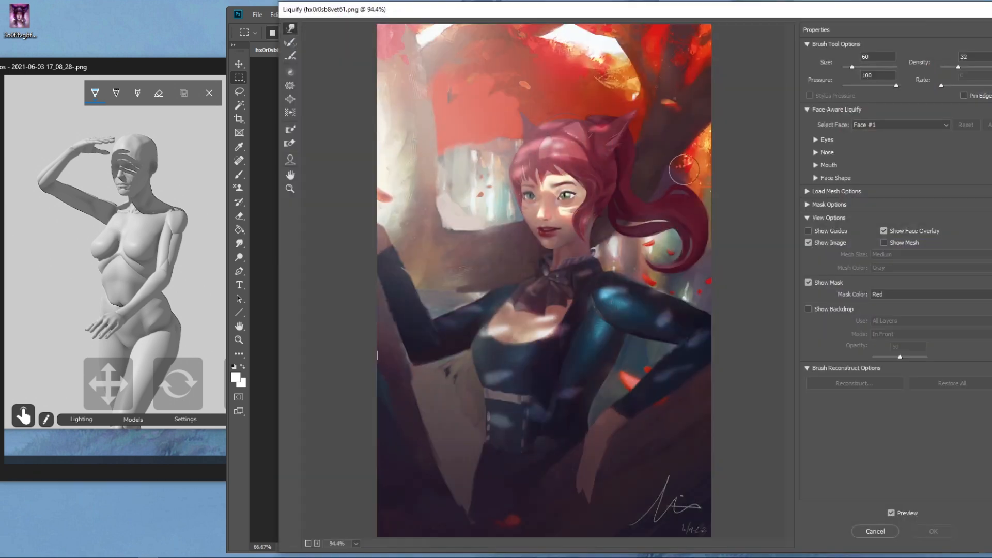
drag(563, 182, 572, 181)
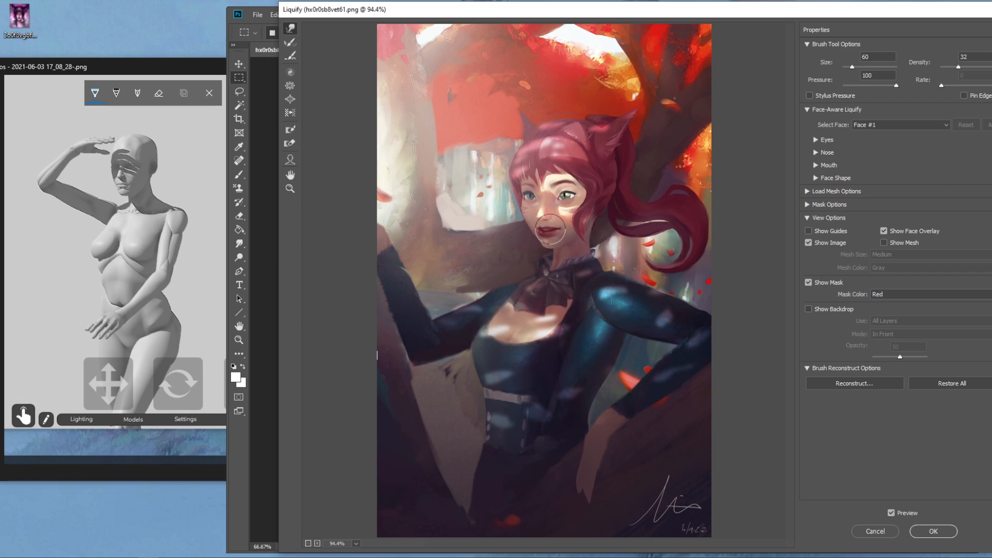
click(937, 530)
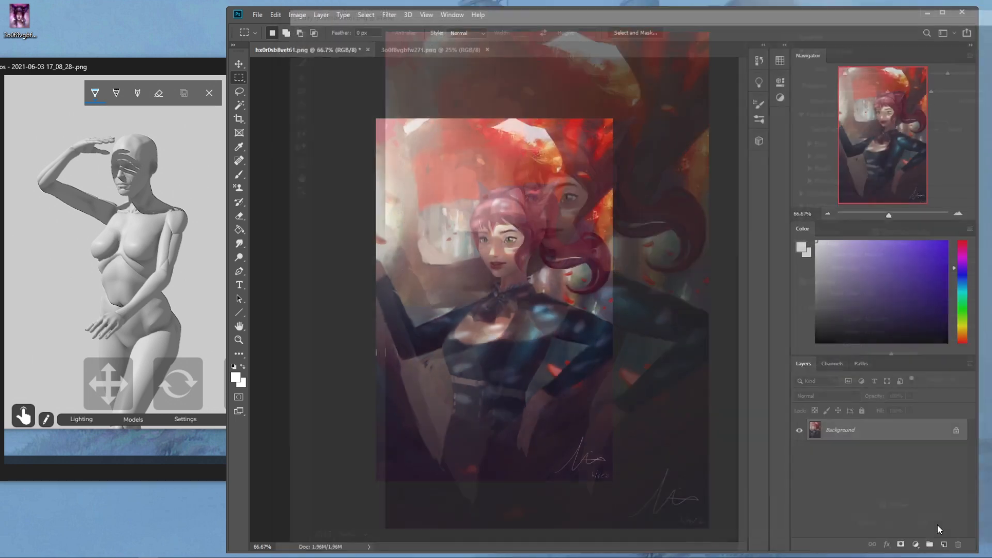
- Compare the painting's state before the first Liquify with its latest Liquify state in the history
click(759, 61)
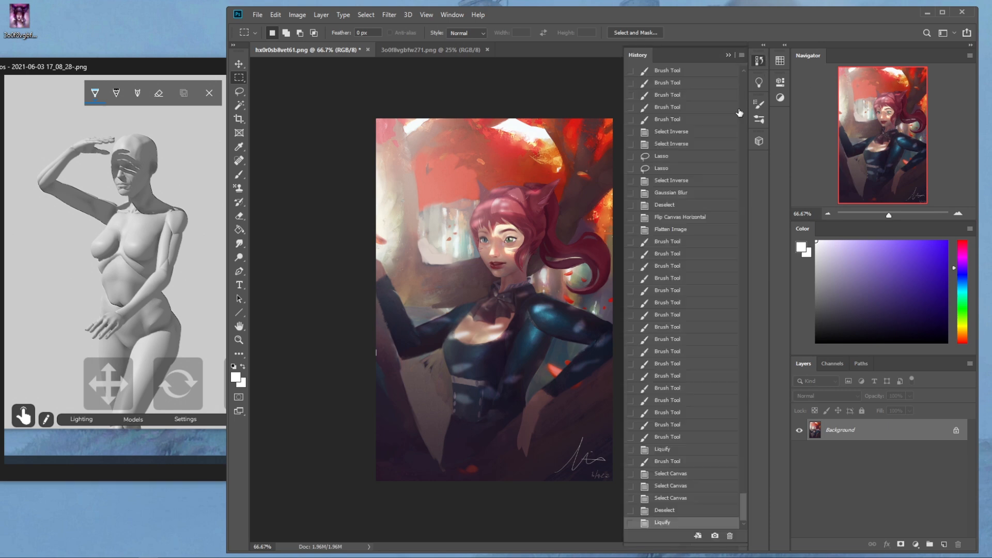
click(670, 439)
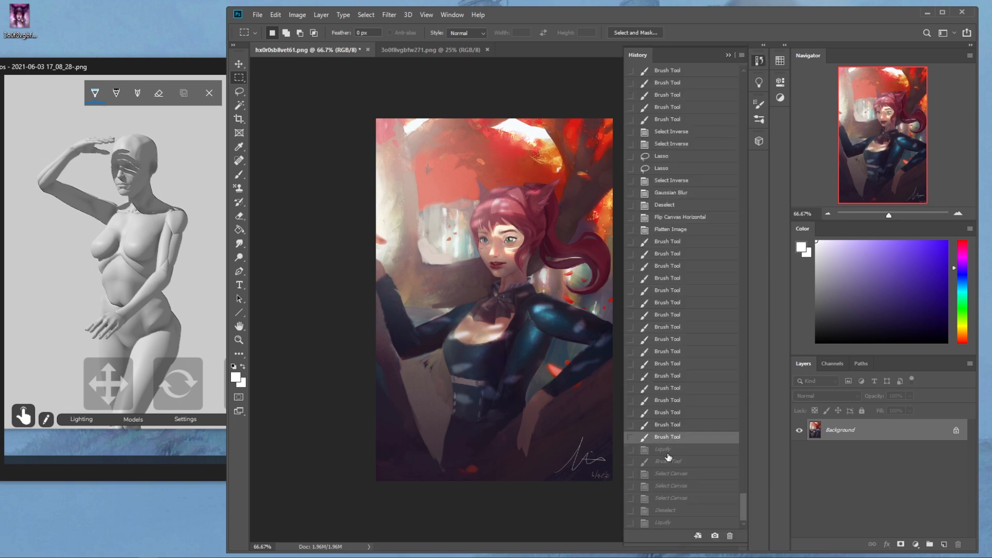
click(665, 523)
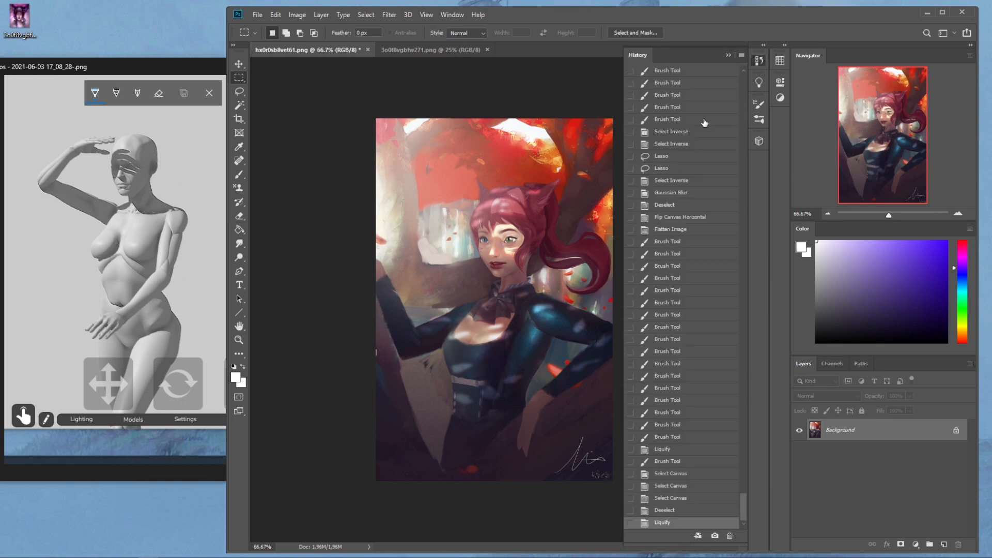
click(729, 55)
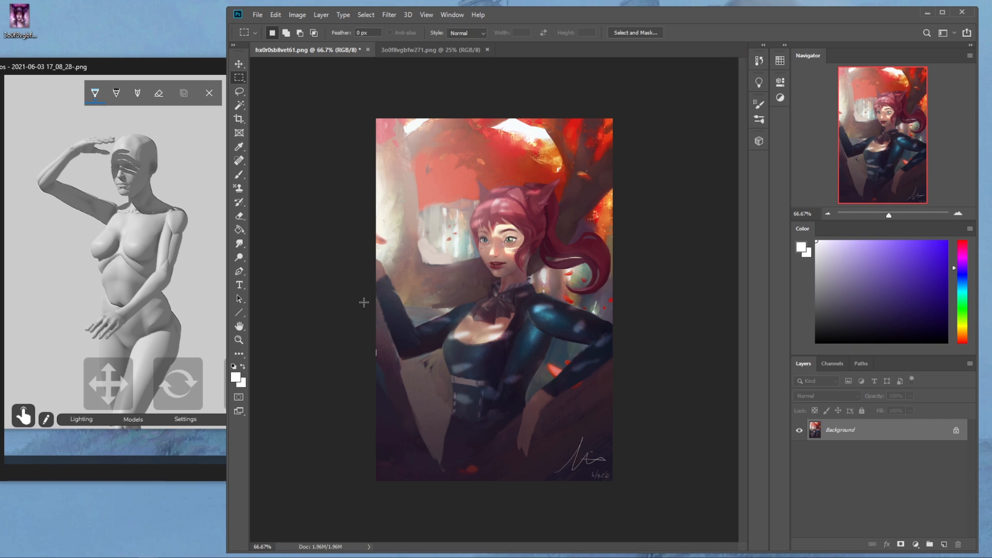
- Sample the dark purple beside the canvas edge and paint out the white speck there with a 30 px brush at 100% opacity
key(b)
alt+click(380, 353)
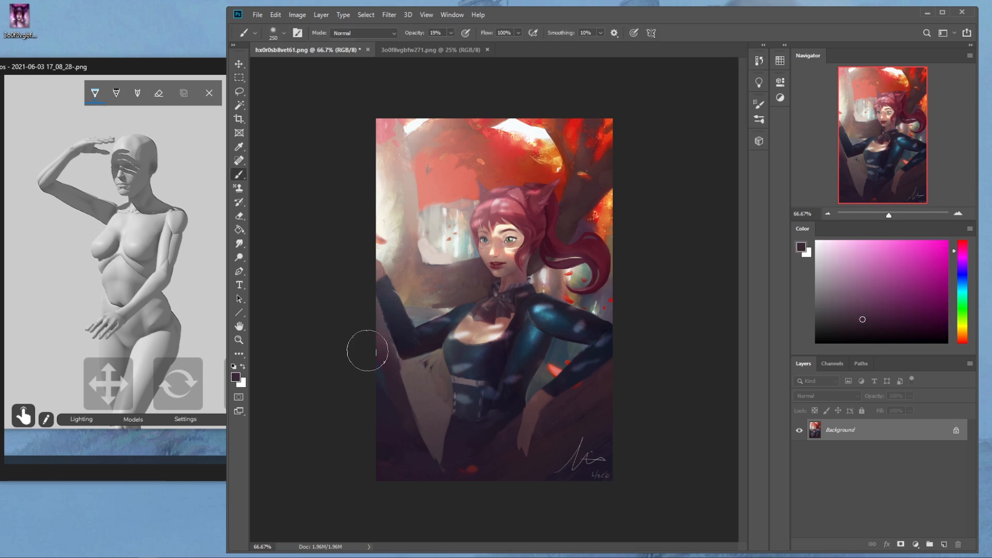
right_click(567, 253)
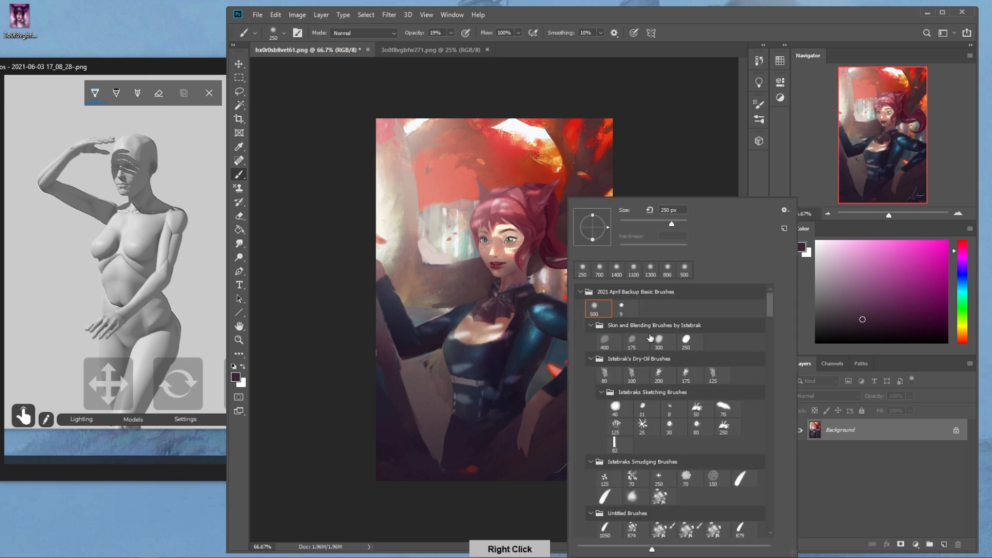
click(666, 427)
click(380, 357)
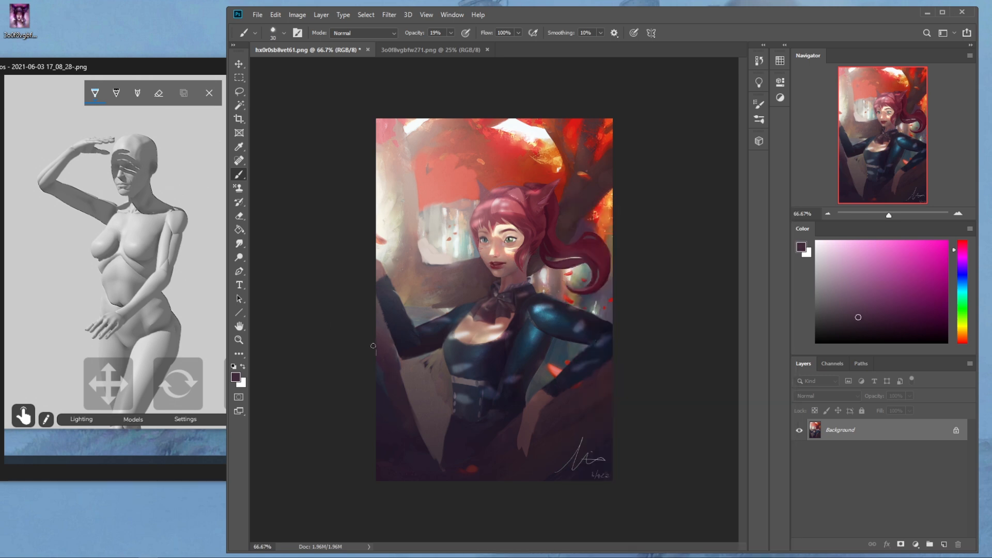
drag(450, 31, 495, 52)
click(374, 350)
right_click(239, 243)
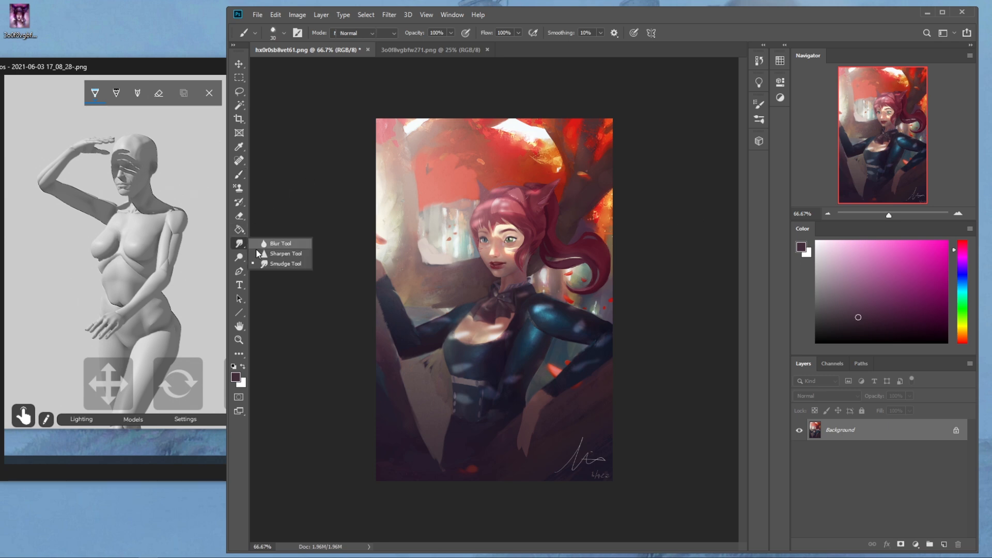
click(277, 266)
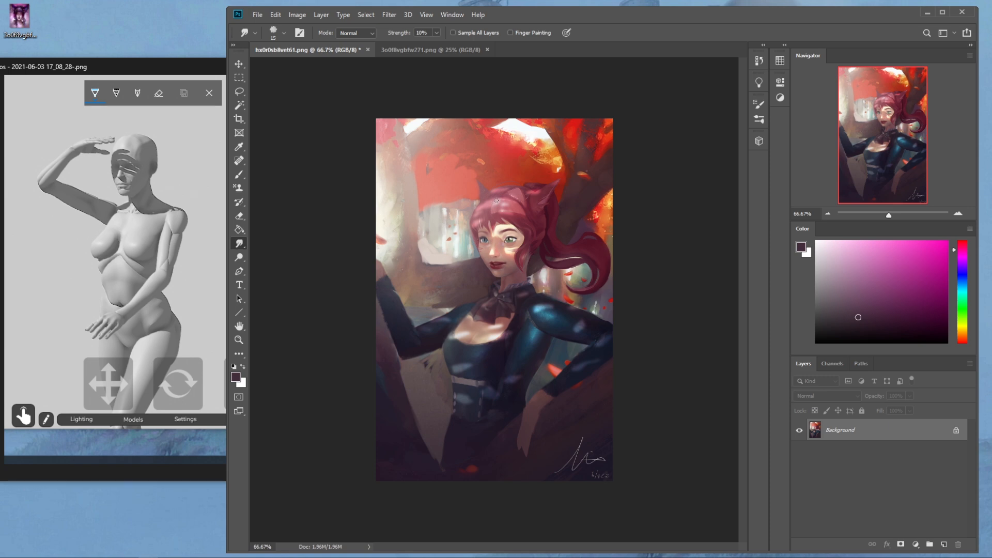
key(o)
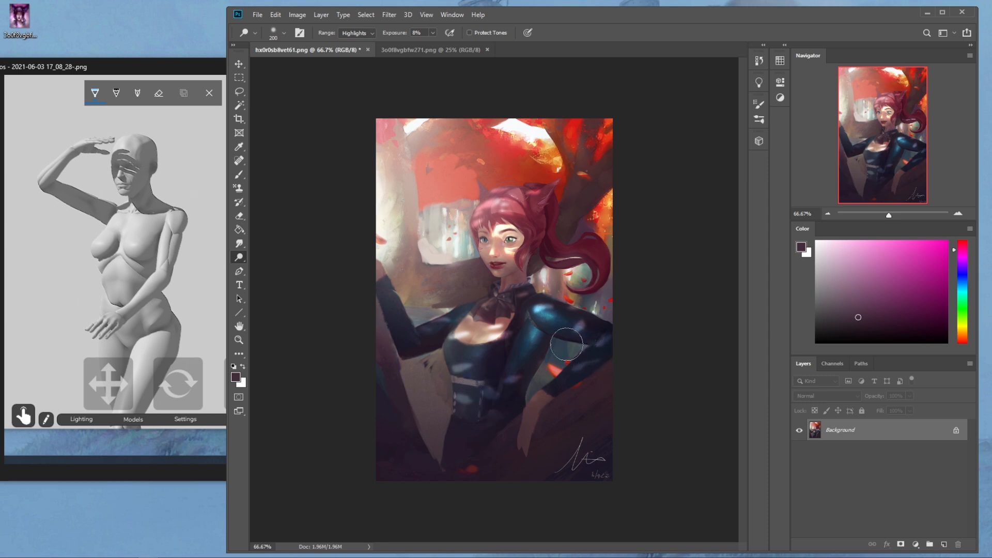
- Sample the suit's dark blue and paint over the light edge at the top of the belt, redoing the first stroke
key(b)
alt+click(490, 380)
drag(490, 380, 456, 379)
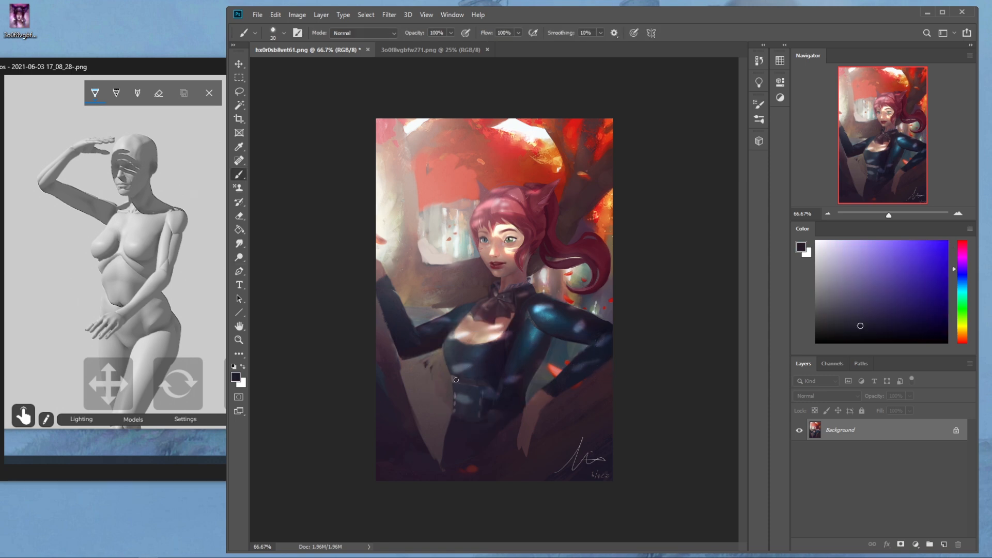
key(ctrl+z)
mouse_move(452, 380)
mouse_down()
mouse_move(475, 382)
mouse_move(458, 378)
mouse_up()
- Lasso a scatter of dappled light patches across the lower tree trunk and around the resting hand
key(l)
mouse_move(594, 385)
mouse_down()
mouse_move(584, 399)
mouse_move(594, 386)
mouse_up()
mouse_move(536, 433)
mouse_down()
mouse_move(561, 419)
mouse_move(537, 426)
mouse_move(548, 447)
mouse_move(538, 458)
mouse_move(517, 455)
mouse_move(519, 444)
mouse_move(487, 456)
mouse_move(514, 437)
mouse_up()
mouse_move(588, 410)
mouse_down()
mouse_move(595, 414)
mouse_move(586, 416)
mouse_up()
drag(614, 371, 615, 383)
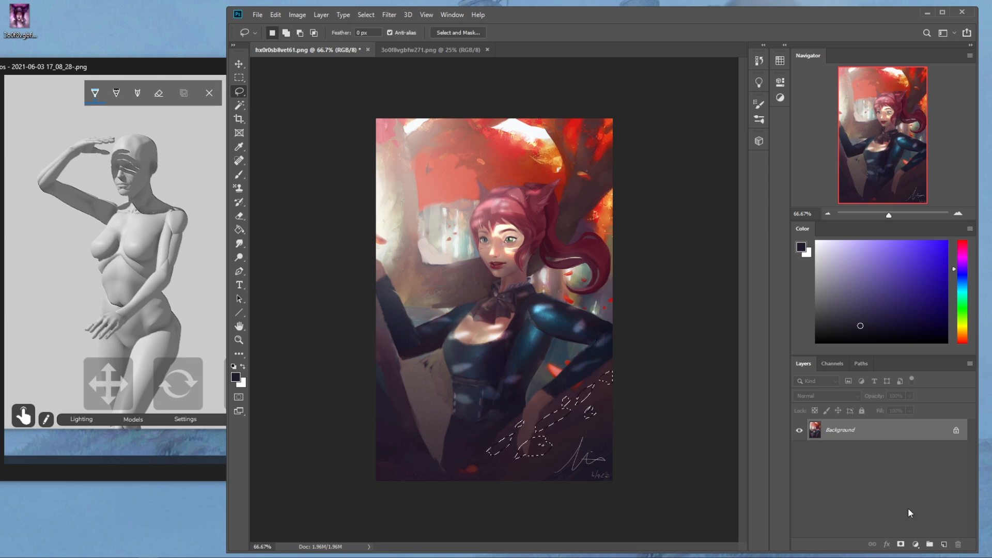
- Fill the selected patches with white on a new layer set to Color Dodge at 58% fill
click(944, 544)
key(x)
key(g)
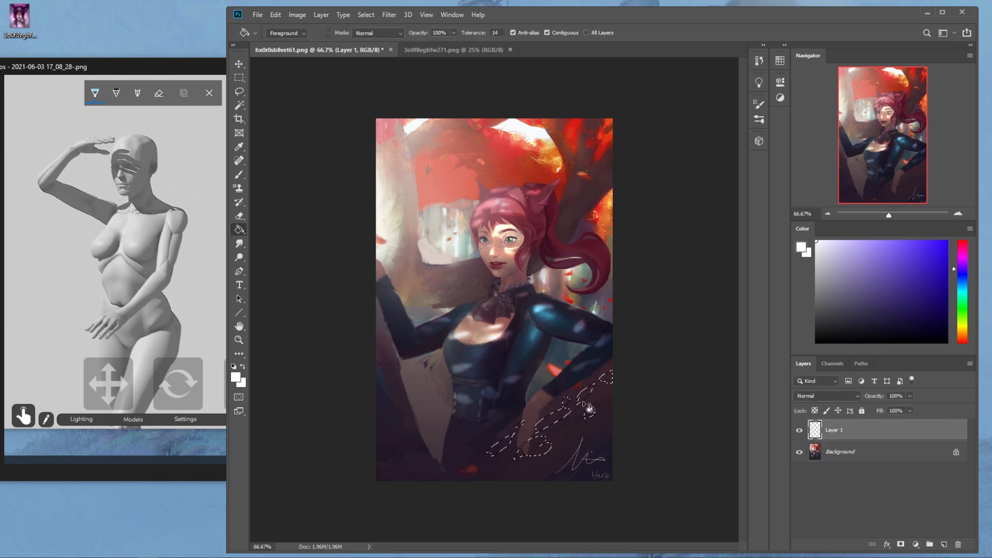
click(590, 410)
click(825, 396)
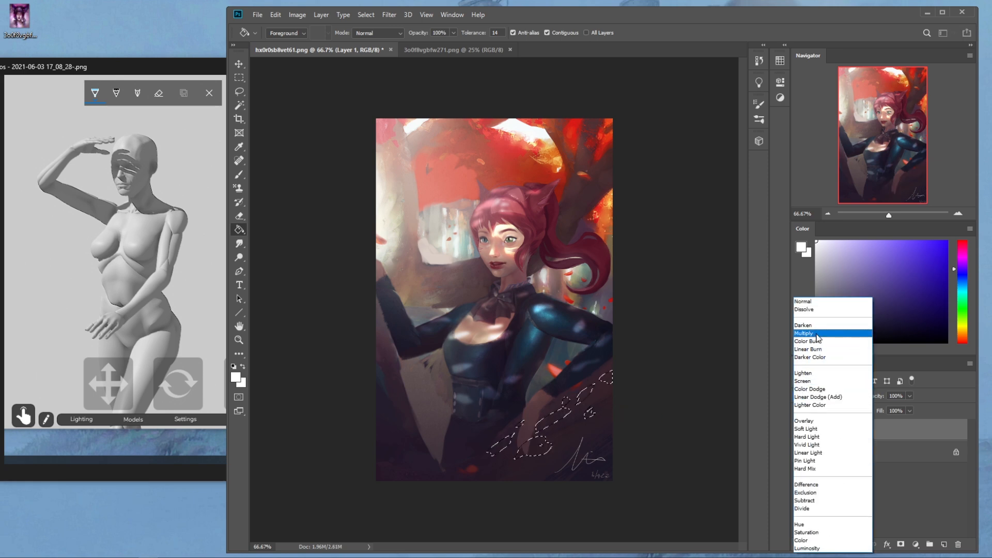
click(814, 388)
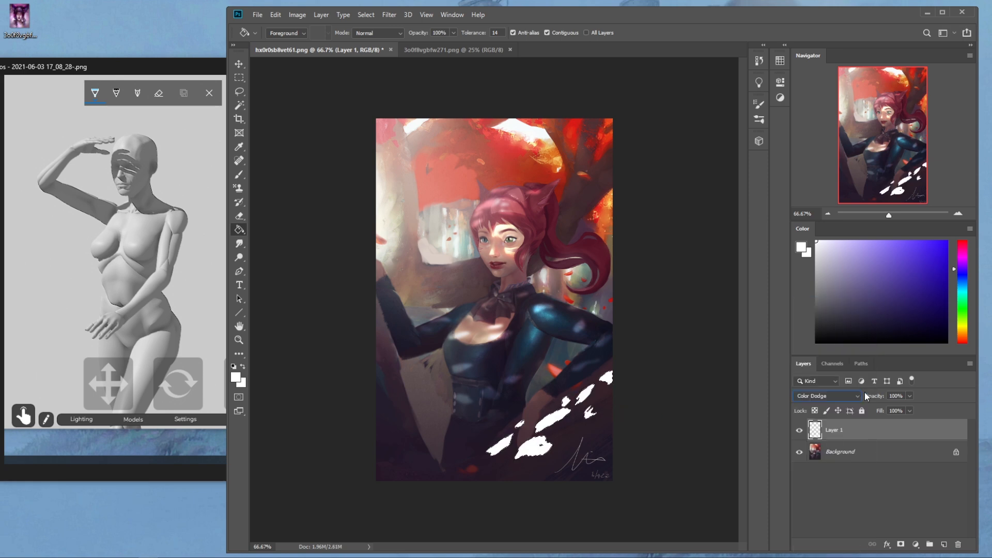
click(909, 410)
drag(913, 423, 891, 422)
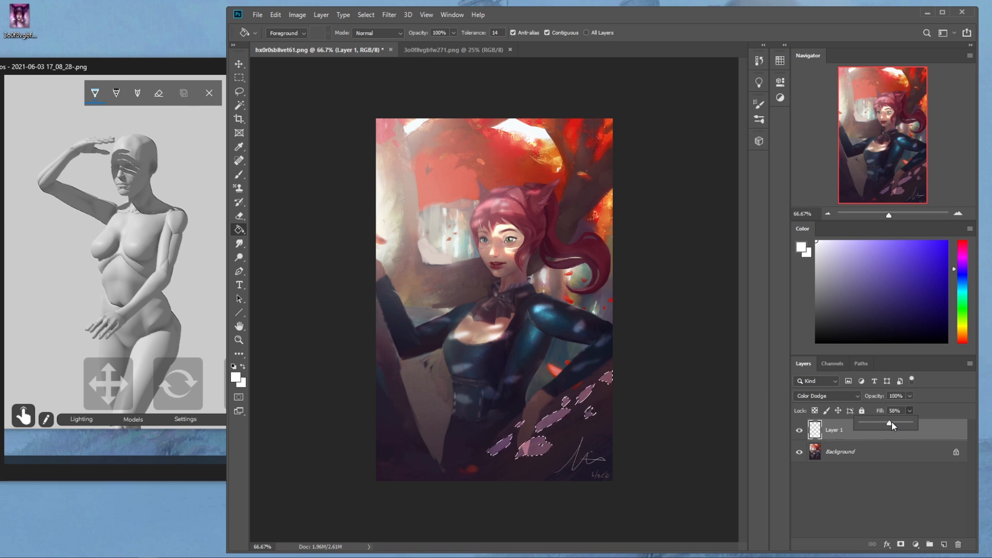
- Deselect the light patches and soften their layer with a Gaussian Blur of 5.6 pixels radius
key(m)
right_click(499, 362)
click(517, 369)
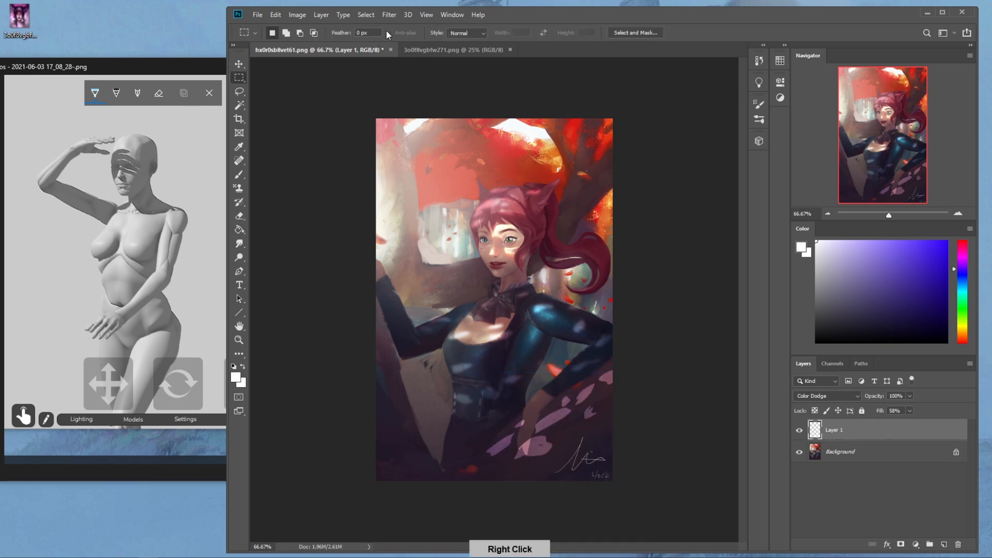
click(389, 14)
mouse_move(407, 139)
click(540, 175)
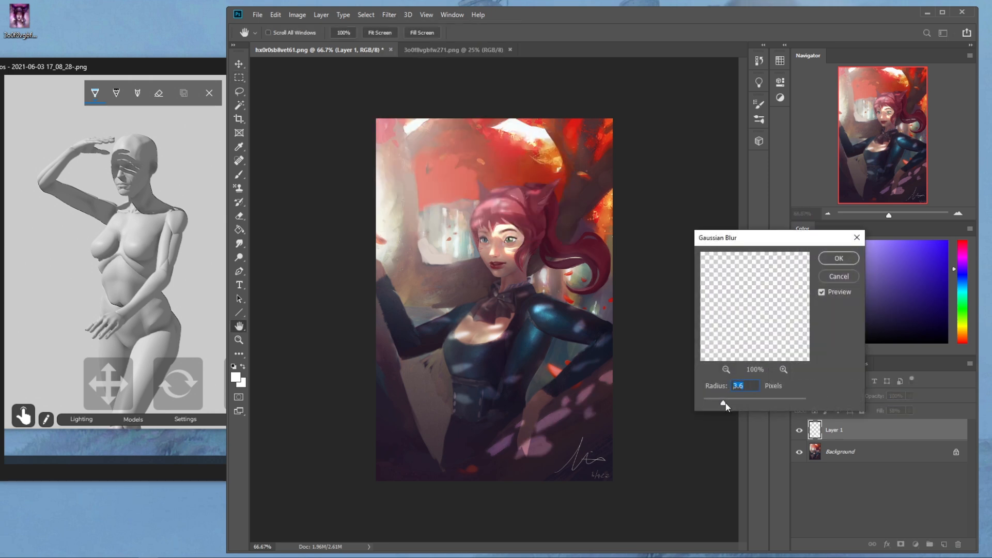
mouse_move(733, 401)
mouse_down()
mouse_move(744, 401)
mouse_move(732, 402)
mouse_up()
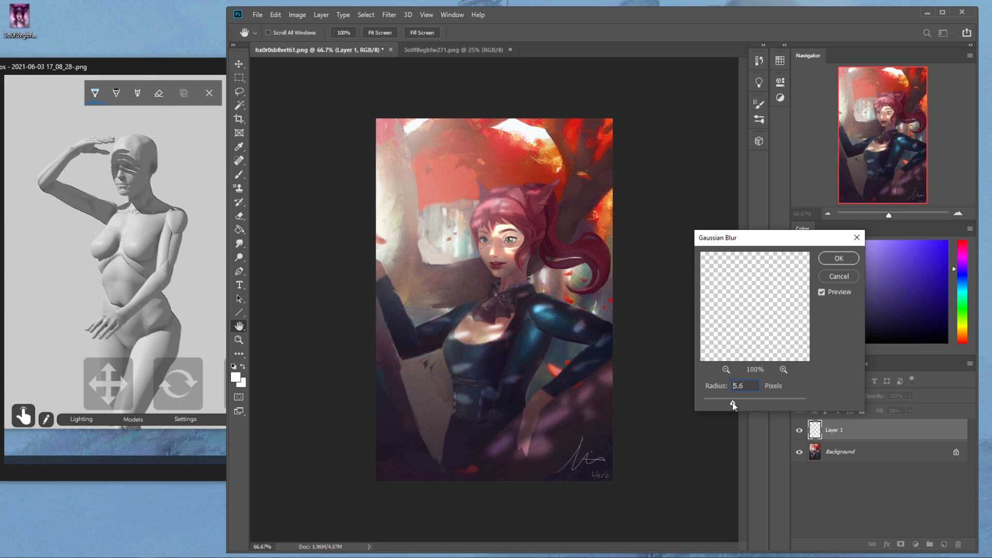
click(837, 259)
- Erase part of the light patches around the hand with a size 500 eraser, compare the layer on and off, and merge it into the background
drag(545, 422, 532, 406)
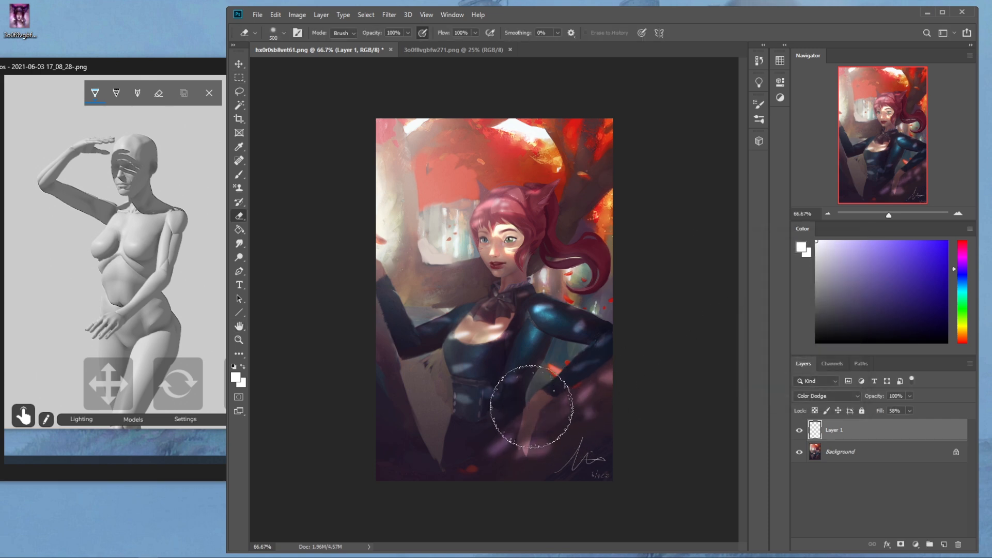
click(800, 432)
click(800, 432)
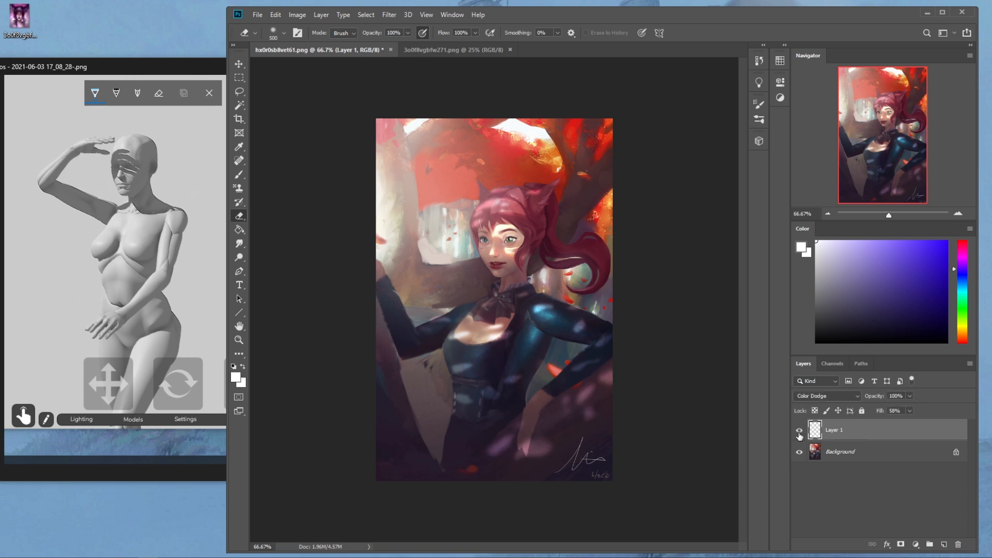
right_click(864, 435)
click(877, 423)
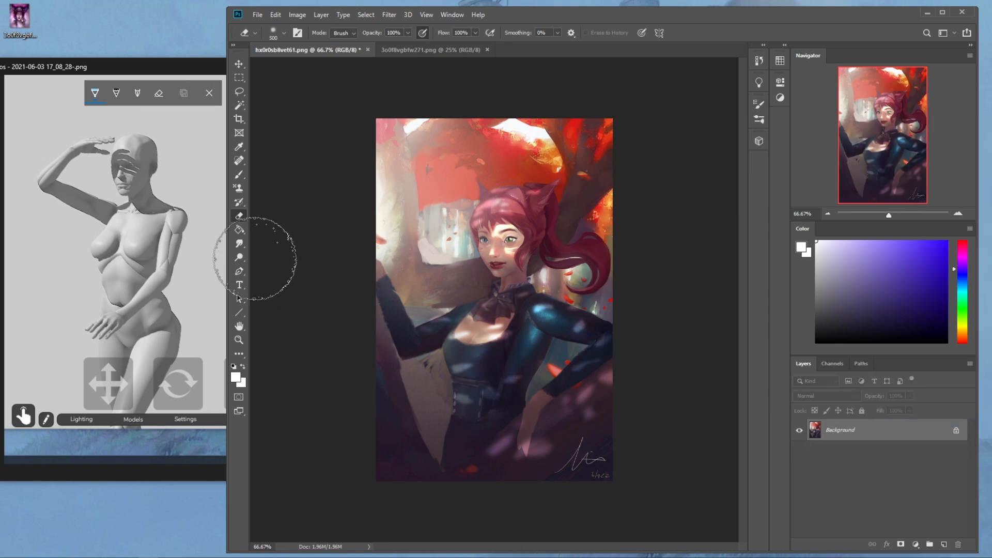
- Brighten the cat ear near the forehead using the Dodge tool on Highlights at 38% exposure
key(p)
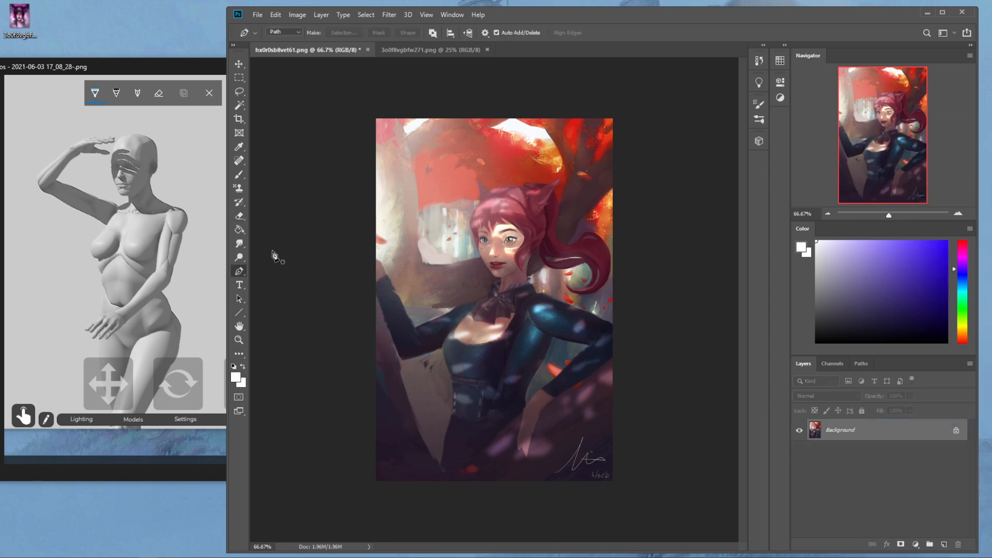
click(238, 258)
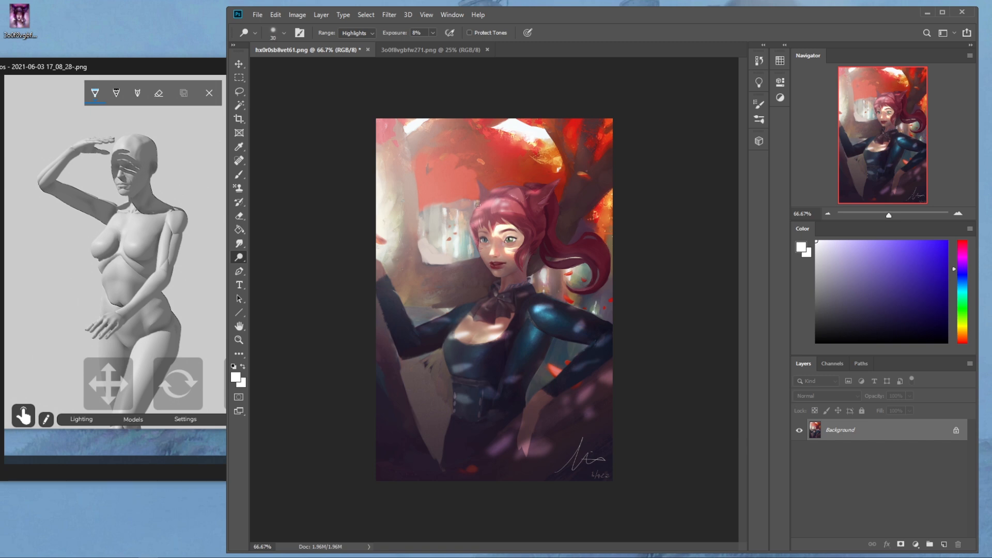
click(433, 33)
drag(433, 45, 438, 45)
drag(479, 186, 481, 199)
- Brighten the ponytail with the Dodge tool, bringing the brush to 200 and down to 150, and undo the unwanted strokes
key(bracketright)
key(bracketright)
key(bracketright)
key(bracketright)
key(bracketright)
key(bracketright)
key(bracketright)
key(bracketright)
key(bracketright)
key(bracketright)
key(bracketright)
key(bracketright)
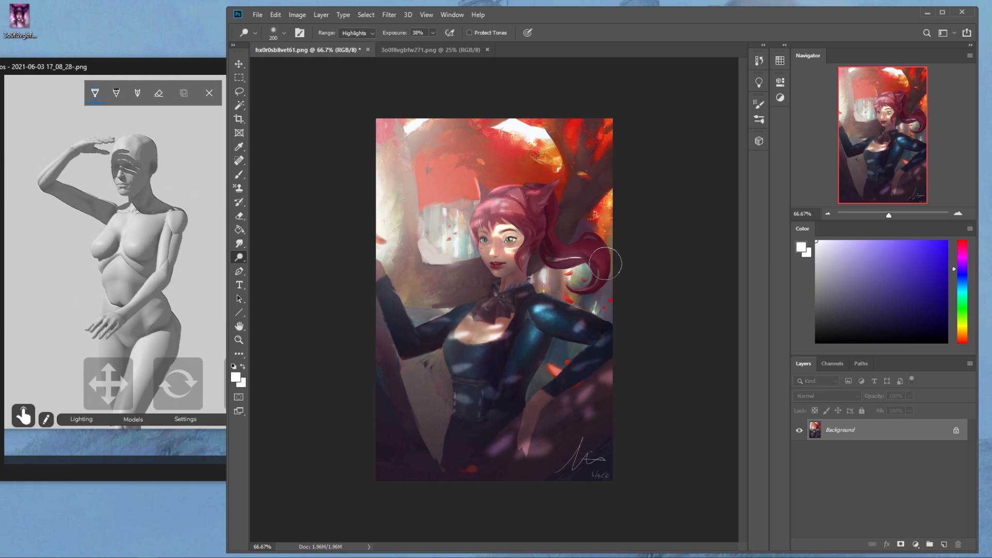
key(bracketleft)
key(bracketleft)
key(ctrl)
key(ctrl+z)
mouse_move(545, 253)
mouse_down()
mouse_move(542, 266)
mouse_move(602, 259)
mouse_up()
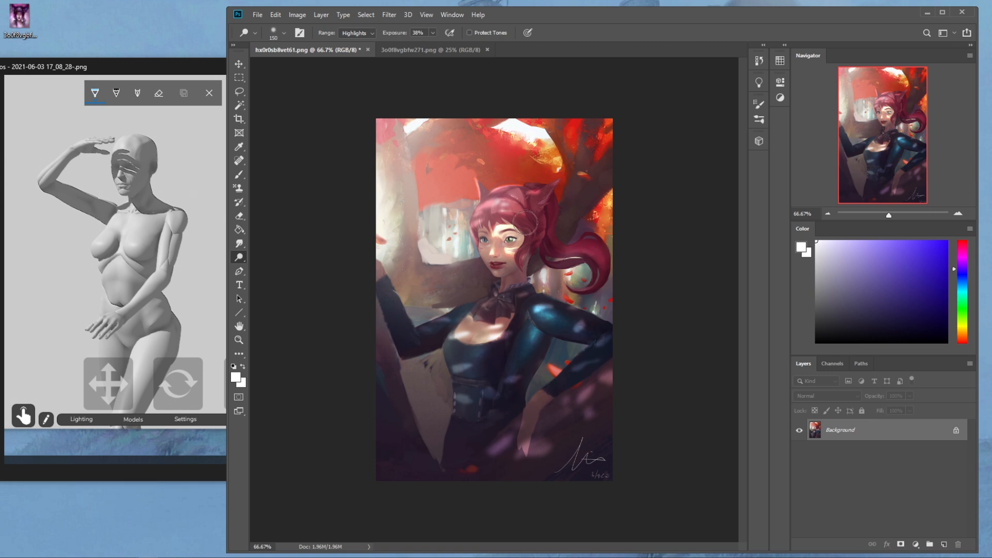
key(ctrl+z)
- Lighten the outer edge of the shadowed cheek and jaw with the Dodge tool at a brush size of 50
key(b)
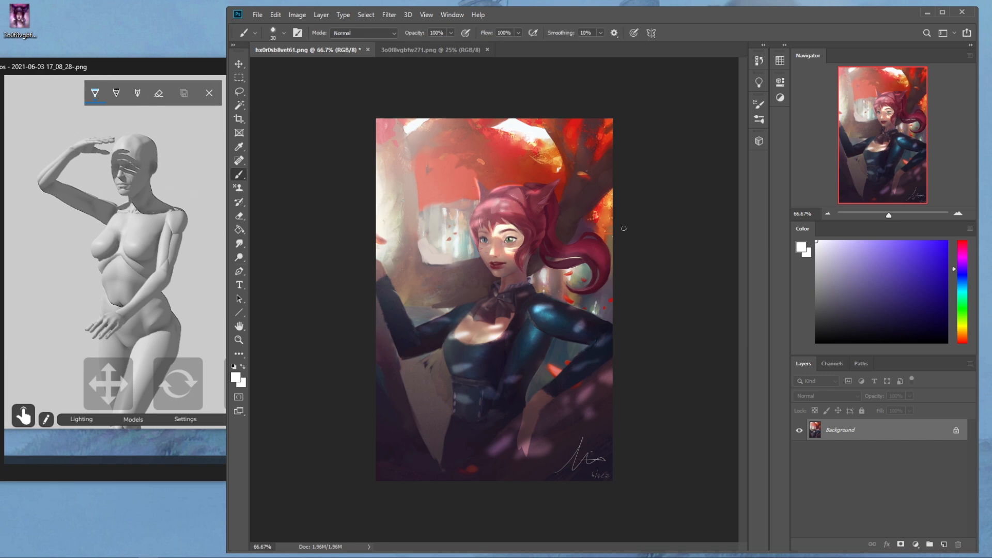
key(z)
mouse_move(478, 251)
mouse_down()
mouse_move(516, 263)
mouse_move(485, 258)
mouse_move(529, 328)
mouse_move(494, 295)
mouse_move(475, 248)
mouse_up()
key(l)
key(ctrl+d)
click(238, 255)
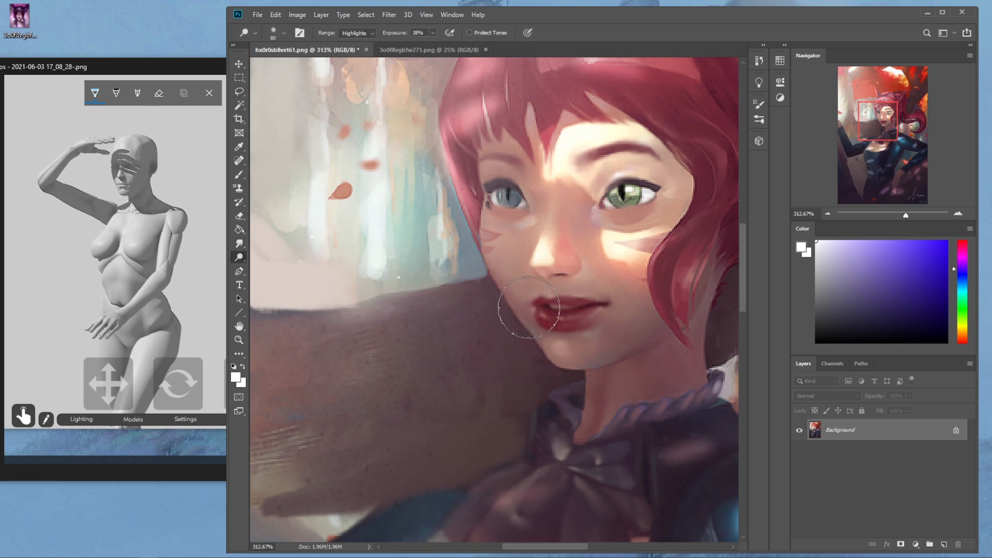
key(bracketleft)
key(bracketleft)
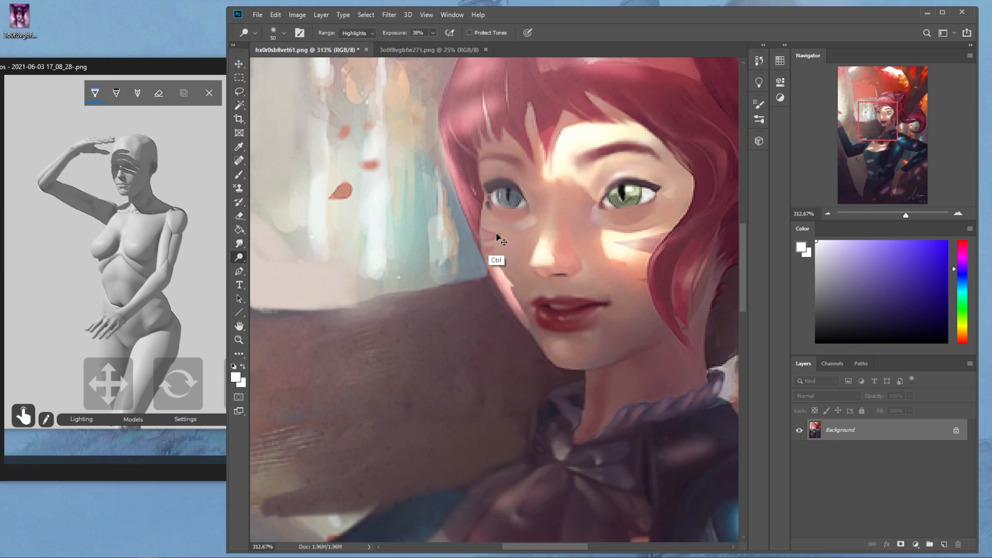
key(ctrl+0)
key(ctrl+minus)
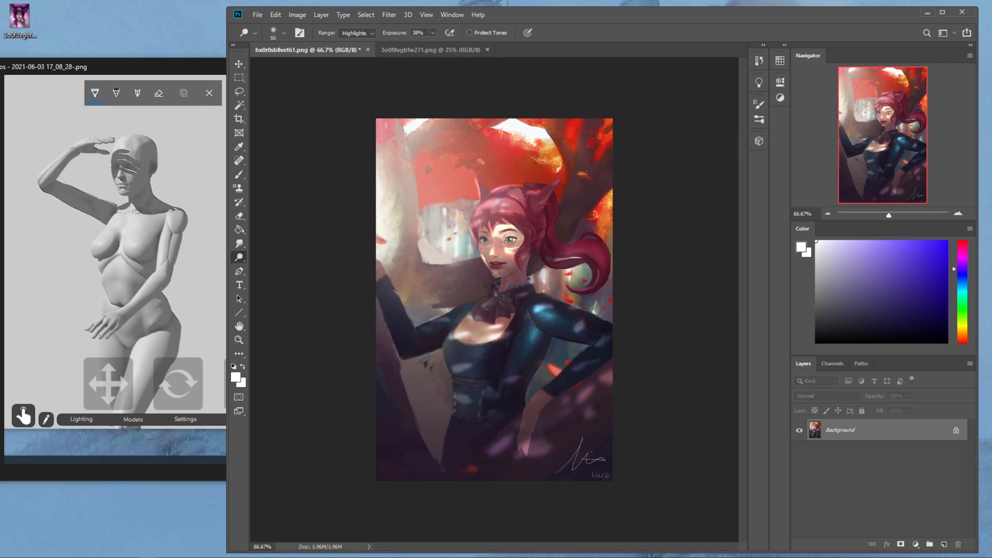
- Sample the near-white highlight on the lit cheek as the painting color and clear the selection
key(b)
alt+click(505, 261)
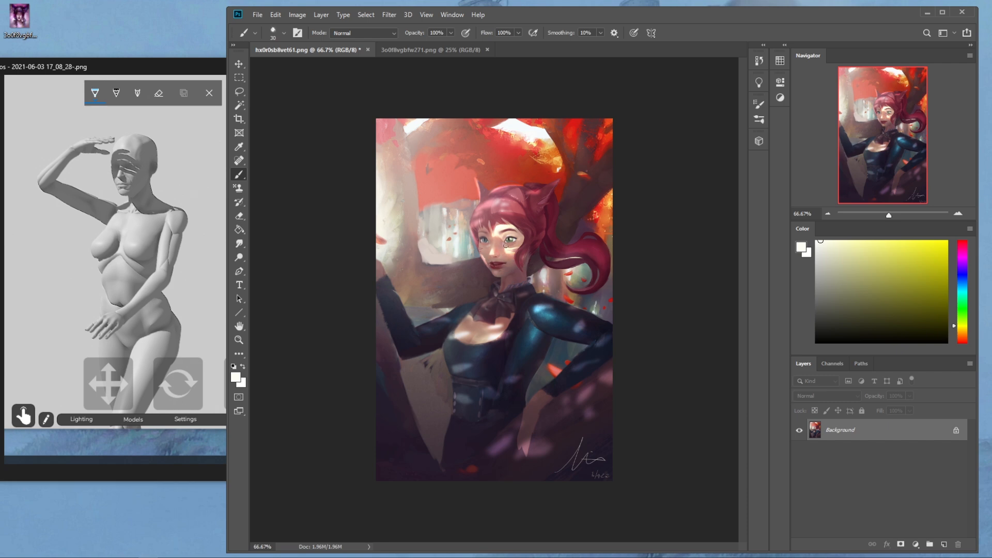
key(m)
right_click(498, 240)
click(509, 246)
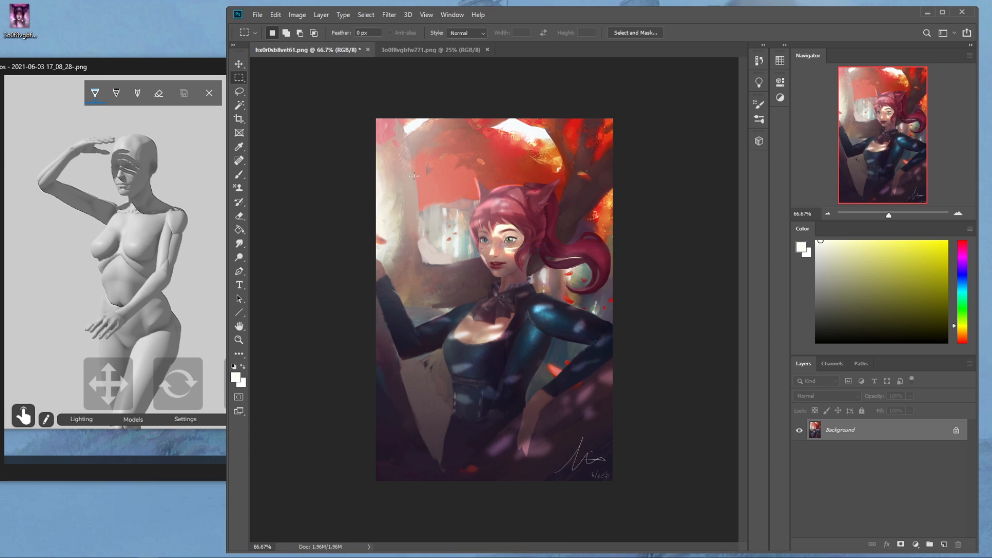
- Switch from smudging to the Blur tool and reduce its brush size to 25
click(244, 244)
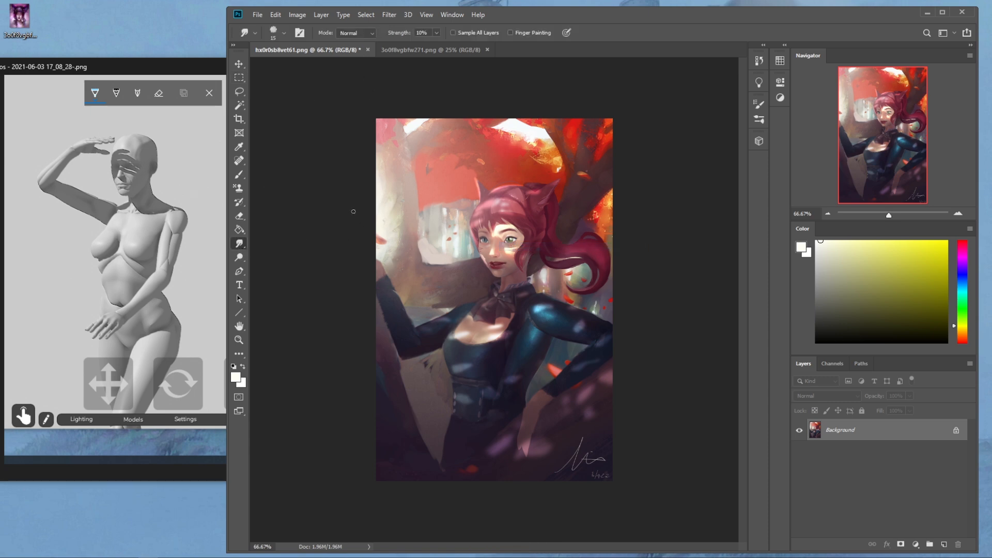
right_click(246, 245)
click(276, 241)
key(bracketleft)
key(bracketleft)
key(bracketleft)
key(bracketleft)
key(bracketleft)
key(bracketleft)
key(bracketleft)
key(bracketleft)
key(bracketleft)
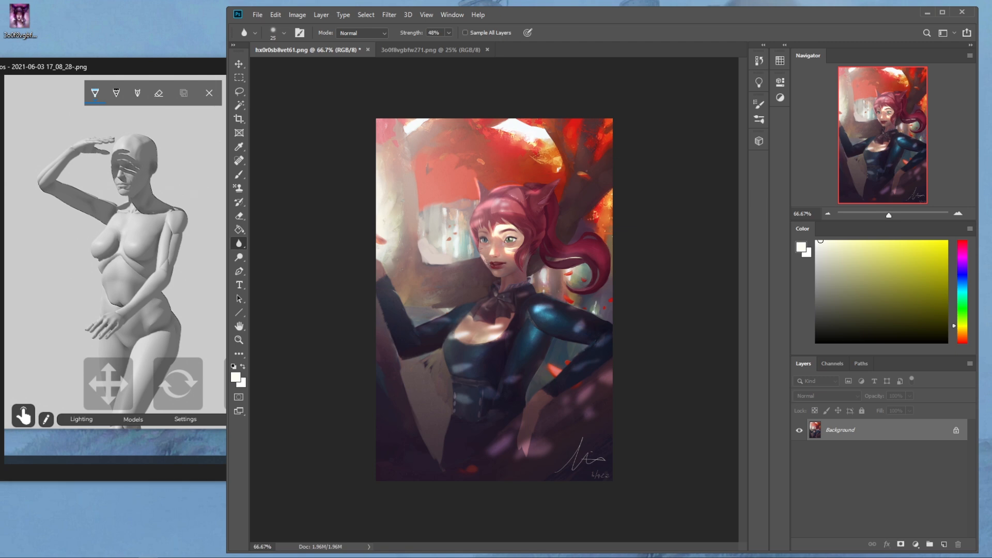
- Touch up the shadowed face with the Dodge tool at size 50 and refine the jaw edge with a sampled dark mauve and the Smudge tool
click(239, 257)
key(bracketleft)
key(bracketleft)
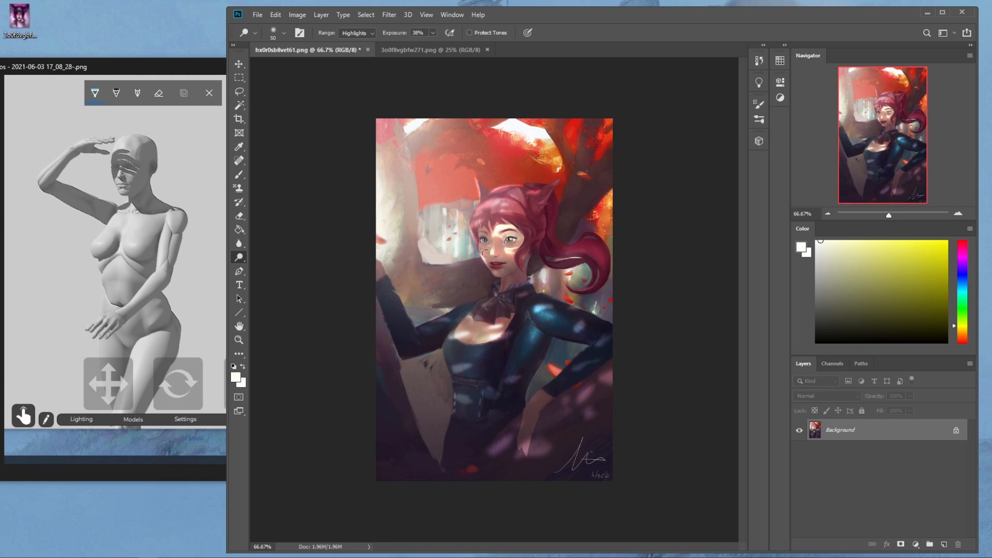
key(b)
alt+click(486, 269)
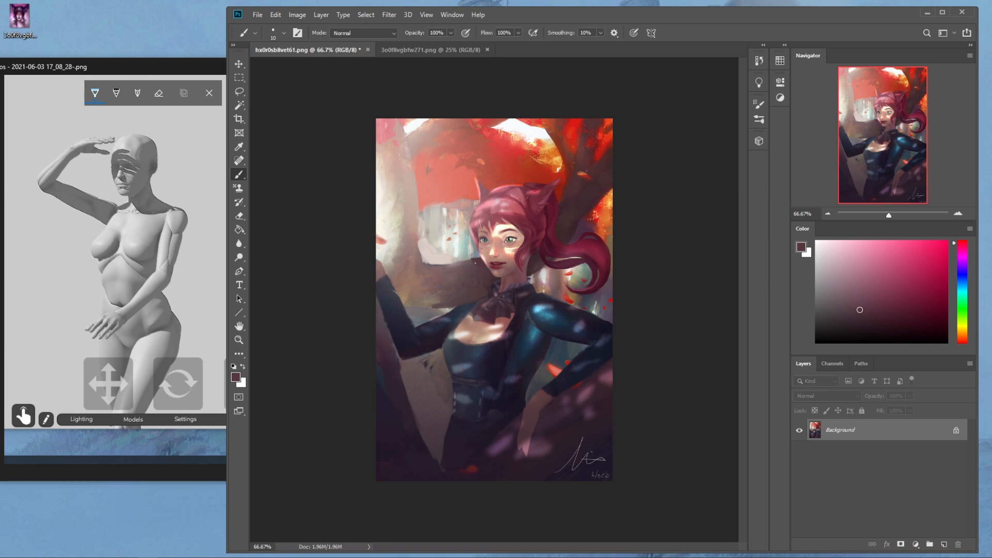
right_click(240, 242)
click(279, 261)
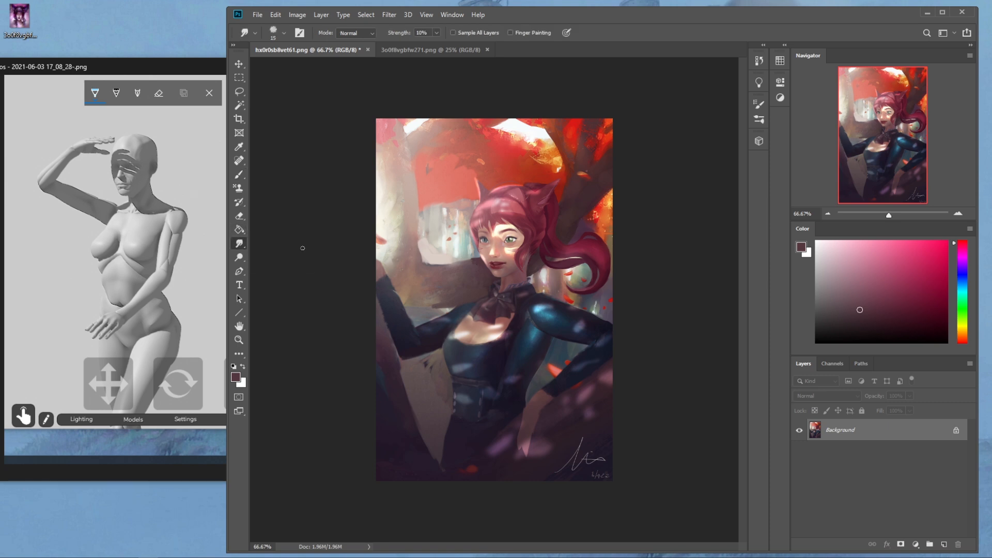
- Close the drawing tools over the pose reference and clean up the background edge beside the shadowed cheek with the sampled gray-blue
key(b)
alt+click(477, 258)
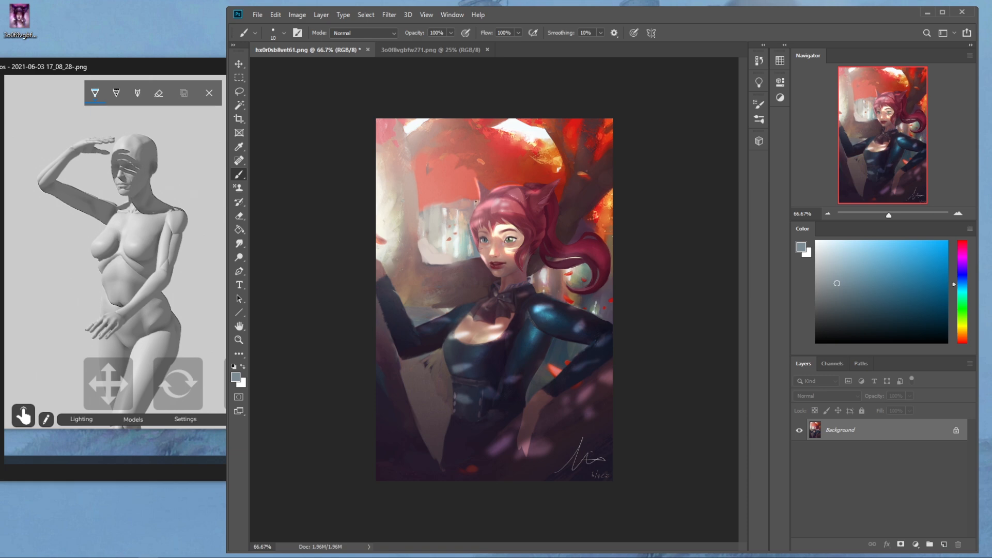
click(209, 93)
click(347, 89)
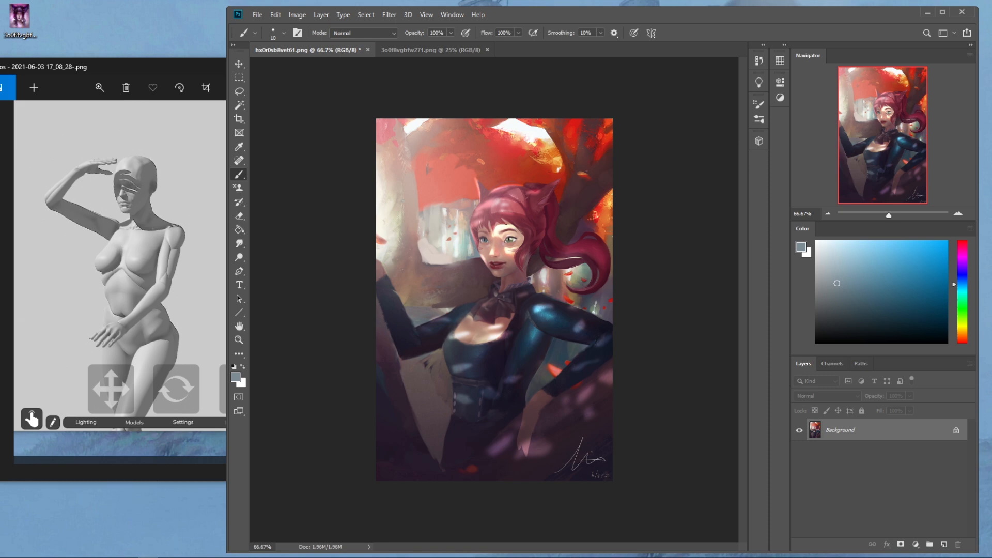
scroll(476, 229, up, 6)
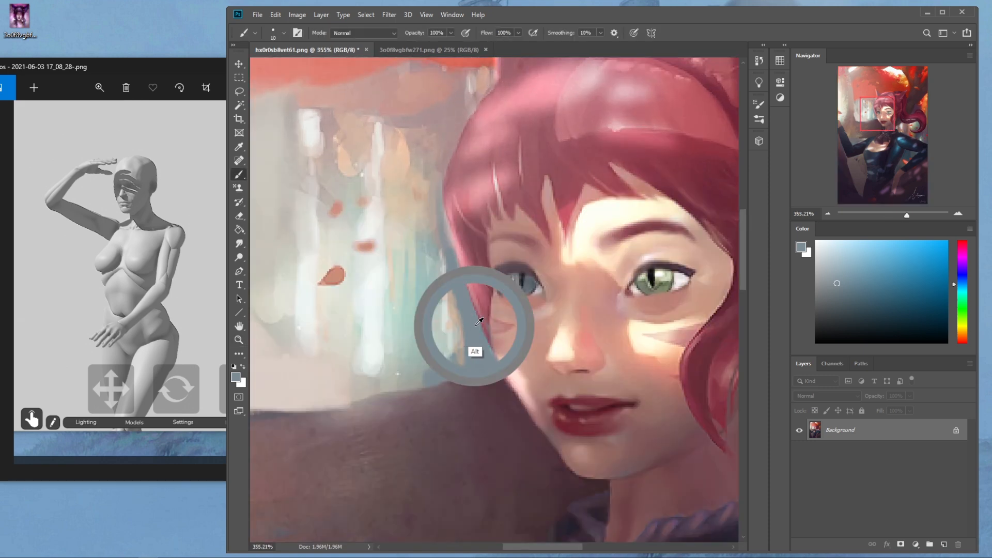
click(451, 33)
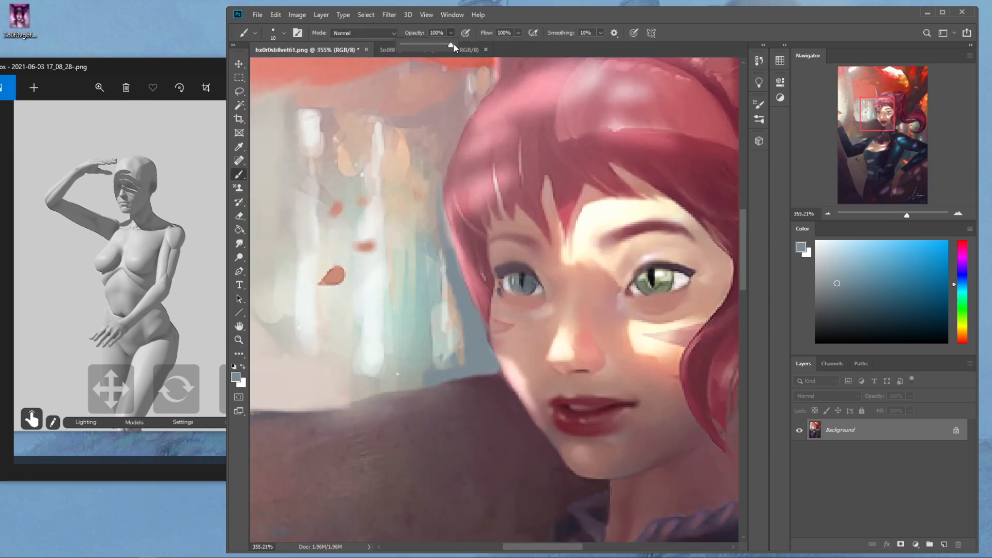
click(470, 319)
key([)
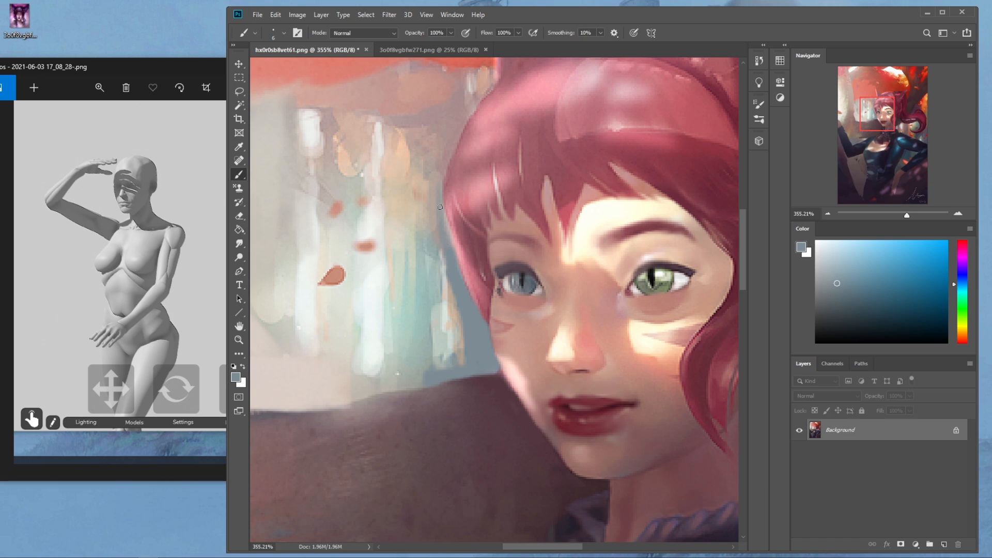
scroll(450, 271, down, 5)
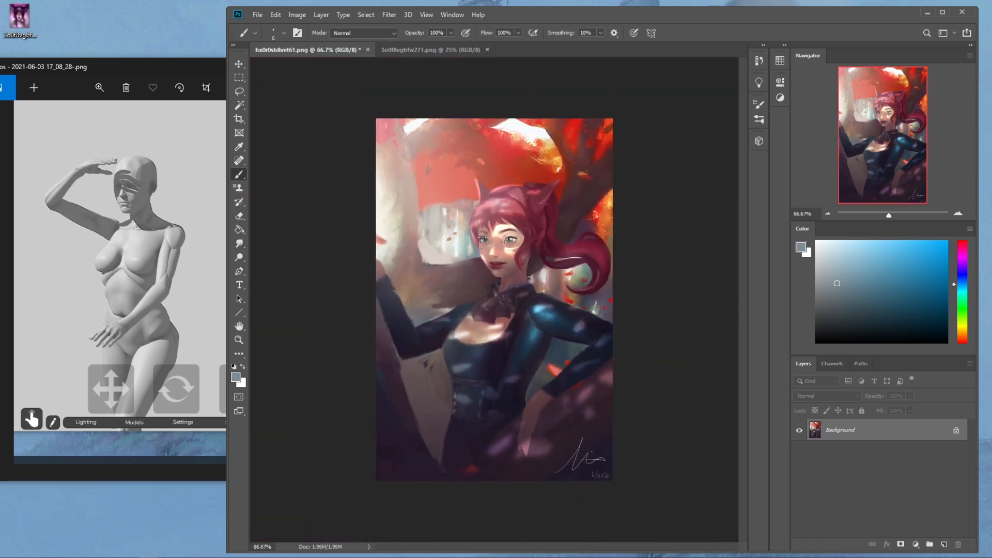
scroll(458, 217, up, 3)
key(l)
mouse_move(427, 104)
mouse_down()
mouse_move(446, 150)
mouse_move(428, 107)
mouse_up()
key(ctrl+d)
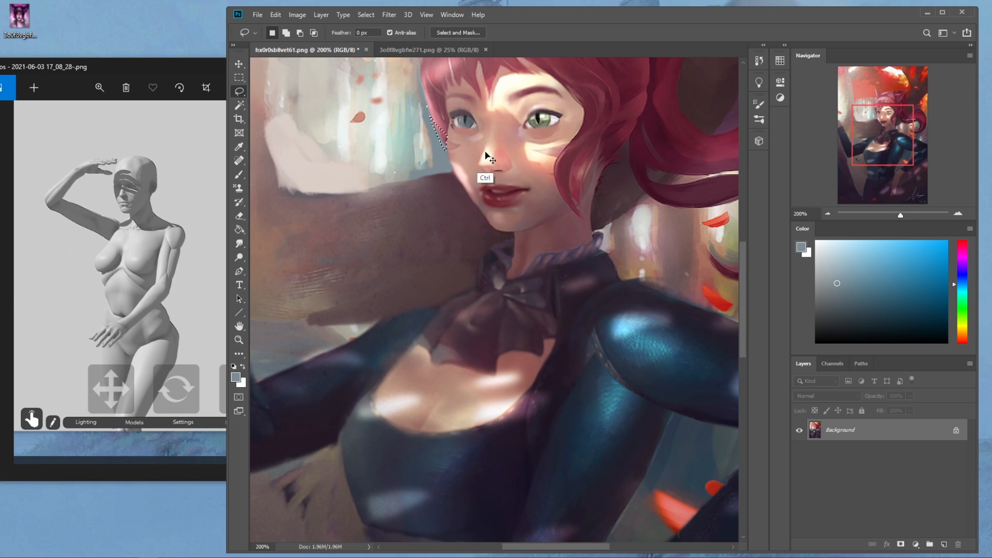
- Return to the Brush tool with a larger tip and fit the whole painting on screen
key(b)
key(bracketright)
key(bracketright)
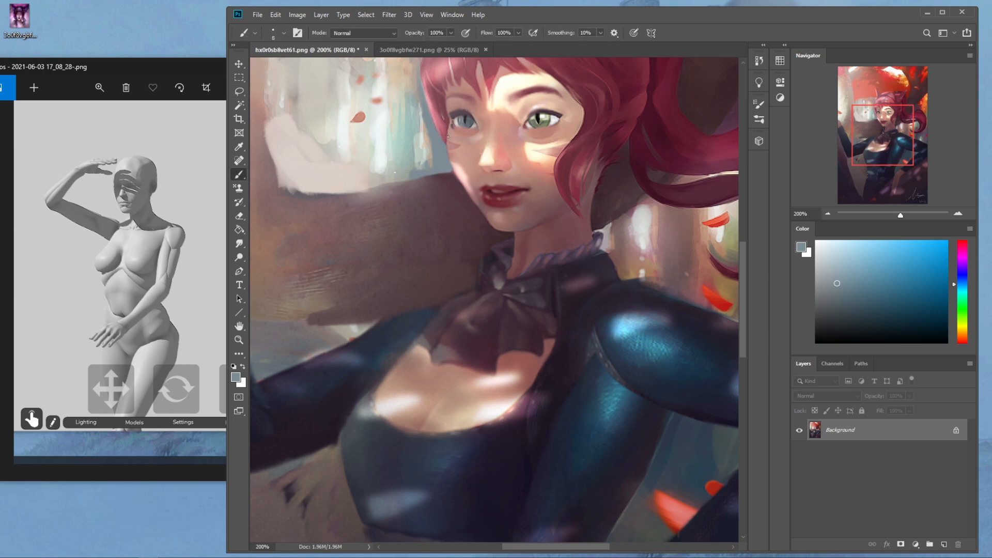
key(bracketright)
key(bracketright)
key(ctrl+0)
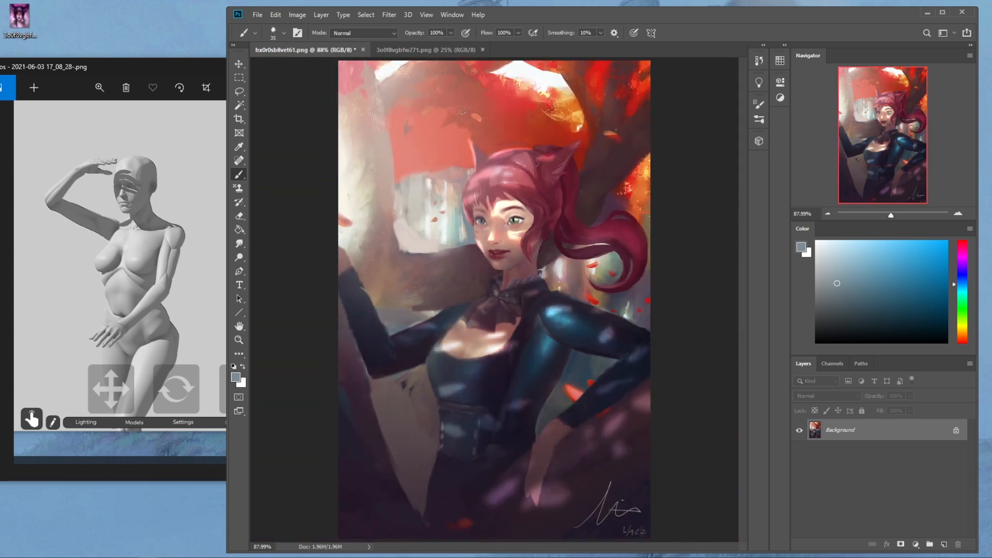
key(m)
right_click(489, 196)
key(Escape)
click(984, 557)
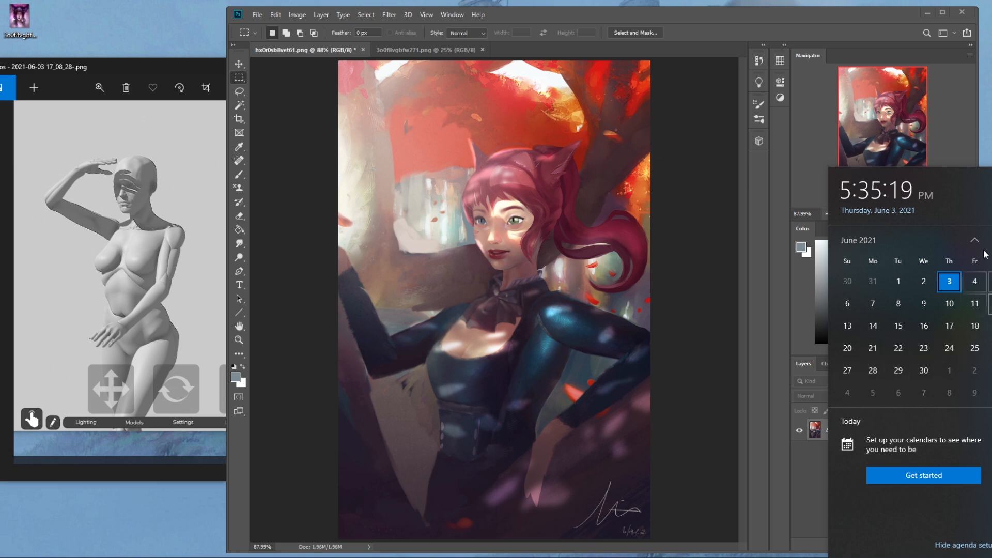
click(864, 25)
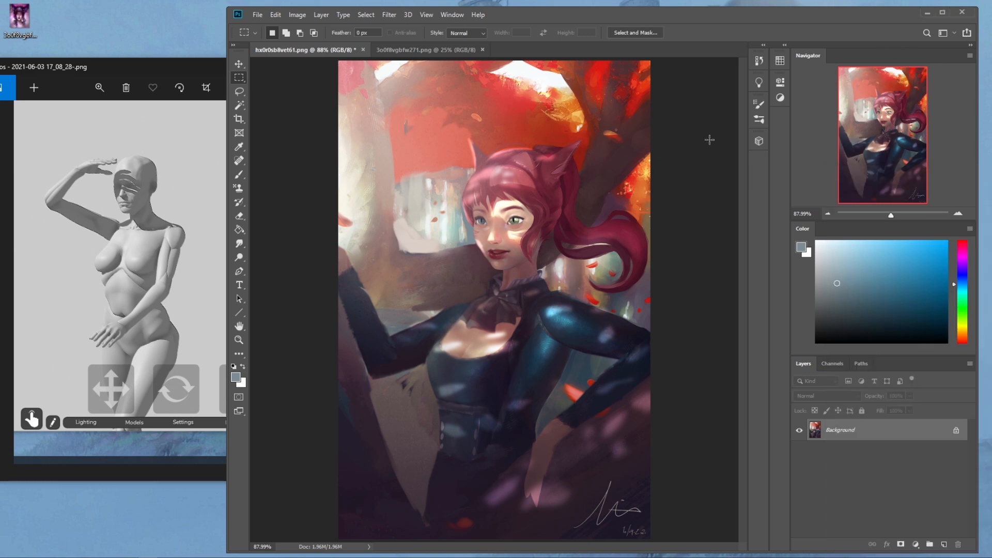
- Paint small touches along the hair framing the face with mauve and light pink tones sampled from its edge, using a smaller brush
key(b)
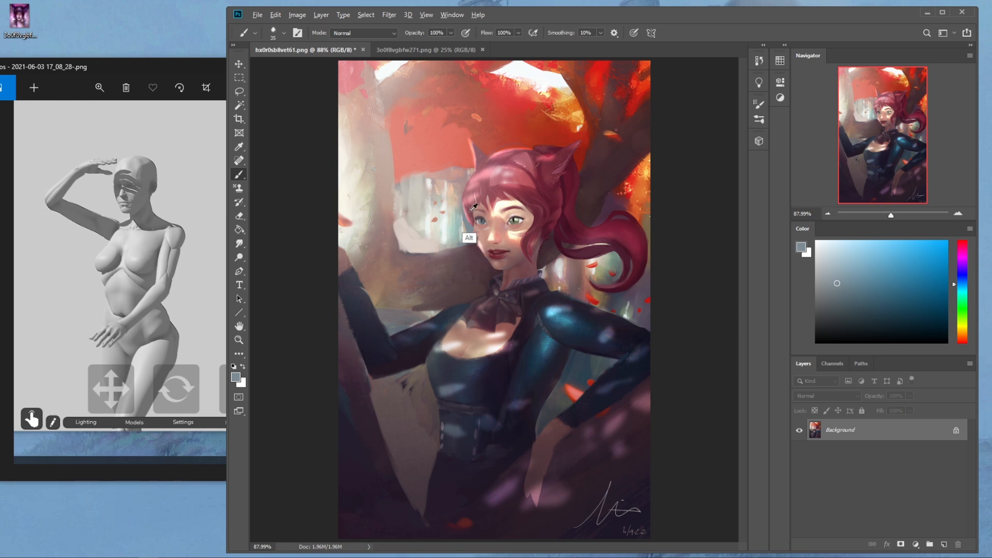
alt+click(468, 210)
key(bracketleft)
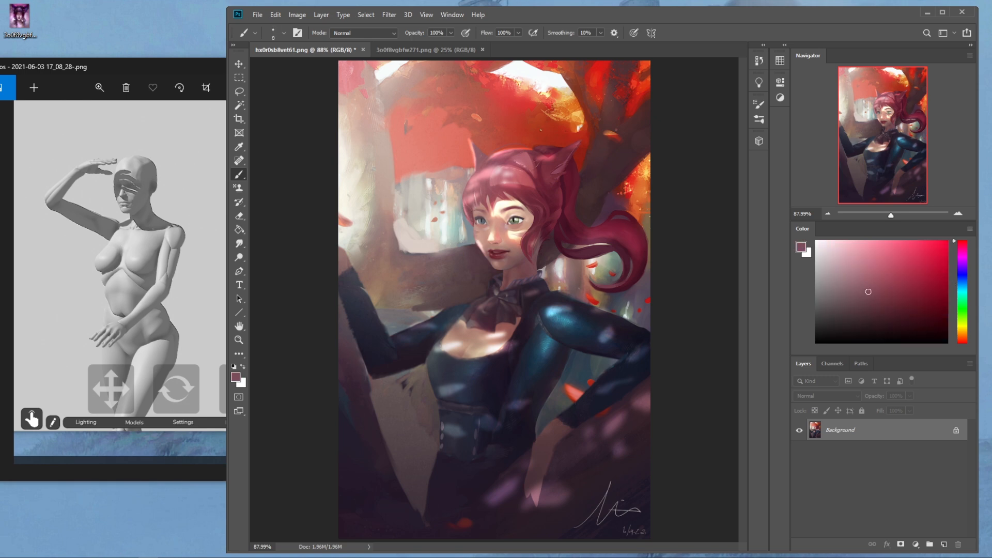
alt+click(463, 206)
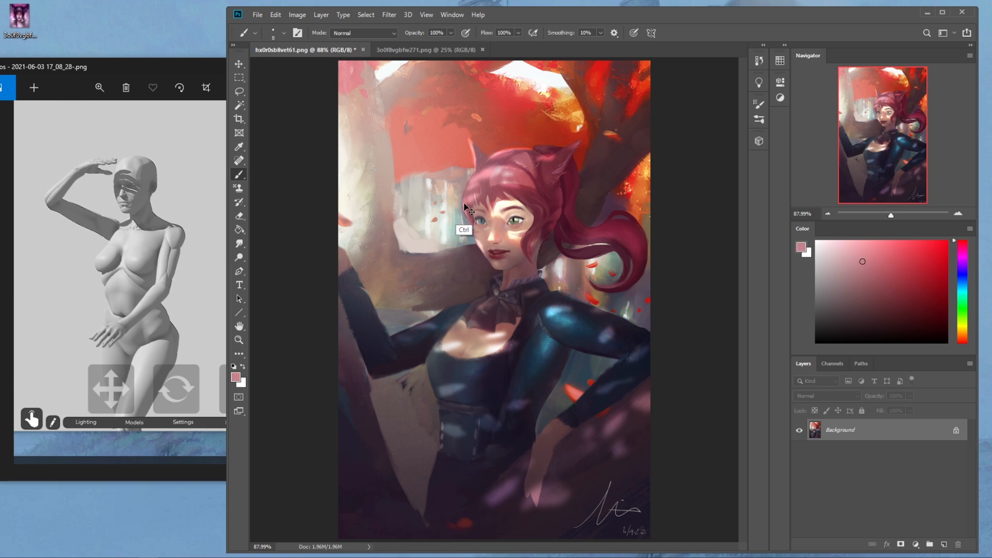
alt+click(473, 241)
alt+click(463, 202)
mouse_move(538, 221)
mouse_down()
mouse_move(522, 245)
mouse_move(525, 236)
mouse_up()
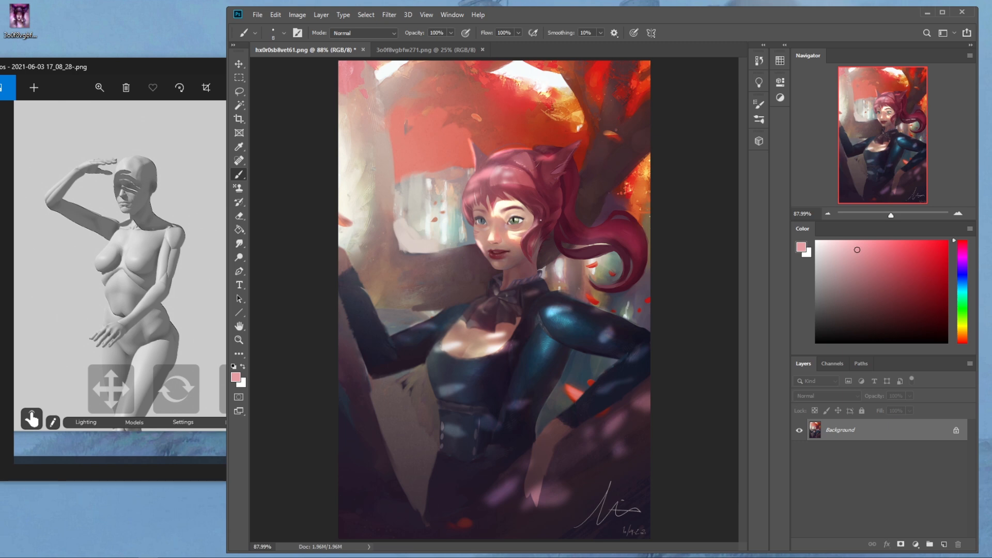
- Blend the hair touches with a smaller Smudge brush at 10% strength and touch up the hair with dark red sampled beside the neck
click(239, 243)
key(bracketleft)
key(bracketleft)
key(bracketleft)
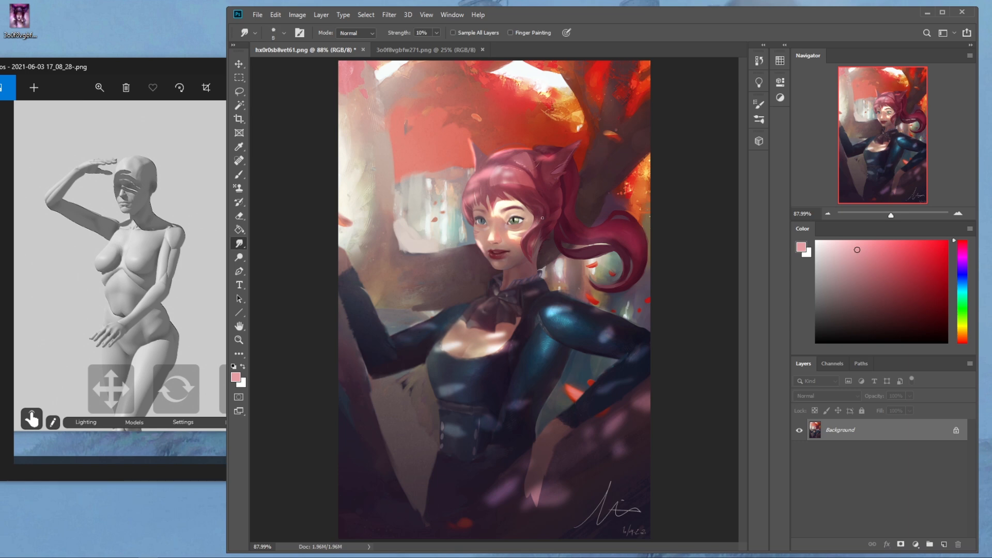
key(b)
alt+click(539, 265)
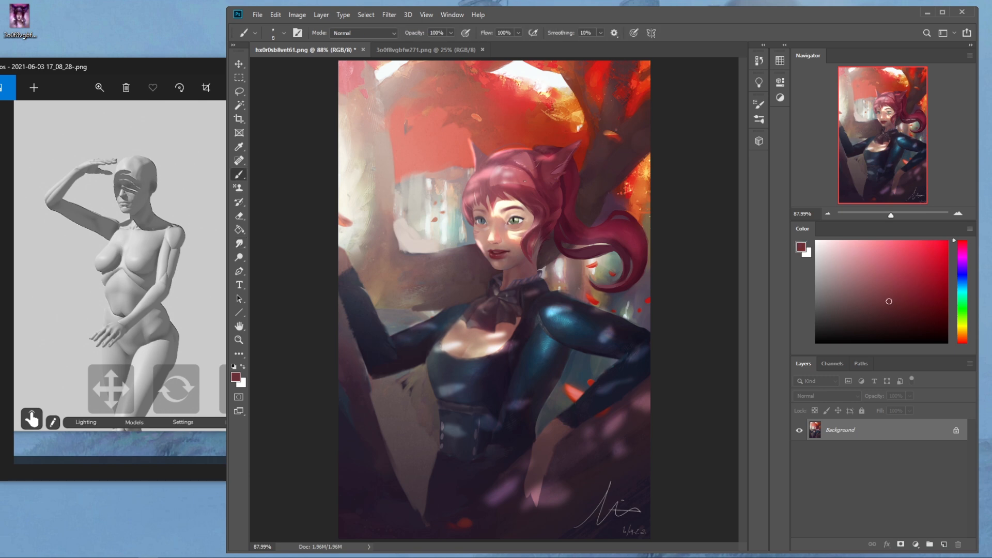
click(238, 245)
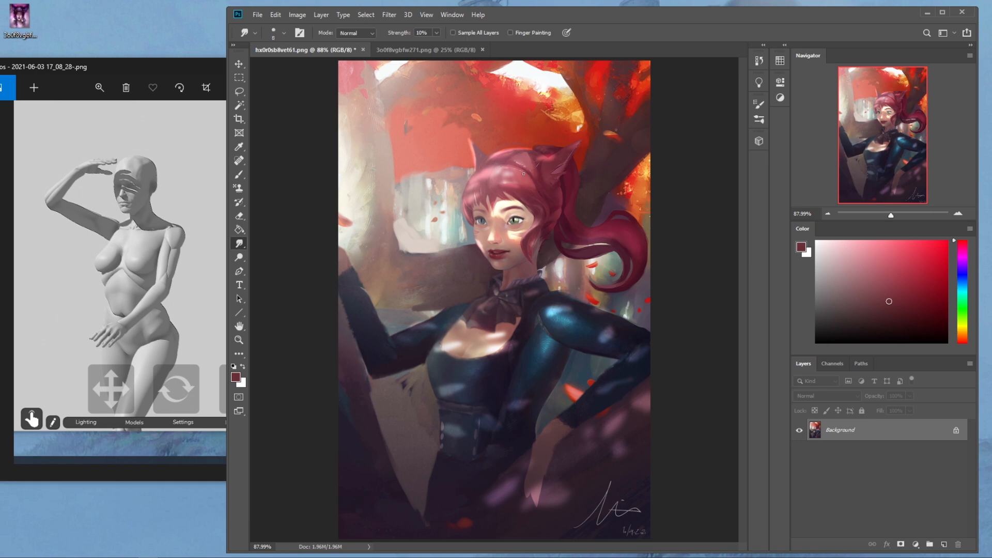
- Brighten the bangs above the face with the Dodge tool on Highlights at 38% exposure and a brush size of 125
click(239, 258)
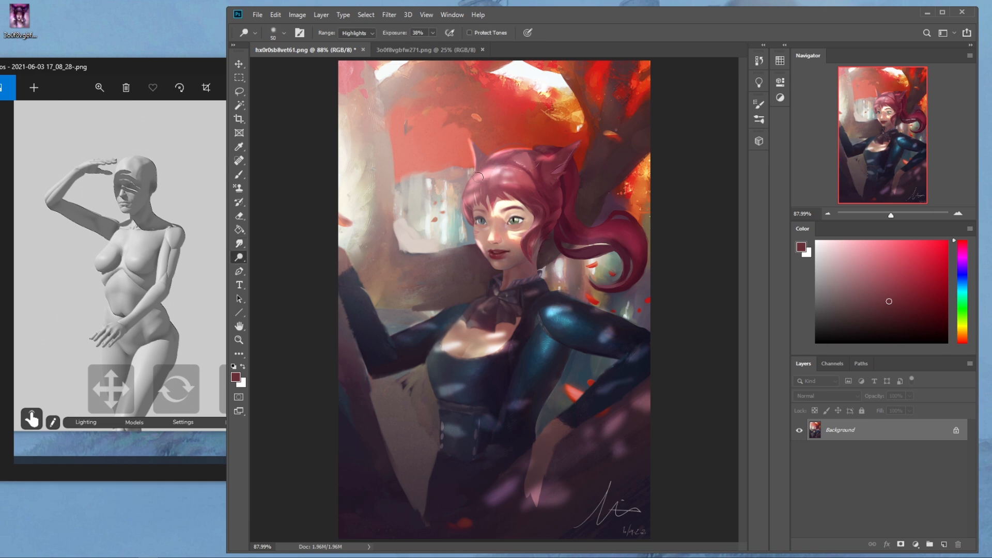
key(bracketright)
key(bracketright)
key(bracketright)
key(bracketright)
key(bracketright)
key(bracketright)
drag(500, 204, 493, 212)
click(242, 244)
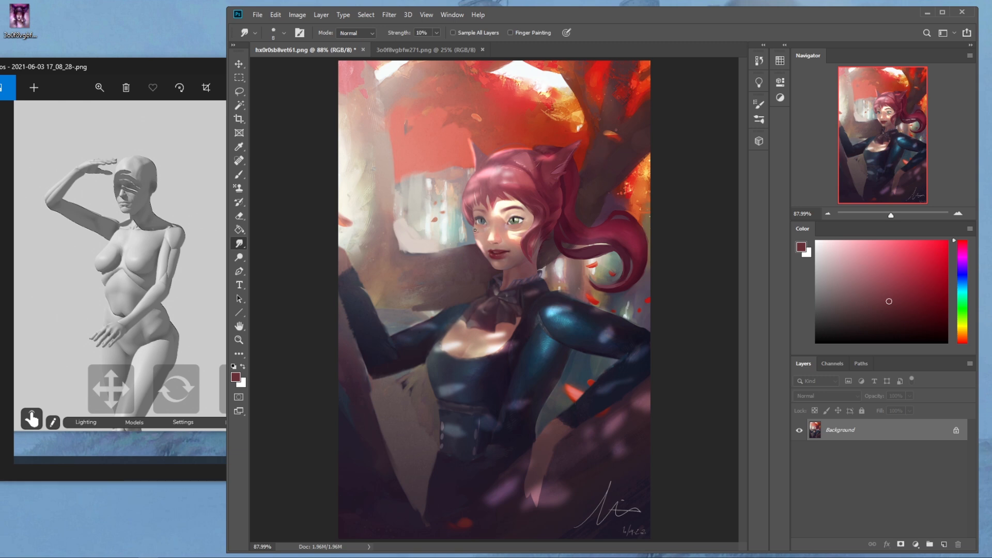
key(o)
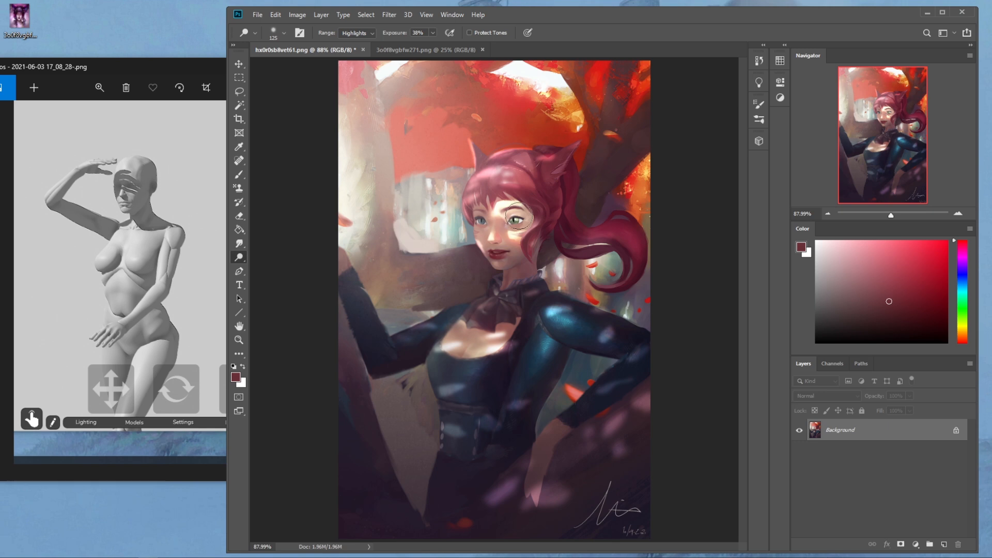
- Try to saturate the lit eye with the Sponge tool in Saturate mode at a brush size of 40, and undo the strokes
right_click(239, 257)
click(279, 279)
click(363, 35)
click(355, 44)
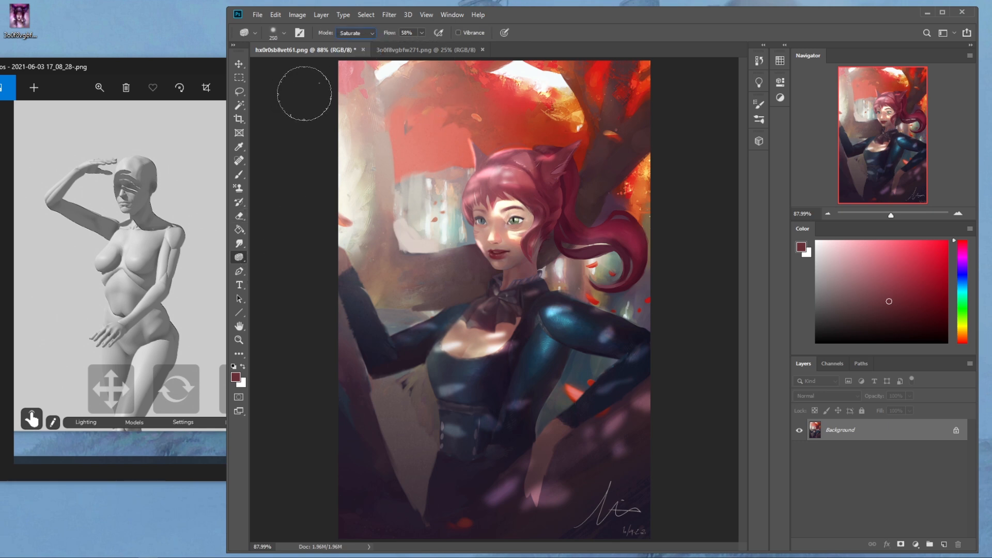
key(bracketleft)
key(bracketleft)
key(bracketleft)
key(bracketleft)
key(bracketleft)
key(bracketleft)
key(bracketleft)
key(bracketleft)
key(bracketleft)
key(bracketleft)
key(bracketleft)
drag(514, 220, 514, 221)
key(ctrl+z)
key(ctrl+z)
- Set the Brush tool to Color mode with a bright cyan and undo the trial tint
click(963, 292)
click(920, 241)
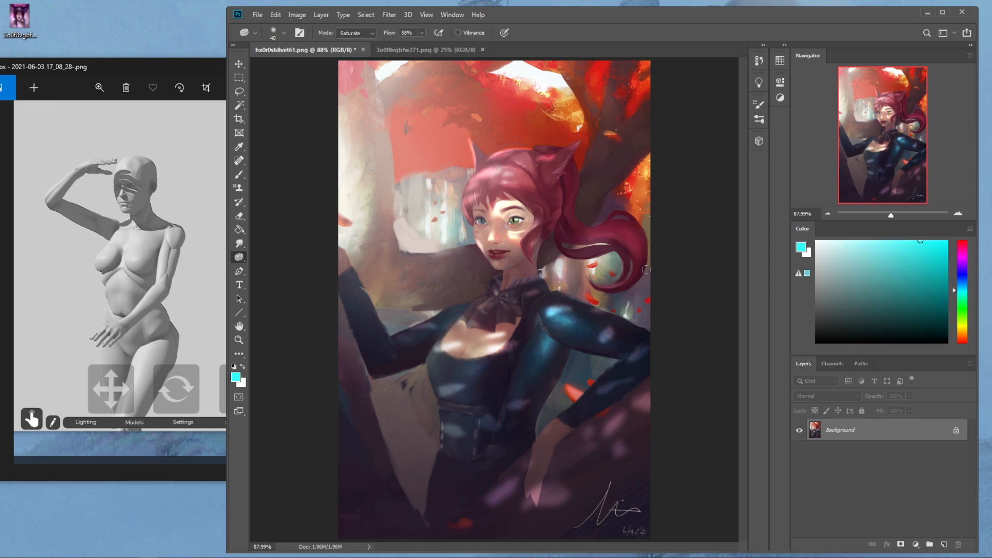
key(b)
click(364, 32)
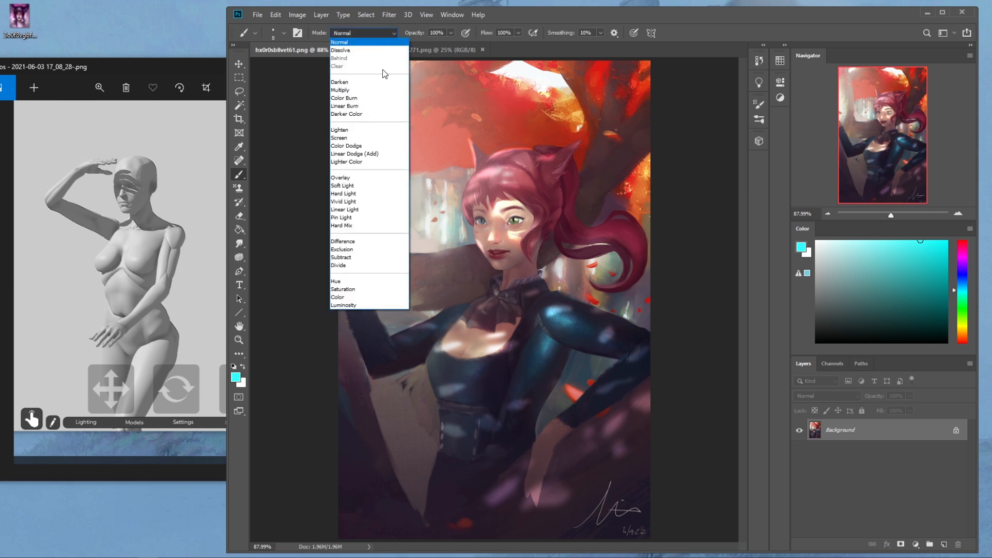
click(361, 298)
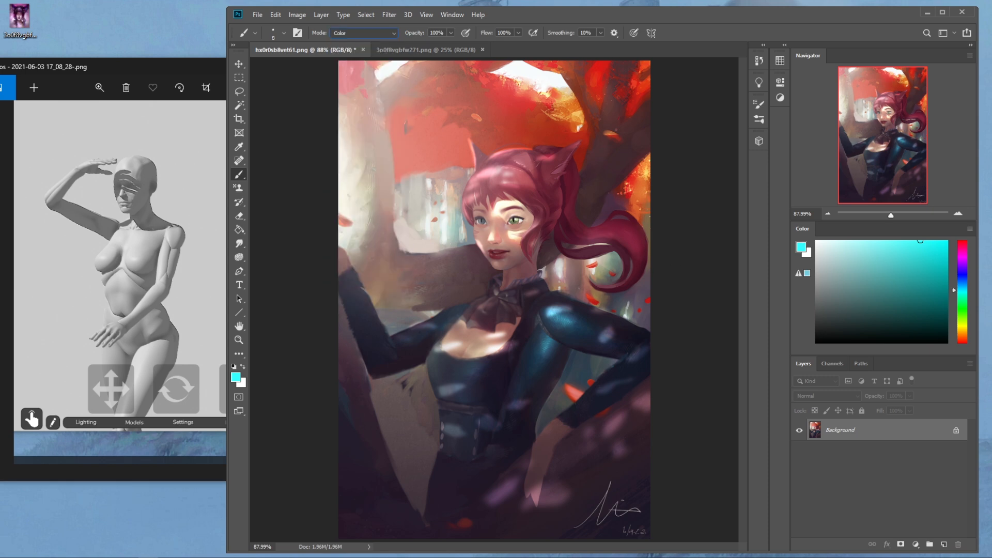
key(ctrl+z)
- Tint the irises with a bright green, shifting its hue to mint green
click(960, 299)
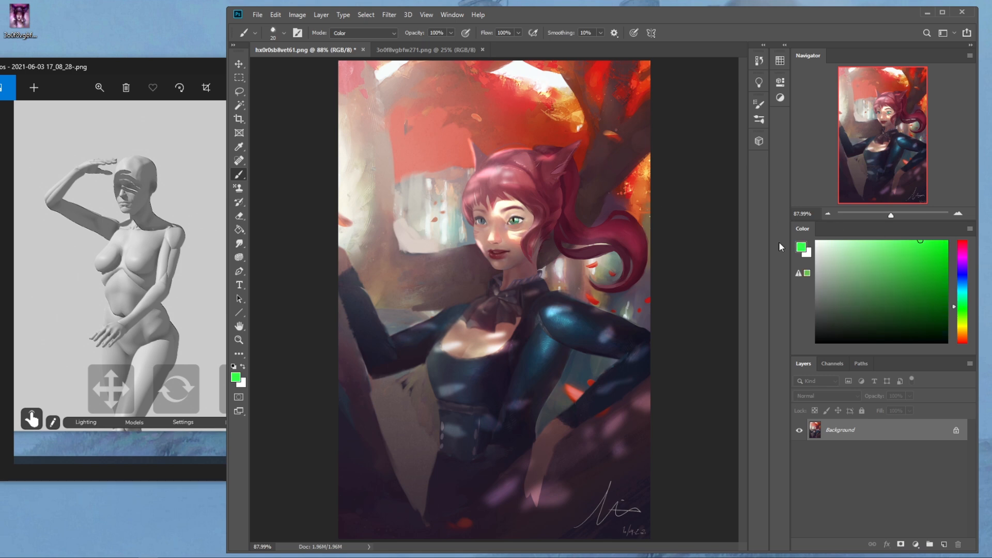
click(959, 298)
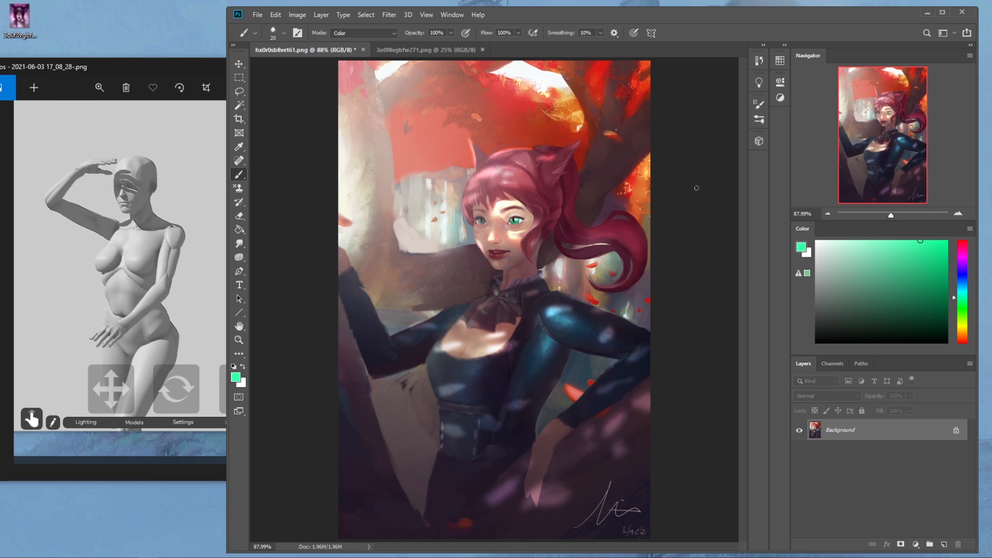
click(962, 297)
- Tone down the tint around the lit eye with sampled white and the Sponge tool in Desaturate mode at 58% flow
alt+click(506, 224)
click(242, 256)
click(364, 33)
click(362, 43)
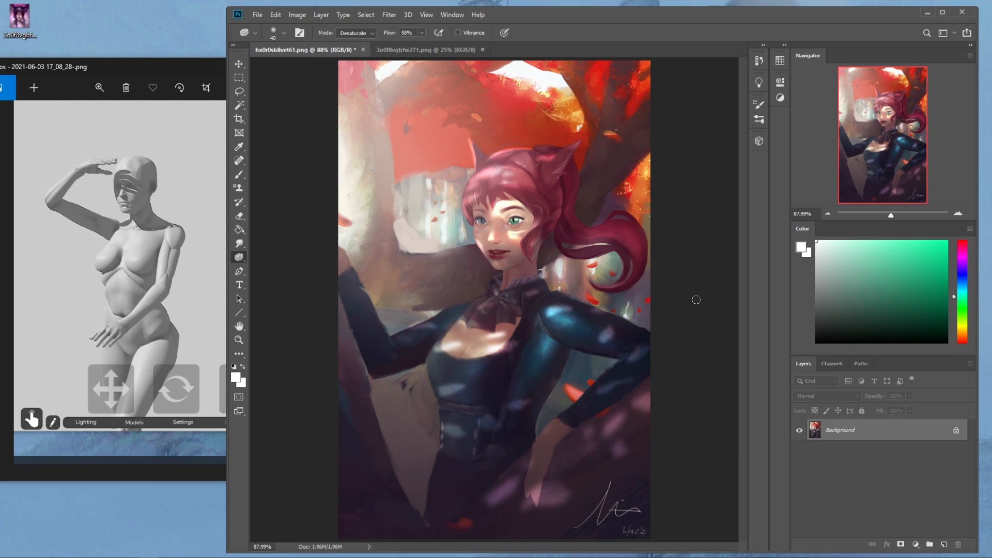
key(b)
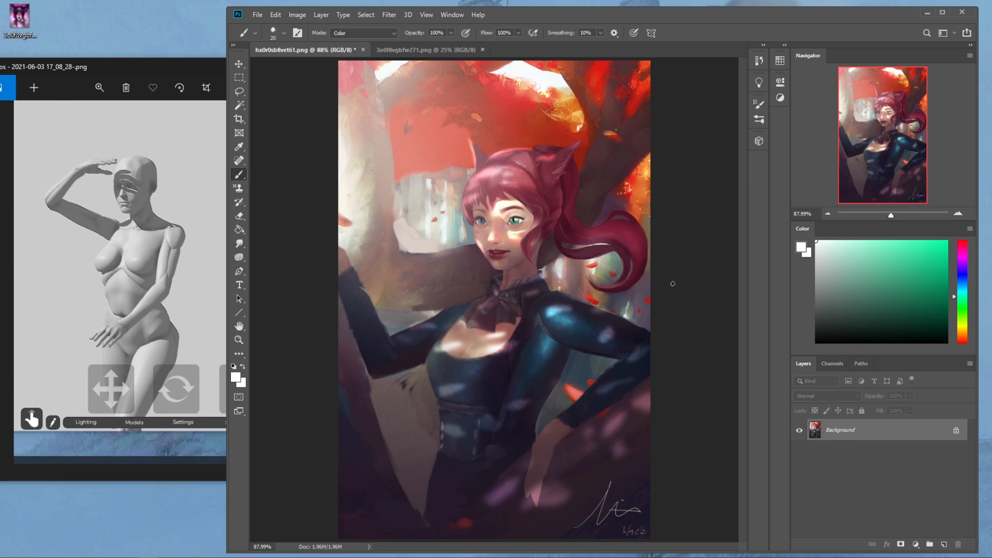
- Review the whole red-haired painting and switch to the purple-haired portrait document 3o0f8vgbfw271.png
key(ctrl+minus)
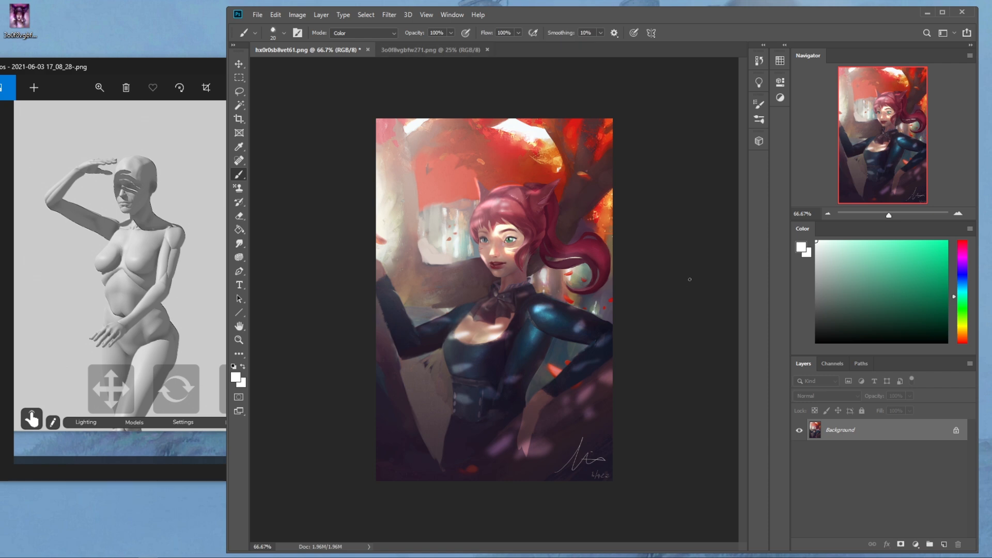
click(453, 47)
click(334, 50)
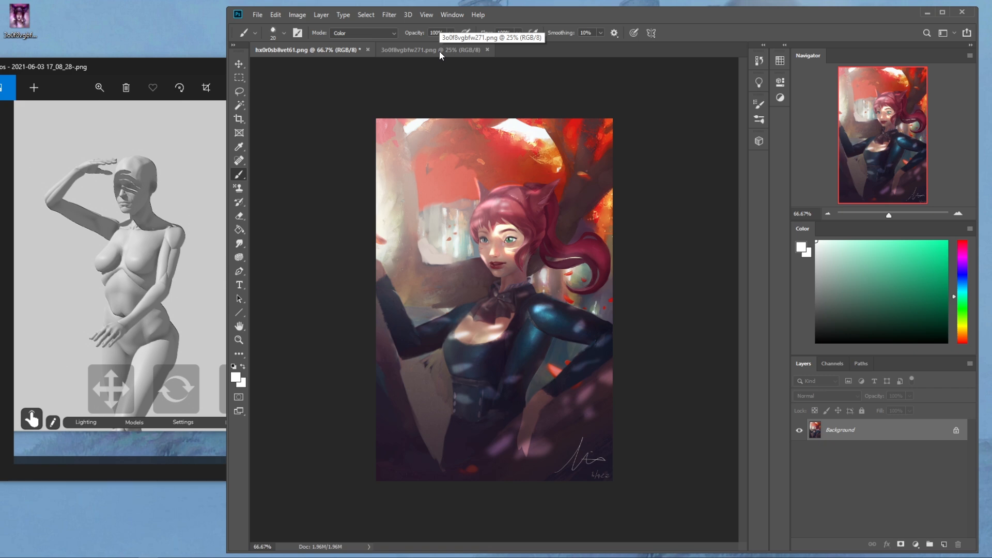
click(440, 51)
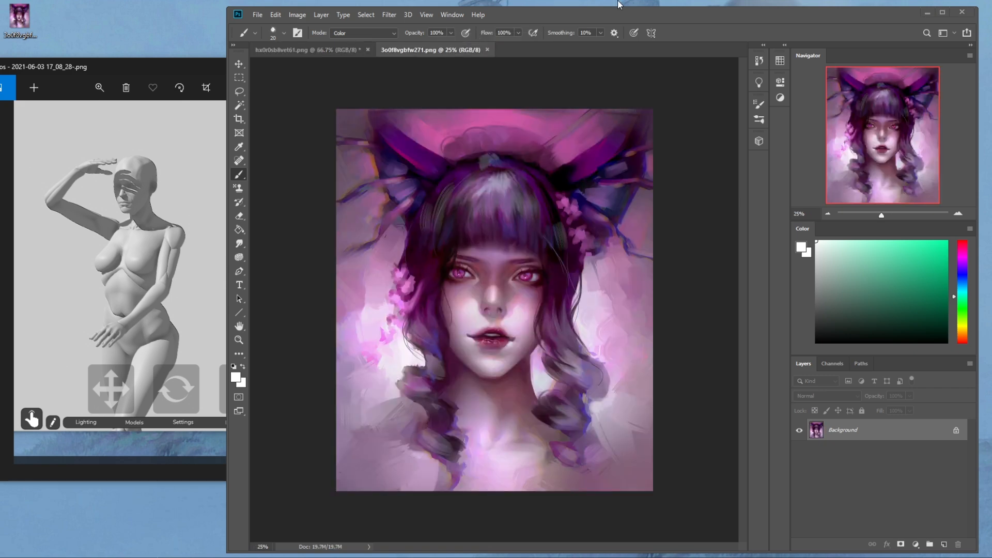
- Compare both open paintings, start Liquify on the purple-haired portrait and nudge the nose with an enlarged Forward Warp brush
click(314, 52)
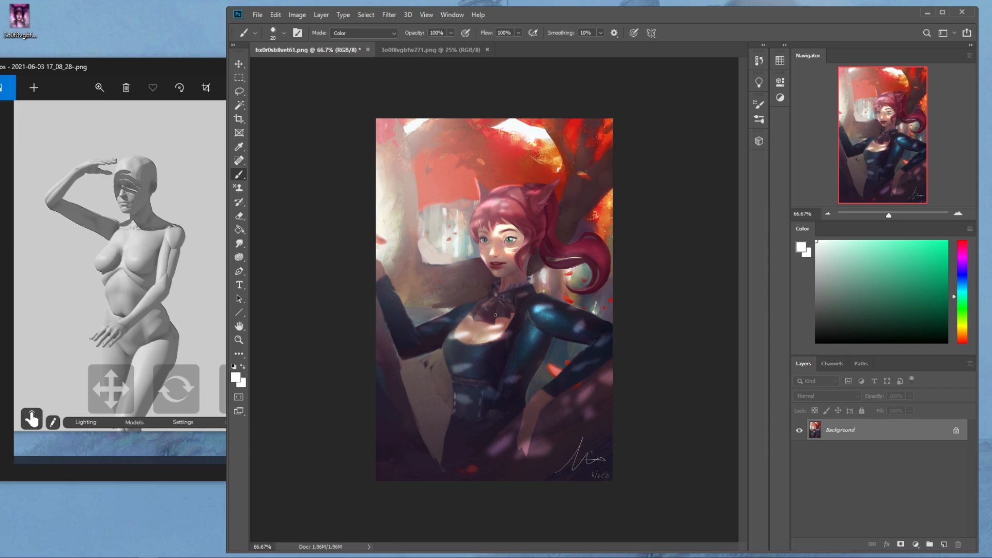
click(401, 49)
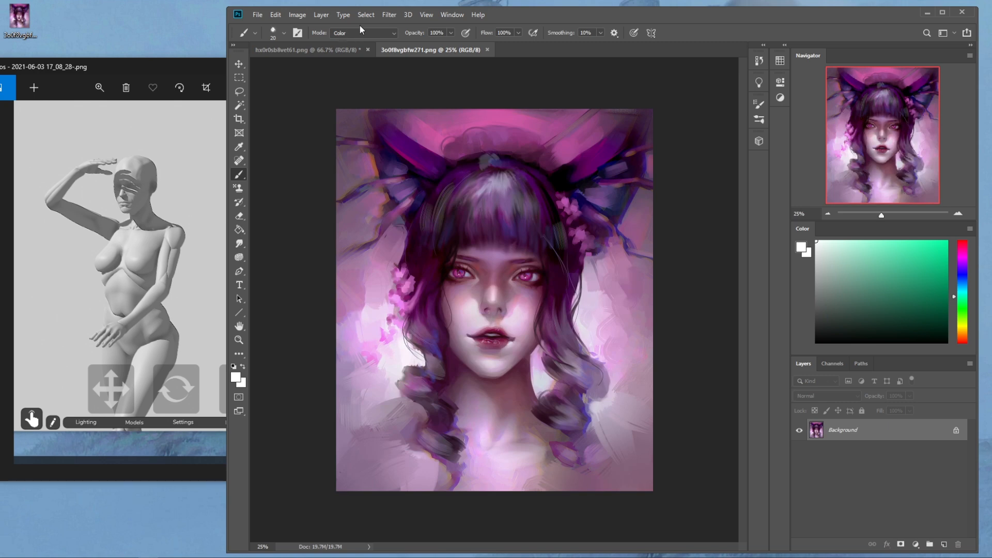
click(389, 14)
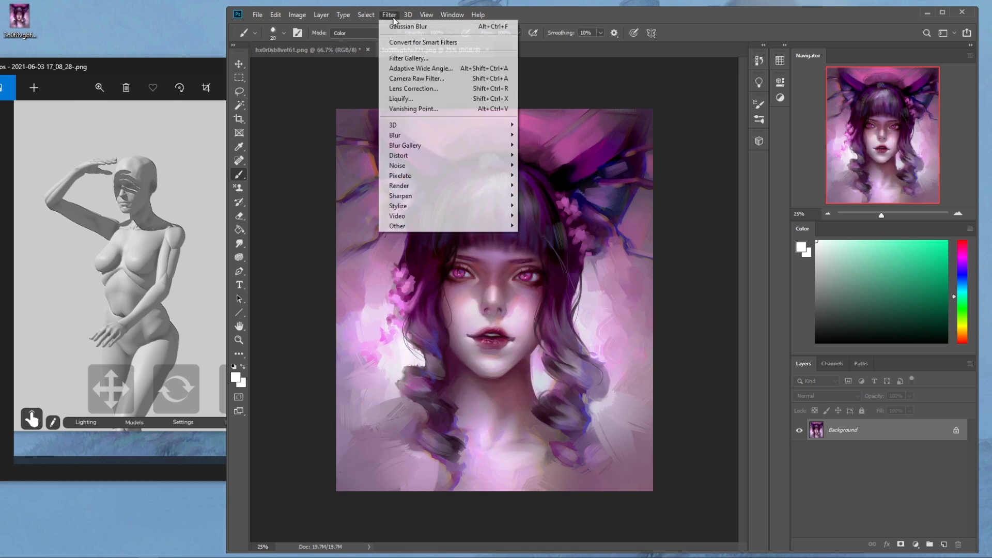
click(421, 99)
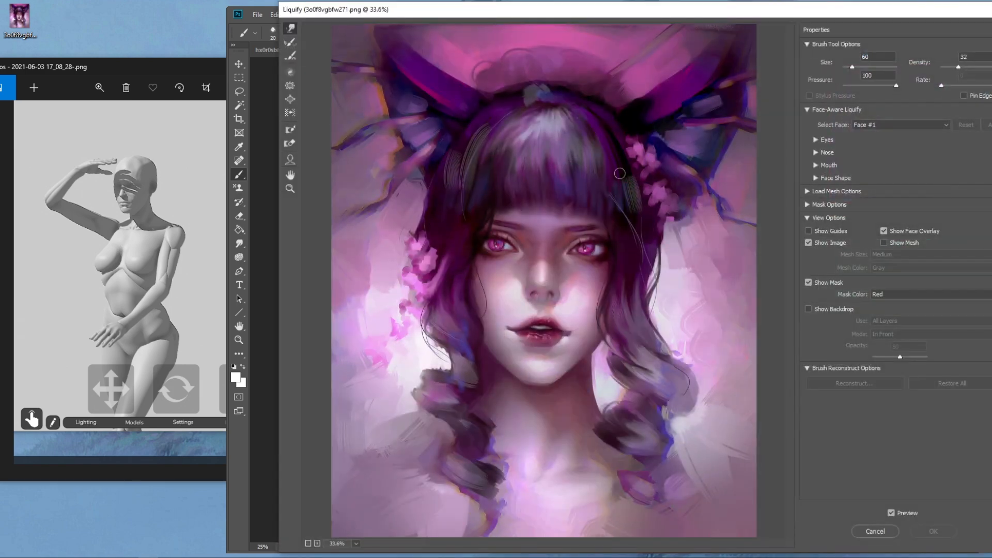
key(bracketright)
key(bracketright)
key(bracketright)
key(bracketright)
key(bracketright)
key(bracketright)
key(bracketright)
key(bracketright)
key(bracketright)
key(bracketright)
drag(543, 275, 543, 282)
- Reshape the upturned mouth corners with the Forward Warp brush at about size 175
key(bracketleft)
key(bracketleft)
key(bracketleft)
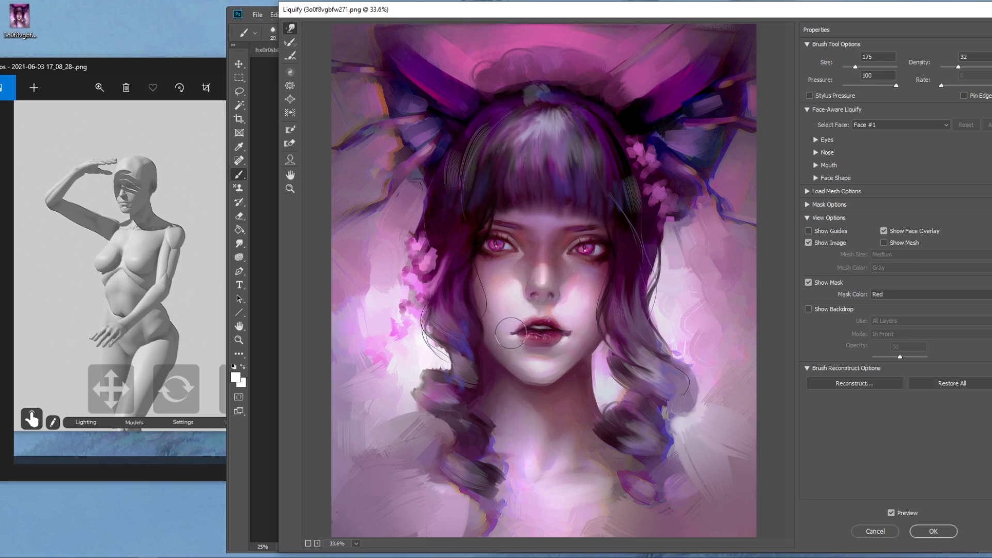
key(bracketright)
key(bracketright)
key(bracketright)
key(bracketright)
key(bracketleft)
key(bracketleft)
key(bracketleft)
key(bracketleft)
key(bracketleft)
- Adjust the proportions of the face with the Forward Warp brush at sizes 1100 and 800
key(bracketright)
key(bracketright)
key(bracketright)
key(bracketright)
key(bracketright)
key(bracketright)
key(bracketright)
key(bracketright)
key(bracketright)
key(bracketright)
key(bracketright)
key(bracketright)
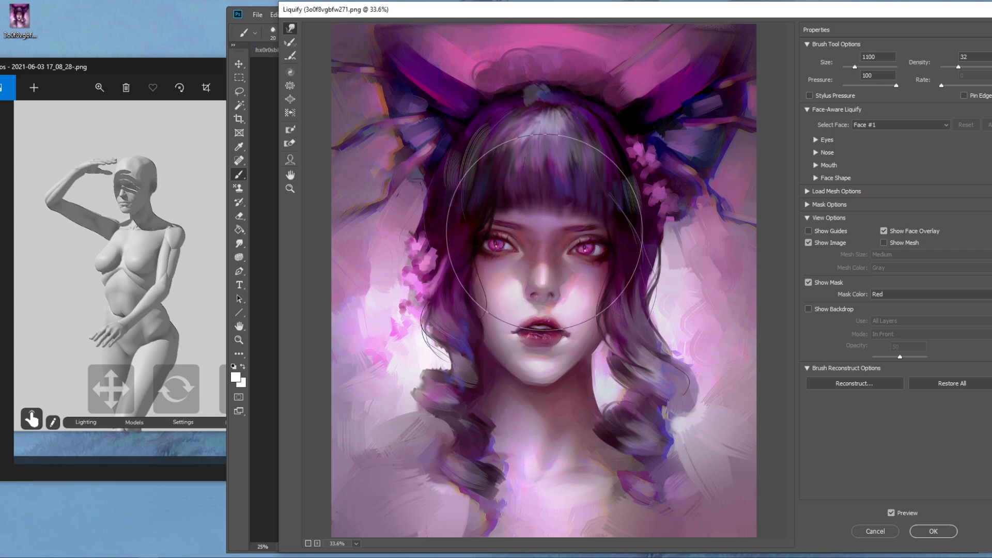
key(bracketleft)
key(bracketleft)
key(bracketleft)
key(bracketleft)
key(bracketleft)
key(bracketright)
key(bracketright)
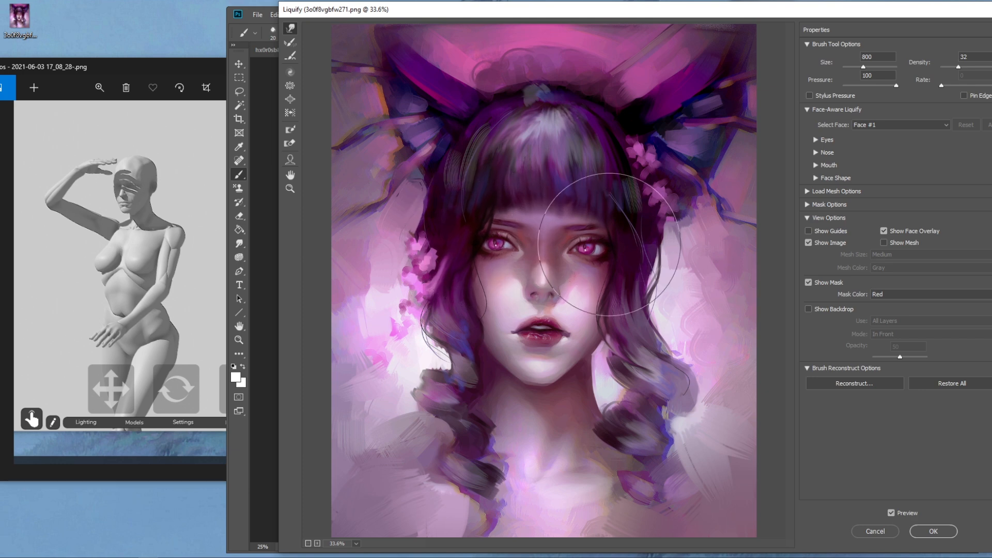
- Refine the jaw and surrounding hair with the Forward Warp brush at sizes 600 and 1300, and apply Liquify
key(ctrl+minus)
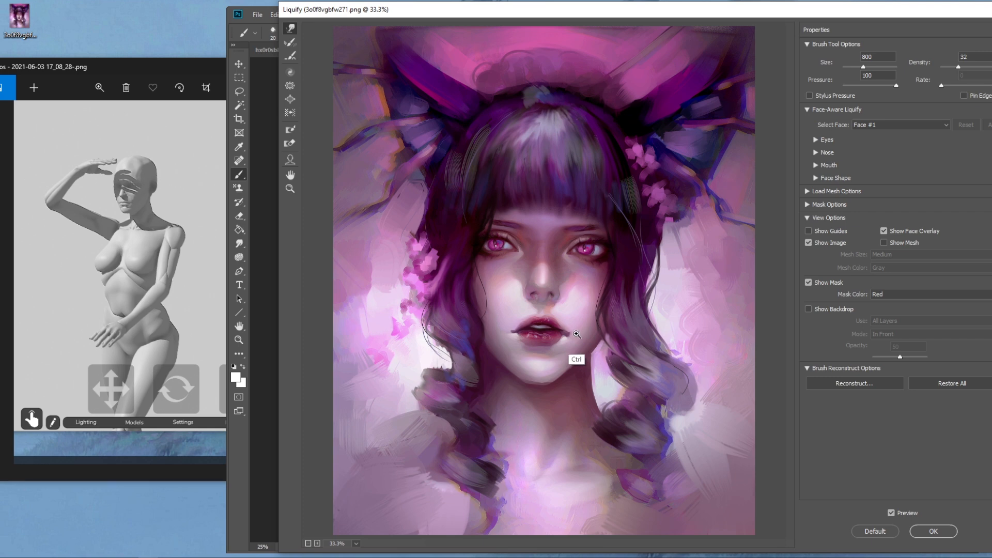
key(bracketright)
key(bracketright)
key(ctrl+minus)
key(bracketleft)
key(bracketleft)
key(bracketleft)
key(bracketleft)
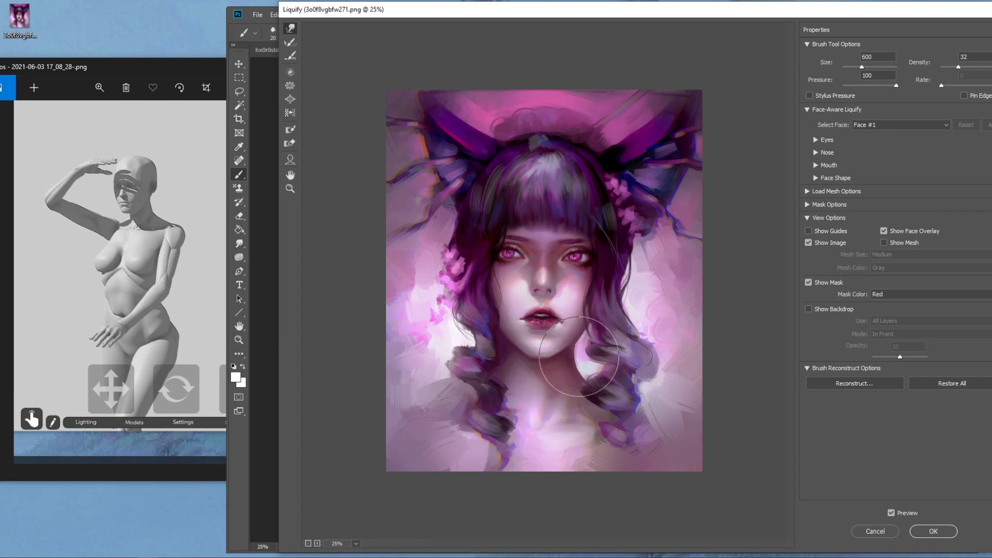
drag(495, 338, 497, 344)
key(bracketright)
key(bracketright)
key(bracketright)
key(bracketright)
key(bracketright)
key(bracketright)
key(bracketright)
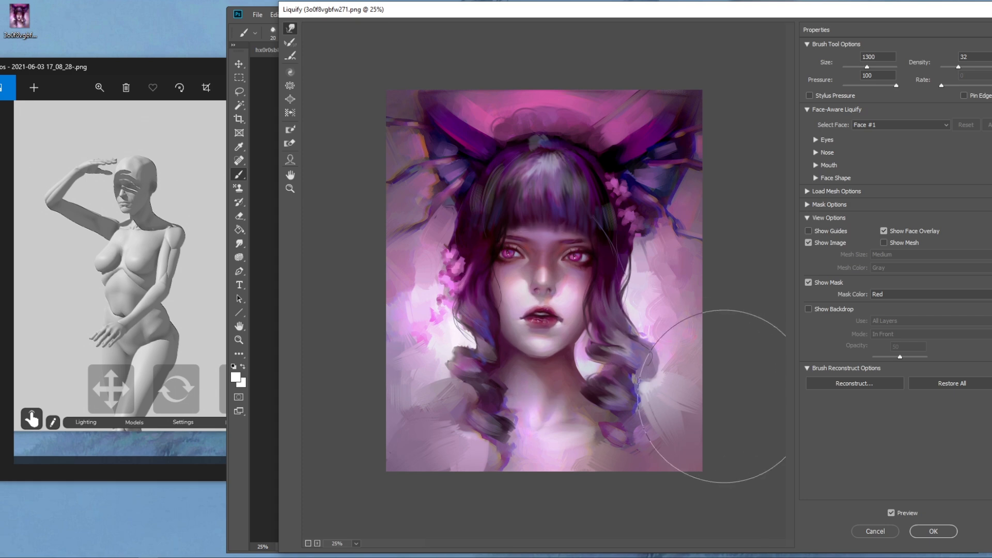
click(933, 532)
- Lasso the face and fringe, copy them to a new layer and nudge the copy slightly right and up
key(l)
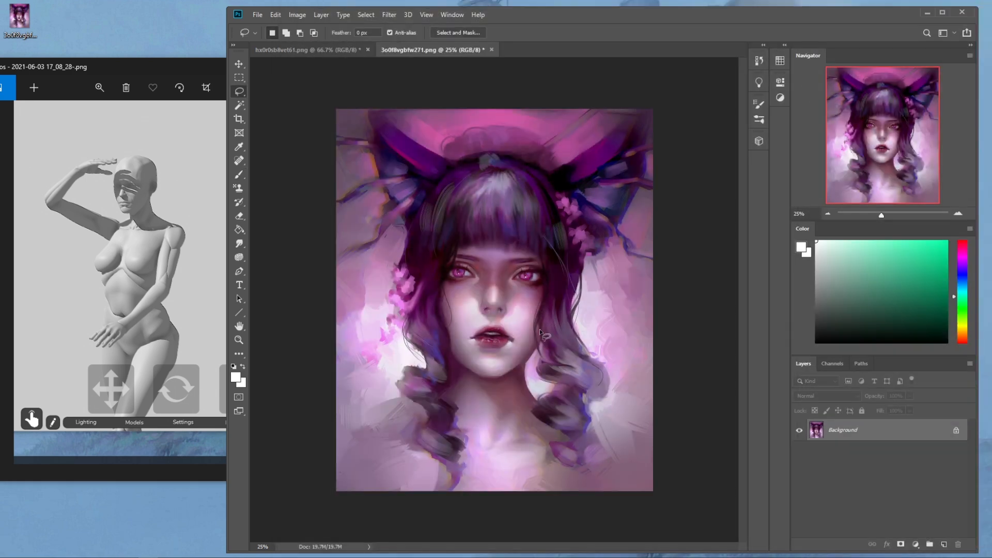
mouse_move(542, 323)
mouse_down()
mouse_move(481, 377)
mouse_move(549, 233)
mouse_move(558, 326)
mouse_up()
key(ctrl)
key(ctrl+j)
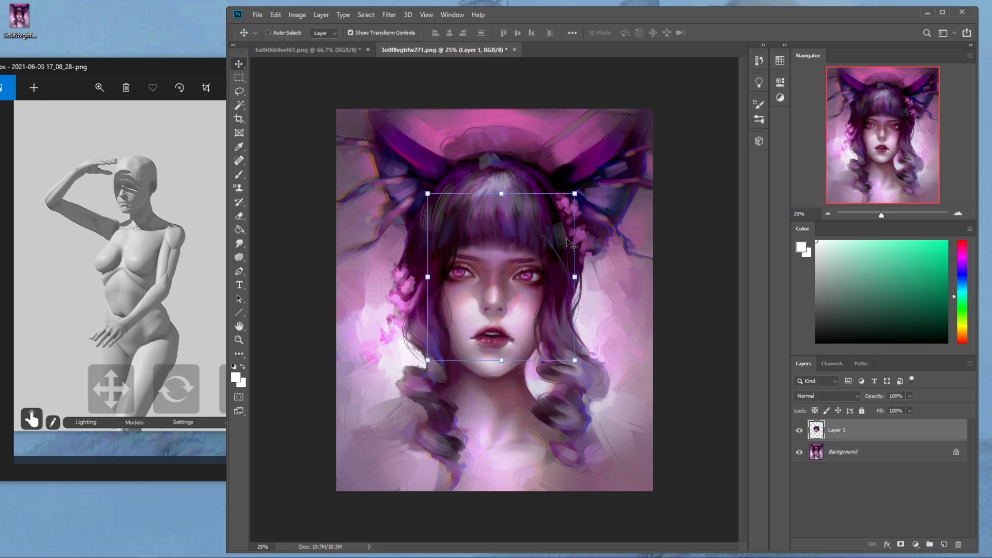
key(Right)
key(Right)
key(Up)
key(Up)
key(Up)
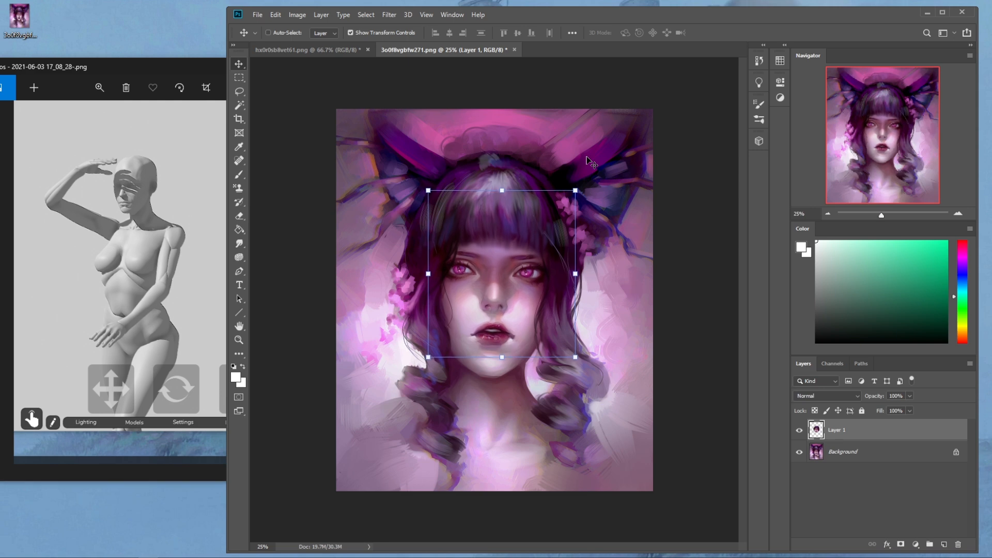
- Blend the shifted face layer's edges with the Eraser and merge it down into the Background
key(e)
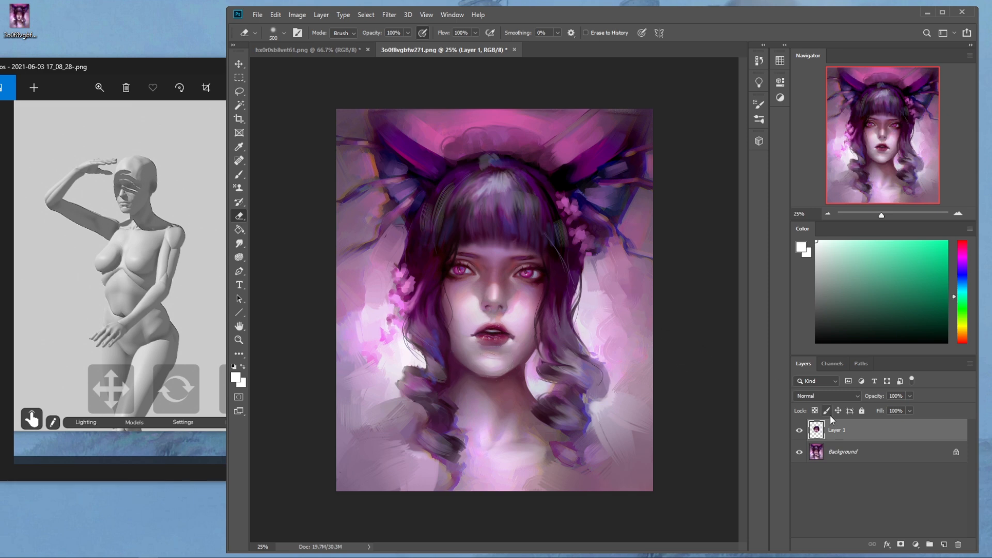
right_click(851, 429)
click(882, 422)
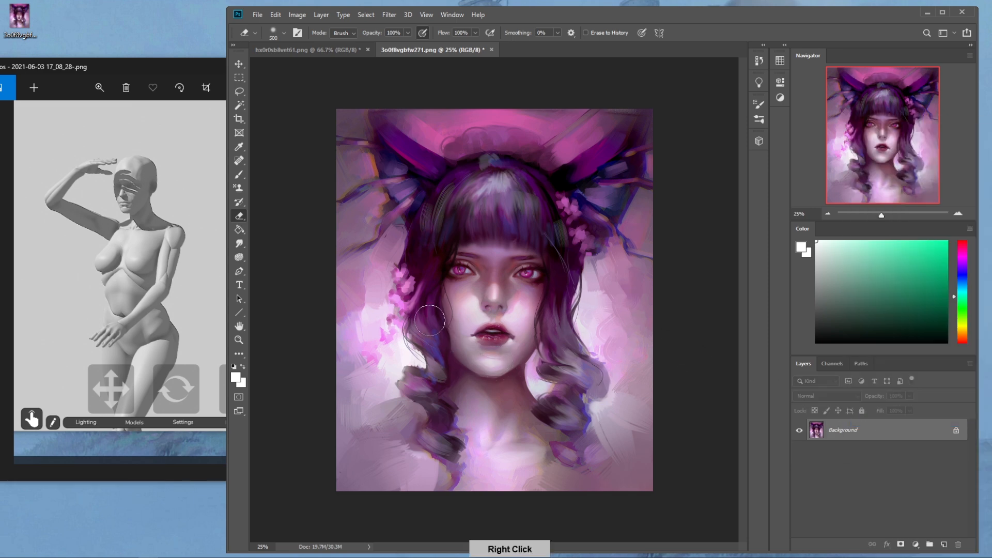
- Set the Brush to Normal mode with a bright green and draw a guide curve over the hair beside the cheek
click(240, 244)
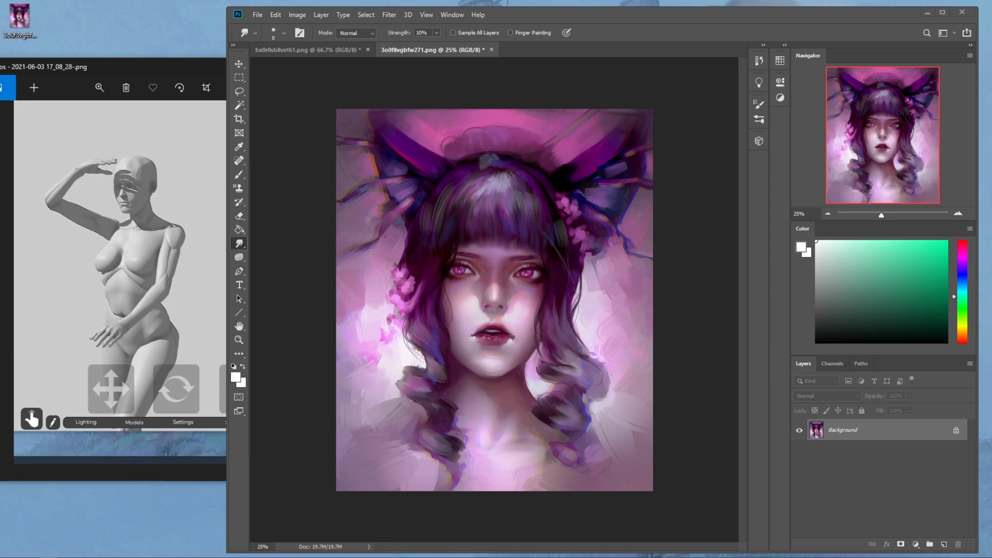
click(655, 19)
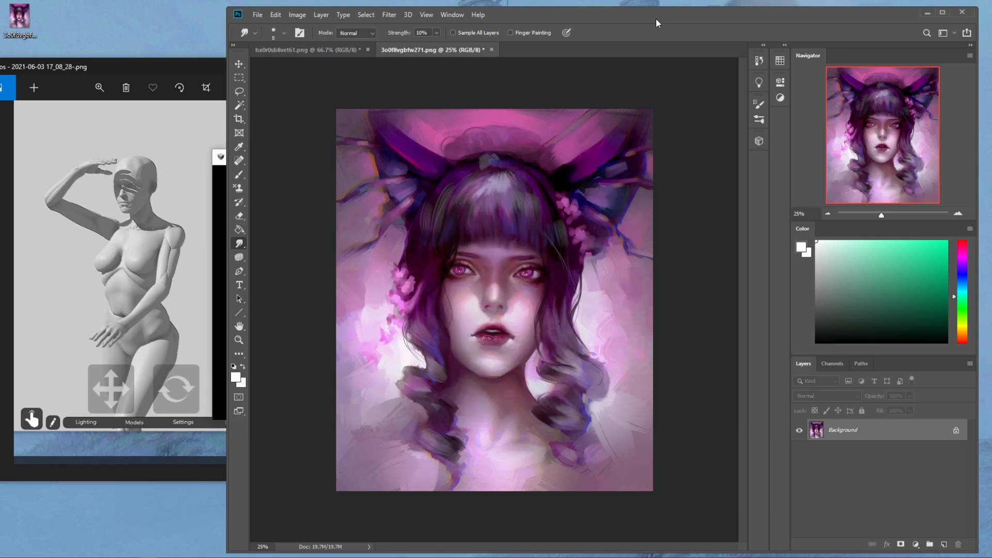
key(b)
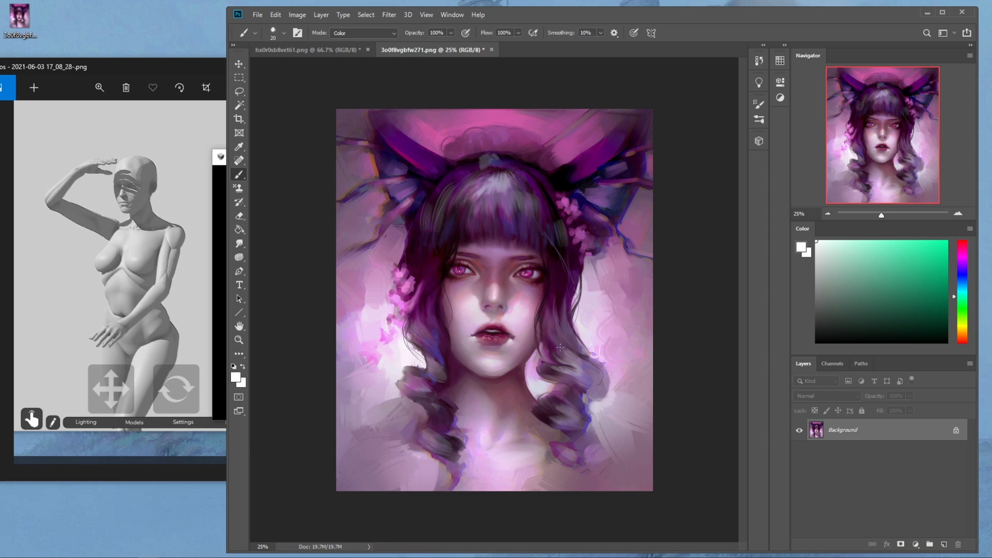
click(947, 242)
click(381, 34)
click(352, 33)
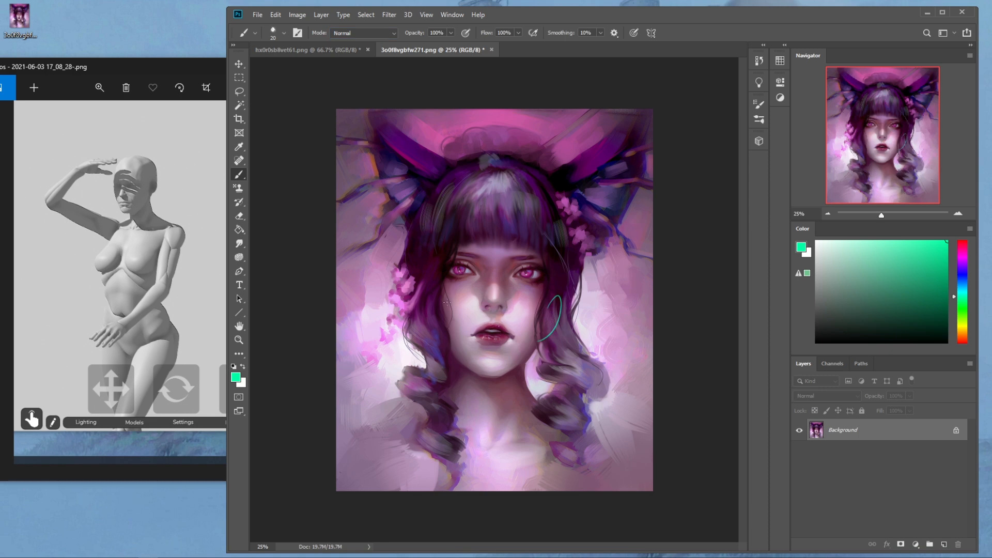
- Switch to PortraitStudio, orbit the bust to a low viewing angle and delete the base plane blocking the shoulders
click(193, 556)
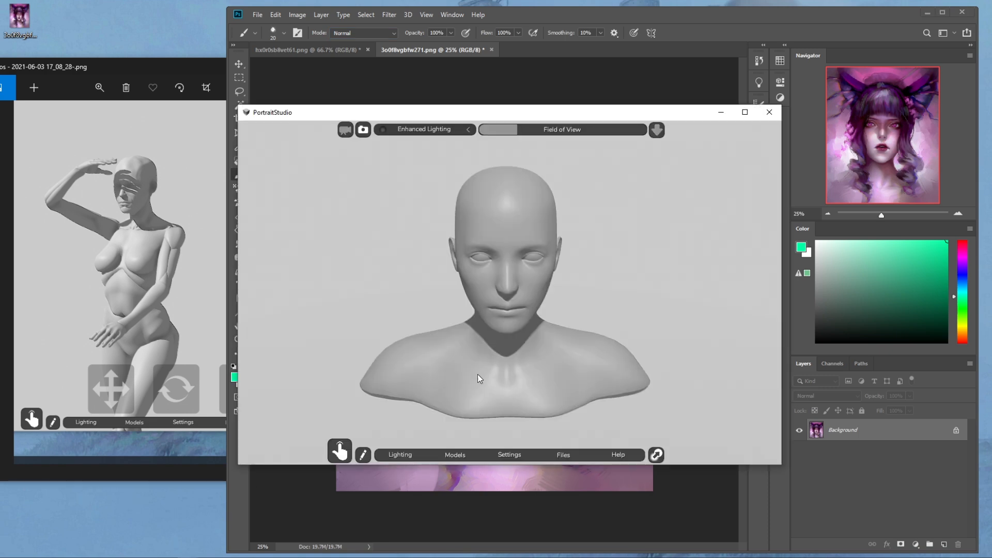
click(339, 449)
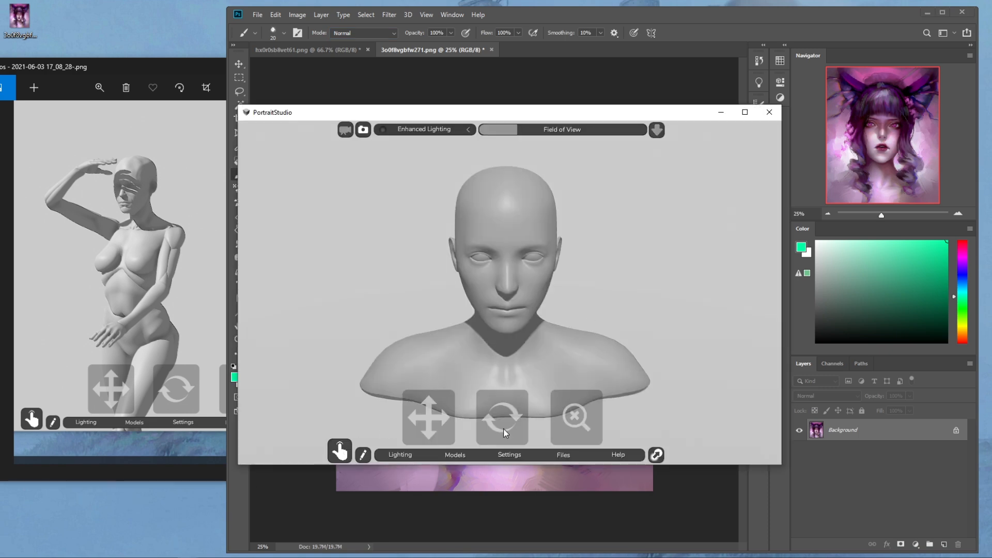
drag(504, 418, 501, 387)
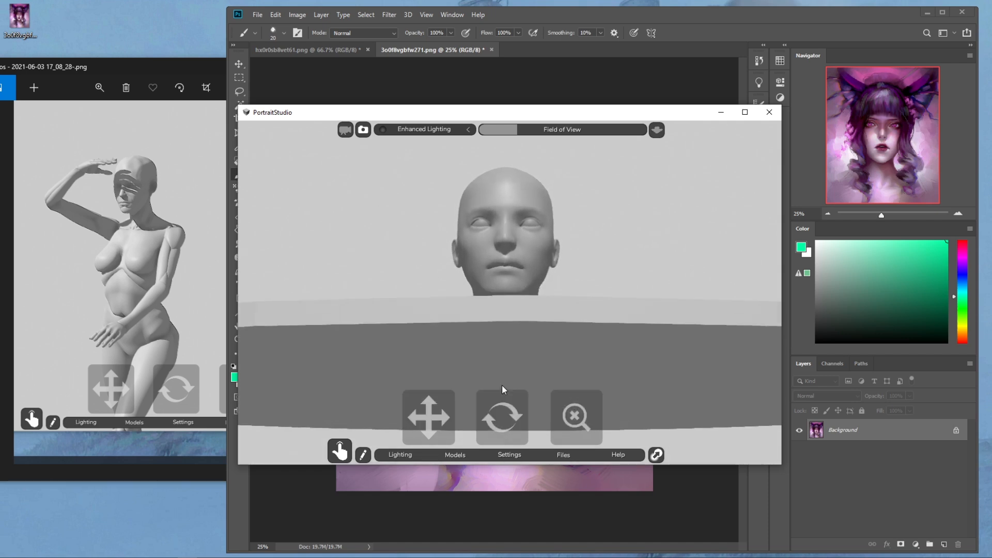
key(Delete)
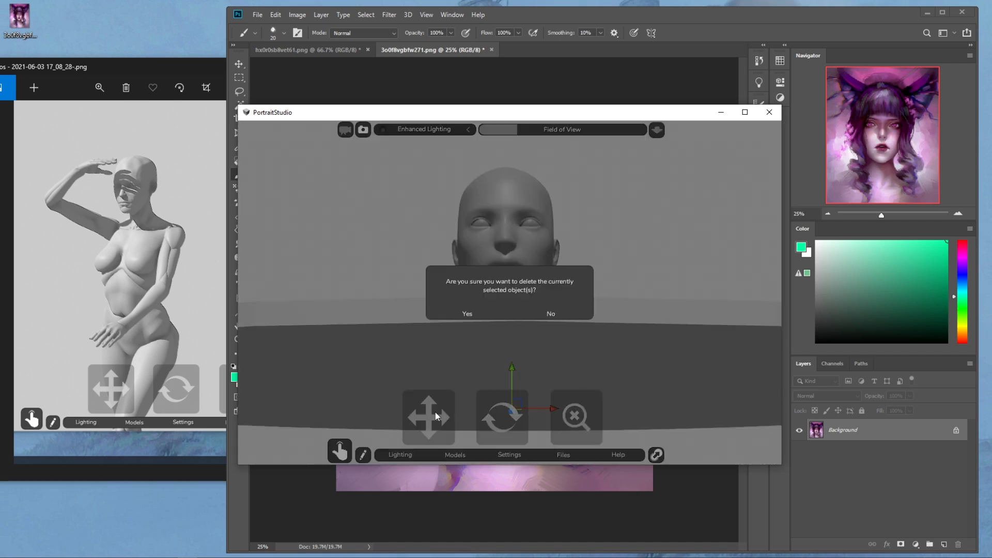
click(479, 316)
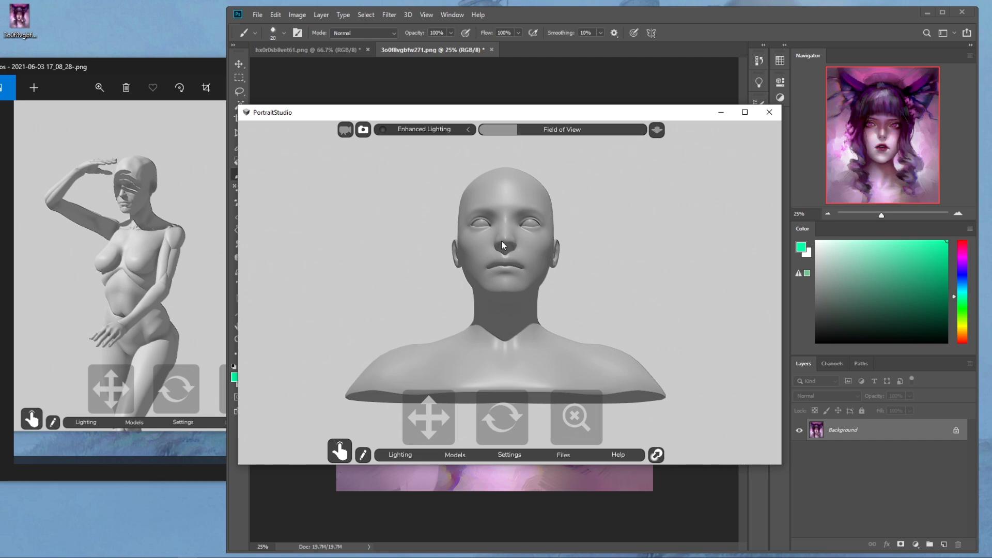
- Draw two upward-arching black curves across the head at eye and mouth level, maximize the window and clear the canvas
click(363, 454)
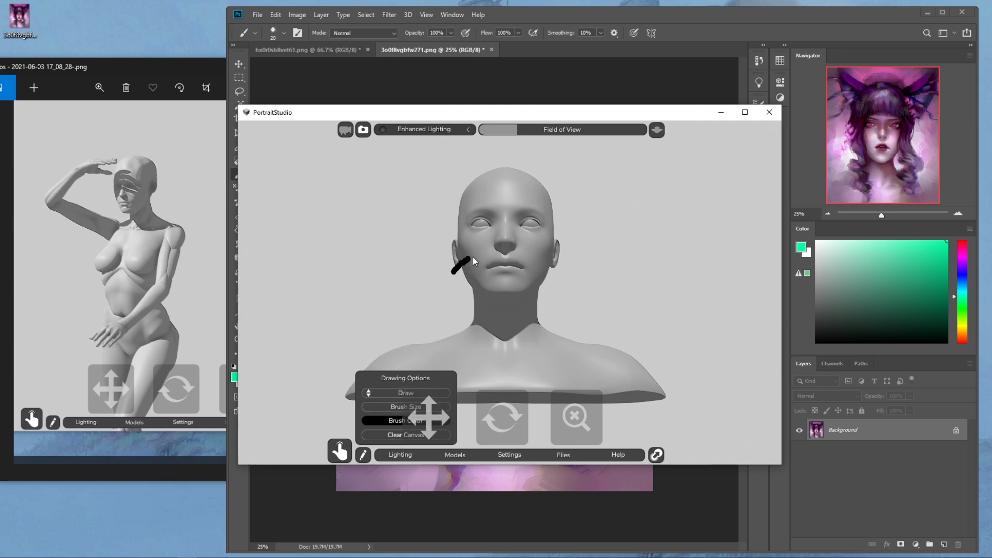
drag(556, 268, 562, 277)
mouse_move(567, 244)
mouse_down()
mouse_move(493, 217)
mouse_move(446, 244)
mouse_up()
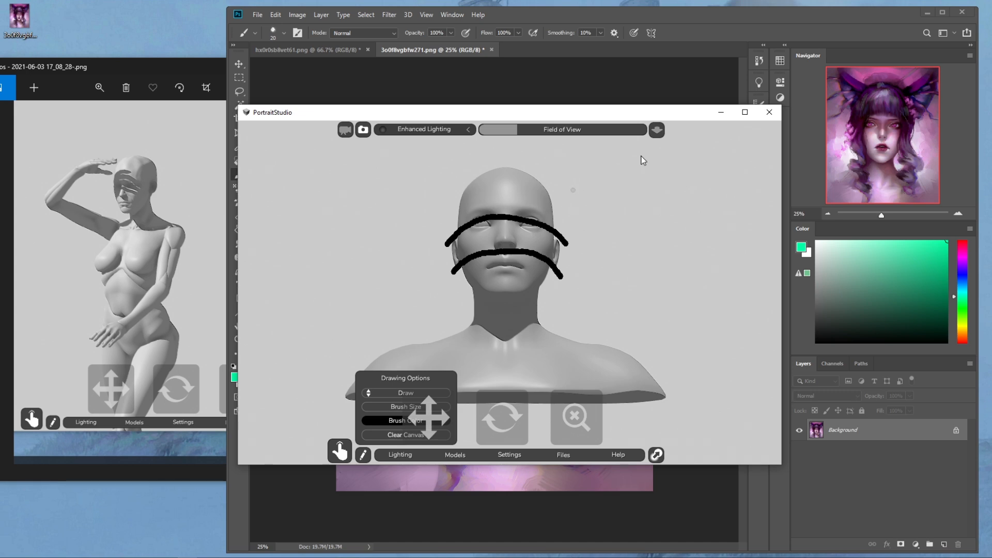
click(745, 113)
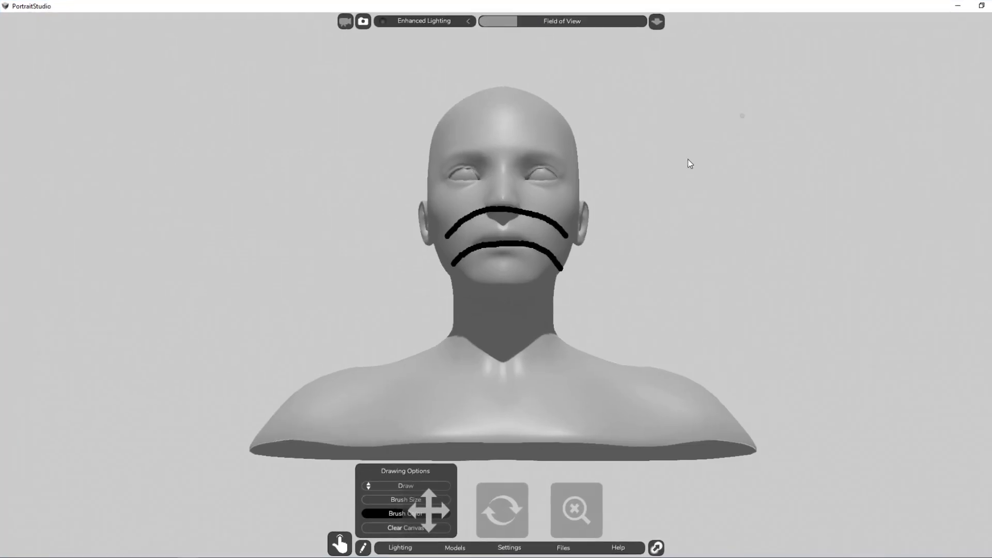
click(384, 527)
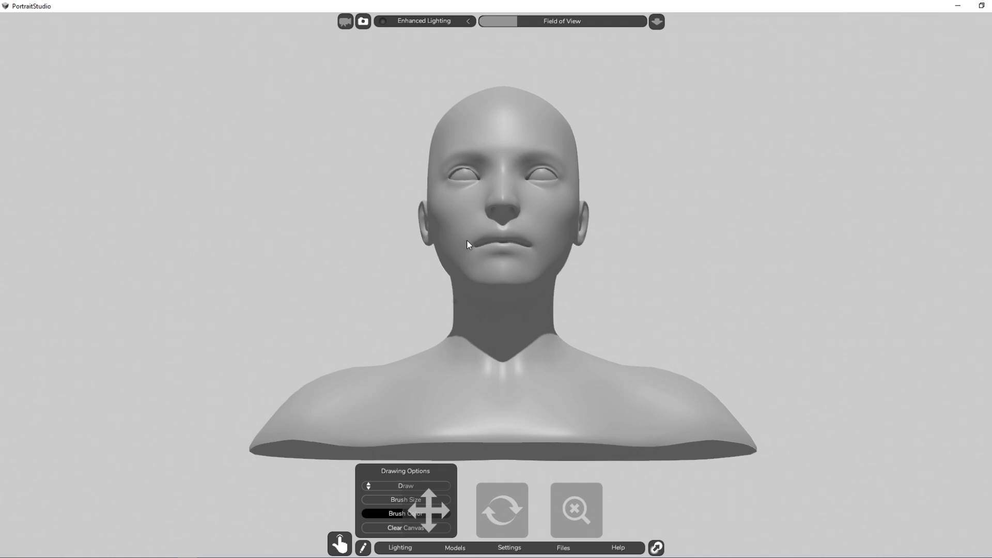
- Draw an arching curve across the nose and an opposite curve under the chin, and clear the canvas
drag(584, 255, 587, 257)
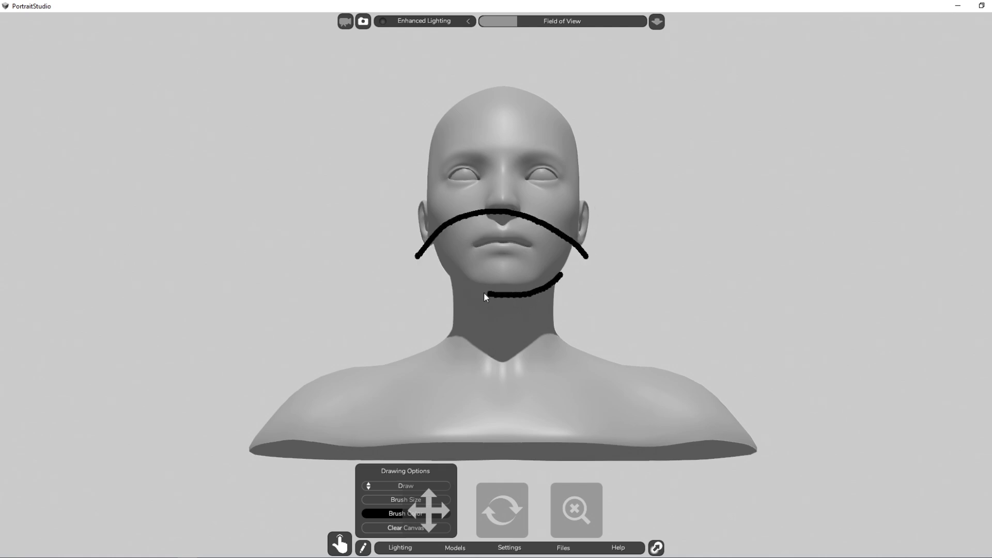
drag(449, 279, 445, 276)
drag(562, 275, 557, 284)
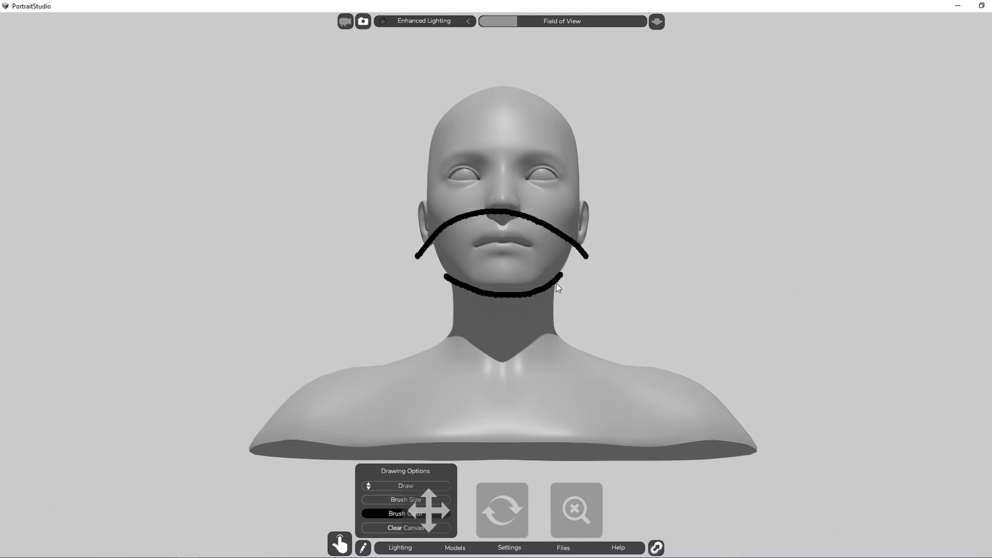
click(397, 527)
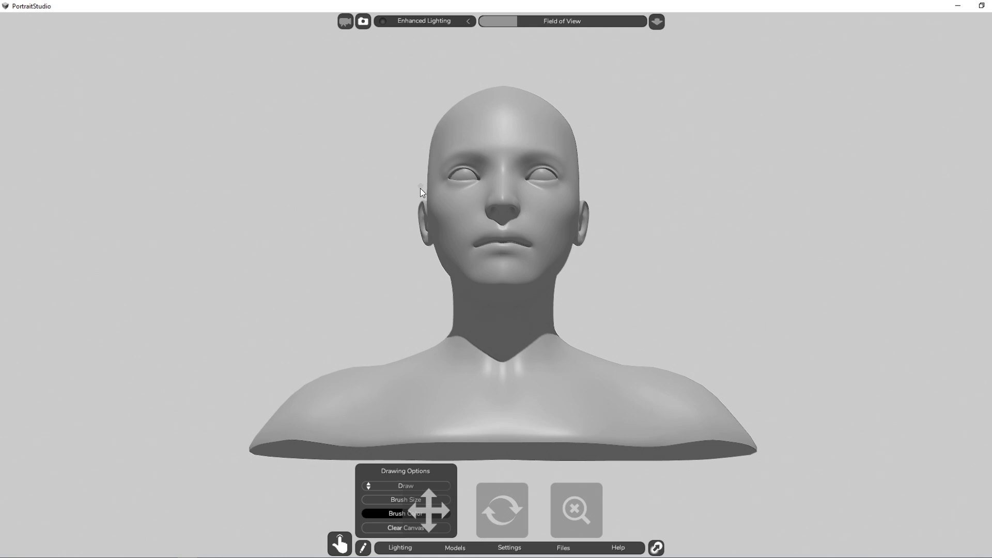
- Sketch horizontal lines with upward arrows at nose and mouth level plus a curve under the chin, clearing each sketch
mouse_move(398, 202)
mouse_down()
mouse_move(621, 191)
mouse_move(599, 186)
mouse_move(578, 197)
mouse_move(567, 160)
mouse_up()
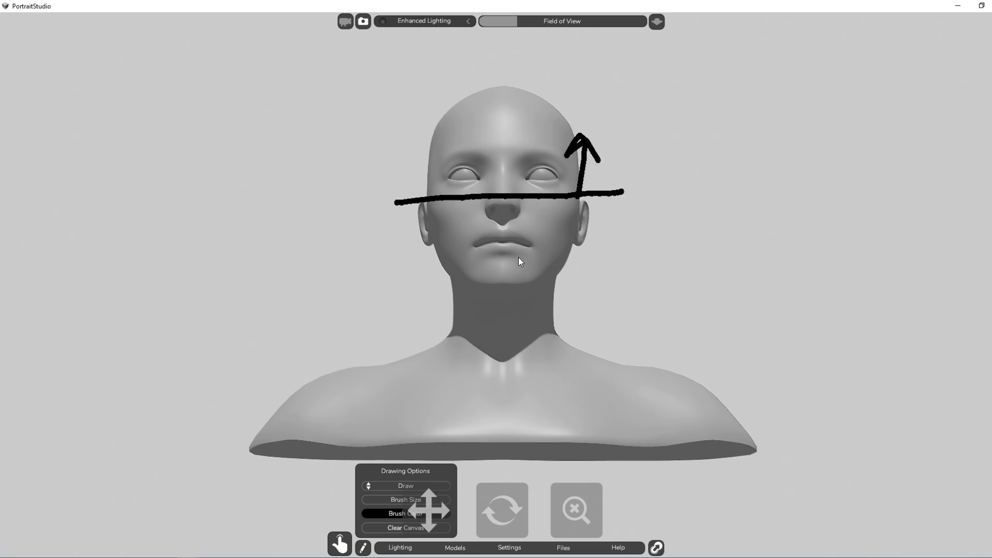
click(399, 527)
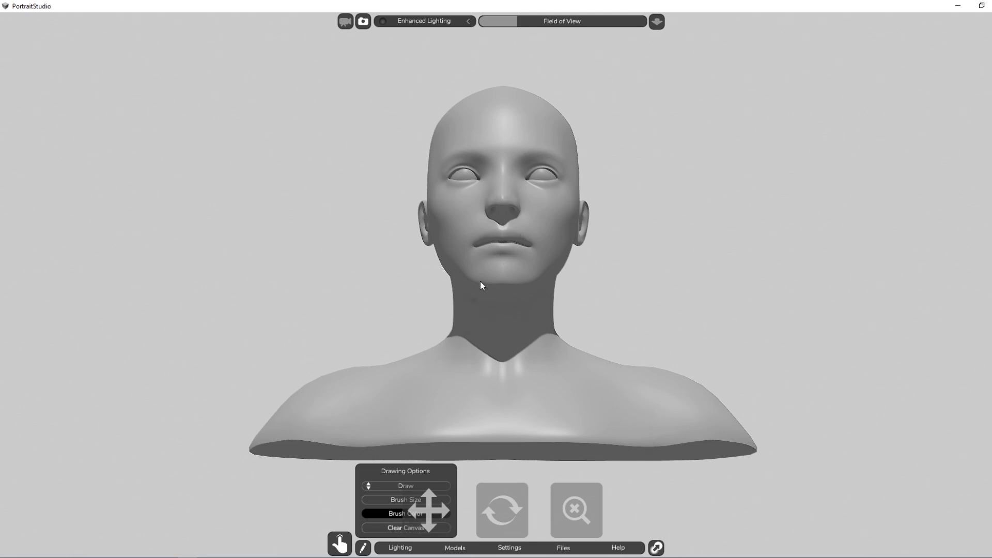
mouse_move(460, 259)
mouse_down()
mouse_move(556, 253)
mouse_move(505, 119)
mouse_up()
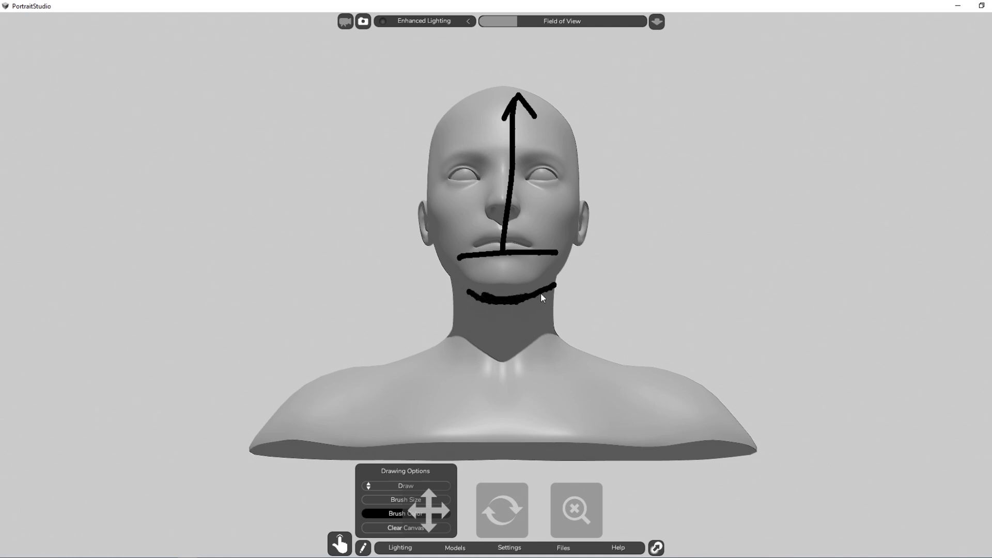
click(393, 528)
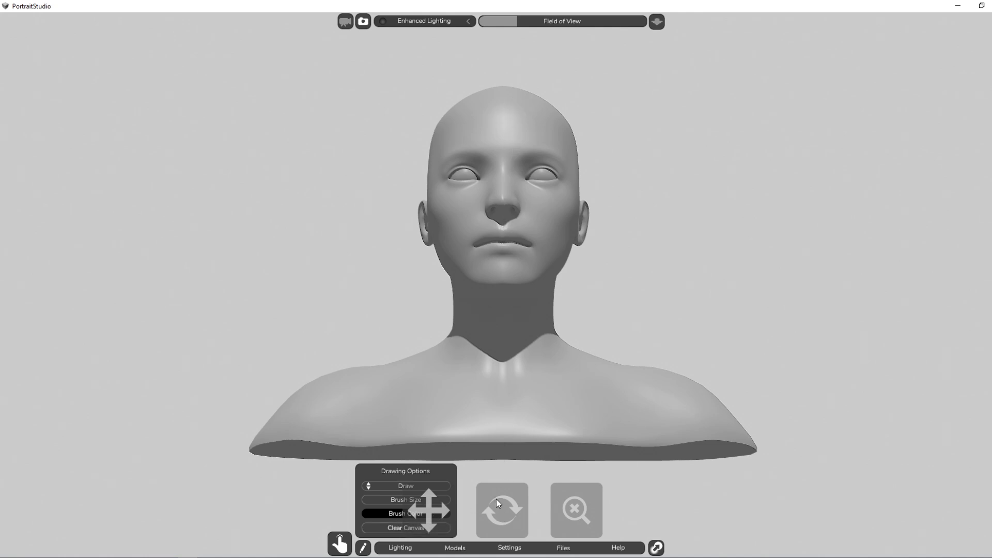
- Orbit the bust to a level front view, sketch lines at eye, nose and chin level plus a jaw curve and forehead line, and clear the canvas
click(496, 499)
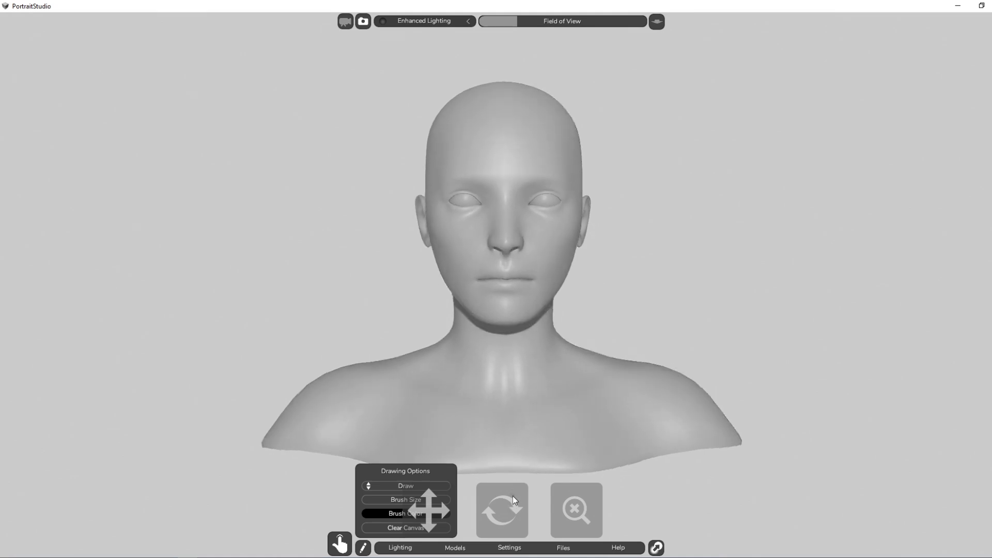
drag(447, 197, 627, 198)
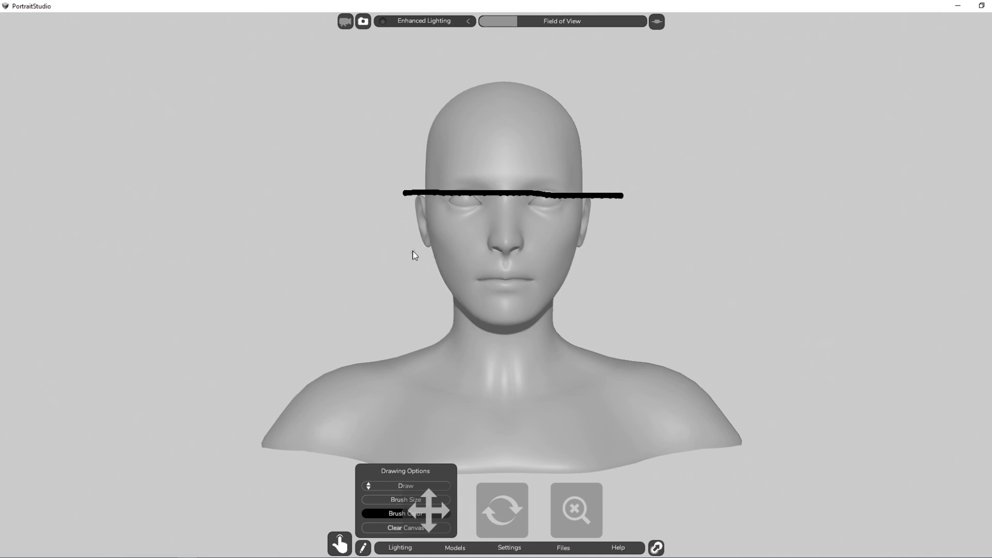
drag(413, 251, 512, 250)
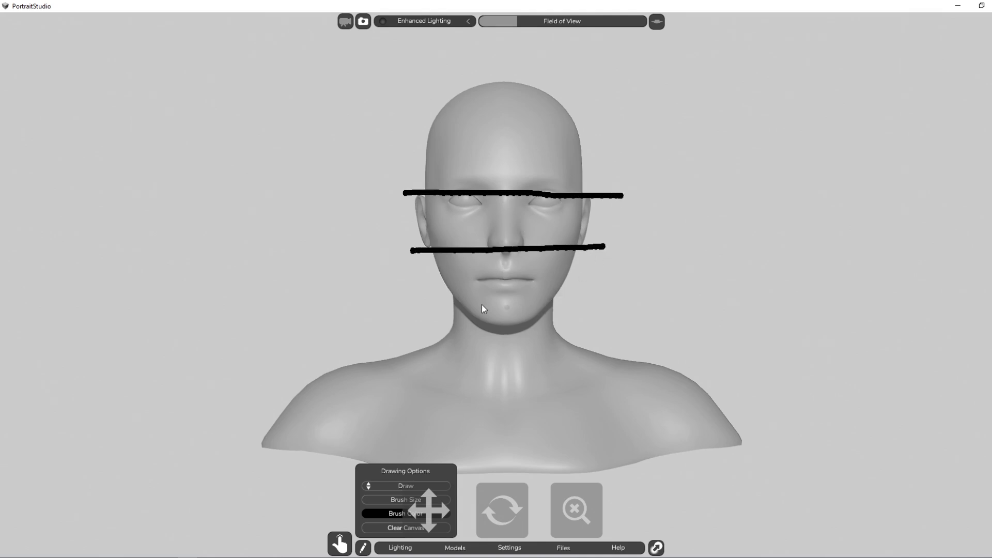
drag(424, 291, 575, 295)
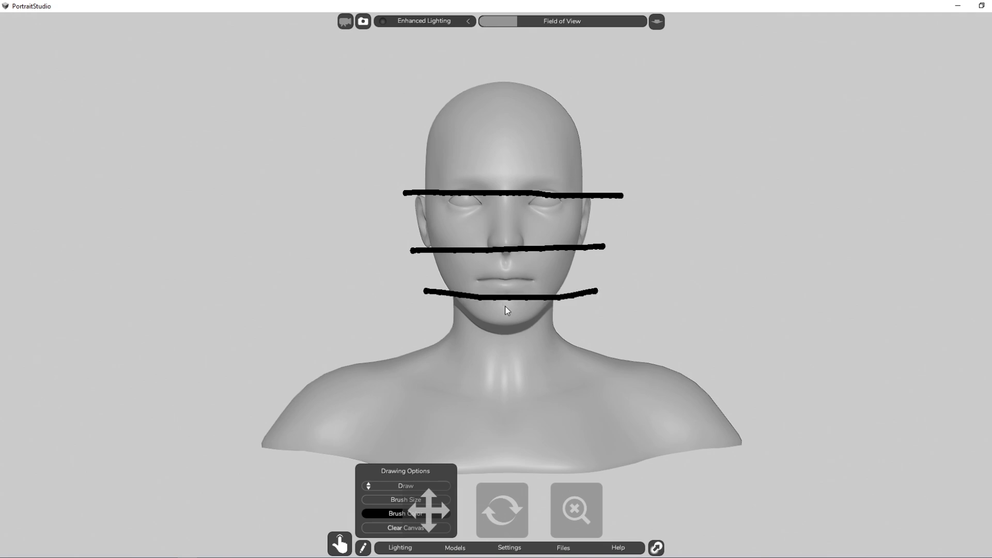
drag(505, 301, 506, 321)
drag(453, 298, 514, 328)
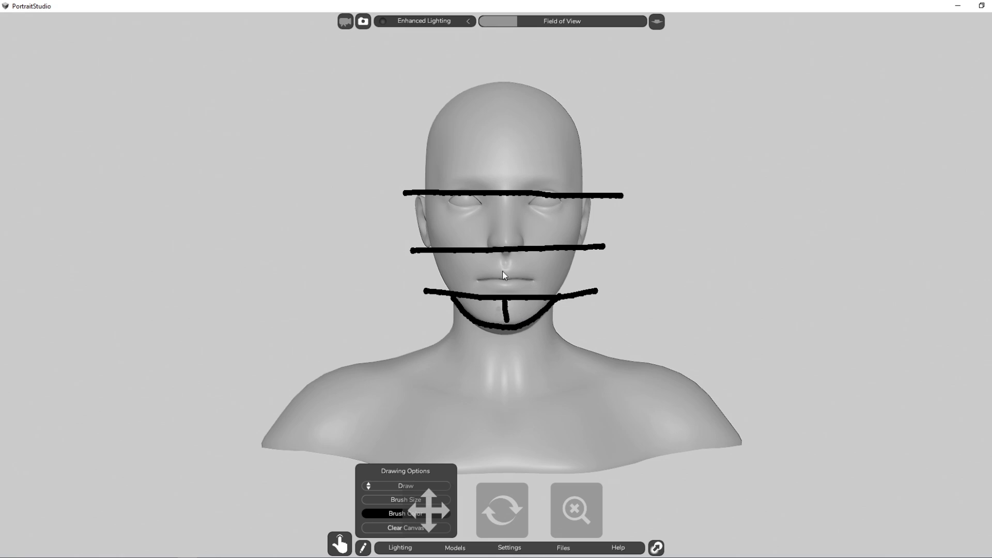
drag(501, 167, 506, 74)
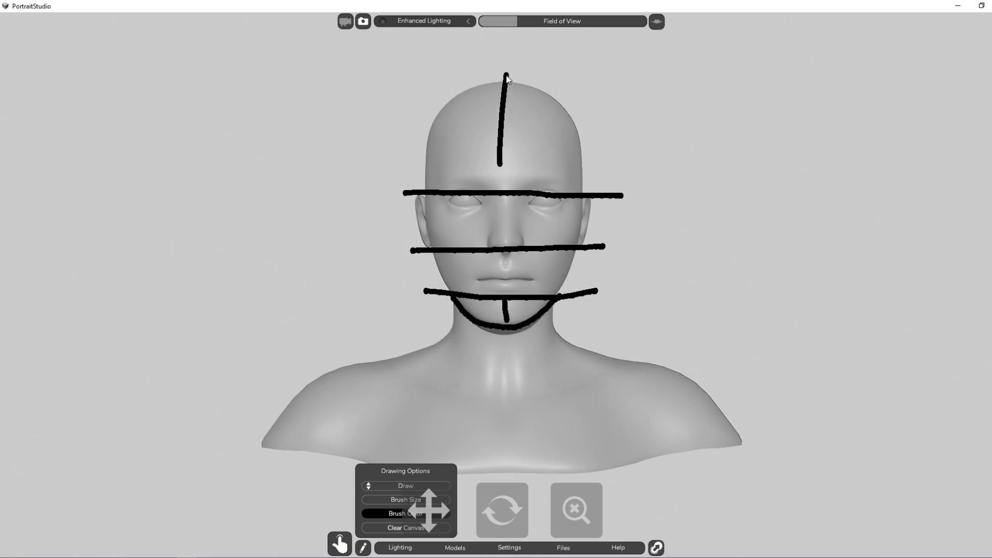
click(403, 523)
- Orbit the bust to a high viewing angle, draw an arching curve across the brow, clear the canvas and turn the head back toward the front
click(509, 498)
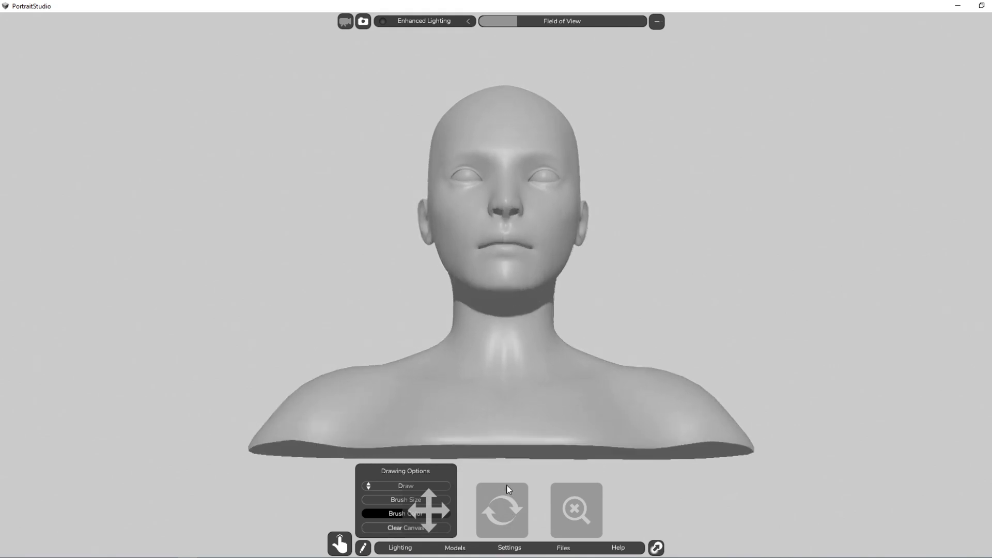
drag(507, 474, 505, 549)
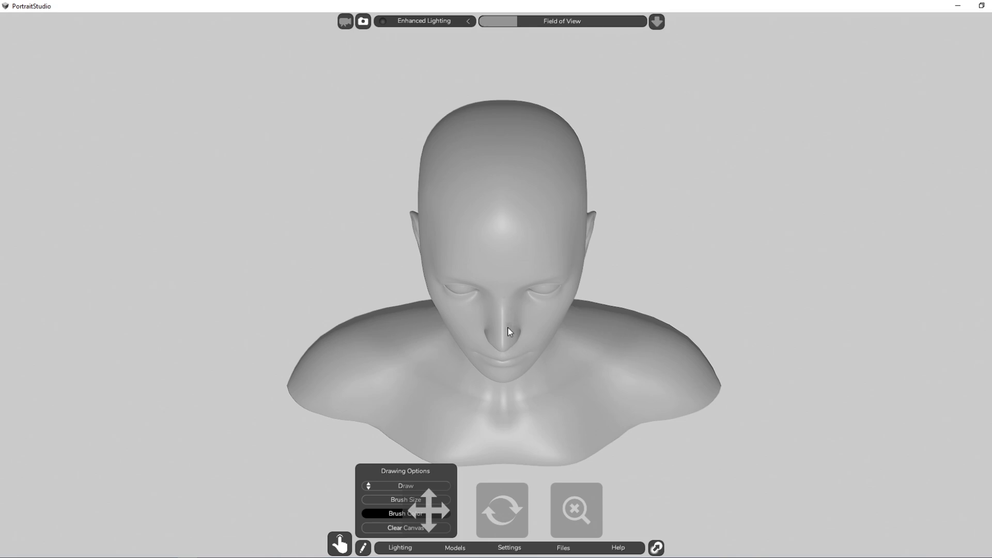
scroll(567, 501, up, 2)
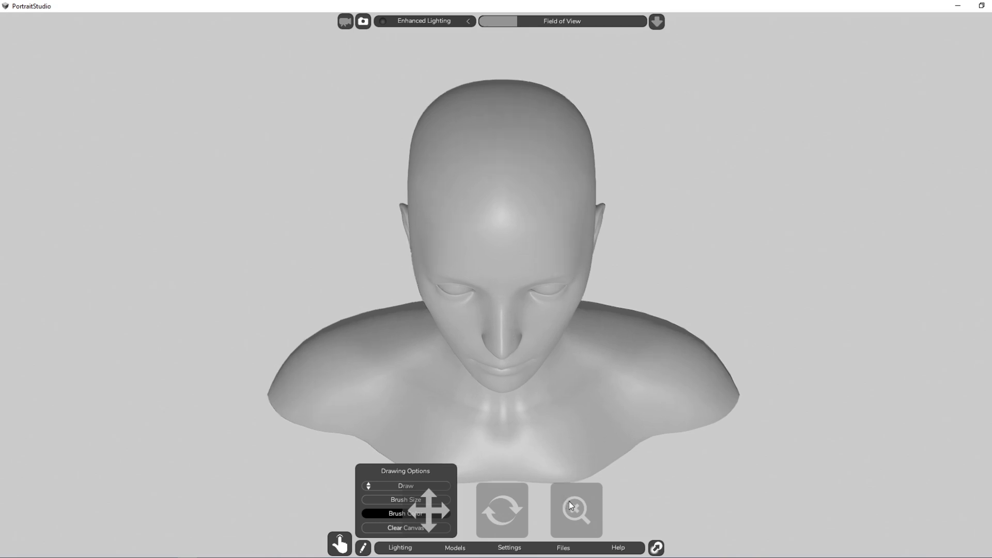
scroll(568, 499, down, 2)
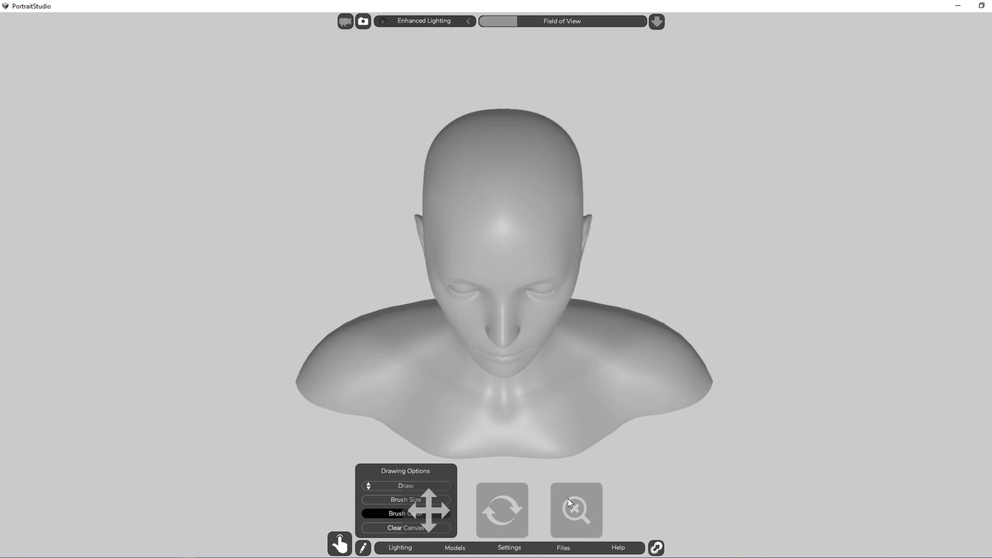
mouse_move(501, 479)
mouse_down()
mouse_move(513, 513)
mouse_move(495, 515)
mouse_up()
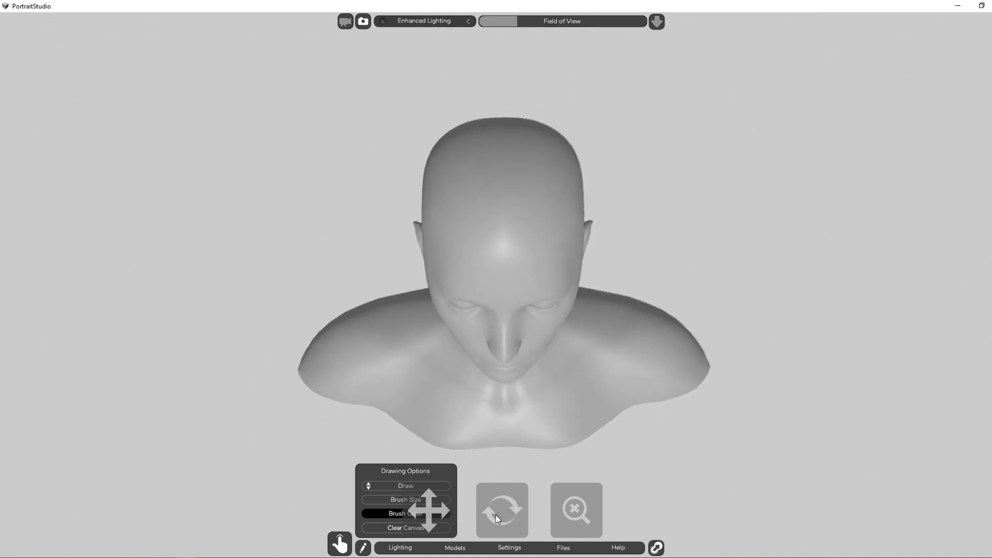
mouse_move(623, 297)
mouse_down()
mouse_move(548, 281)
mouse_move(415, 281)
mouse_move(360, 303)
mouse_up()
drag(416, 283, 603, 296)
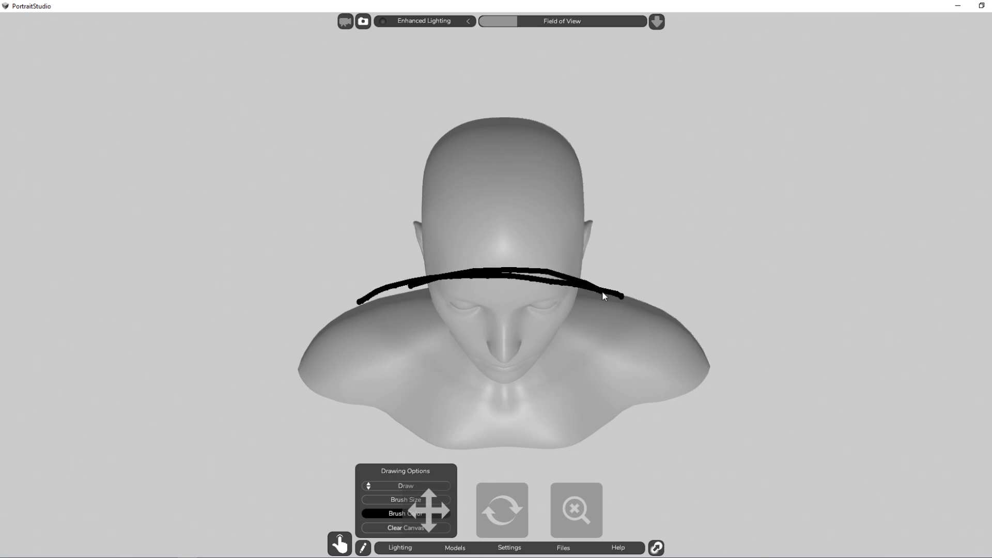
click(385, 526)
click(512, 513)
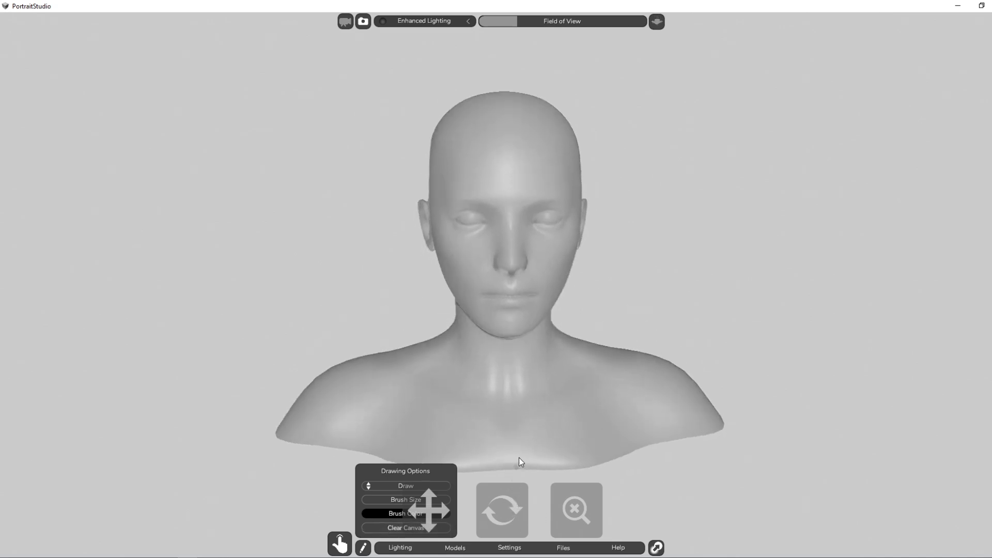
- Switch back to Photoshop, copy the whole corrected portrait, revert to the opening snapshot, paste the correction as a new layer and compare by toggling its visibility
click(958, 6)
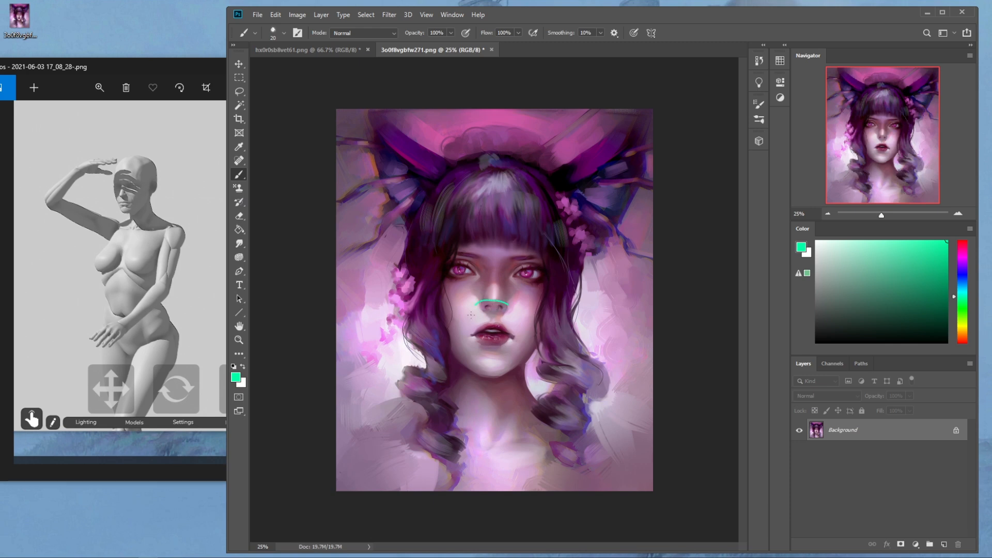
key(ctrl+a)
click(759, 60)
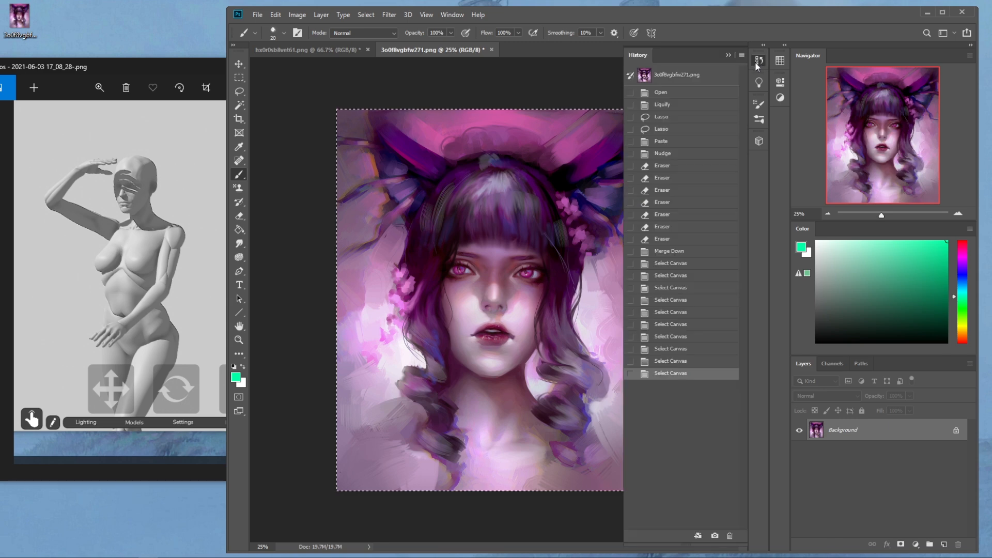
click(707, 78)
click(728, 54)
key(ctrl+j)
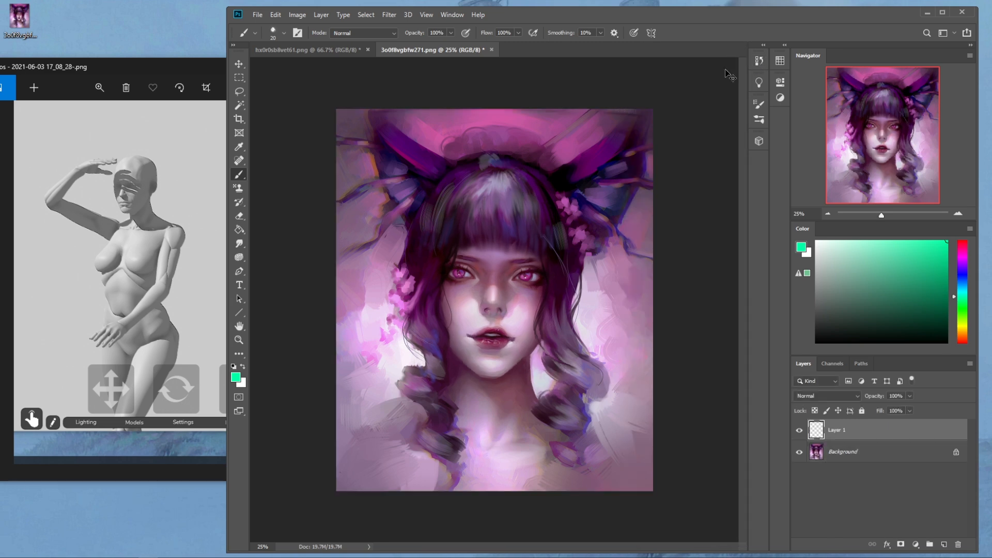
click(800, 432)
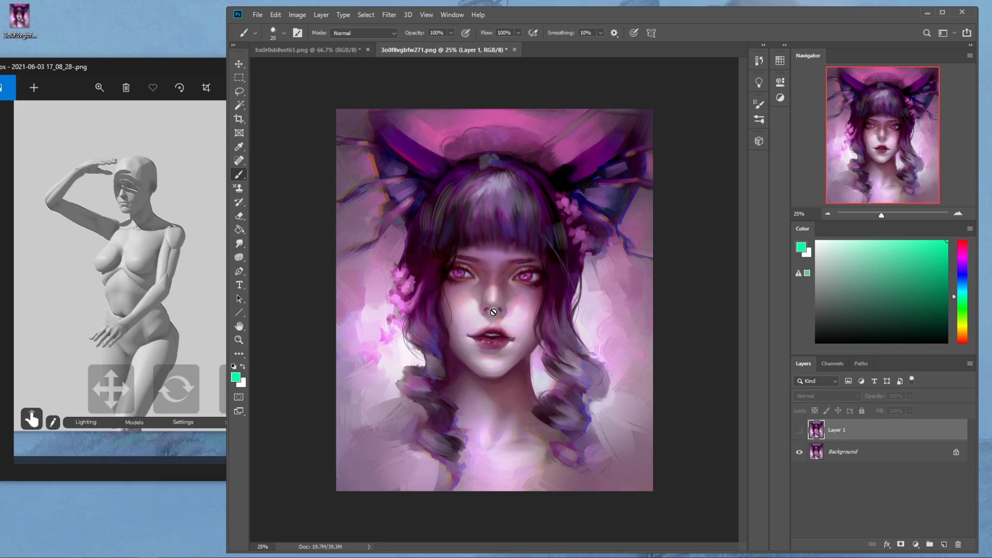
click(798, 432)
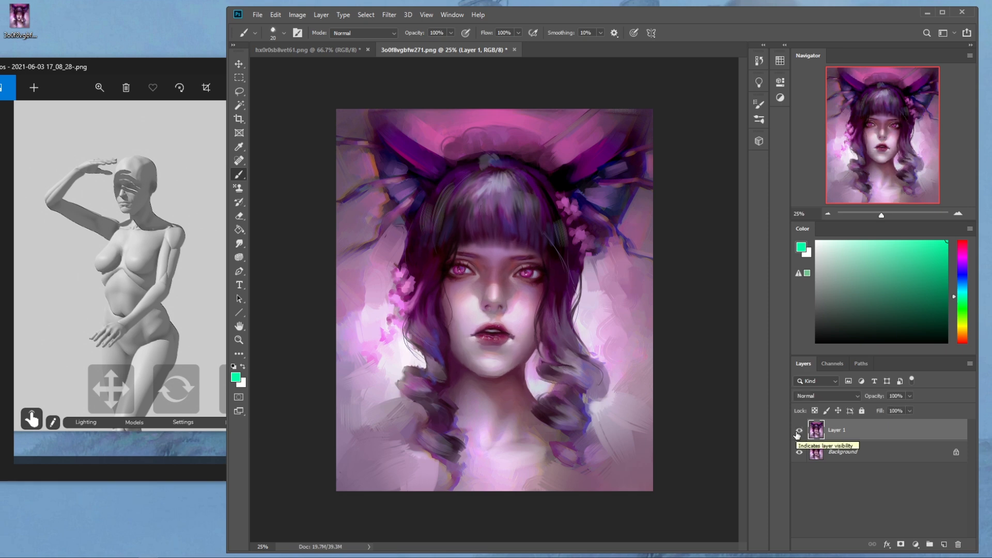
- Adjust the corrected portrait layer with the Liquify filter, using a brush size of 1300
click(239, 243)
key(bracketright)
key(bracketright)
key(bracketright)
key(bracketright)
key(bracketright)
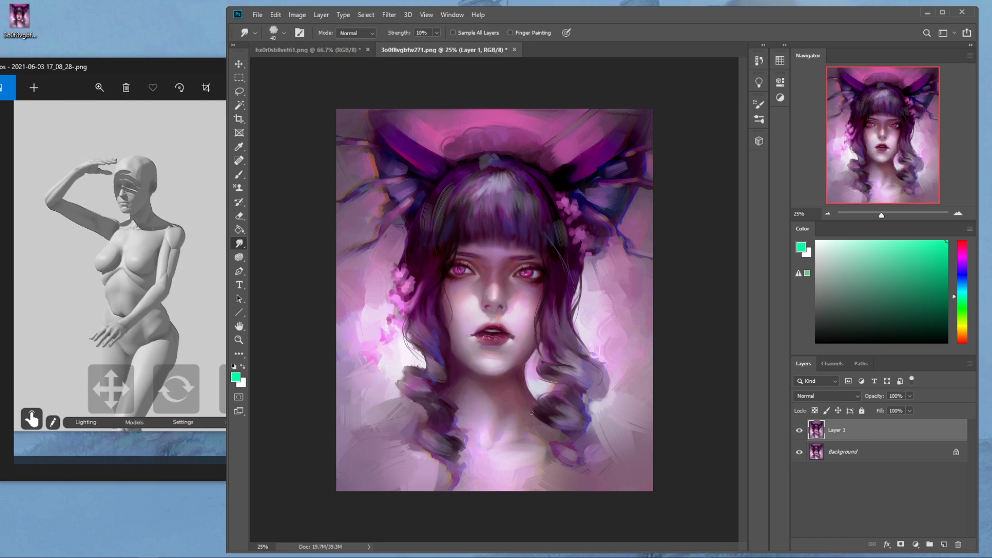
click(393, 16)
click(413, 98)
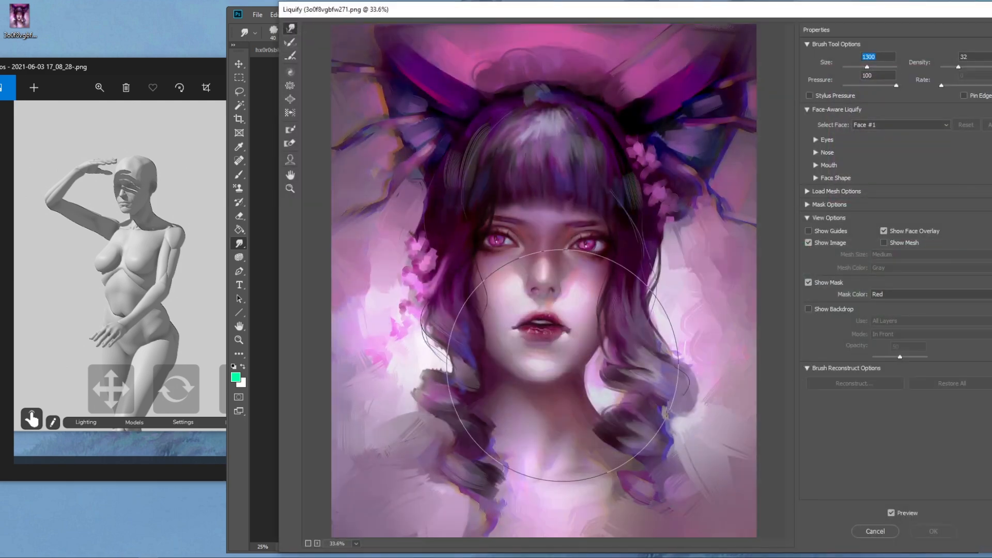
click(930, 533)
- Lasso the lower-left hair curls, copy them to a new layer, enlarge and shift the copy, and erase its outer edge
key(l)
drag(378, 372, 491, 403)
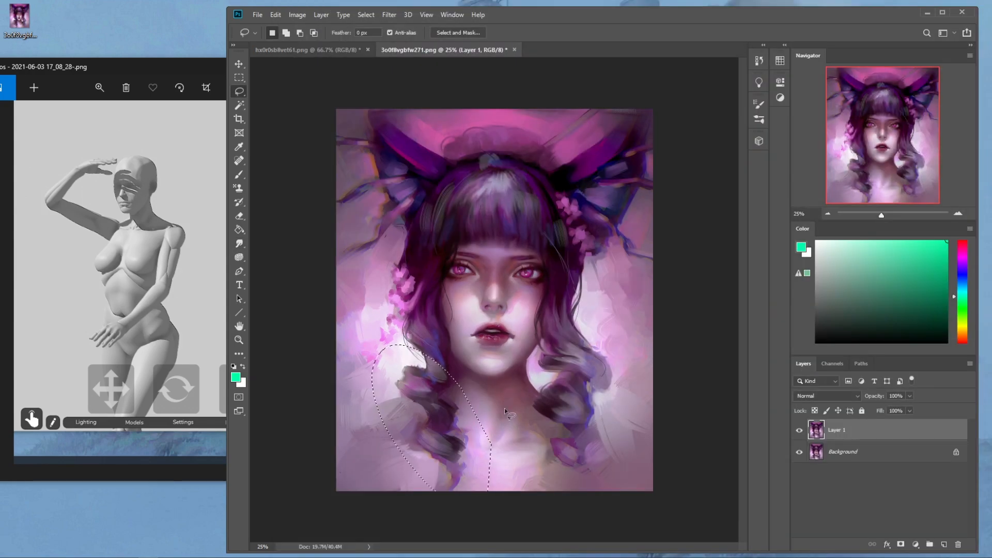
key(ctrl+j)
key(v)
drag(492, 344, 519, 312)
mouse_move(445, 400)
mouse_down()
mouse_move(431, 388)
mouse_move(431, 404)
mouse_up()
click(717, 33)
key(e)
mouse_move(362, 368)
mouse_down()
mouse_move(369, 386)
mouse_move(390, 395)
mouse_move(399, 324)
mouse_move(435, 318)
mouse_move(494, 424)
mouse_move(491, 444)
mouse_move(436, 483)
mouse_up()
- Try moving the curl copy higher and erasing around its edges, and undo those changes
key(v)
drag(441, 415, 444, 395)
key(e)
drag(444, 299, 408, 282)
mouse_move(443, 431)
mouse_down()
mouse_move(427, 450)
mouse_move(440, 463)
mouse_up()
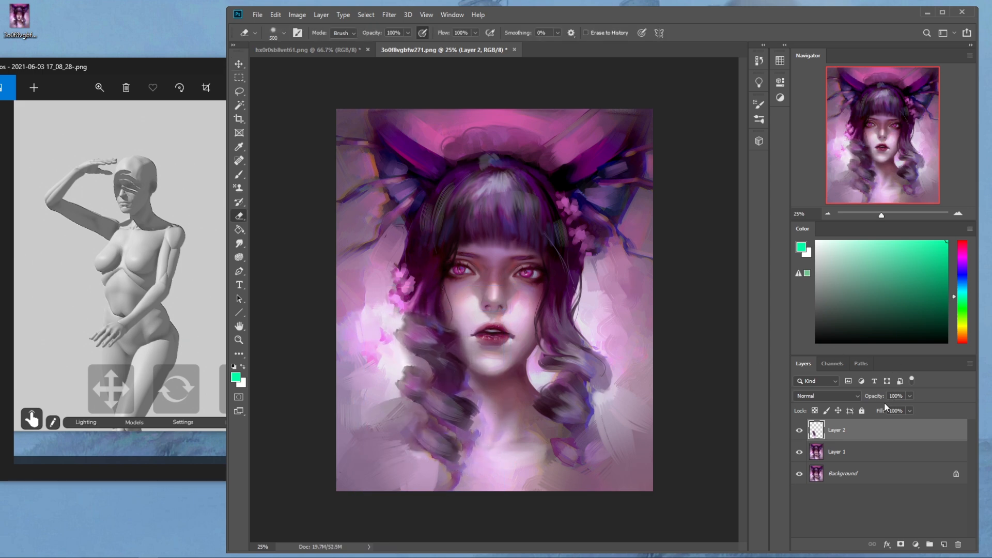
key(ctrl+z)
key(ctrl+z)
key(ctrl+z)
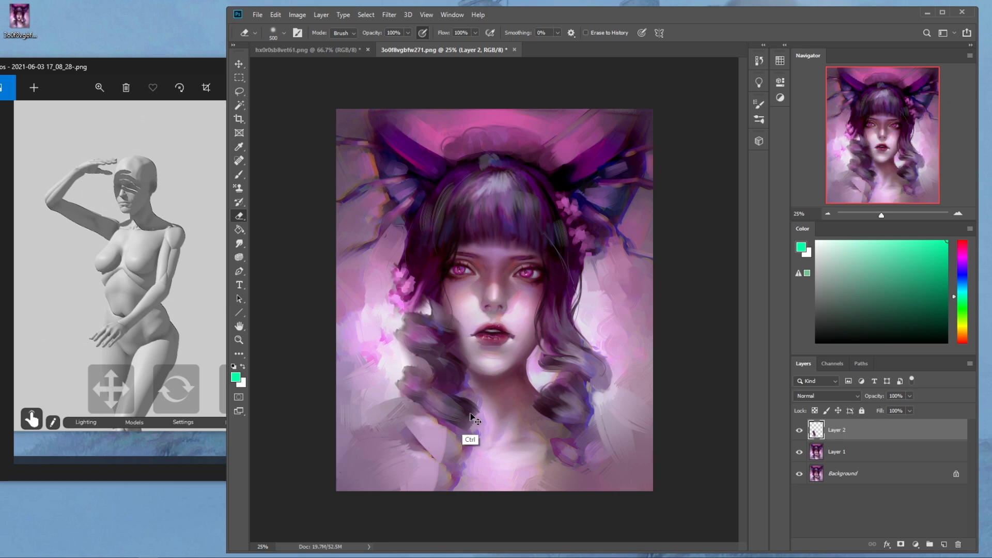
key(ctrl+z)
- Toggle the curl layer's visibility to compare the hair, and merge it down into Layer 1
click(798, 431)
click(799, 430)
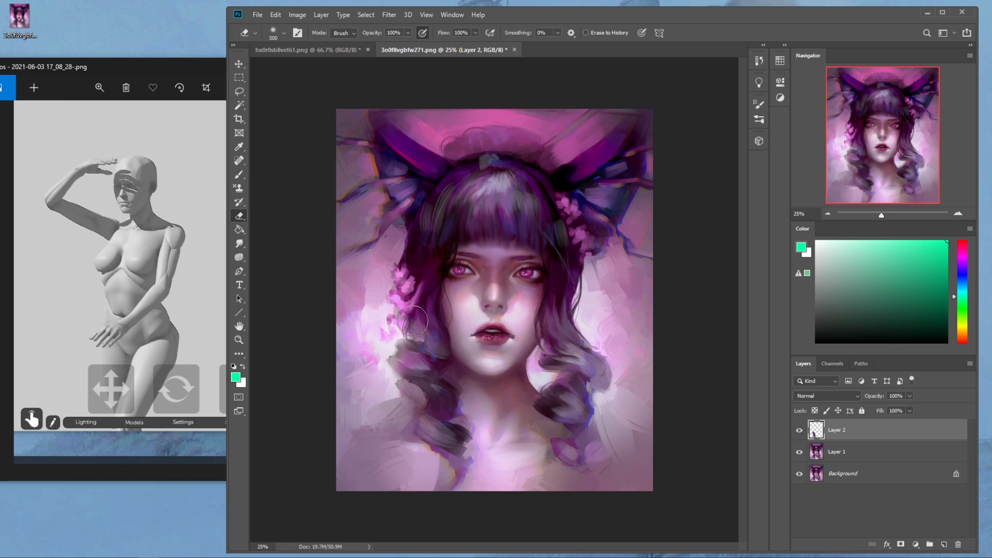
key(b)
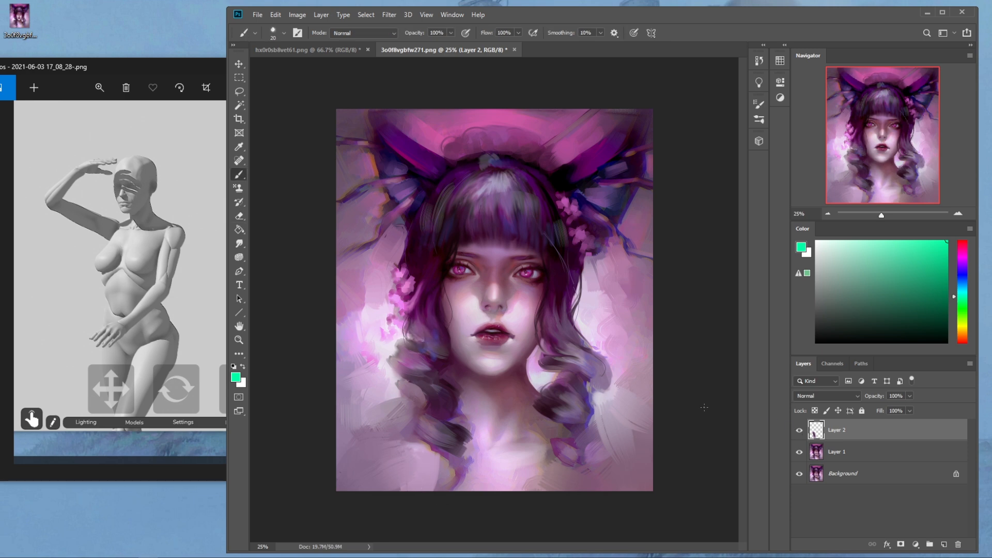
right_click(852, 433)
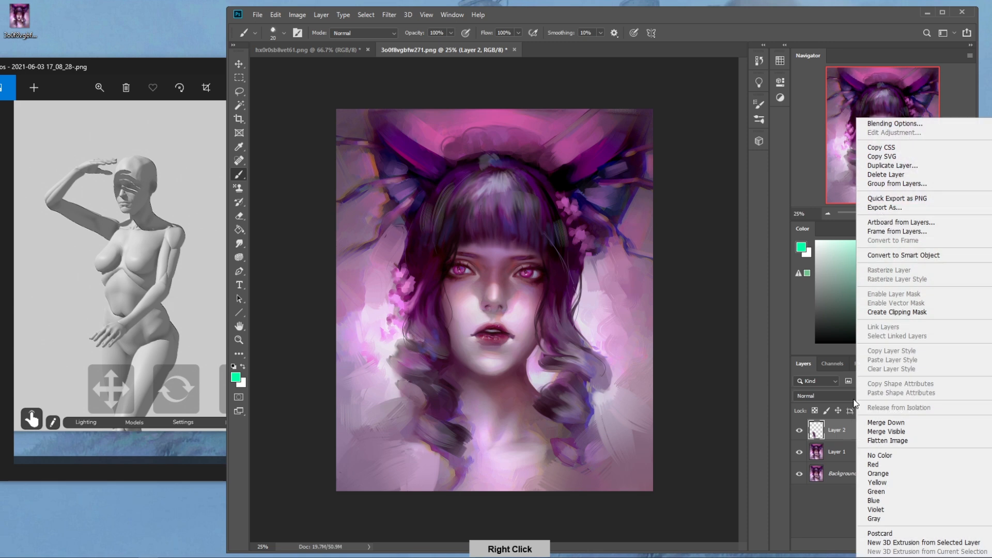
click(884, 422)
- Lasso the face and fringe and copy them to a new layer, ready for moving
key(l)
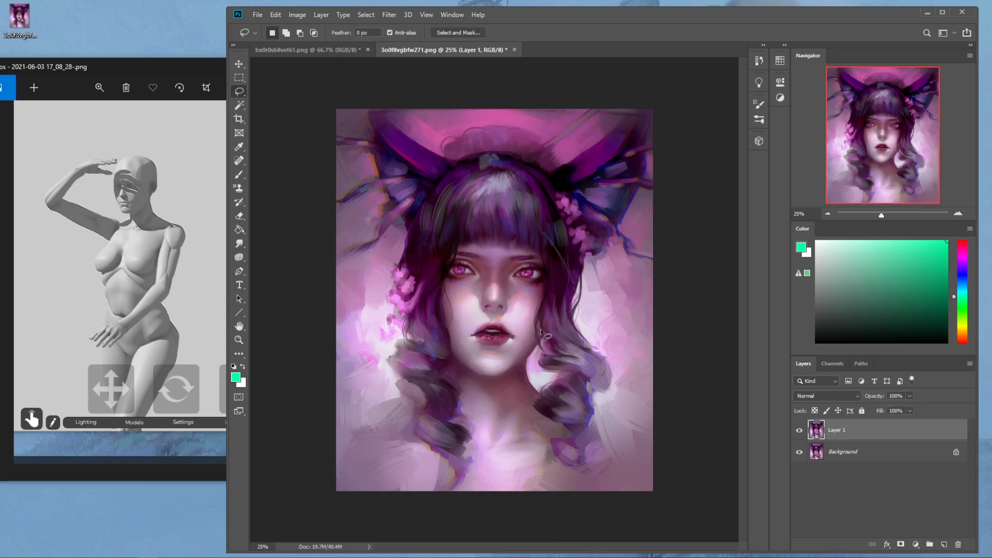
mouse_move(551, 328)
mouse_down()
mouse_move(464, 349)
mouse_move(428, 270)
mouse_move(511, 196)
mouse_move(556, 323)
mouse_up()
key(ctrl+j)
key(v)
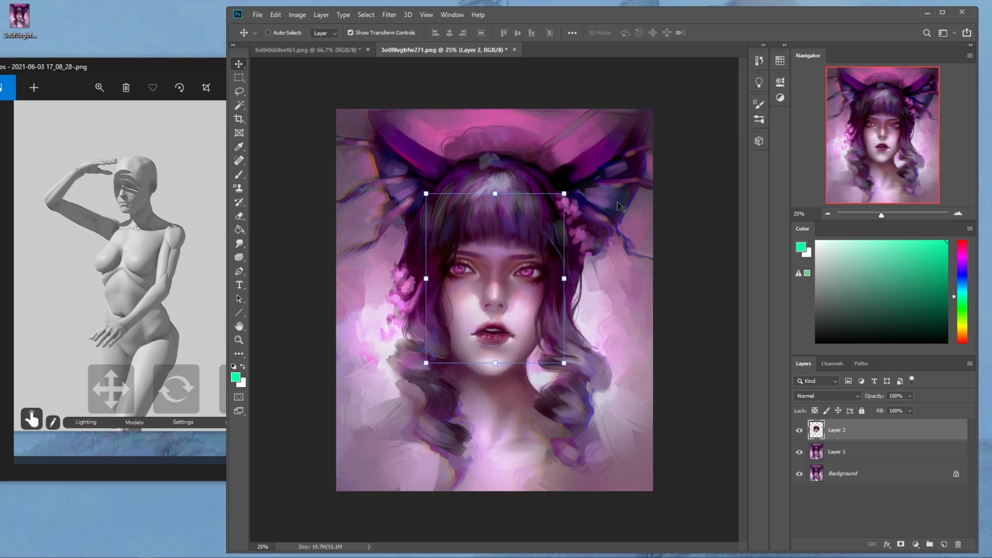
- Nudge the face copy in small increments vertically and horizontally to realign it over the head, and switch to the Eraser
key(Up)
key(Up)
key(Up)
key(Up)
key(Right)
key(Right)
key(Right)
key(Right)
key(Right)
key(Right)
key(Right)
key(Right)
key(Down)
key(Down)
key(Down)
key(Down)
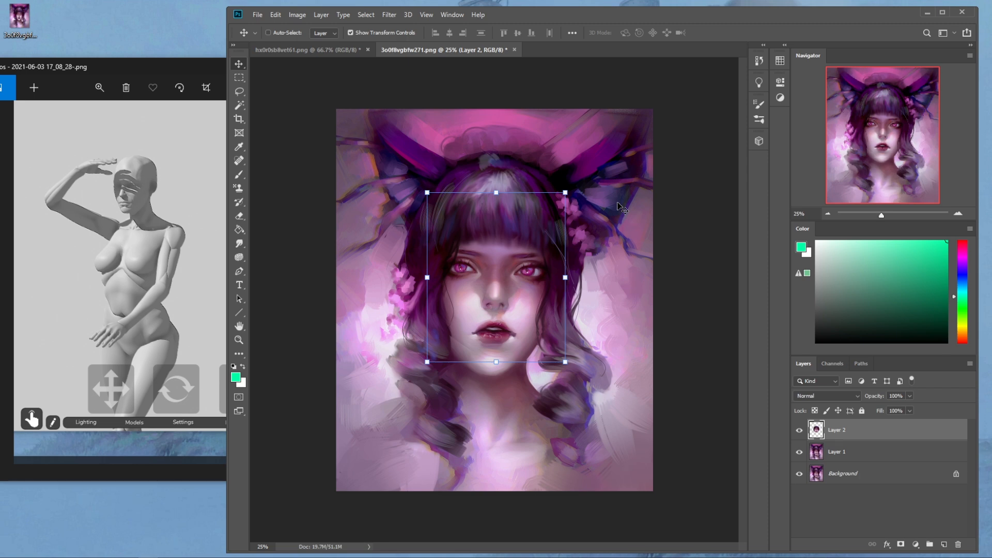
key(Left)
key(Left)
key(Left)
key(Left)
key(e)
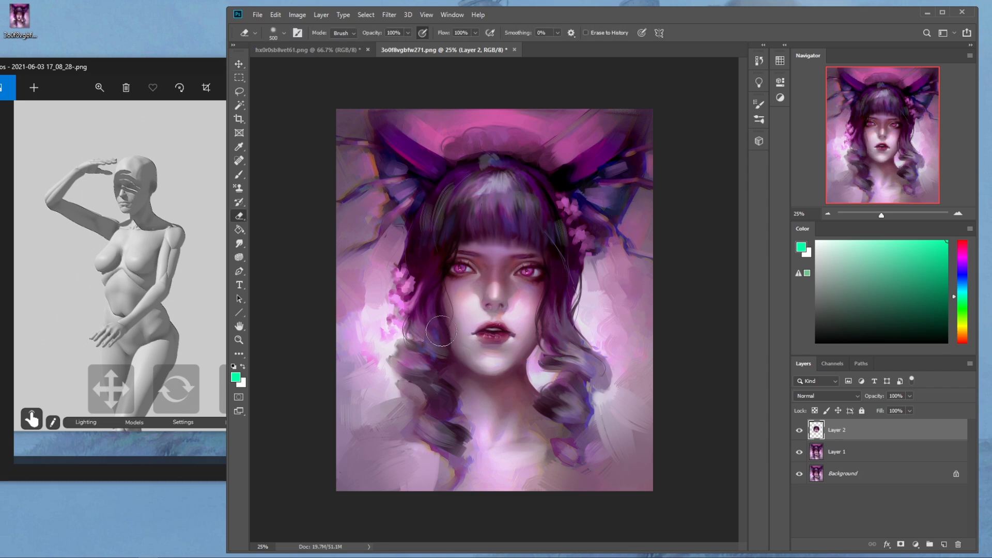
- Hide and show Layer 2 and Layer 1 to compare the corrections with the original portrait
click(800, 430)
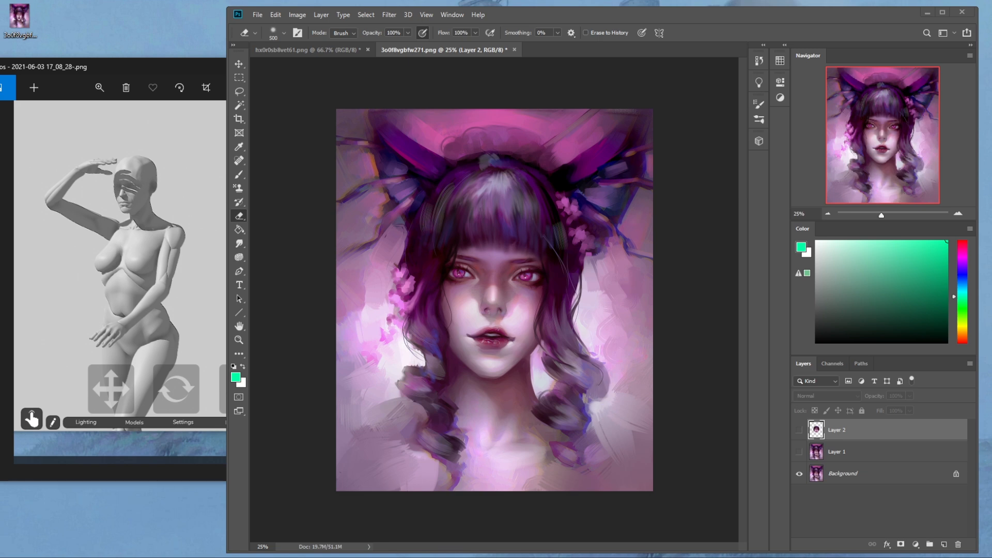
click(799, 452)
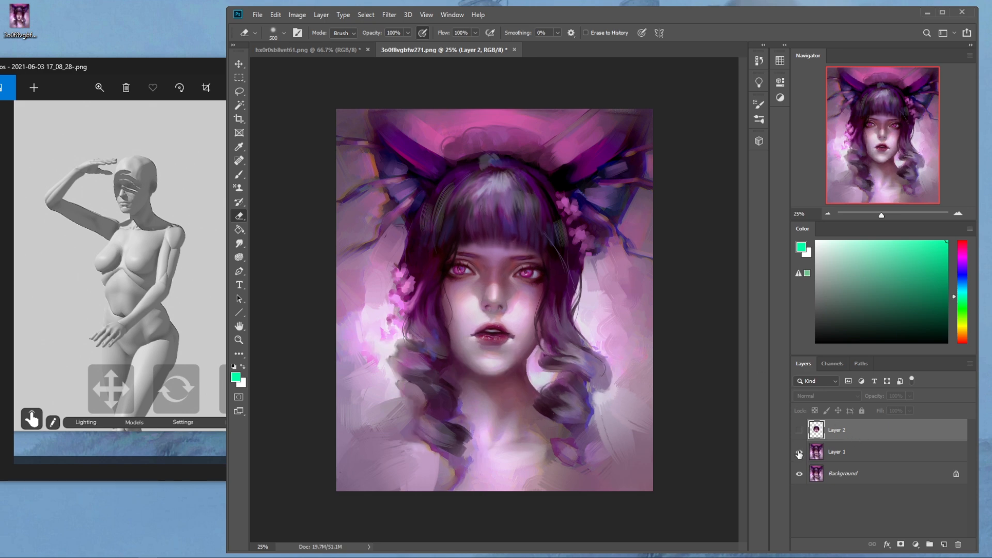
click(799, 452)
click(799, 452)
click(799, 430)
- Nudge the face copy slightly left and merge it down into Layer 1
right_click(854, 433)
click(826, 433)
key(v)
key(Left)
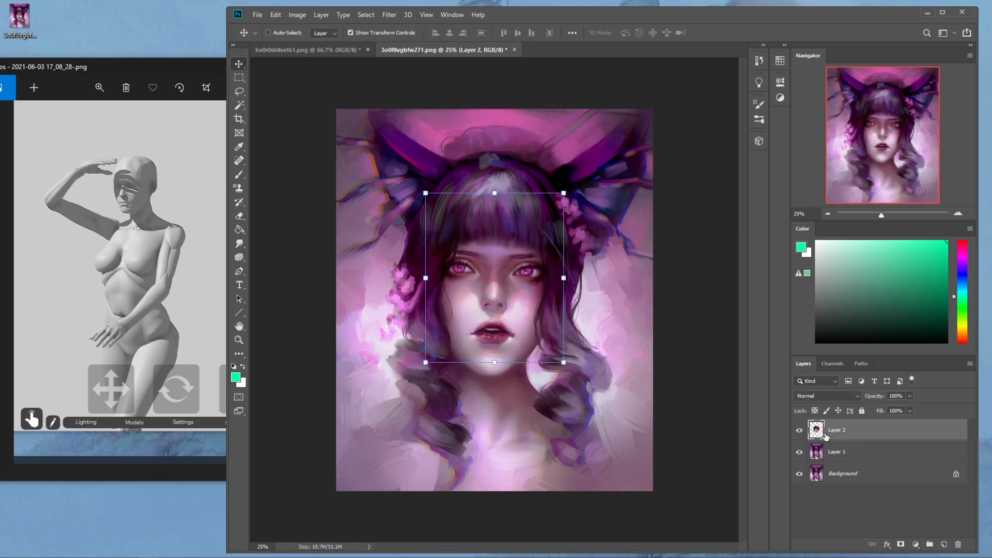
key(b)
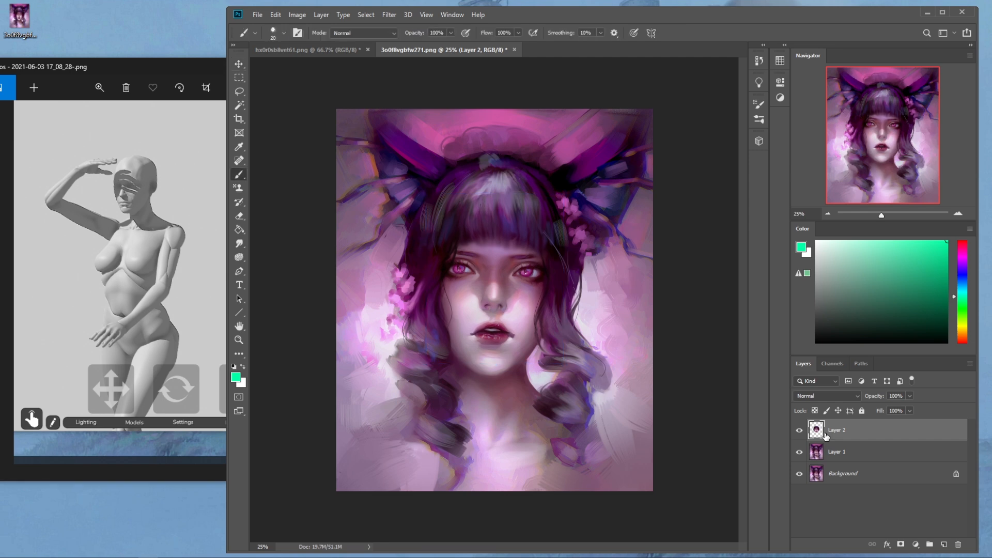
right_click(826, 436)
click(855, 417)
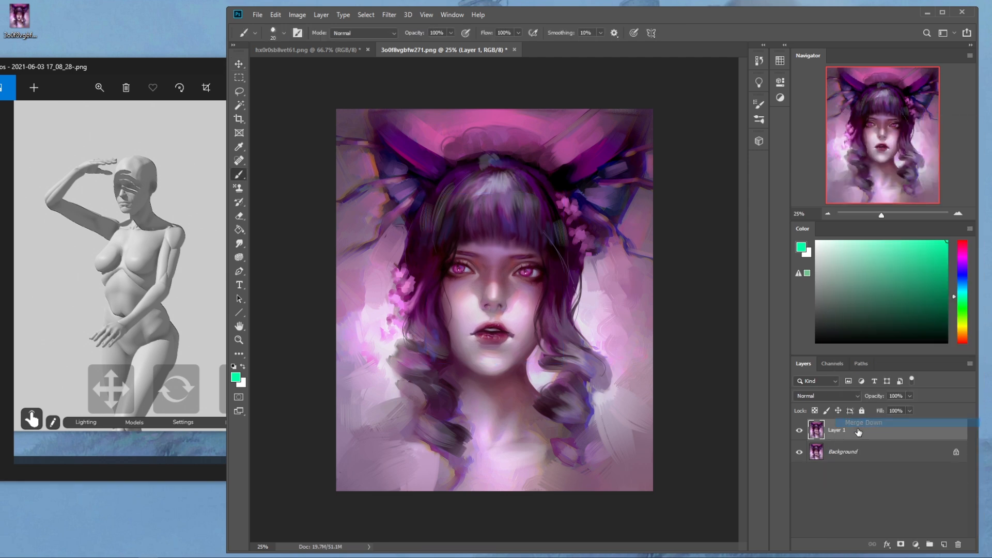
- Hide and show Layer 1 to compare the corrected portrait with the original
click(799, 429)
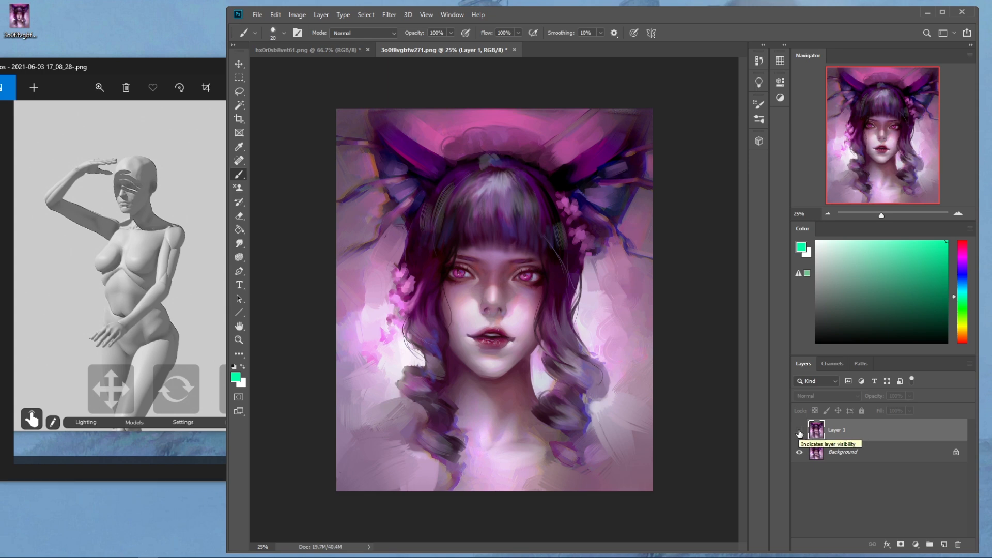
click(799, 431)
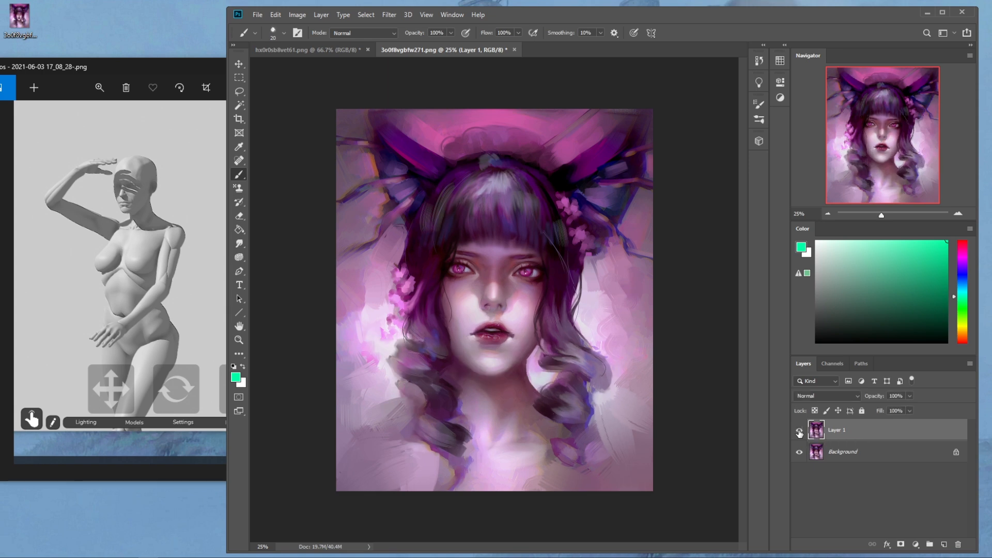
- Smudge around the mouth and paint over the lips and chin with sampled lip and skin tones
click(236, 245)
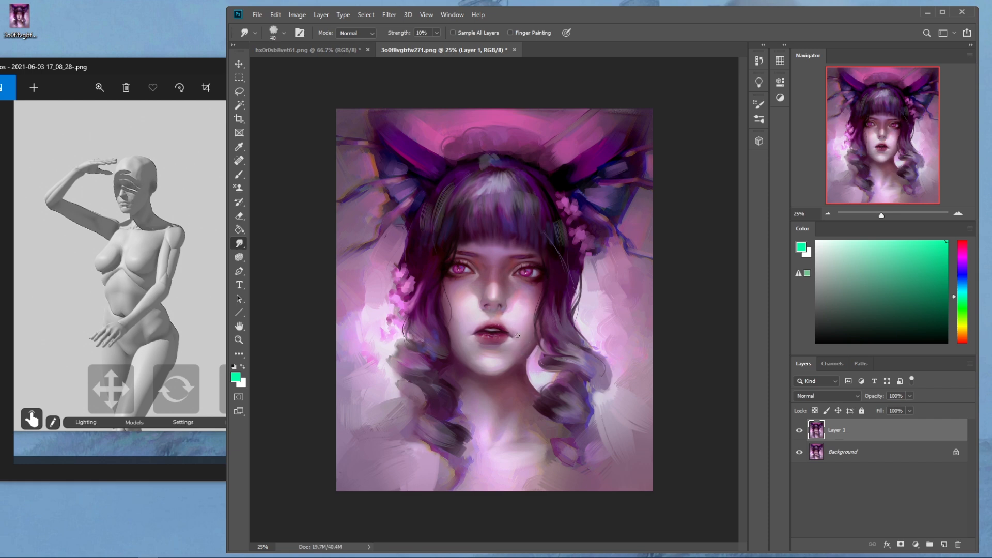
key(b)
alt+click(501, 343)
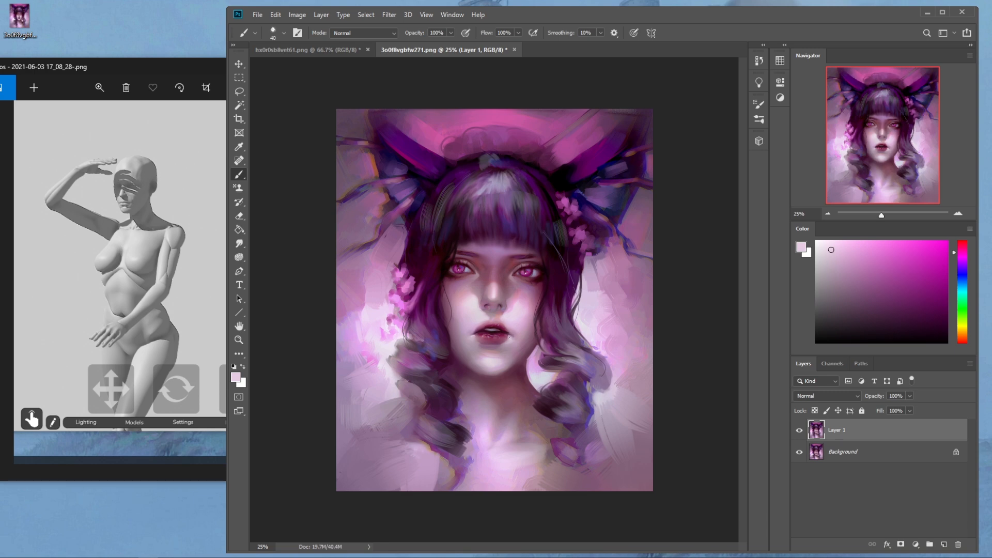
alt+click(486, 337)
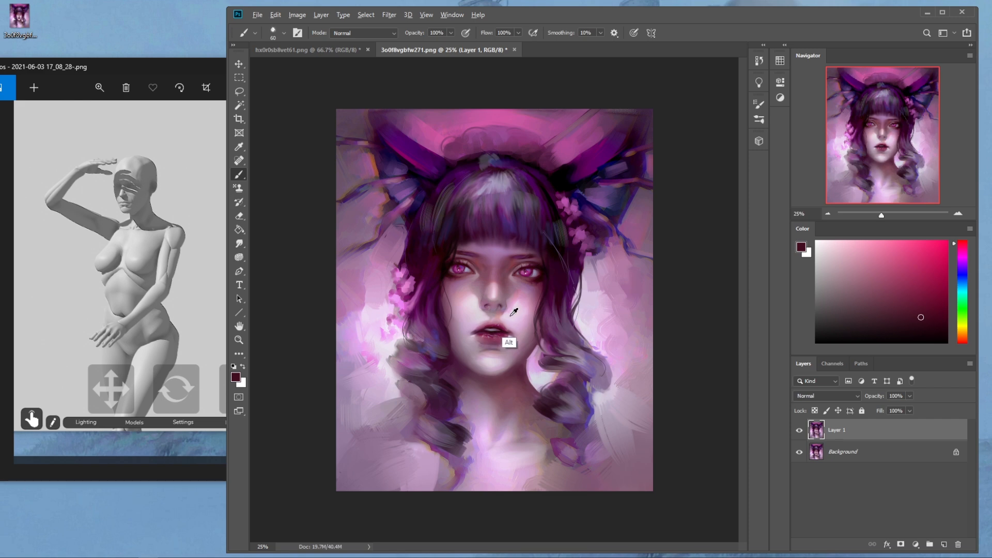
alt+click(501, 349)
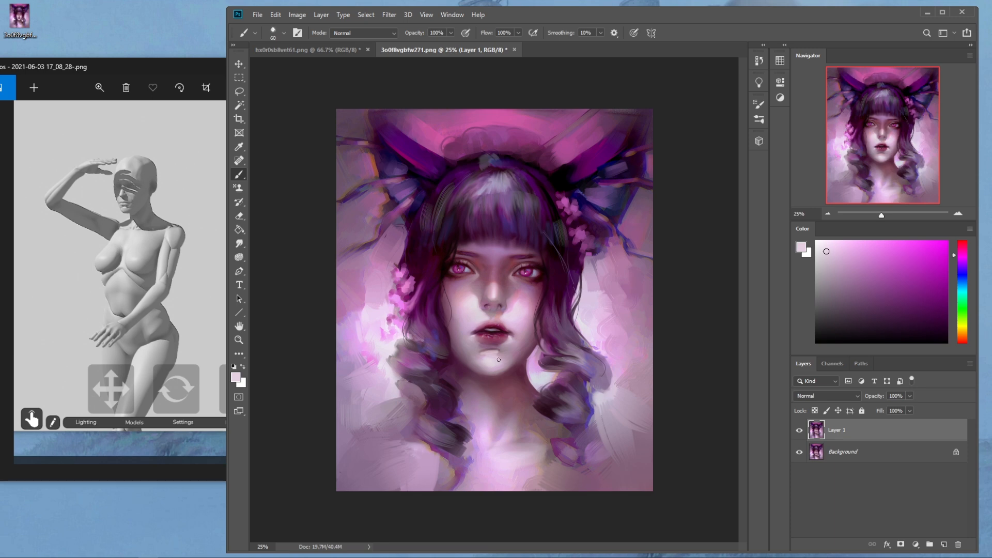
- Blend the shading beside the mouth and chin with Smudge and brush touches in sampled shadow tones
click(239, 243)
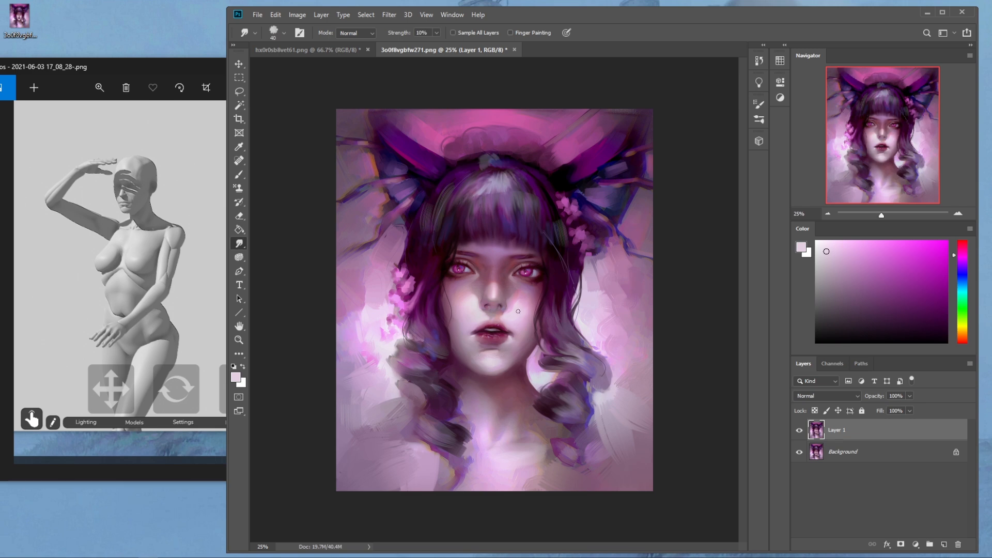
key(b)
alt+click(505, 352)
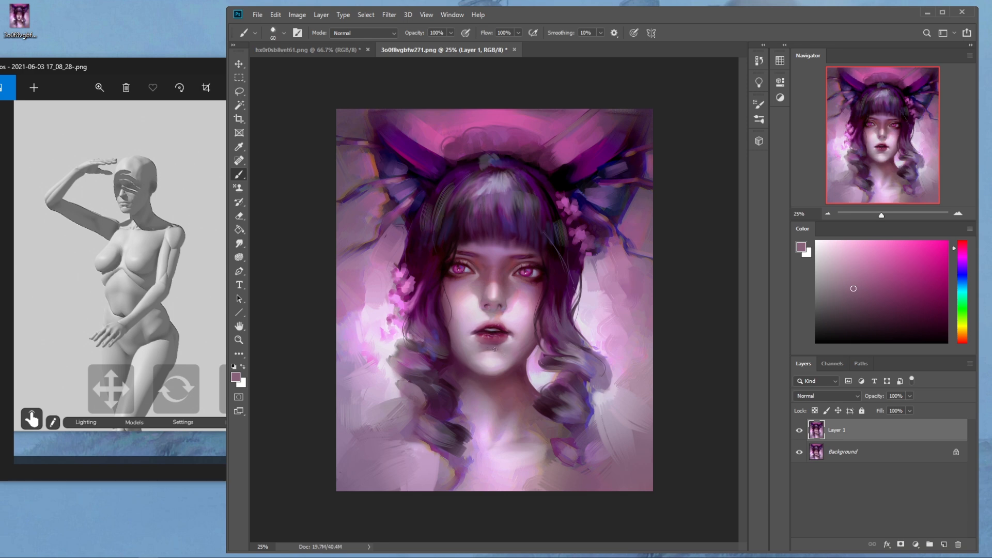
click(240, 243)
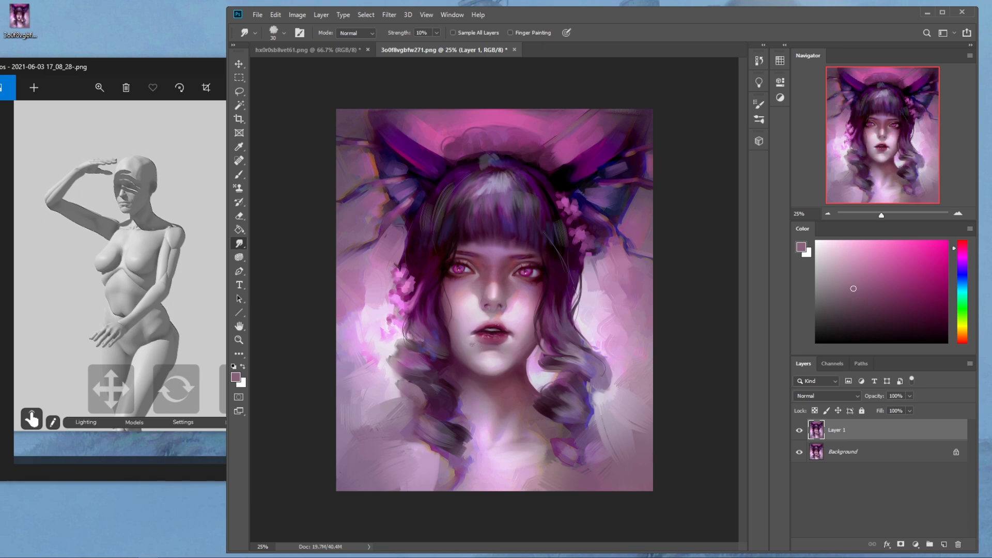
key(b)
alt+click(481, 329)
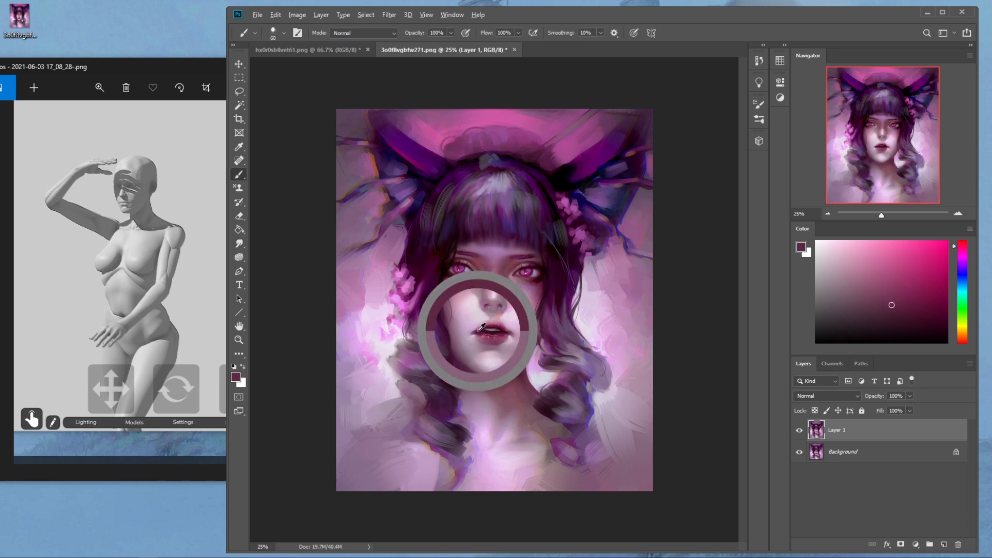
- Choose the soft round brush, enlarge it to 1000 px and set its blending mode to Darken
right_click(553, 294)
click(592, 313)
click(702, 157)
key(bracketright)
key(bracketright)
key(bracketright)
key(bracketright)
key(bracketright)
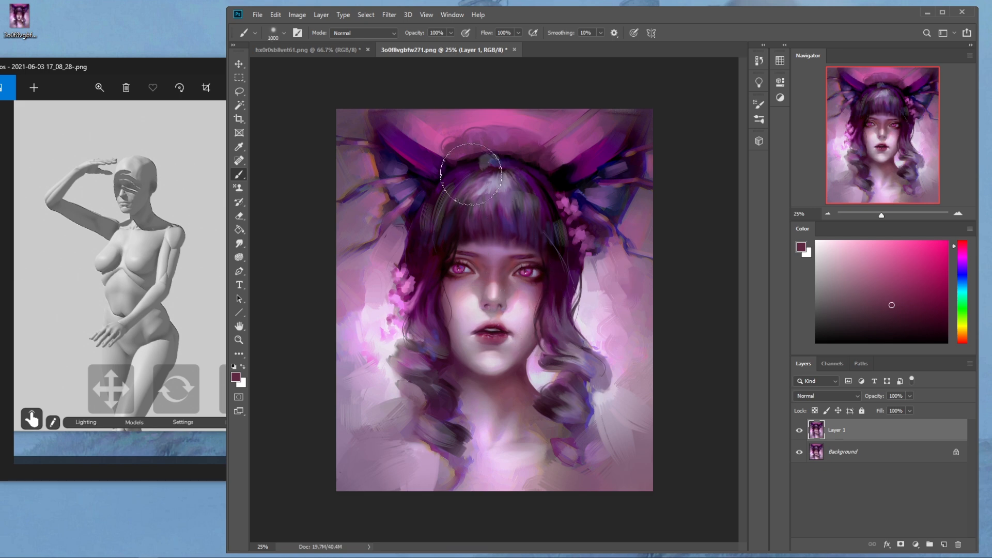
click(389, 32)
click(400, 67)
- Shade the jaw and lower face softly in Darken mode with a tone sampled from the neck and a 700 px brush
alt+click(530, 347)
key(bracketleft)
key(bracketleft)
key(bracketleft)
key(bracketleft)
key(bracketleft)
key(bracketleft)
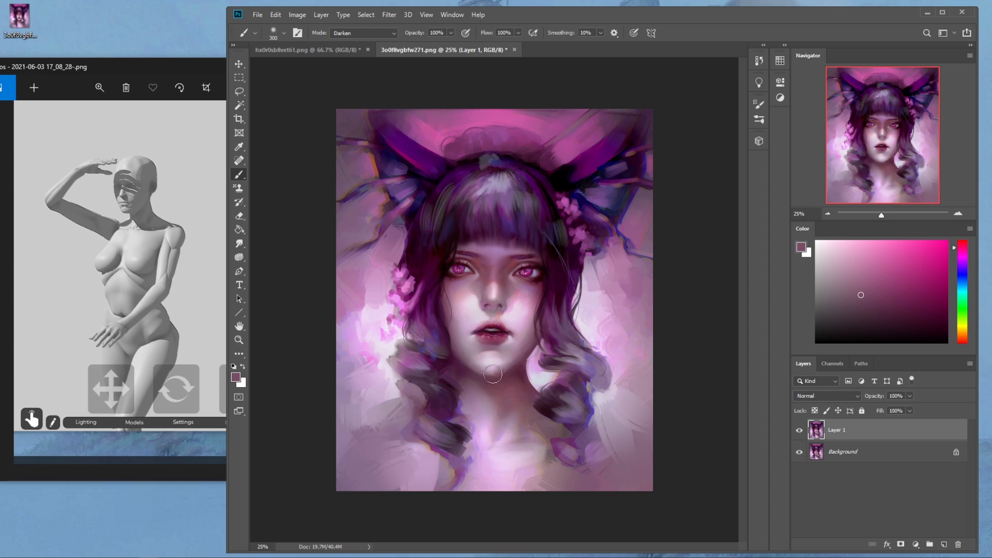
key(bracketright)
key(bracketright)
key(bracketright)
key(ctrl+z)
alt+click(499, 400)
mouse_move(526, 366)
mouse_down()
mouse_move(479, 371)
mouse_move(449, 341)
mouse_up()
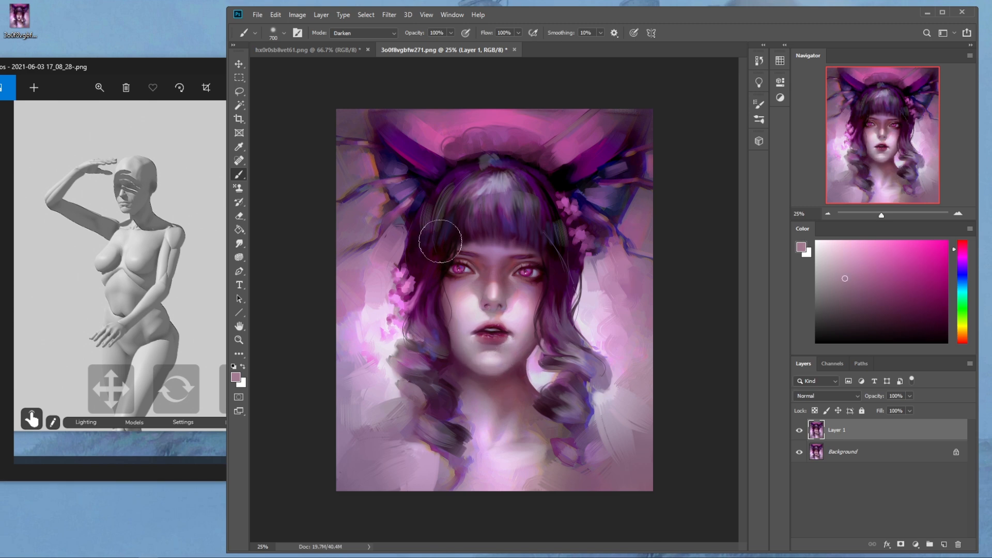
- Open the Liquify filter on Layer 1 and push the area between nose and mouth slightly down with a 1300 brush
click(239, 244)
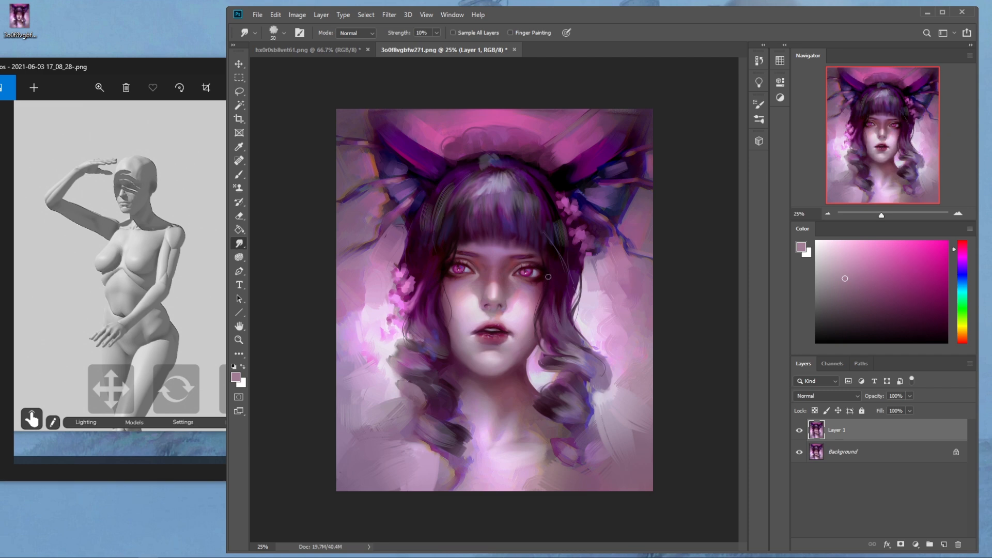
click(390, 15)
click(403, 96)
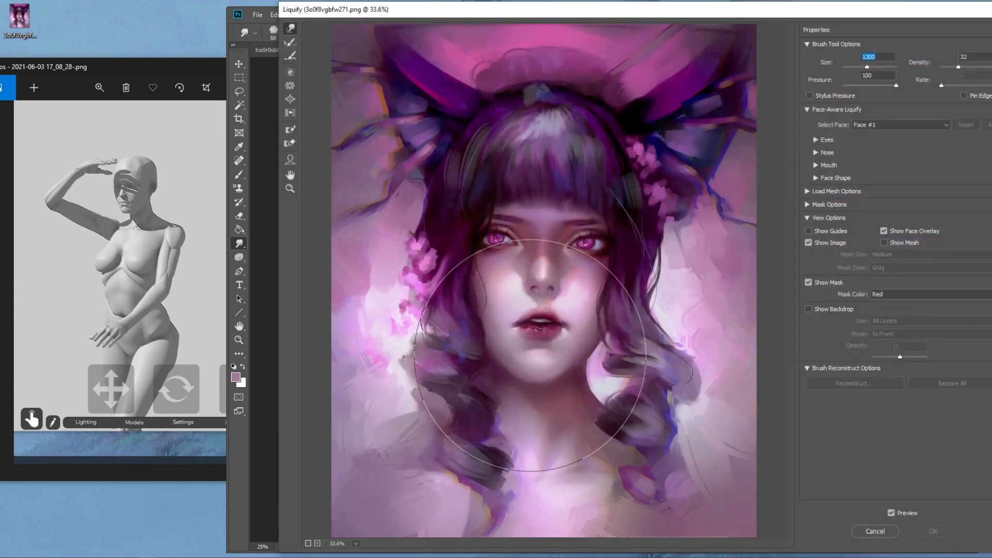
drag(545, 298, 543, 305)
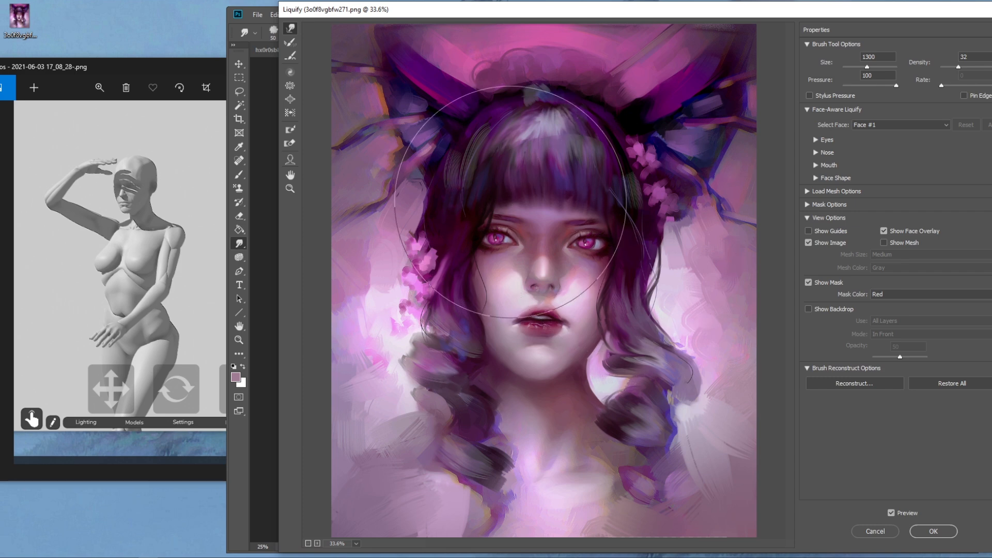
- Refine the face and head proportions in Liquify with brush sizes 800 and 1300
key(bracketleft)
key(bracketleft)
key(bracketleft)
key(bracketleft)
key(bracketleft)
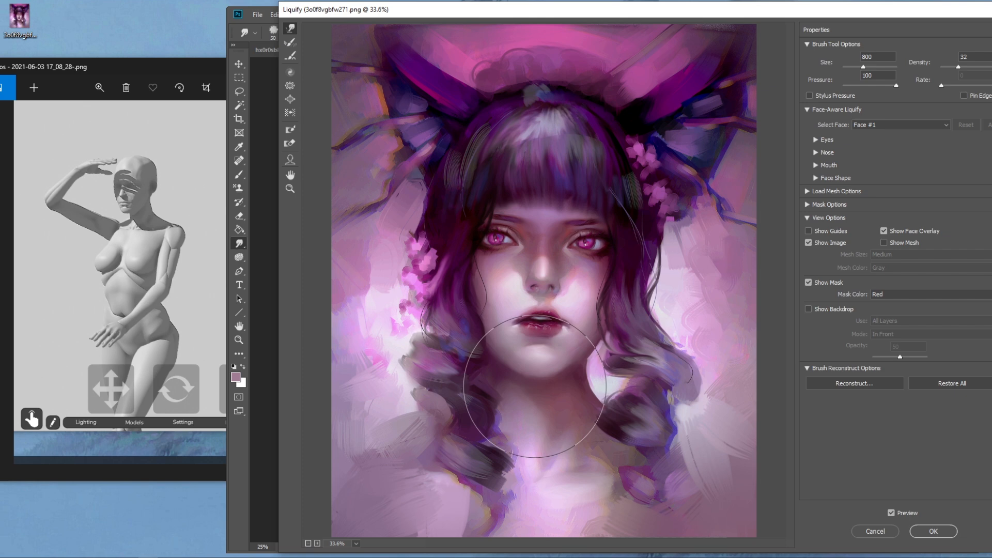
key(ctrl+minus)
key(ctrl+minus)
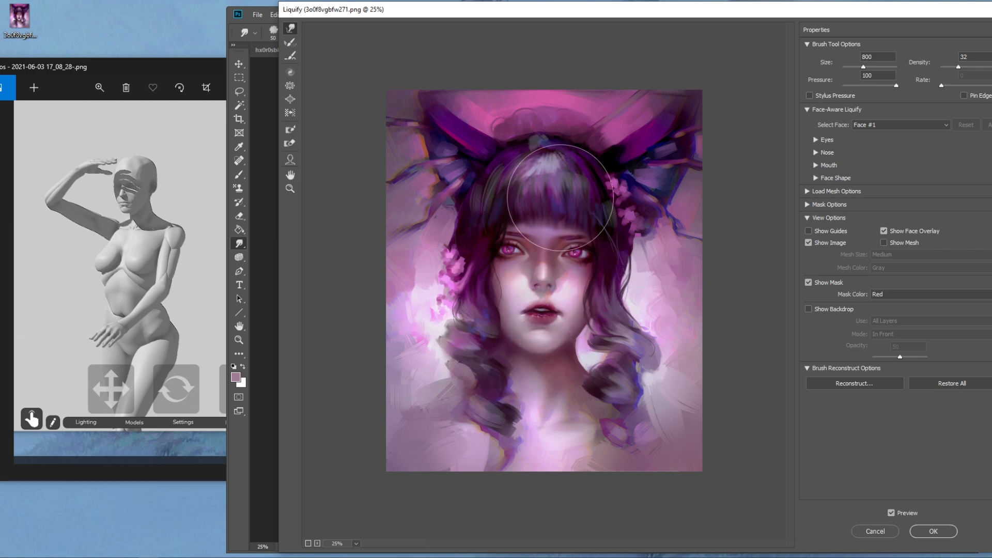
key(bracketright)
key(bracketright)
key(bracketright)
key(bracketright)
key(bracketright)
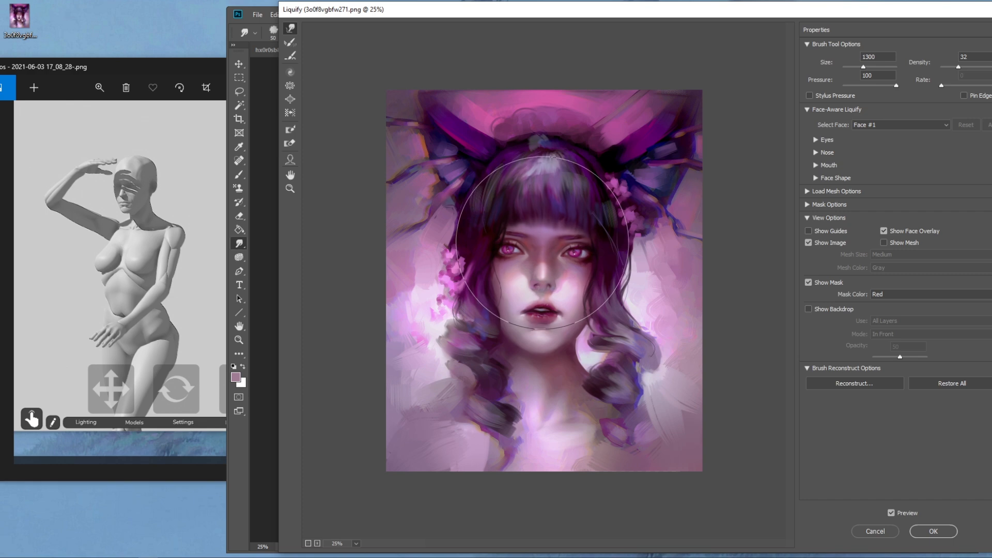
- Reduce the Liquify brush to 250 and adjust the hair contour beside the cheek
key(bracketleft)
key(bracketleft)
key(bracketleft)
key(bracketleft)
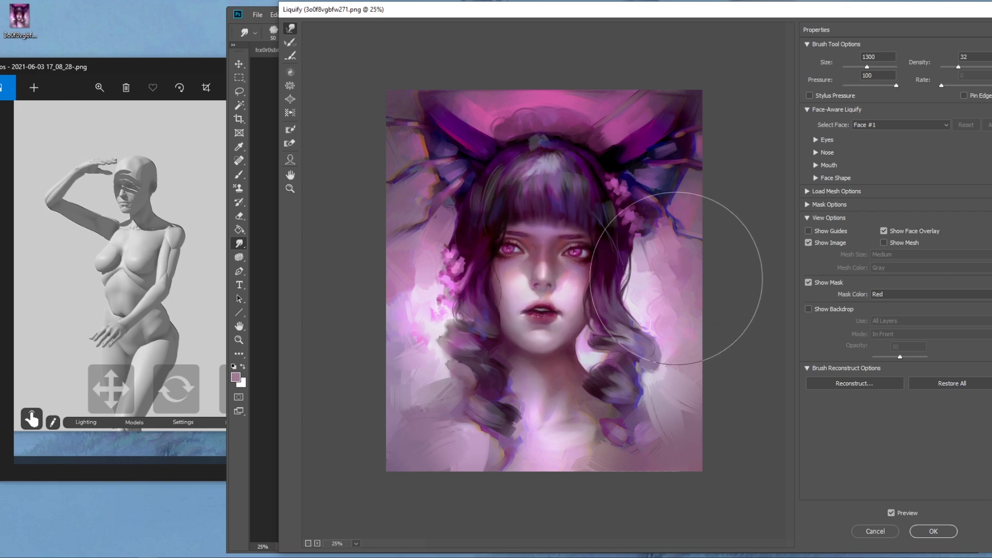
key(bracketleft)
key(bracketleft)
key(bracketleft)
key(bracketleft)
key(bracketleft)
key(bracketleft)
key(bracketleft)
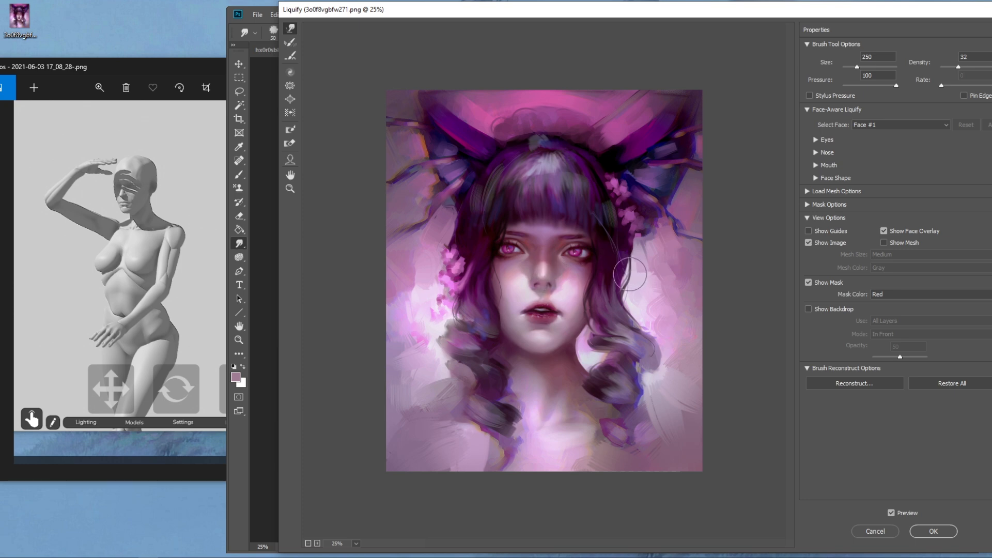
- Enlarge the Liquify brush and reshape the crown of the hair and the dark strands above the head
key(bracketright)
key(bracketright)
key(bracketright)
key(bracketright)
key(bracketright)
key(bracketright)
key(bracketright)
mouse_move(546, 106)
mouse_down()
mouse_move(545, 124)
mouse_move(518, 132)
mouse_up()
drag(597, 120, 599, 127)
drag(564, 94, 551, 70)
- Adjust the overall head and face shape with large Liquify brushes, from 1900 down to 1200
key(bracketright)
key(bracketright)
key(bracketright)
key(bracketright)
key(bracketright)
key(bracketright)
key(bracketright)
key(bracketright)
key(bracketright)
key(bracketright)
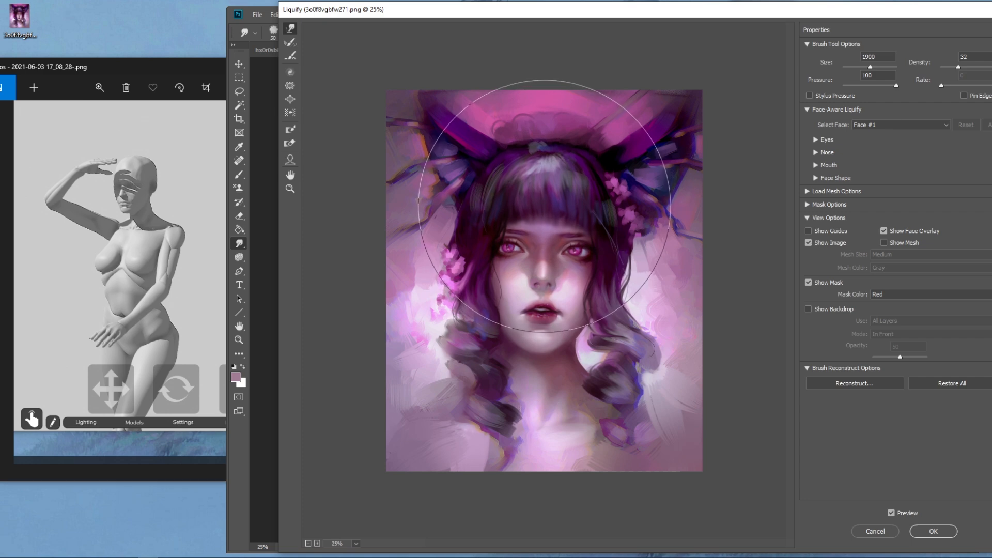
key(bracketleft)
key(bracketleft)
key(bracketleft)
key(bracketleft)
key(bracketleft)
key(bracketleft)
key(bracketleft)
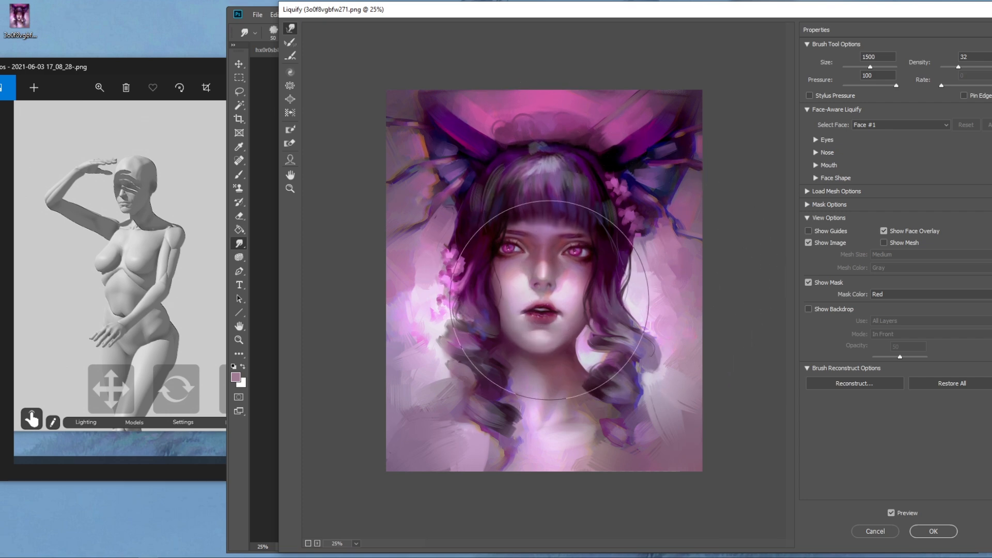
key(bracketleft)
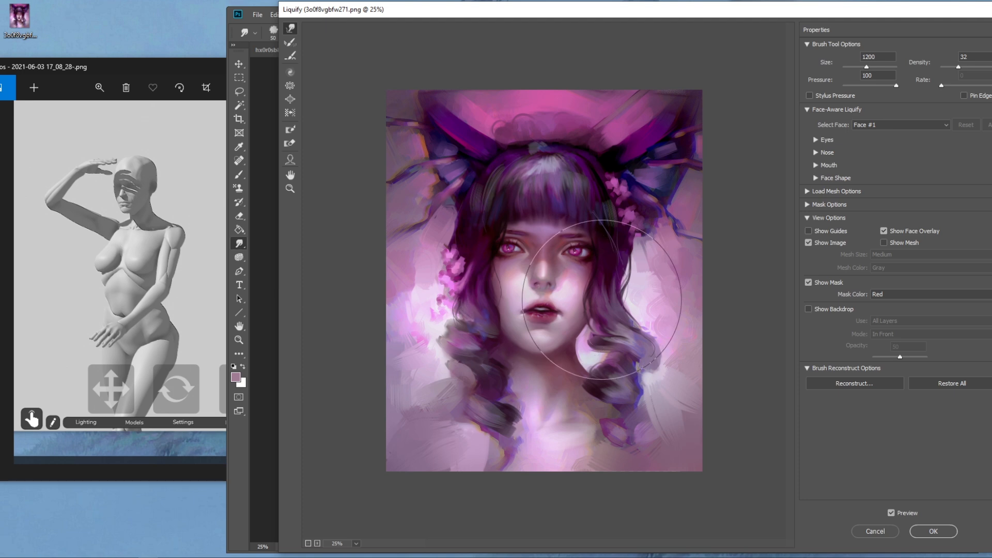
- Reduce the Liquify brush to 500 for the remaining adjustments and apply the filter to Layer 1
key(bracketleft)
key(bracketleft)
key(bracketleft)
key(bracketleft)
key(bracketleft)
key(bracketleft)
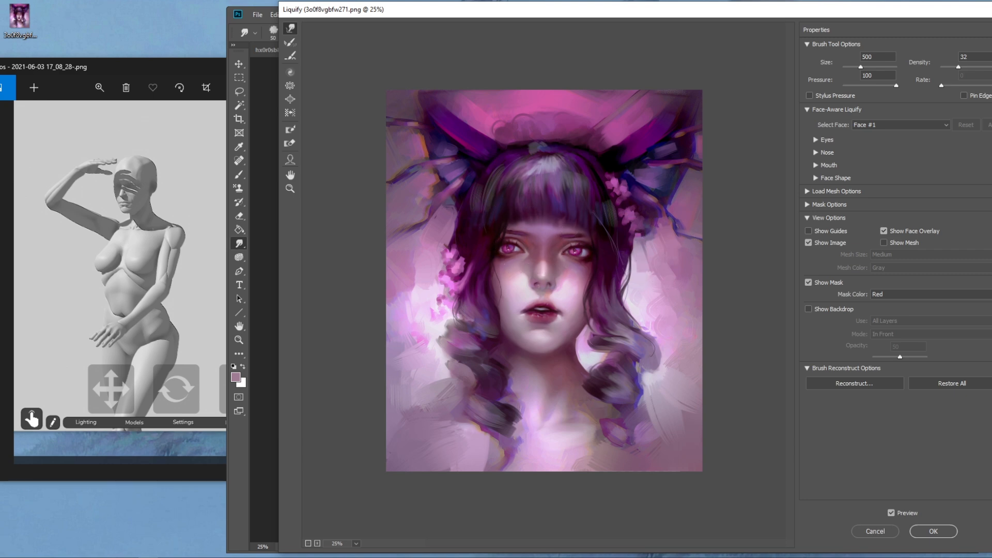
click(934, 531)
- Copy a lassoed strip around both eyebrows to a new layer and nudge it upward toward the fringe
mouse_move(538, 253)
mouse_down()
mouse_move(448, 254)
mouse_move(510, 264)
mouse_move(542, 263)
mouse_move(541, 254)
mouse_up()
key(shift)
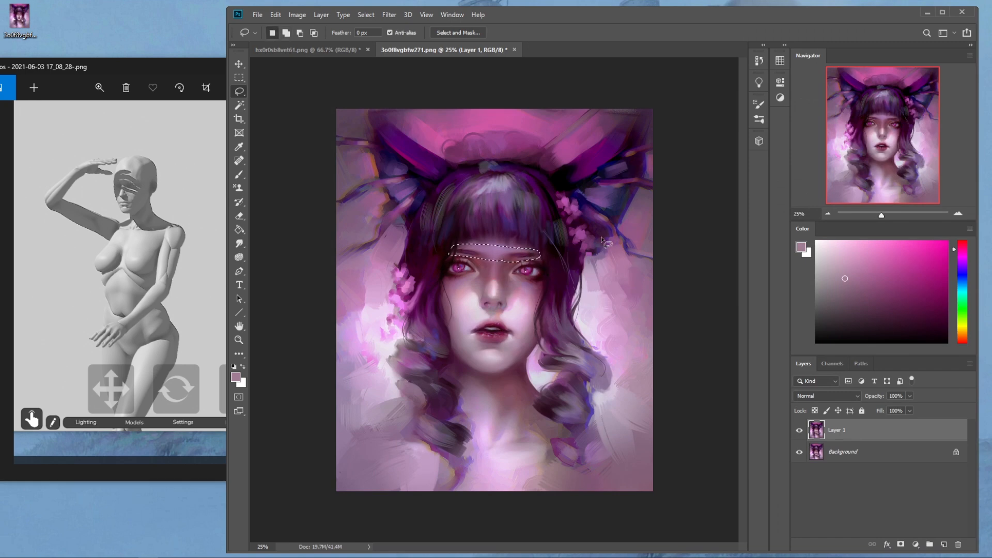
key(ctrl+j)
key(v)
key(shift+Up)
key(shift+Up)
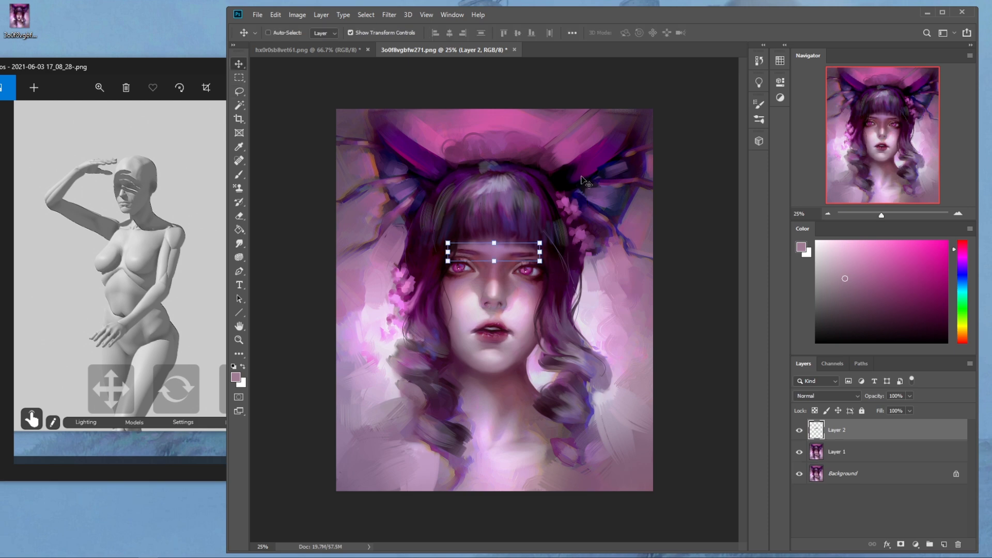
key(shift+Up)
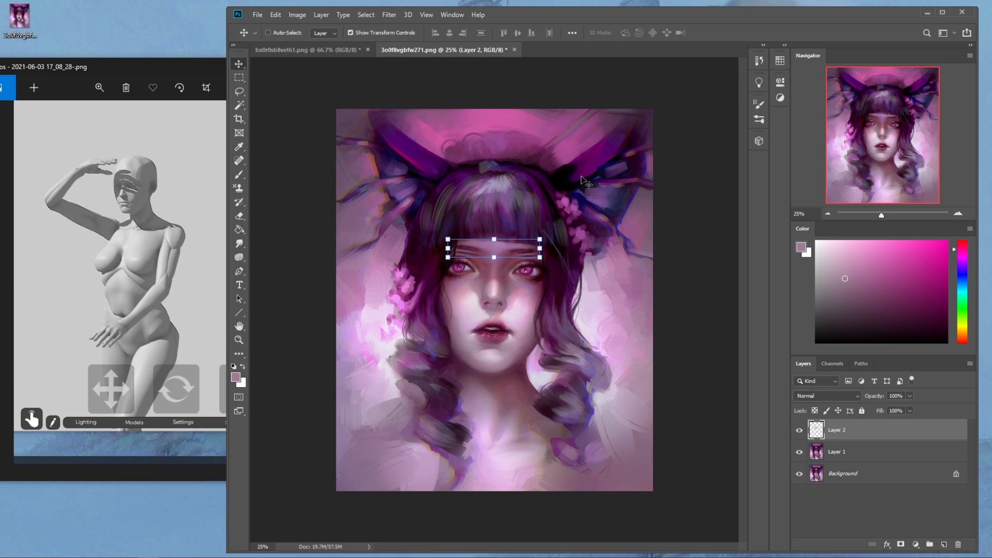
- Paint over the leftover original eyebrows with a small sketching brush in Normal mode and a sampled skin tone
key(b)
drag(420, 216, 560, 301)
right_click(671, 268)
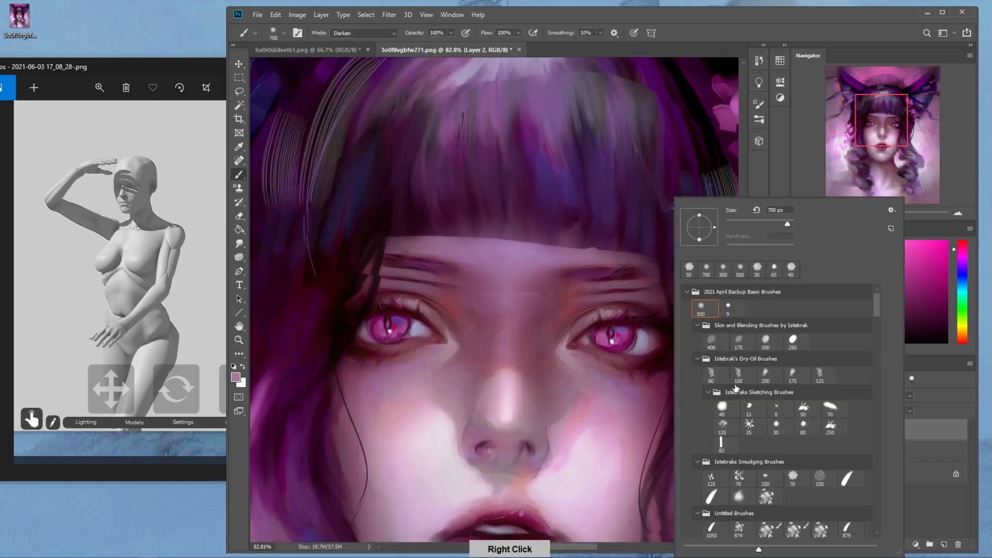
click(776, 425)
click(623, 276)
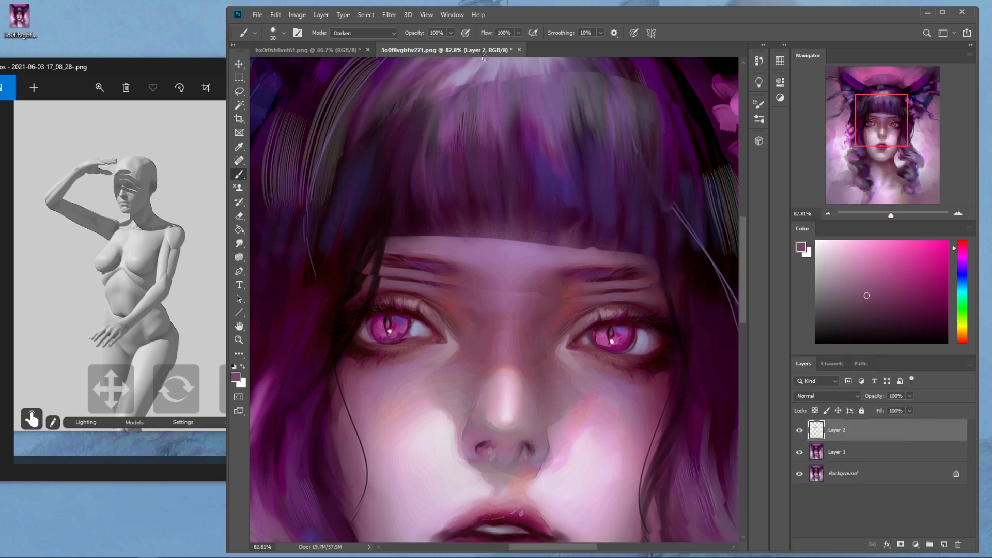
click(390, 34)
click(389, 42)
drag(389, 279, 428, 284)
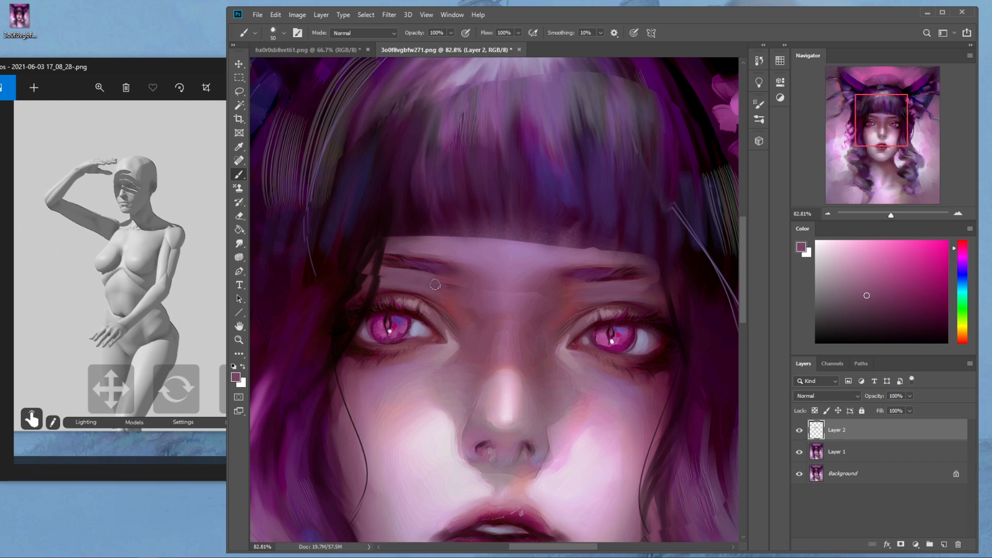
- Hide and show Layer 2 to compare the raised eyebrows with the previous version across the whole portrait
key(ctrl+minus)
key(ctrl+minus)
key(ctrl+minus)
key(ctrl+minus)
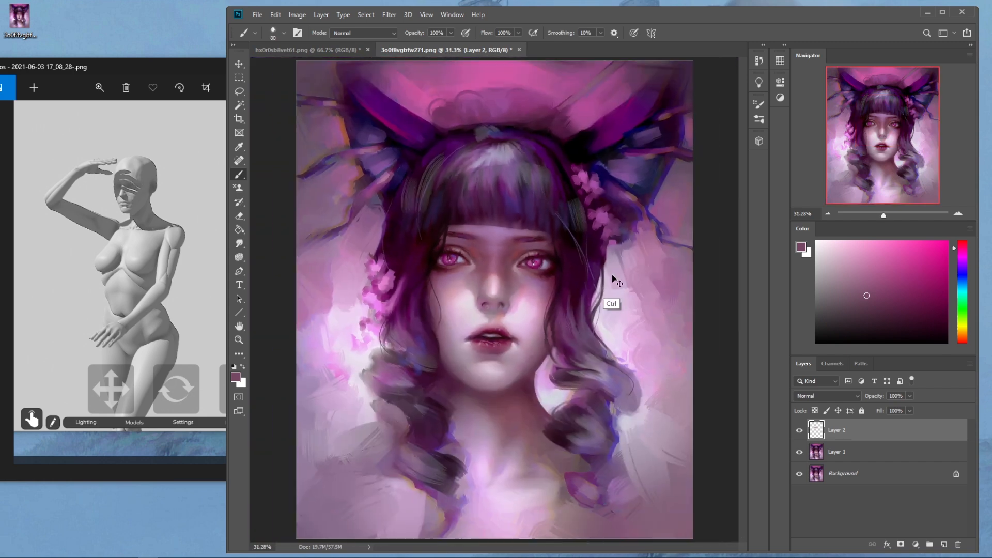
click(799, 431)
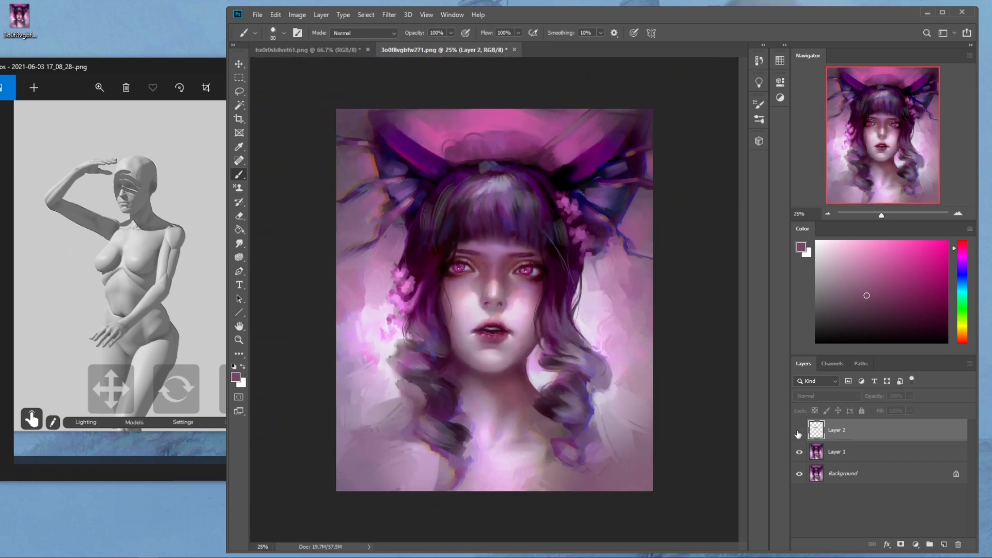
click(800, 430)
- Clean up the eyebrow copy's overlap with the fringe using the Eraser and toggle Layer 2 to compare
key(e)
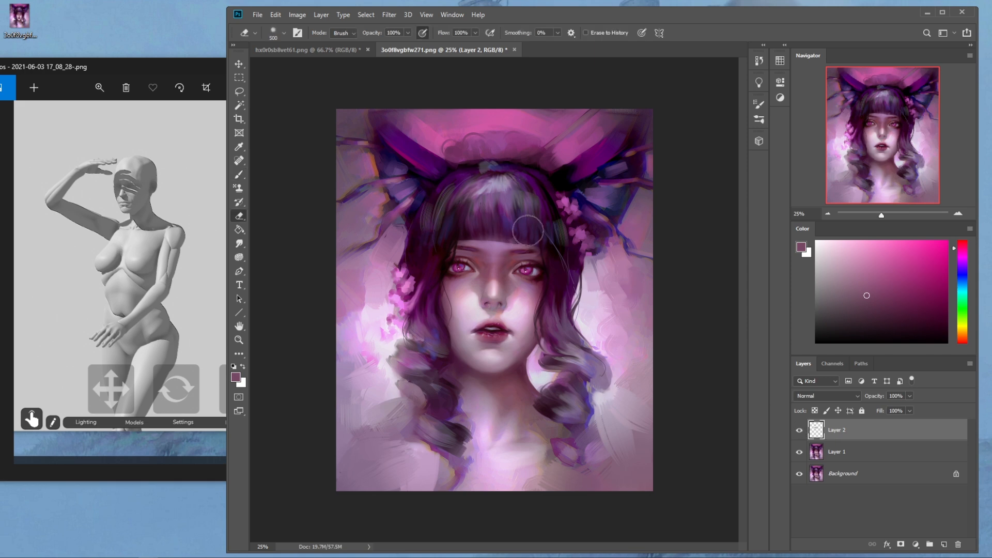
key(bracketleft)
key(bracketleft)
key(bracketright)
click(800, 431)
click(800, 432)
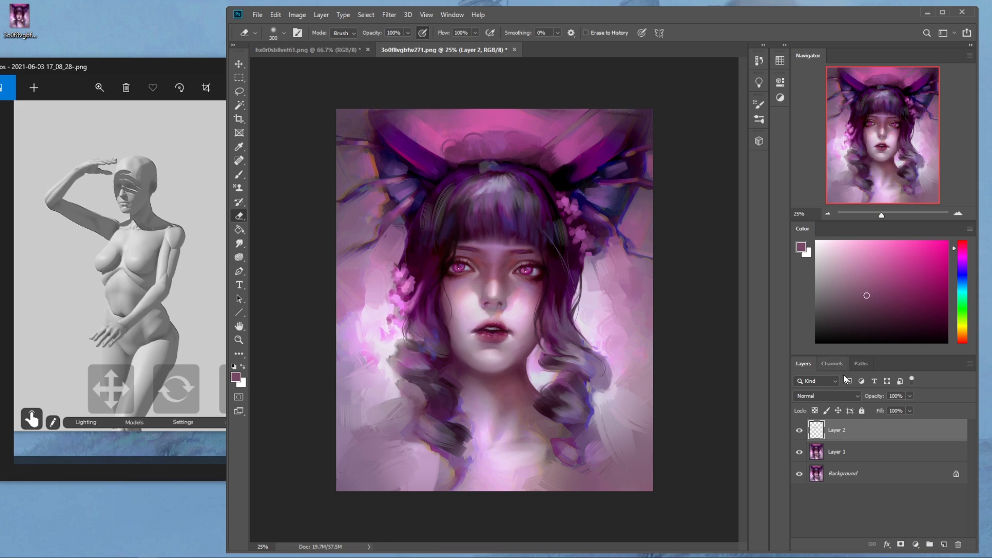
- Toggle Layer 2 once more to compare the eyebrow change, and merge it down into Layer 1
click(800, 430)
click(800, 430)
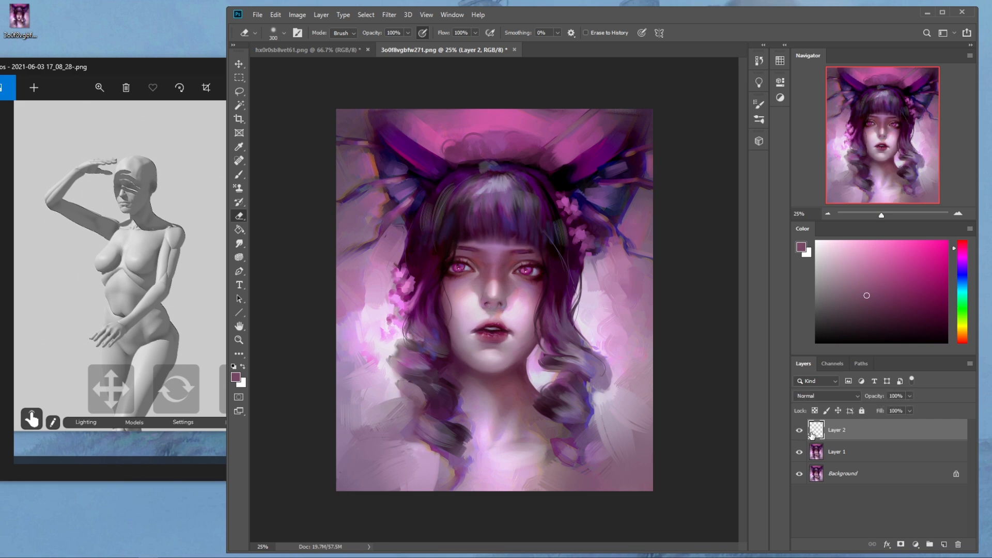
right_click(865, 433)
click(858, 473)
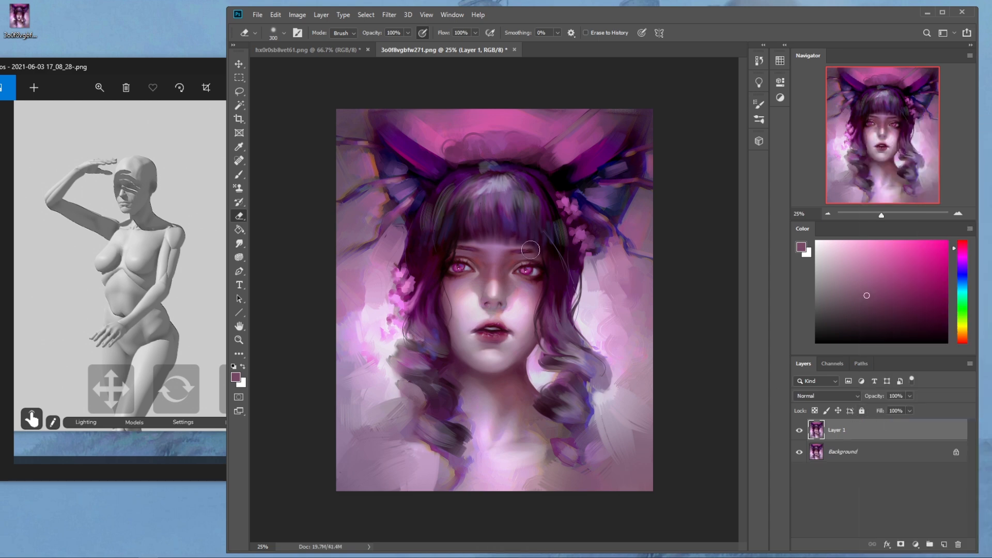
- Retouch the fringe edge above the eyebrows on Layer 1 with the Brush, using skin and hair colours sampled nearby
key(l)
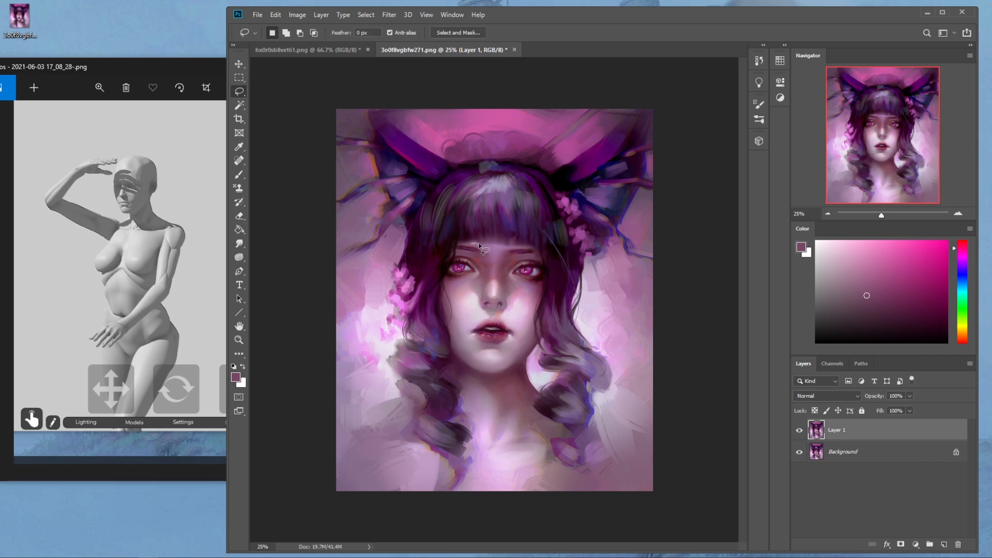
drag(512, 249, 517, 245)
key(b)
alt+click(500, 241)
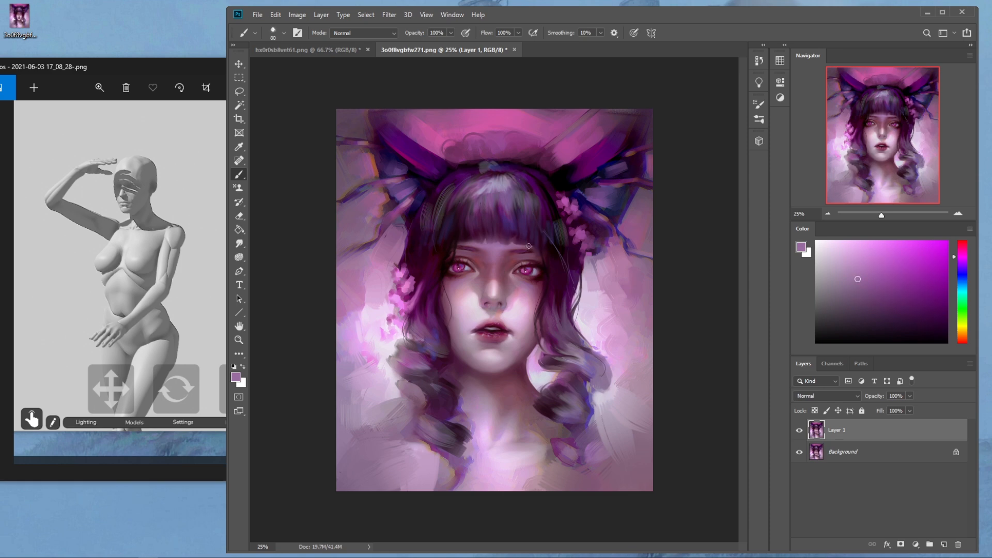
key(l)
right_click(509, 241)
key(Escape)
key(r)
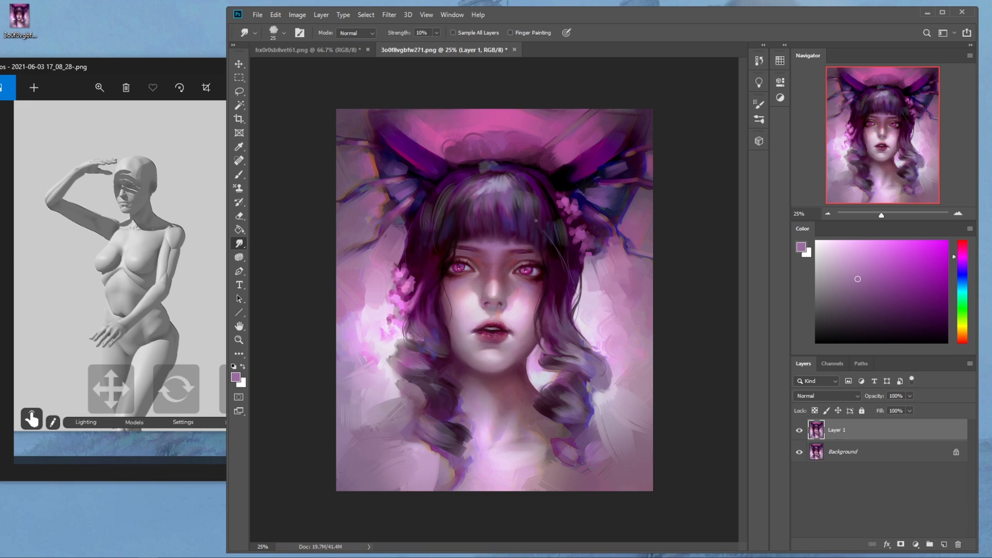
key(b)
alt+click(513, 225)
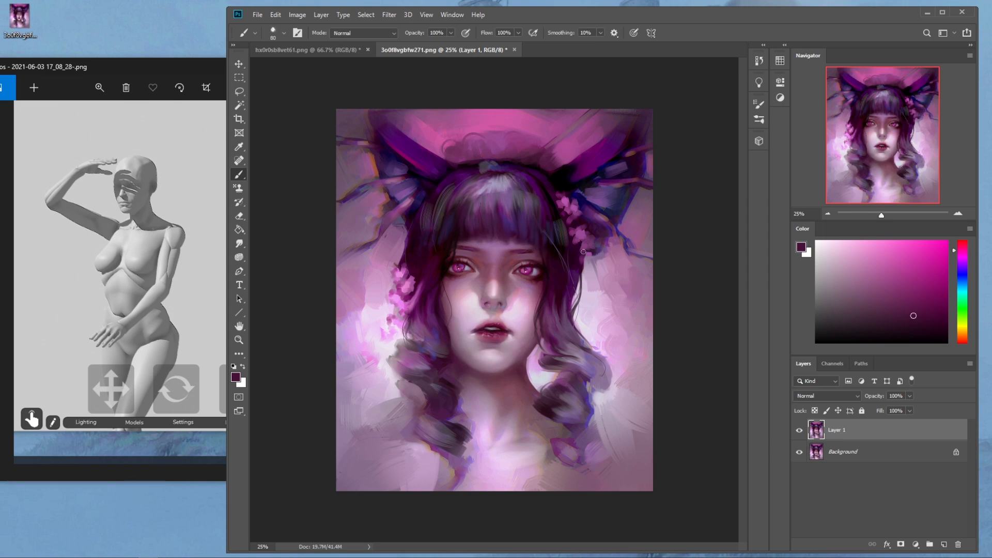
- Refine the face's contours on Layer 1 with Liquify's Forward Warp tool, reducing the brush size to 100, and apply
click(389, 14)
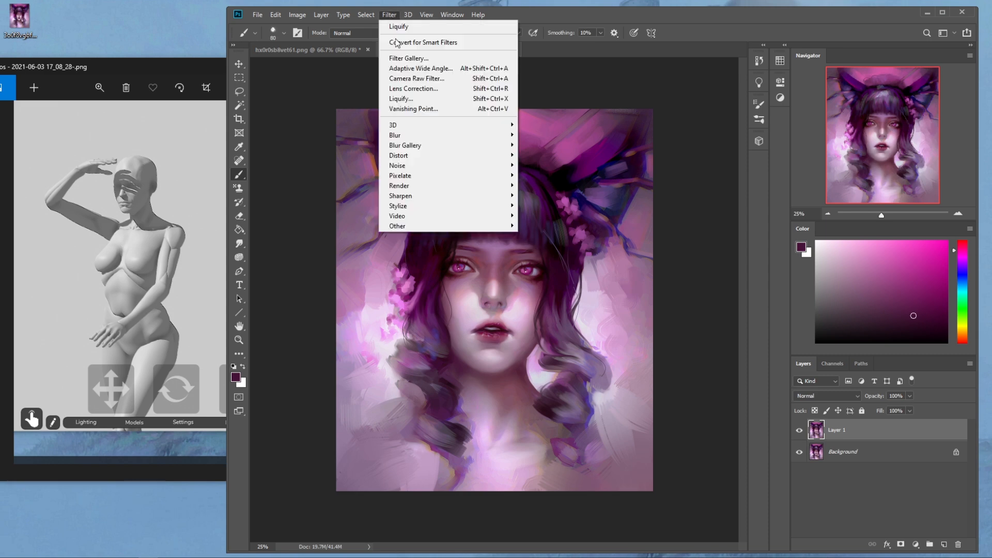
click(408, 97)
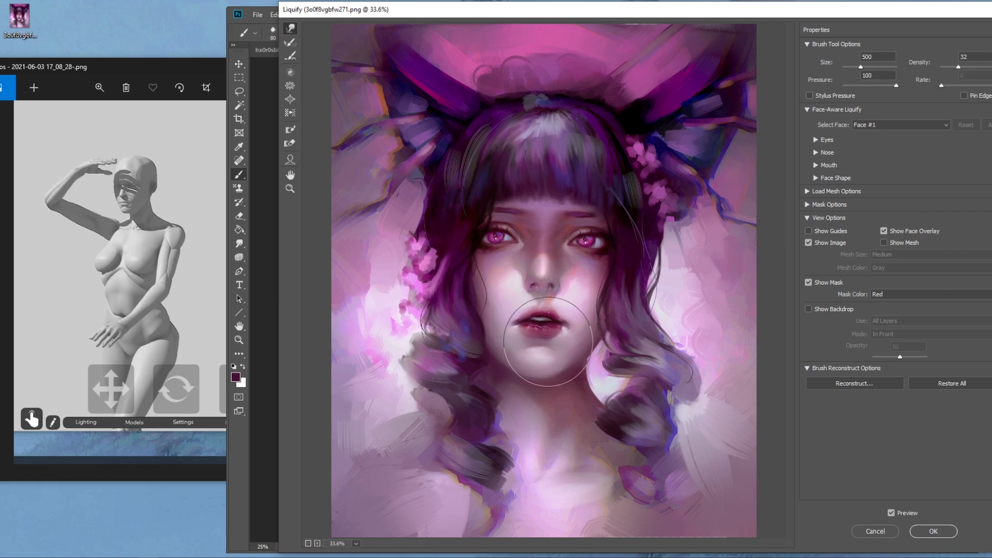
key(bracketleft)
key(bracketleft)
key(bracketleft)
key(bracketleft)
key(bracketleft)
key(bracketleft)
key(bracketleft)
click(932, 531)
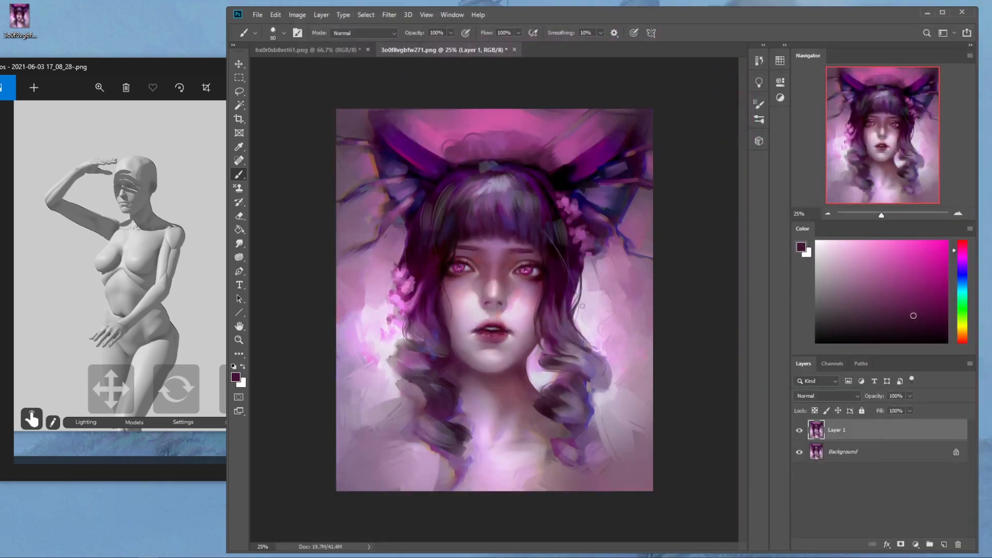
- Touch up the eye on the portrait's right with sampled colours and toggle Layer 1 to compare with the original
alt+click(517, 275)
alt+click(531, 270)
click(799, 431)
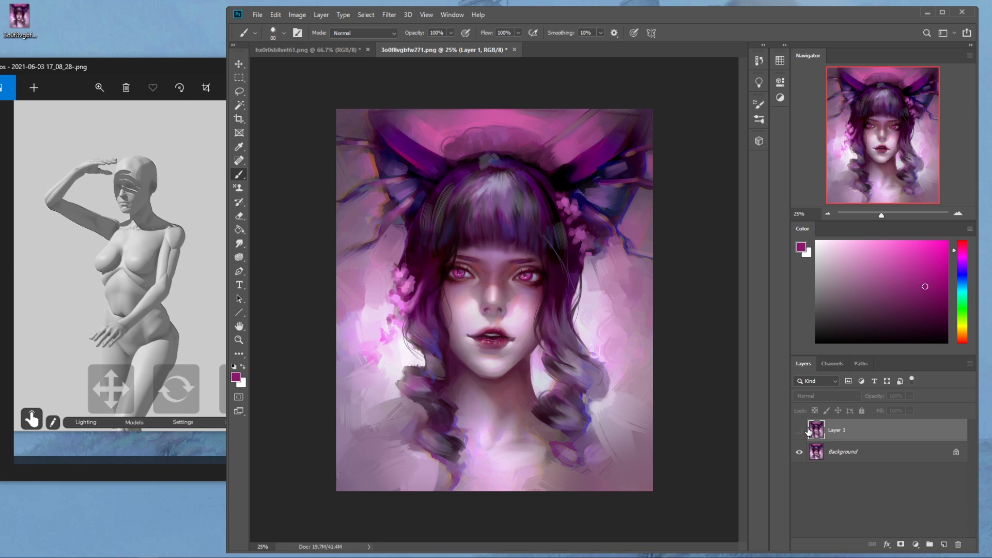
click(800, 431)
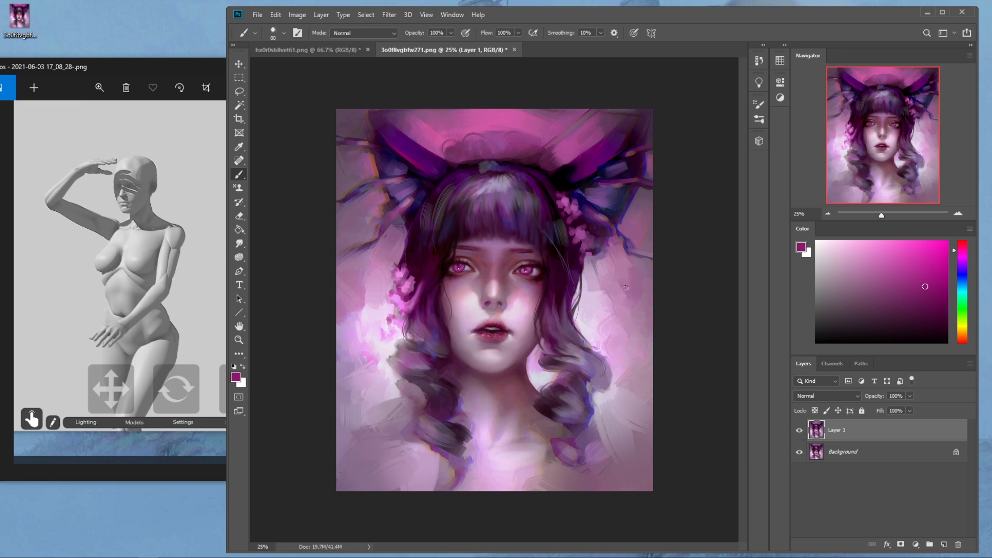
- In Liquify, pull both horns and the wing-like hair ornaments outward and downward with very large Forward Warp brushes of 2100 and 1700
click(390, 14)
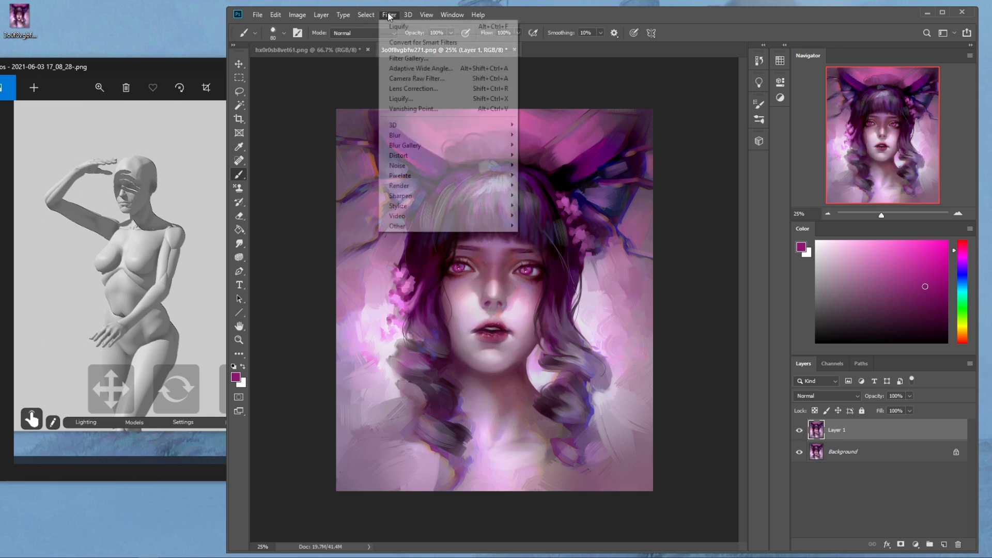
click(413, 101)
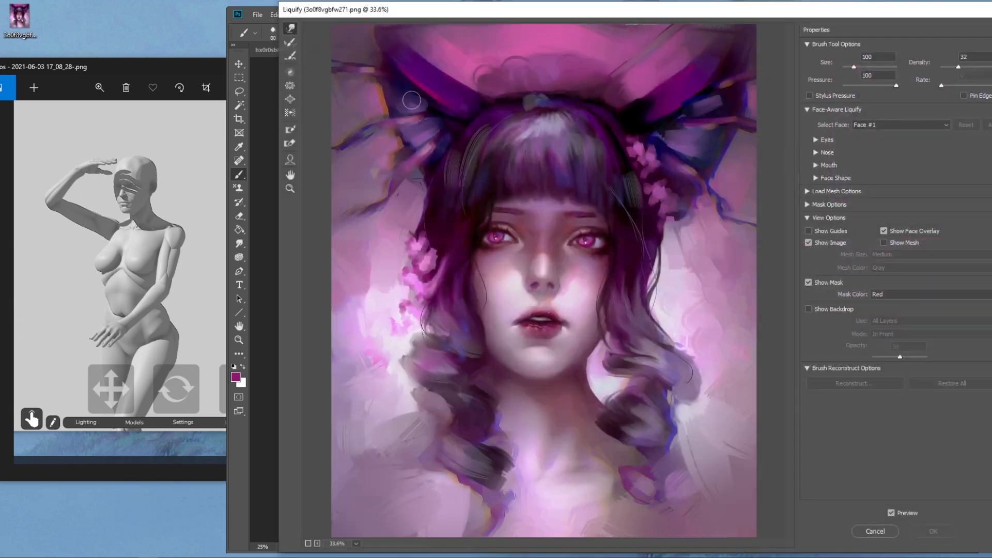
key(ctrl+minus)
key(bracketright)
key(bracketright)
key(bracketright)
key(bracketright)
key(bracketright)
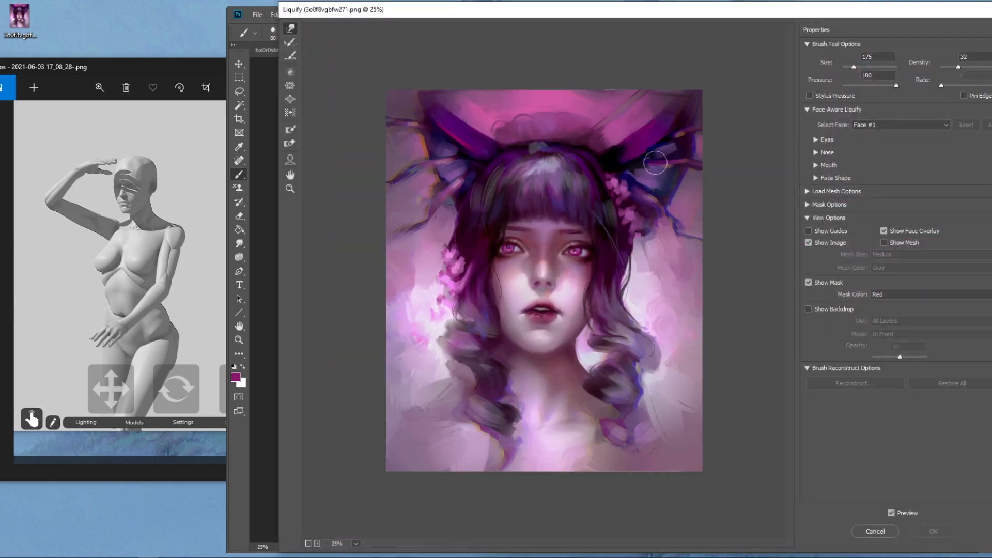
key(bracketright)
key(bracketright)
key(bracketright)
key(bracketright)
key(bracketright)
key(bracketright)
key(bracketright)
key(bracketright)
key(bracketright)
key(bracketright)
key(bracketright)
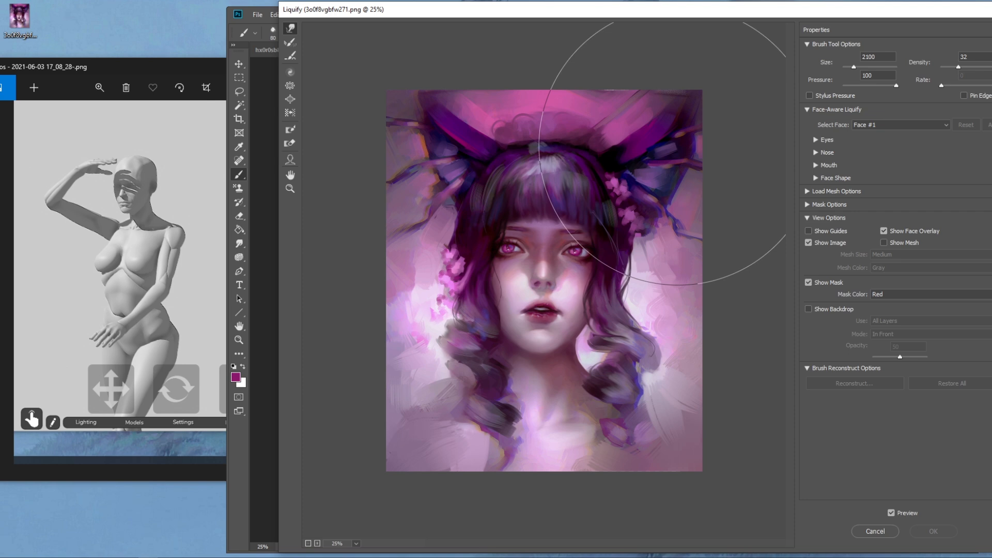
drag(679, 145, 685, 159)
mouse_move(419, 135)
mouse_down()
mouse_move(405, 147)
mouse_move(403, 130)
mouse_move(364, 93)
mouse_move(356, 114)
mouse_up()
drag(689, 96, 713, 109)
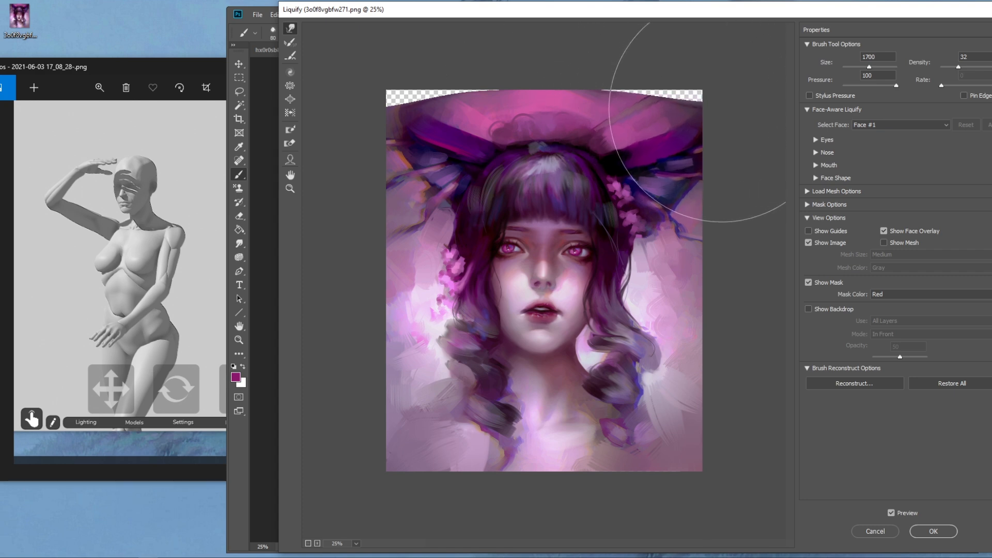
drag(681, 211, 690, 232)
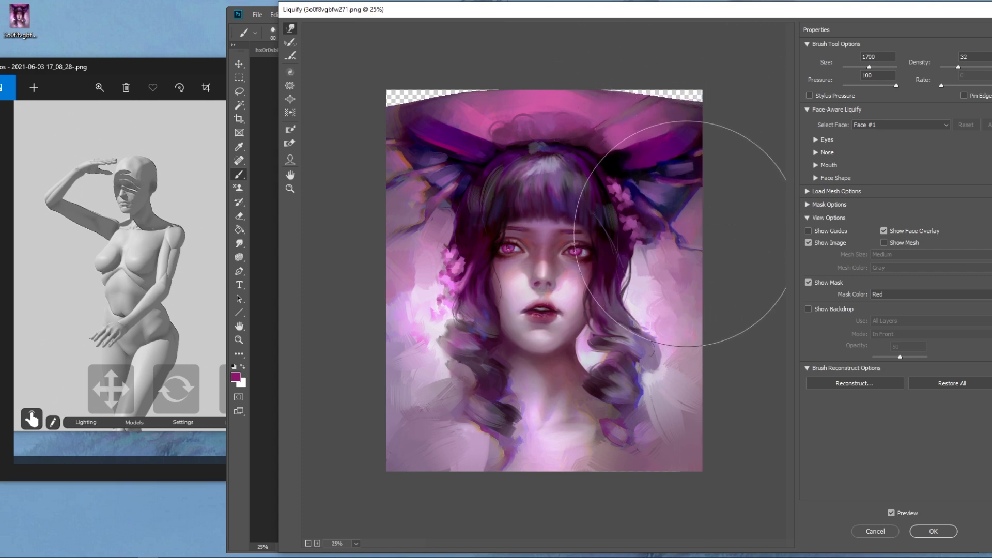
- Warp the ornament on the portrait's left downward with a Liquify brush size of 1400 and apply the filter
key(bracketleft)
key(bracketleft)
key(bracketleft)
key(bracketleft)
key(bracketleft)
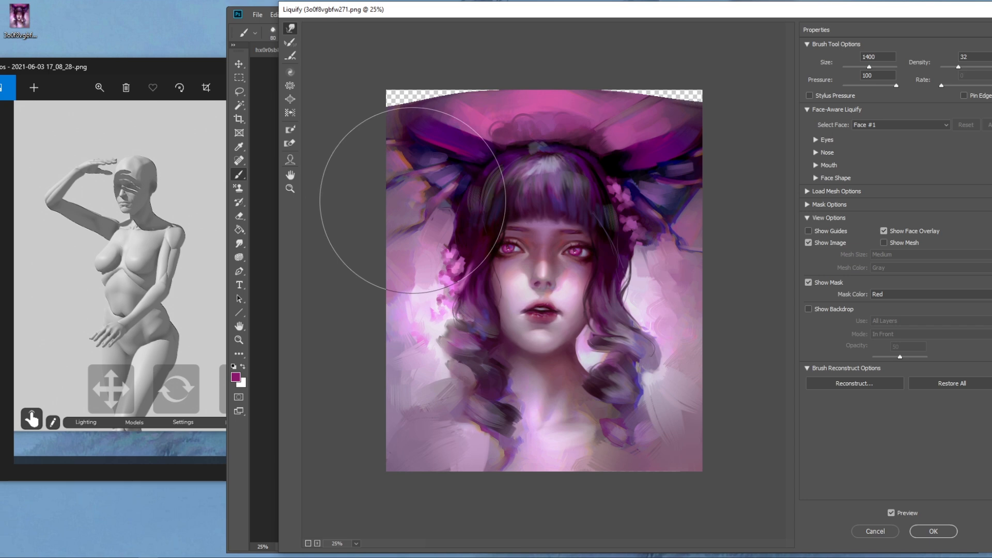
drag(415, 200, 411, 207)
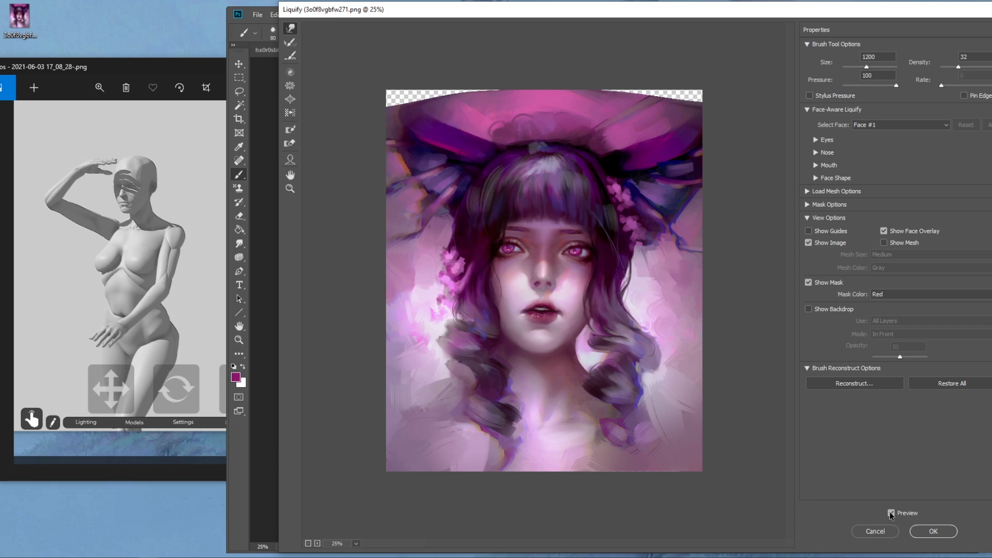
click(933, 531)
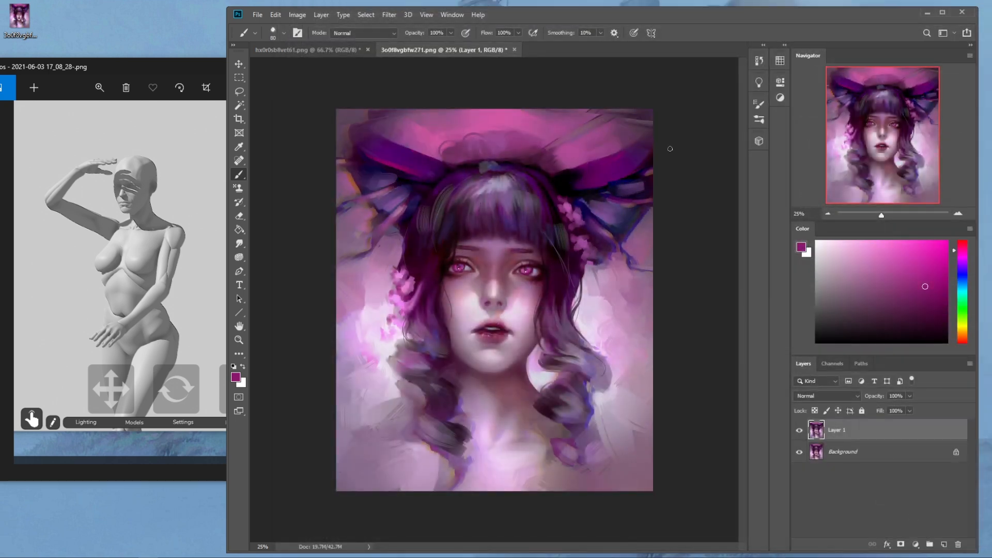
- Paint over the emptied upper-right corner and background with a 175 px dry-oil brush and sampled pinks and purples
key(ctrl+minus)
right_click(590, 199)
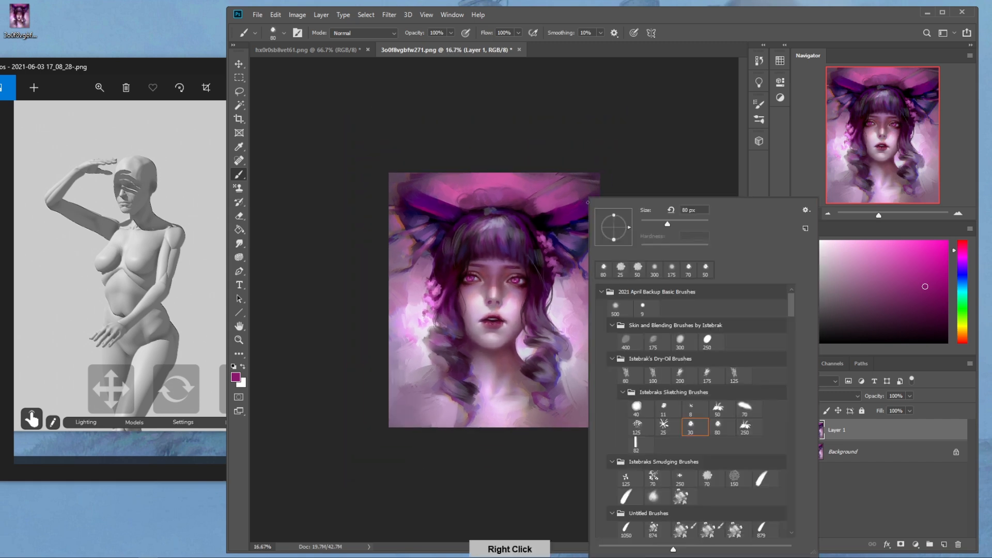
double_click(626, 373)
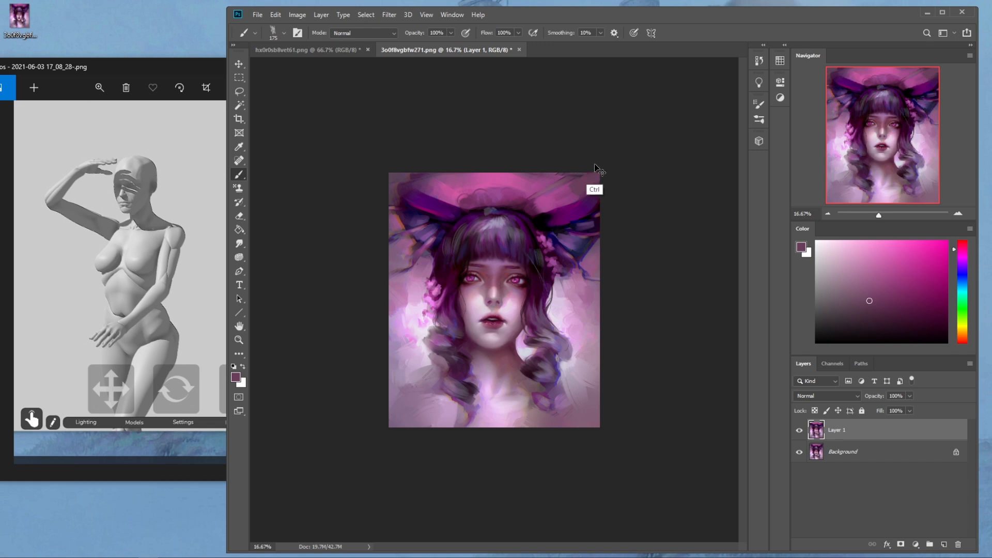
alt+click(575, 191)
alt+click(572, 194)
drag(578, 190, 611, 163)
alt+click(528, 213)
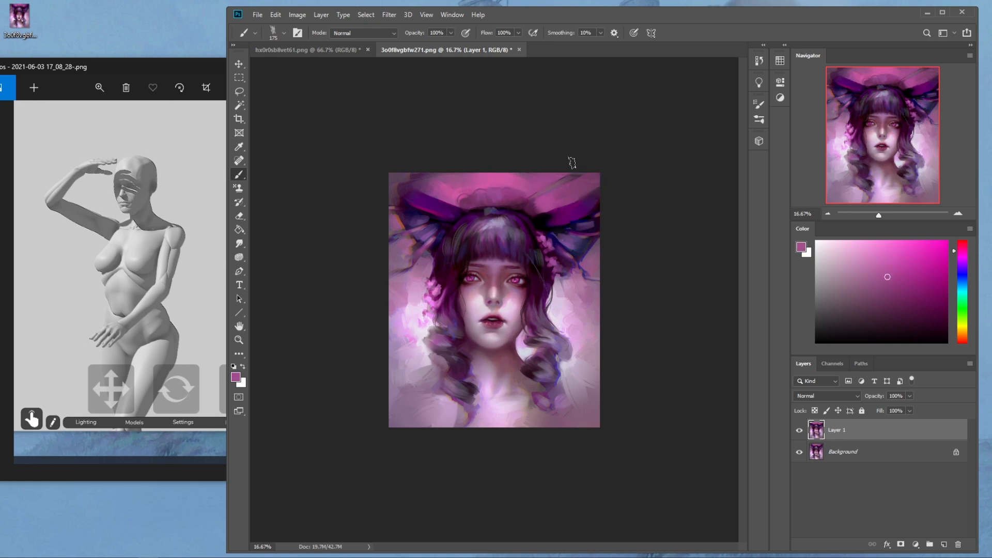
- Fill the upper-left background corner and repaint the horn and ornament beside it with sampled background pink and dark purple
alt+click(435, 179)
mouse_move(405, 176)
mouse_down()
mouse_move(423, 185)
mouse_move(415, 181)
mouse_up()
alt+click(452, 176)
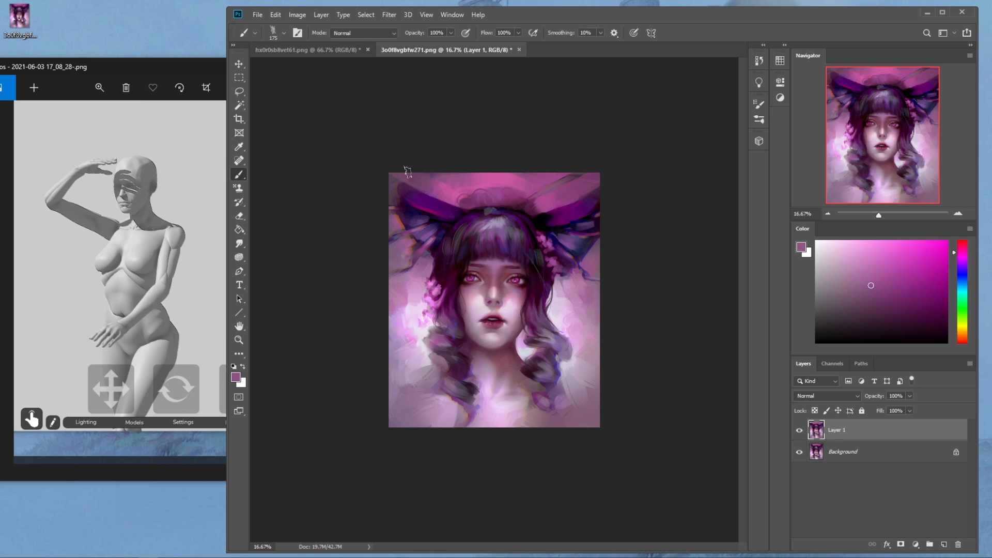
alt+click(412, 195)
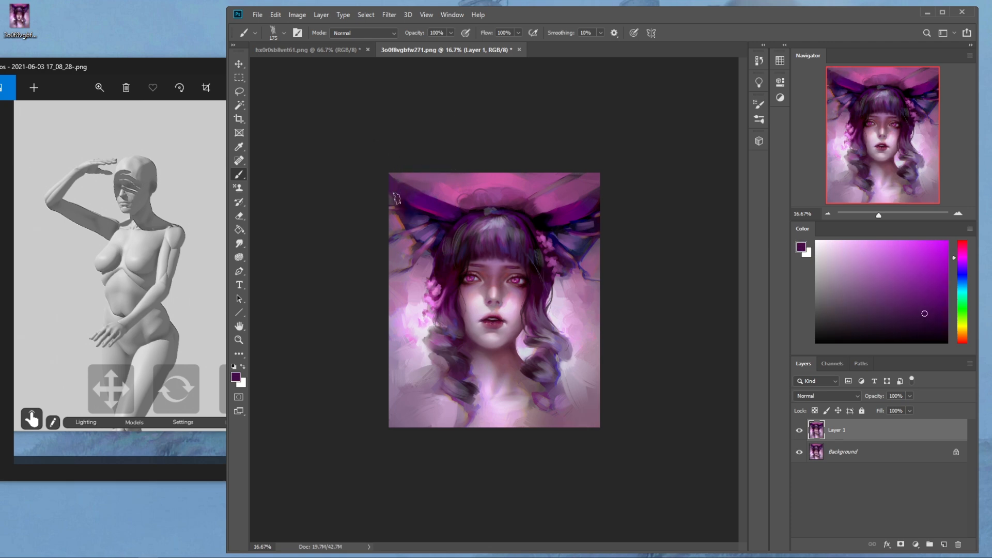
alt+click(434, 210)
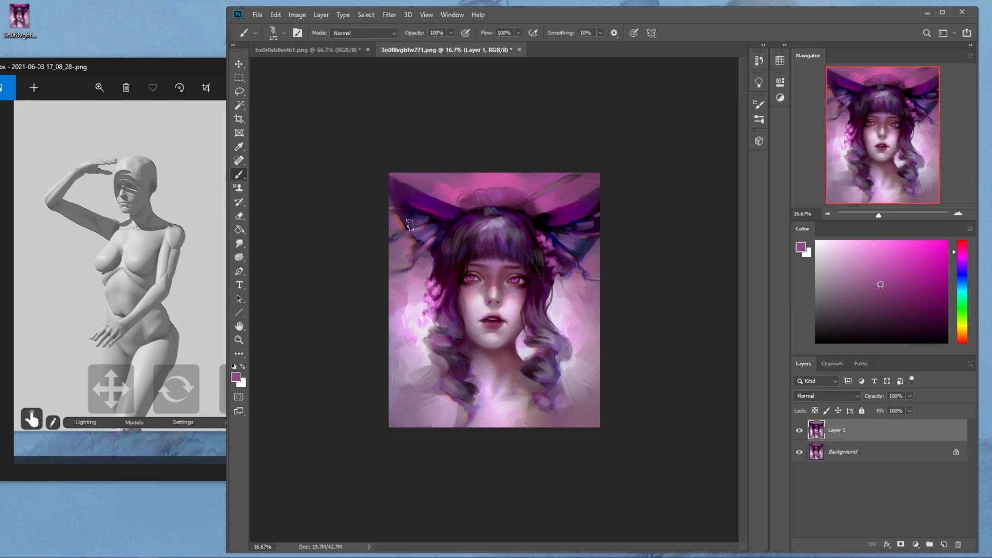
alt+click(420, 180)
- Extend the horn on the portrait's right with sampled purple and clean up the background above it with sampled pink
alt+click(565, 212)
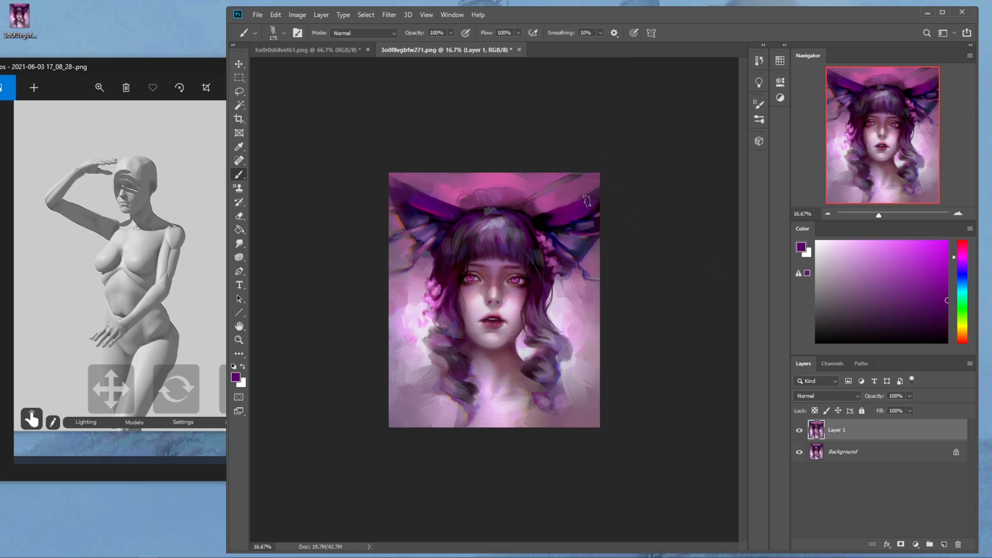
alt+click(556, 181)
alt+click(542, 179)
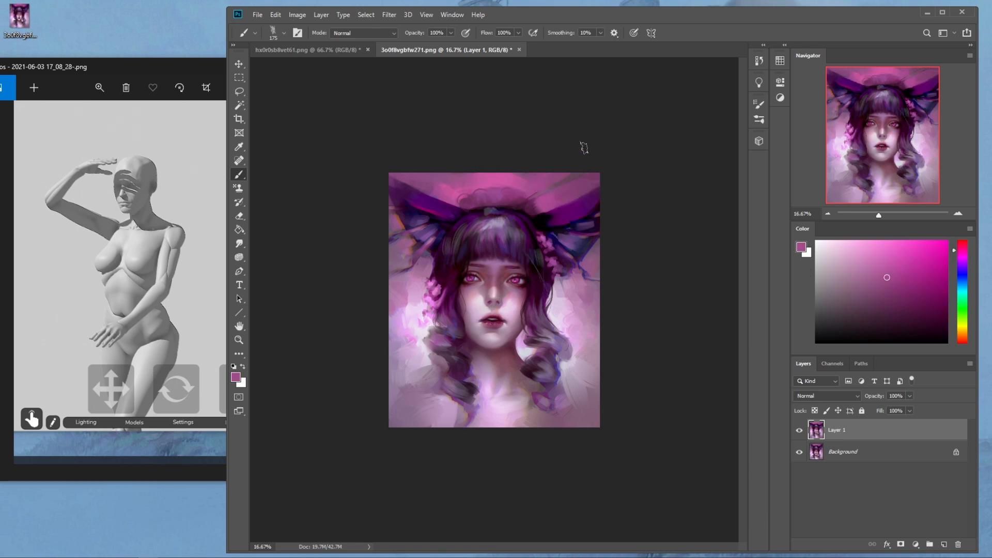
- Hide and show Layer 1 repeatedly to compare the corrected portrait with the original Background
click(799, 431)
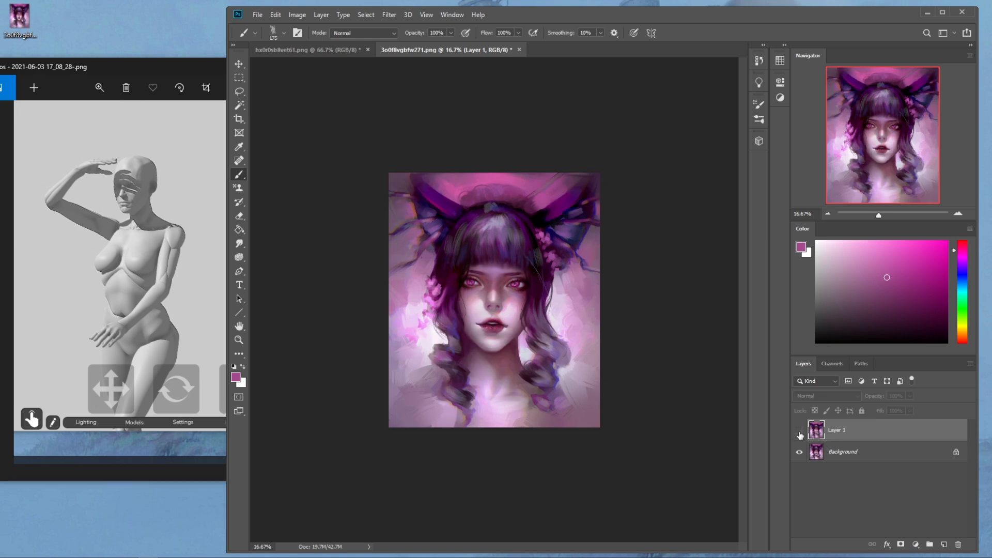
click(800, 431)
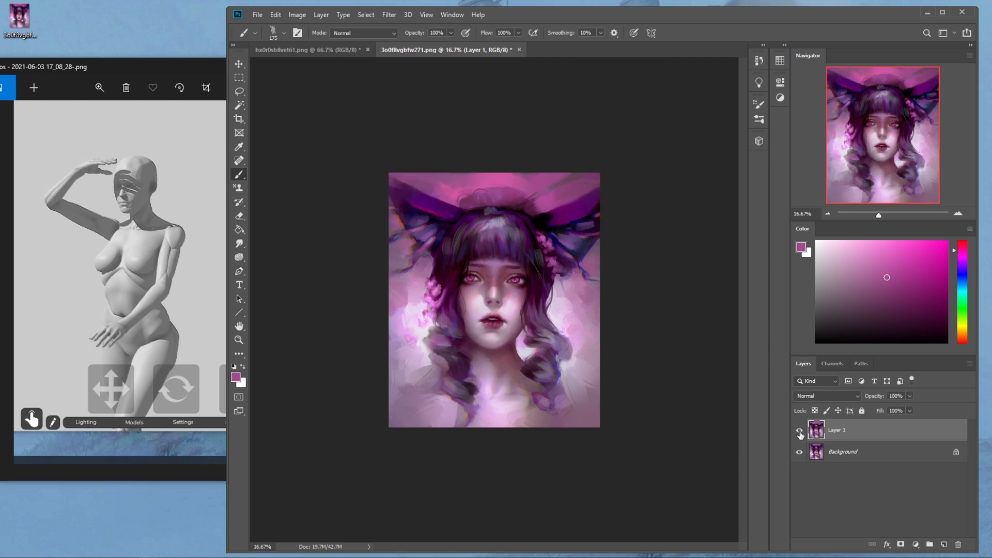
click(799, 434)
click(800, 435)
click(799, 432)
click(800, 433)
click(802, 434)
click(801, 433)
click(799, 433)
click(801, 434)
- Pick a bright red and sketch upward-arching perspective guides across the face, plus a vertical centre line down the fringe
drag(963, 253, 954, 234)
click(936, 247)
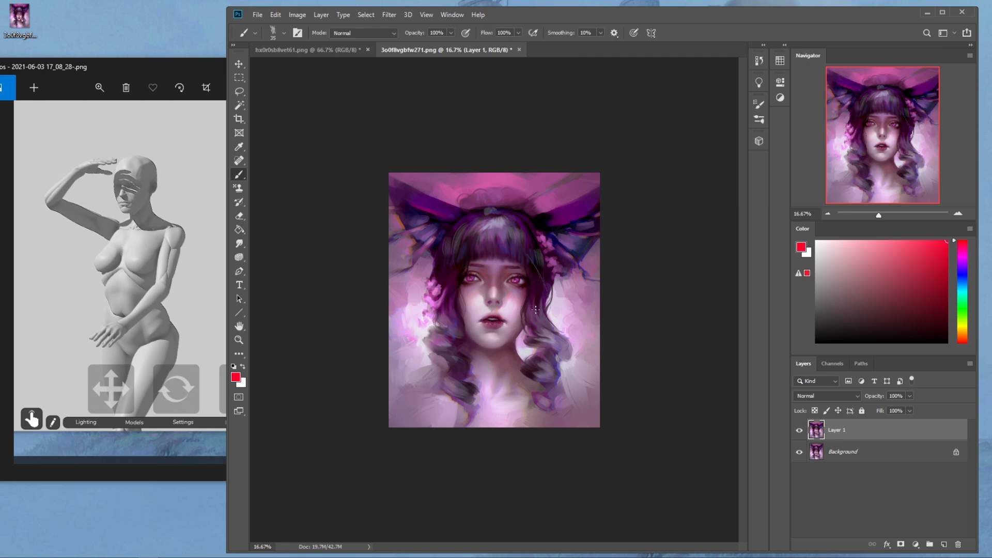
mouse_move(544, 291)
mouse_down()
mouse_move(469, 283)
mouse_move(448, 299)
mouse_move(518, 286)
mouse_move(447, 295)
mouse_up()
key(ctrl+z)
drag(516, 311, 448, 321)
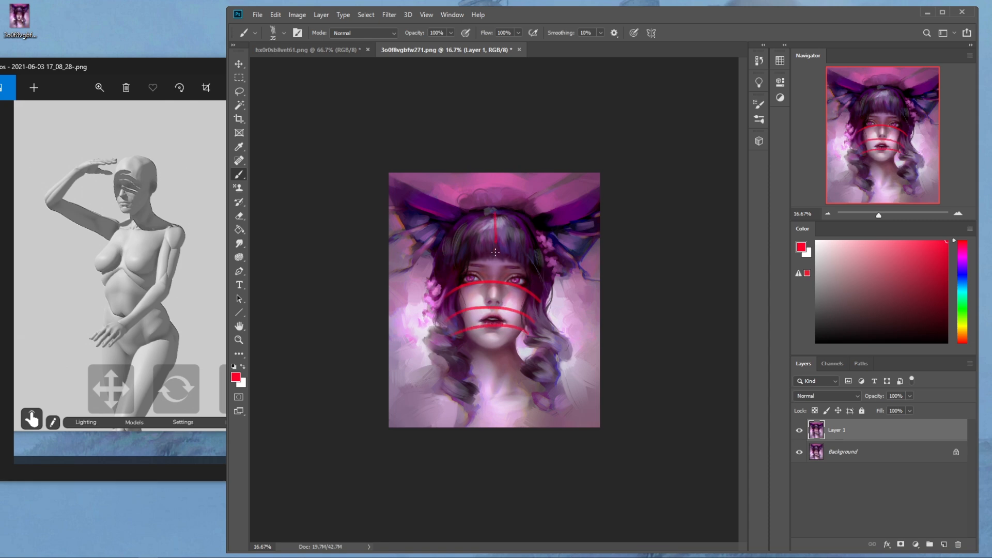
- Undo the red perspective guide strokes on Layer 1
key(ctrl+z)
key(ctrl+z)
key(ctrl+z)
key(ctrl+z)
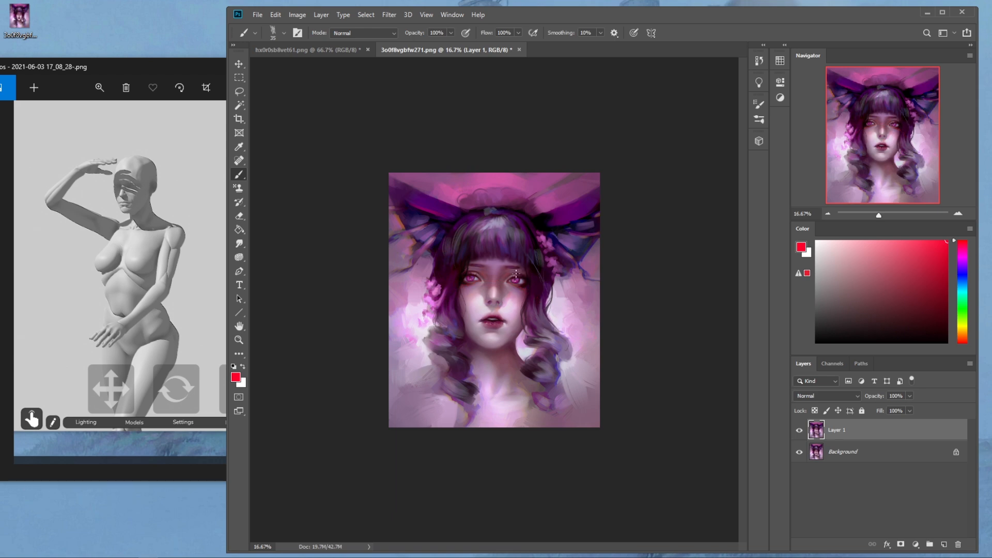
- Hide Layer 1, select the Background layer and open it in the Liquify filter
key(ctrl)
click(800, 430)
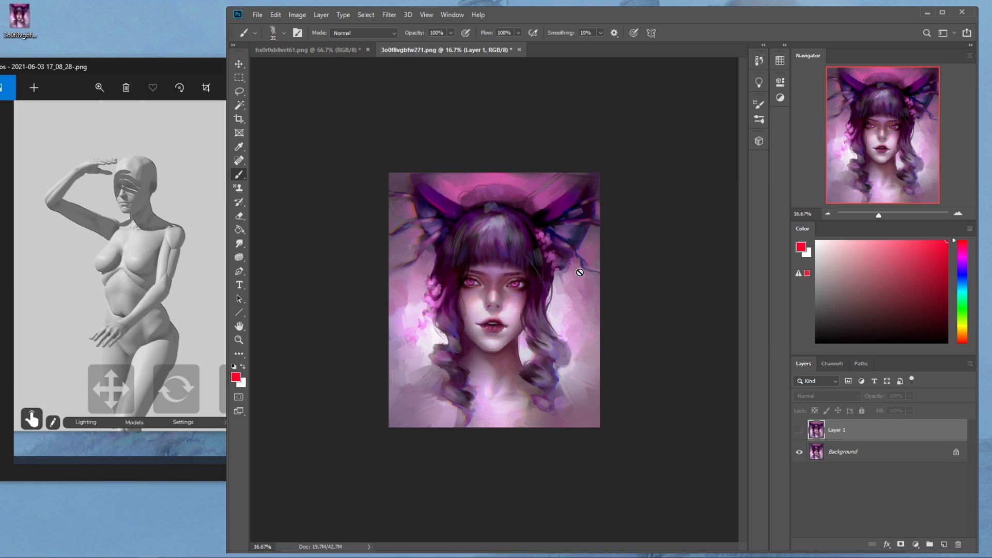
click(834, 454)
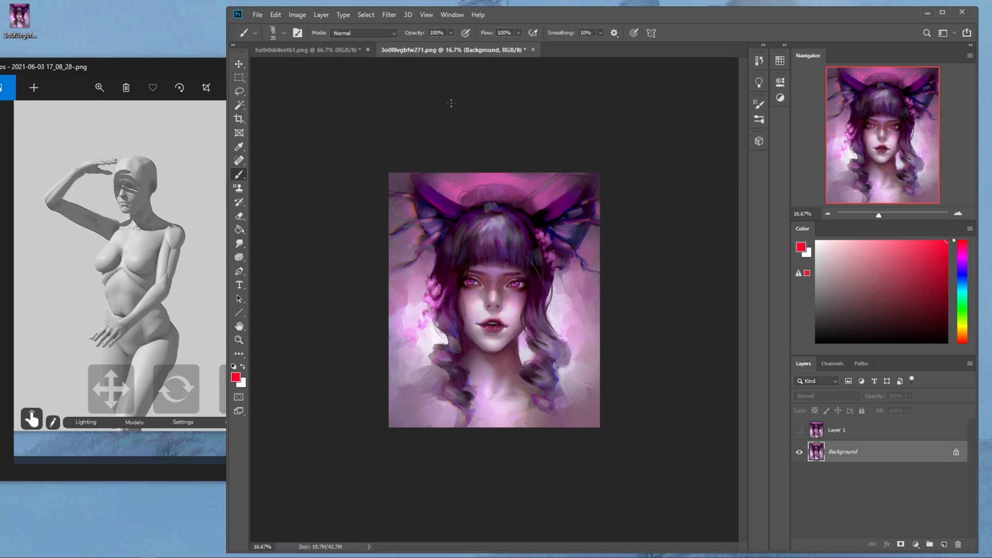
click(389, 15)
click(432, 99)
- Reshape the nose and mouth of the original face with a reduced Liquify warp brush, sized between 200 and 400, and apply it
key(bracketleft)
key(bracketleft)
key(bracketleft)
key(bracketleft)
key(bracketleft)
key(bracketleft)
key(bracketleft)
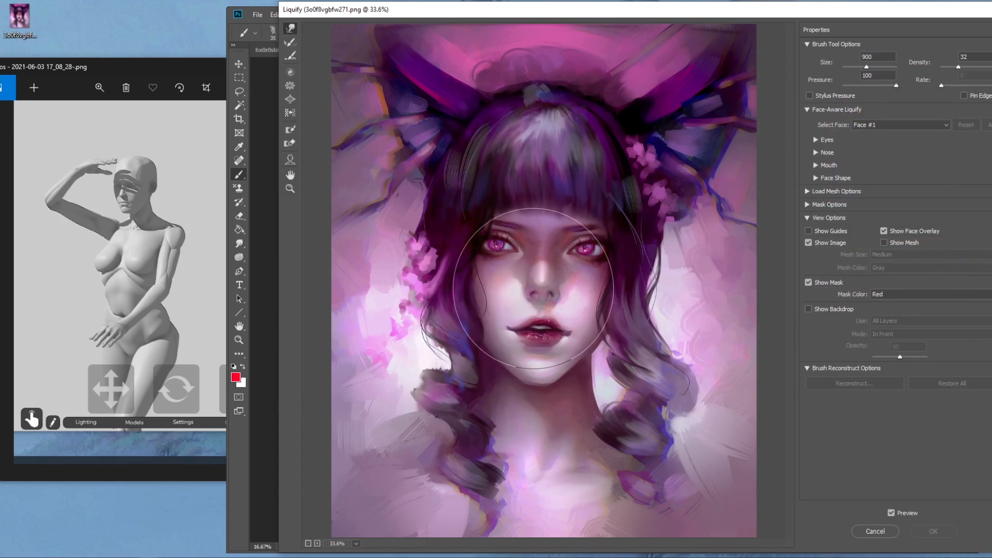
key(bracketleft)
key(bracketleft)
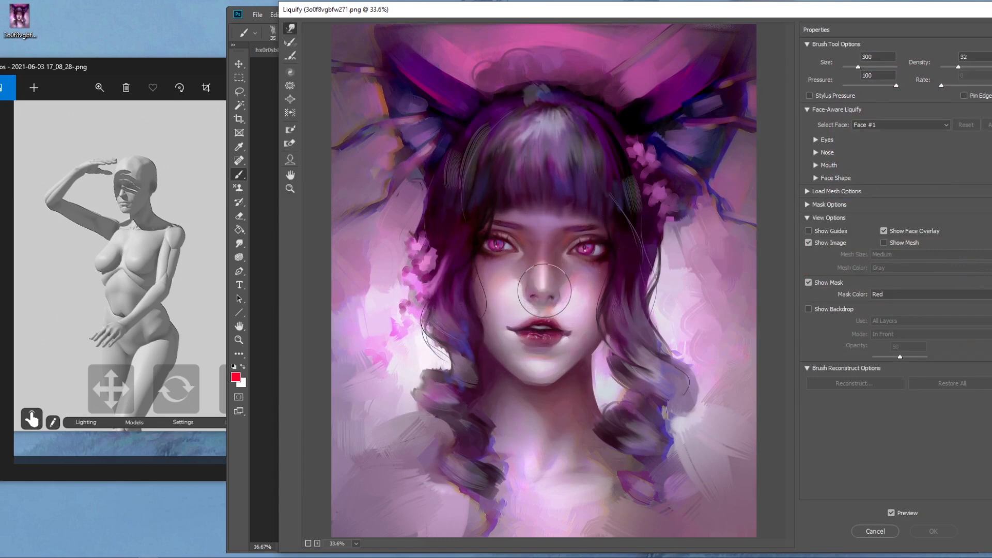
drag(545, 296, 544, 291)
key(bracketleft)
key(bracketleft)
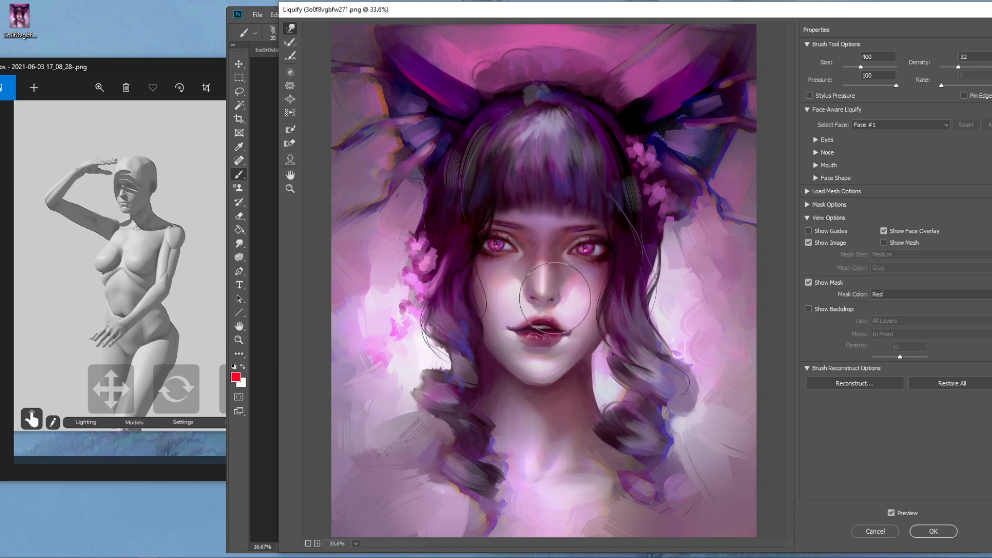
key(bracketleft)
key(bracketleft)
key(bracketleft)
key(bracketright)
key(bracketright)
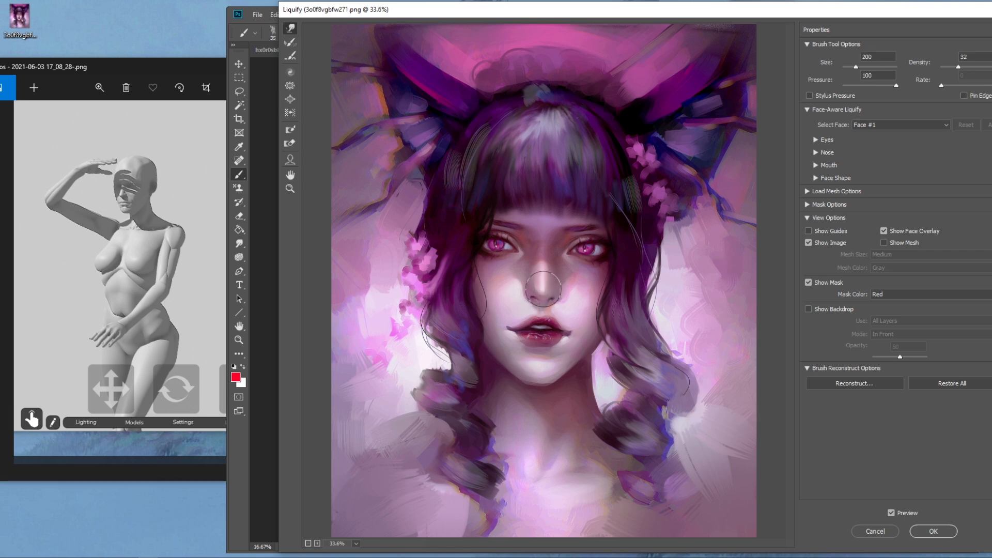
key(bracketleft)
key(bracketright)
key(bracketright)
key(bracketright)
key(bracketright)
click(927, 530)
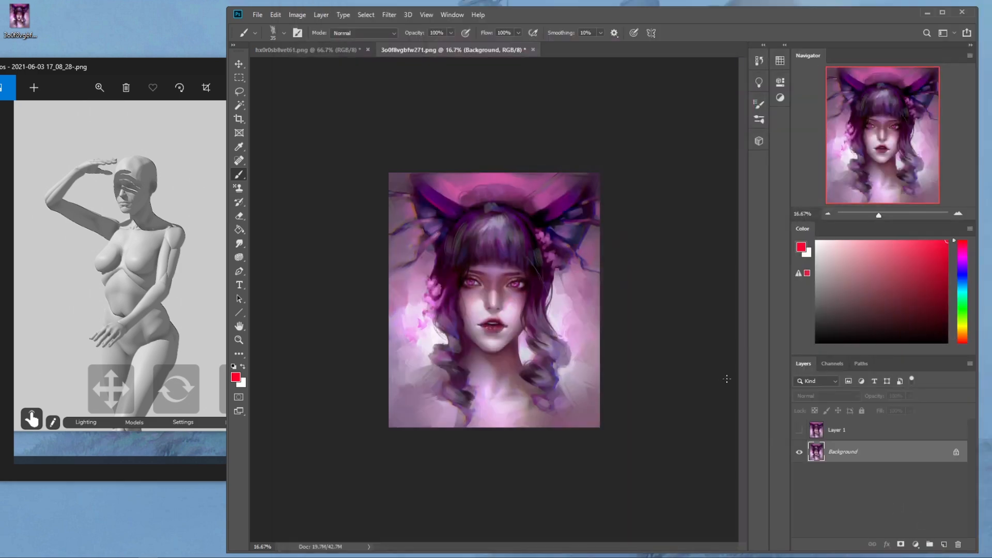
- Copy the whole liquified Background and restore the earlier history state where Layer 1 is visible
key(ctrl+plus)
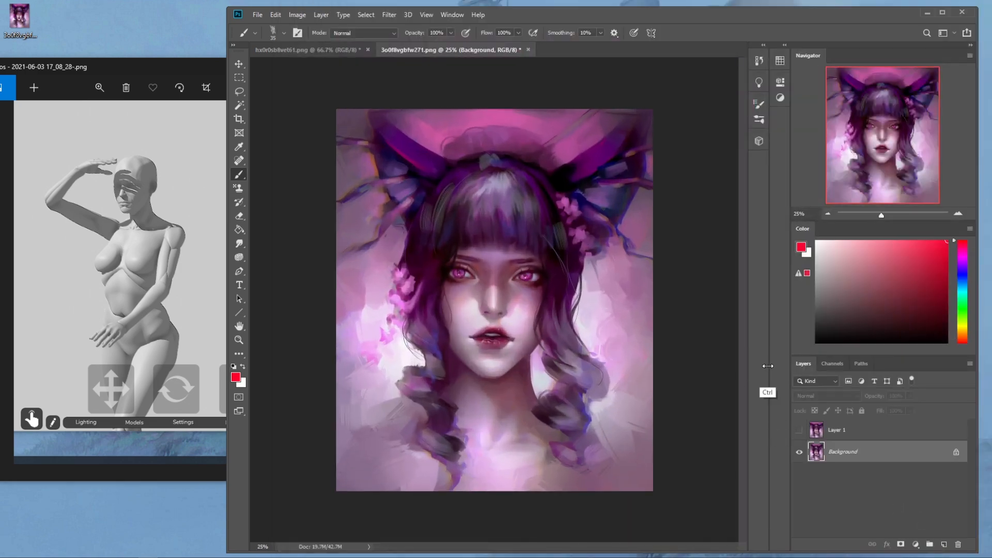
click(759, 60)
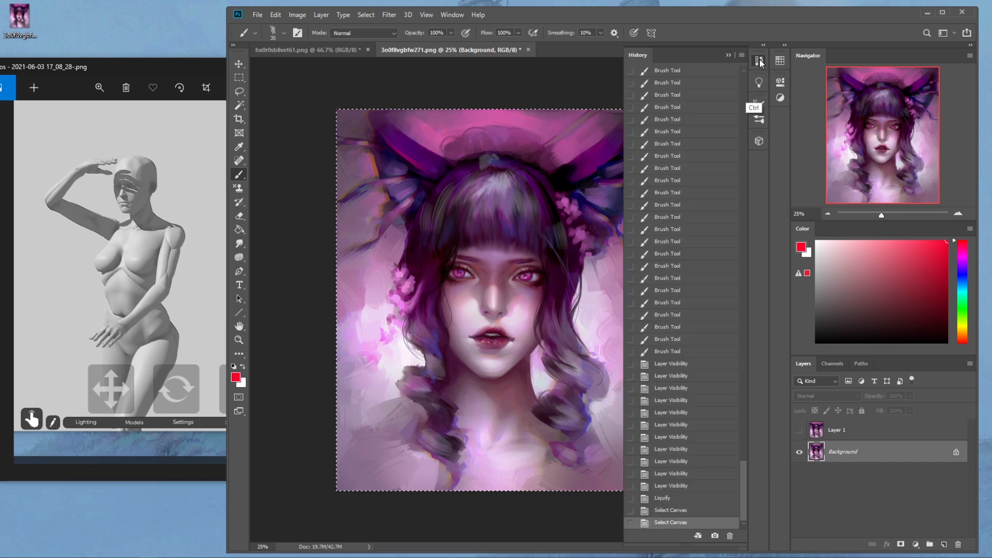
click(682, 511)
click(678, 476)
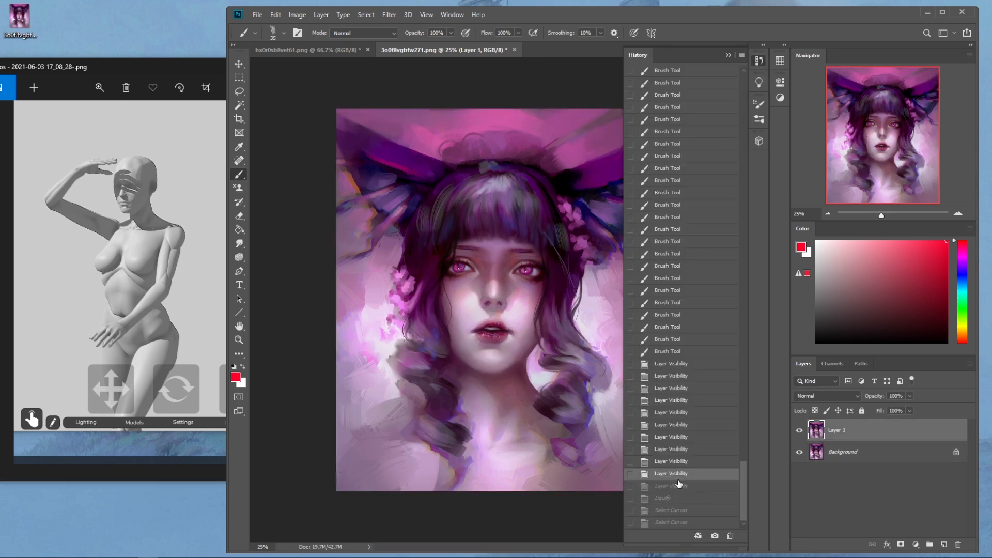
- Paste the copied picture as a new layer, place it between Layer 1 and the Background, and hide Layer 1
key(ctrl+v)
click(759, 61)
drag(874, 438, 873, 460)
click(799, 431)
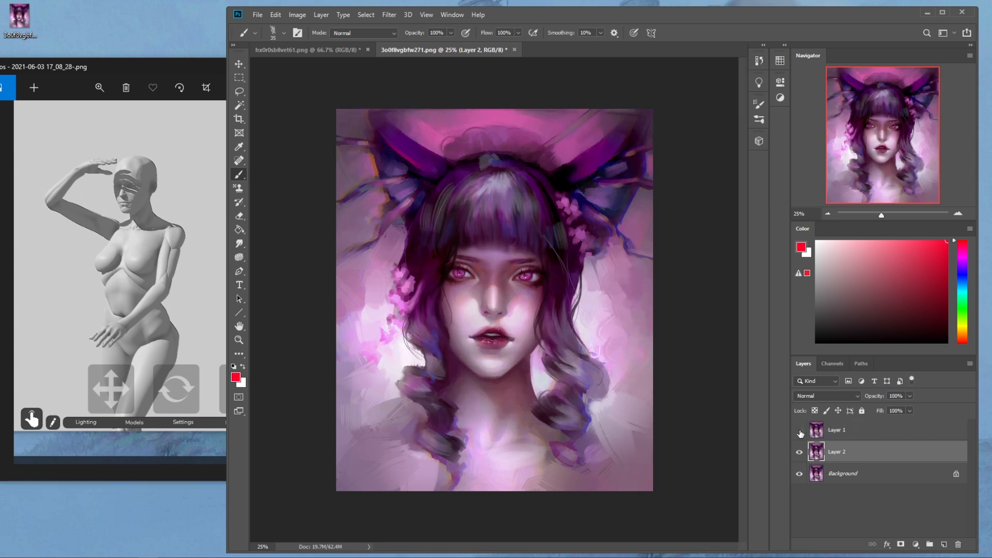
- Hide and show Layer 2 repeatedly to compare the liquified nose and mouth with the original Background
click(800, 454)
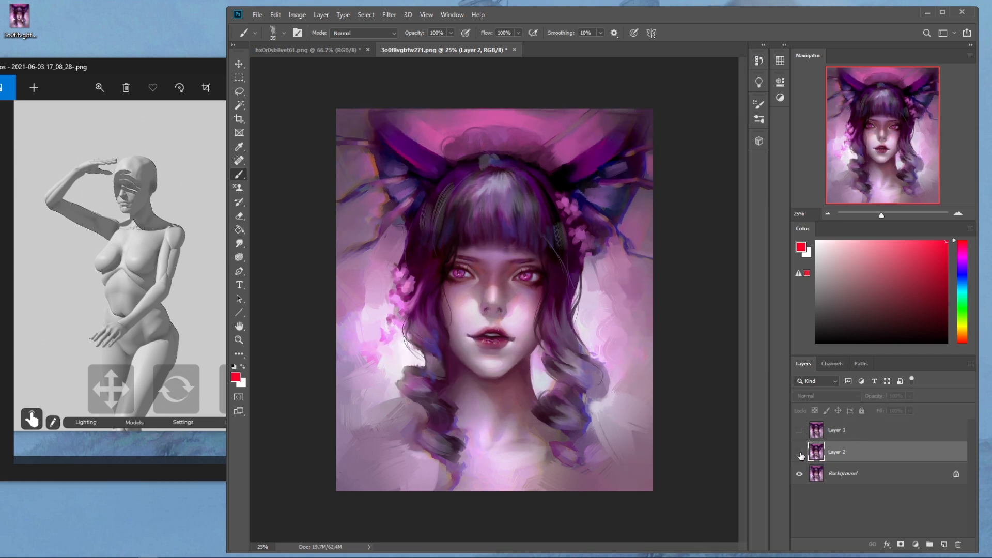
click(800, 453)
key(ctrl+plus)
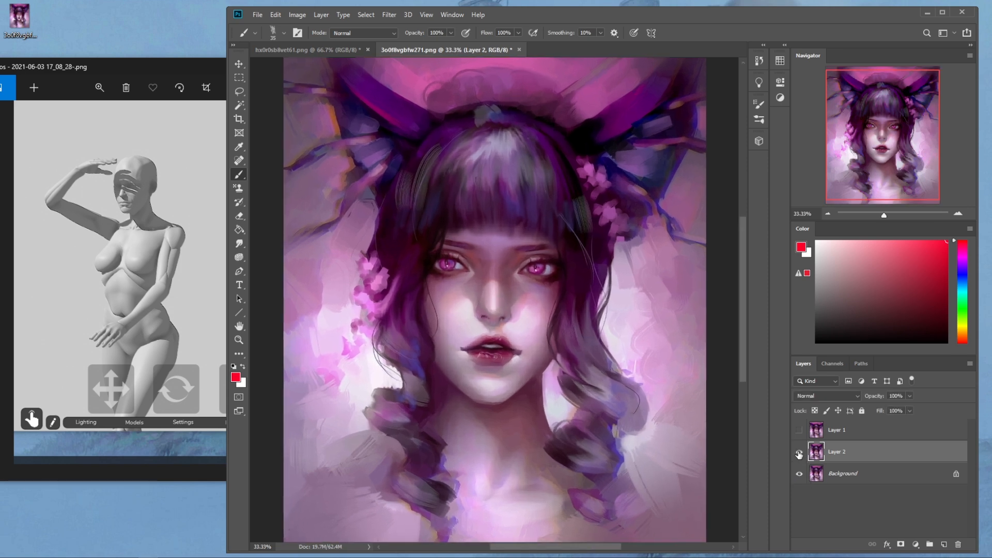
click(799, 454)
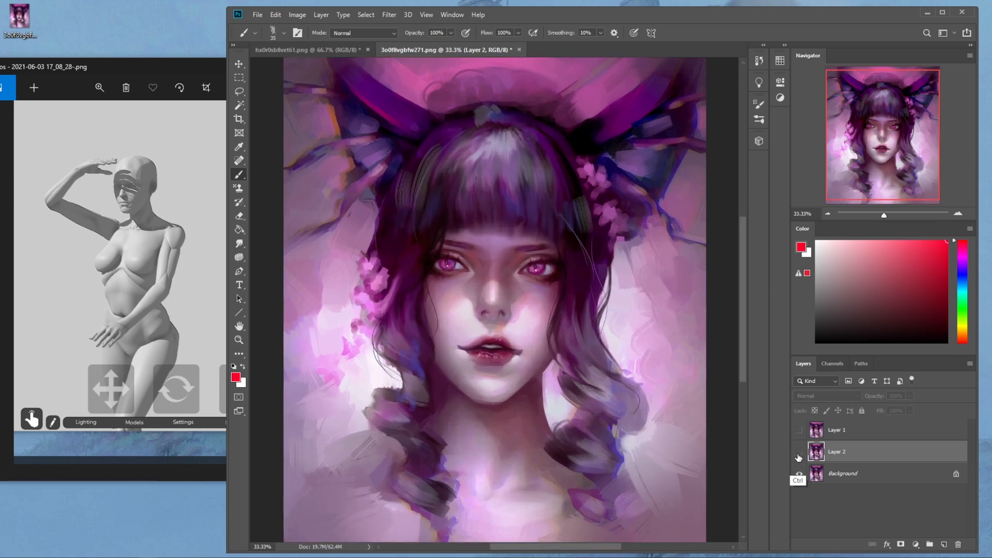
key(ctrl+minus)
click(800, 453)
click(800, 454)
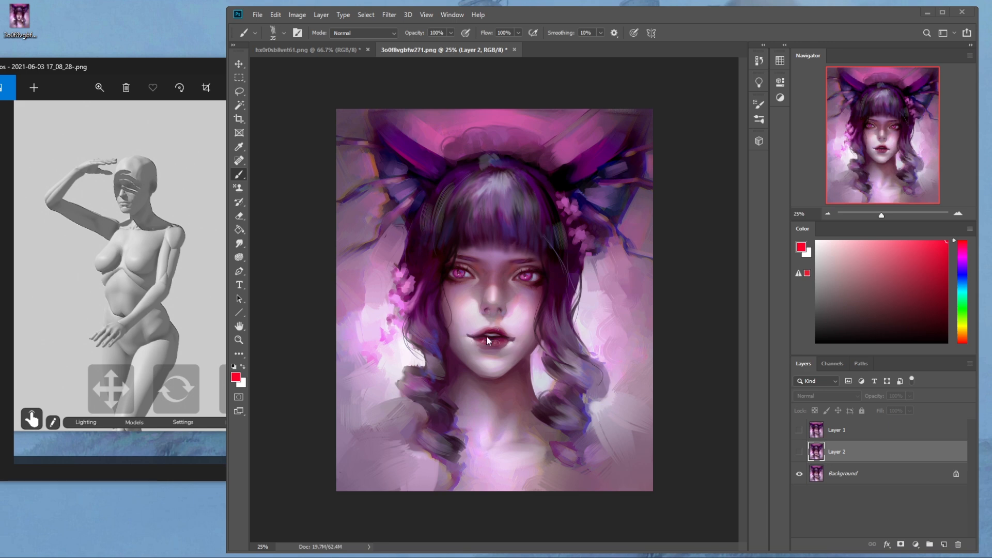
click(800, 452)
click(800, 453)
click(799, 453)
click(800, 453)
- Toggle Layer 1 with Layer 2 hidden to compare the fully corrected portrait with the original, leaving Layer 1 visible
click(799, 430)
click(799, 431)
click(800, 432)
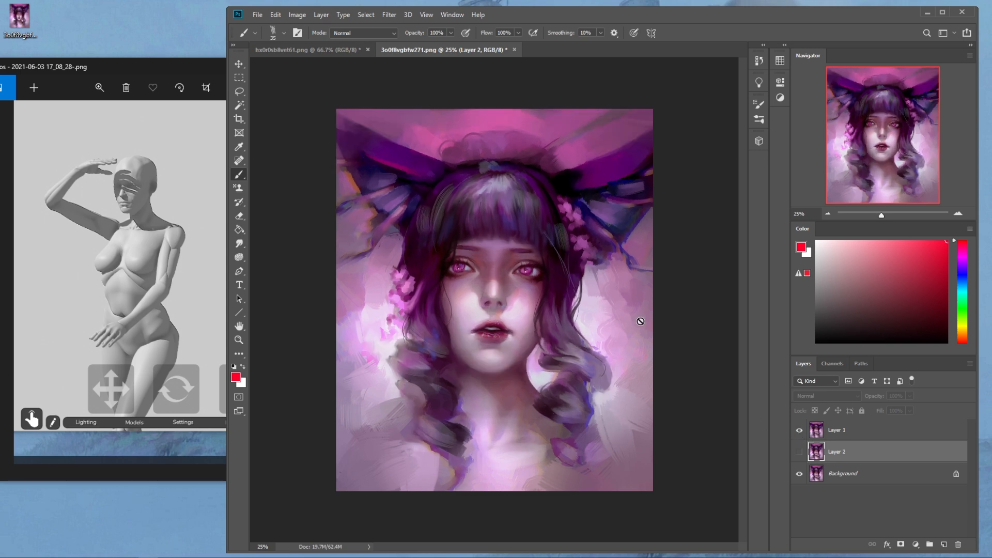
- Flatten the image, discarding the hidden Layer 2
right_click(866, 459)
click(910, 335)
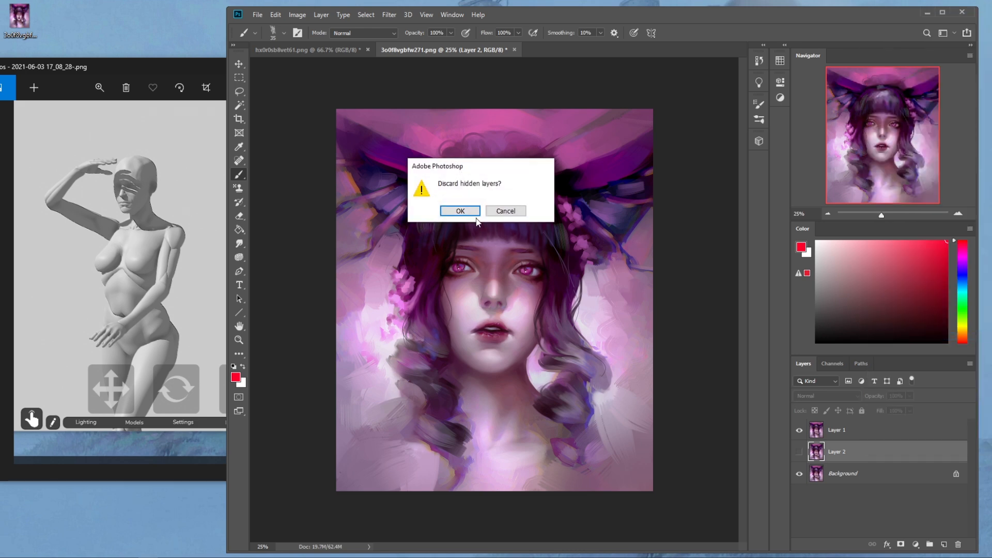
click(457, 212)
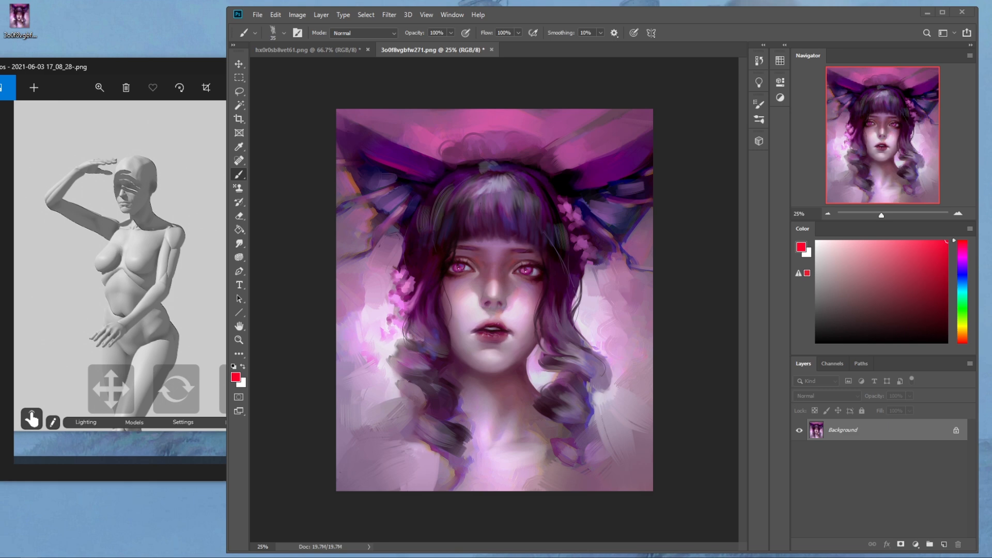
- Bring up the Chrome window with istebrak.com, open the r/istebrak Reddit community from it, and return to the portfolio page
drag(991, 78, 486, 25)
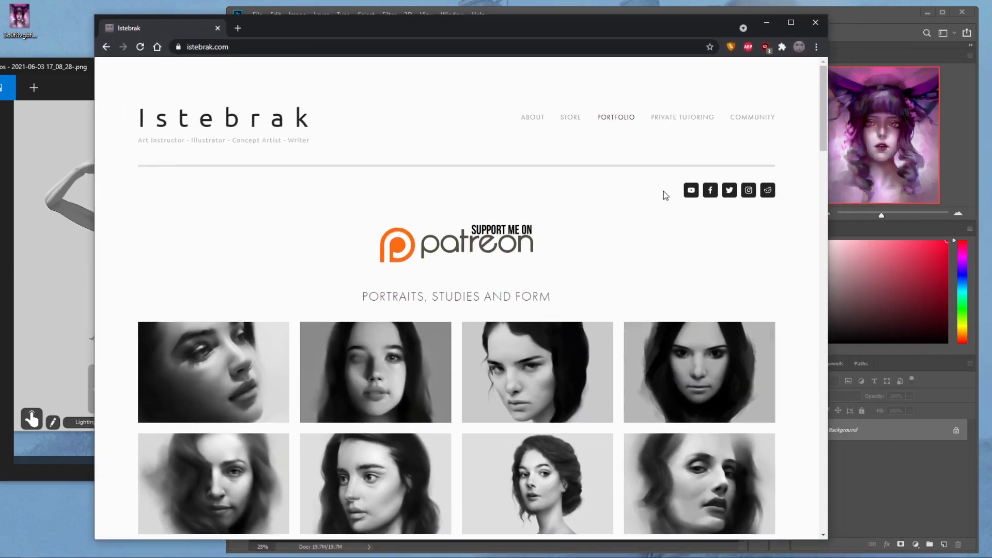
click(768, 192)
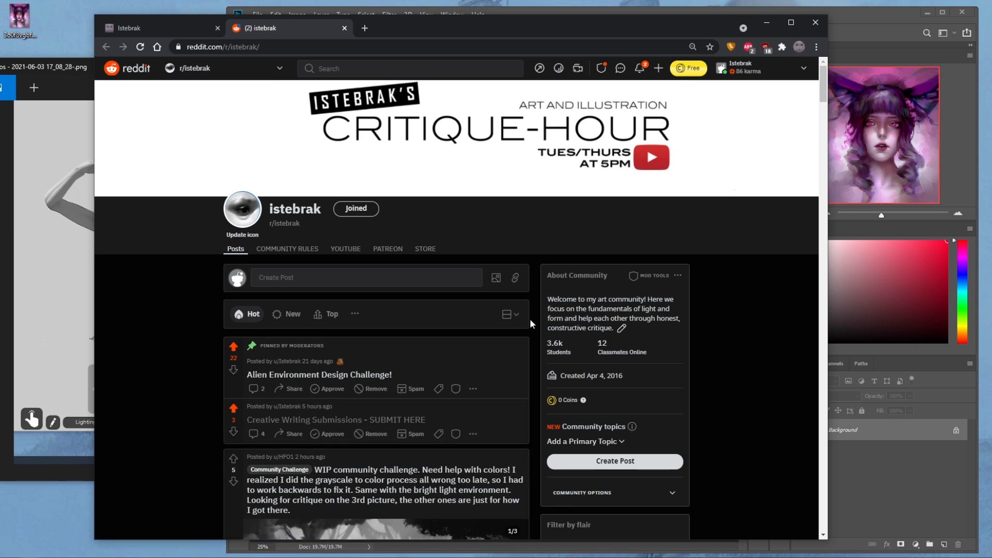
click(178, 24)
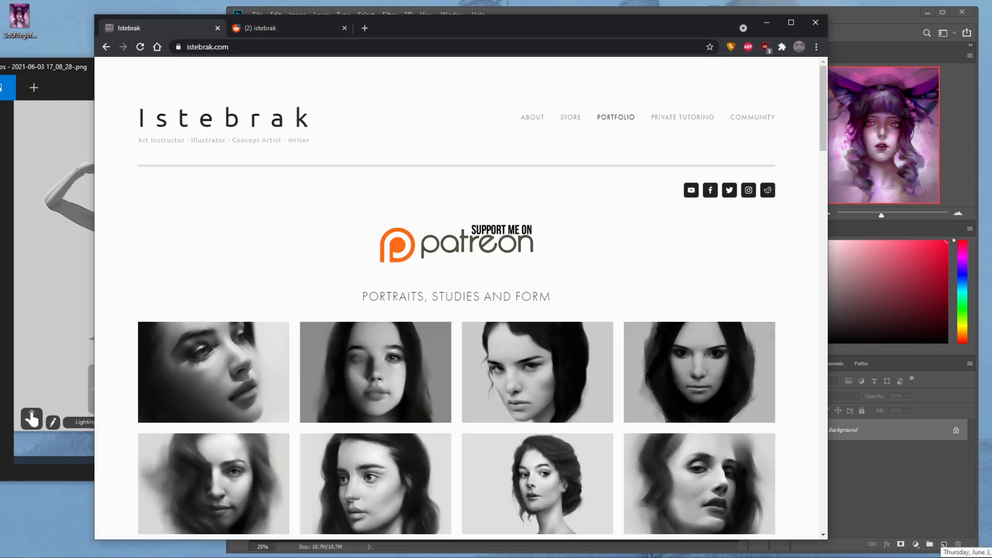
- Open the system clock and calendar to check the current time and date
click(975, 554)
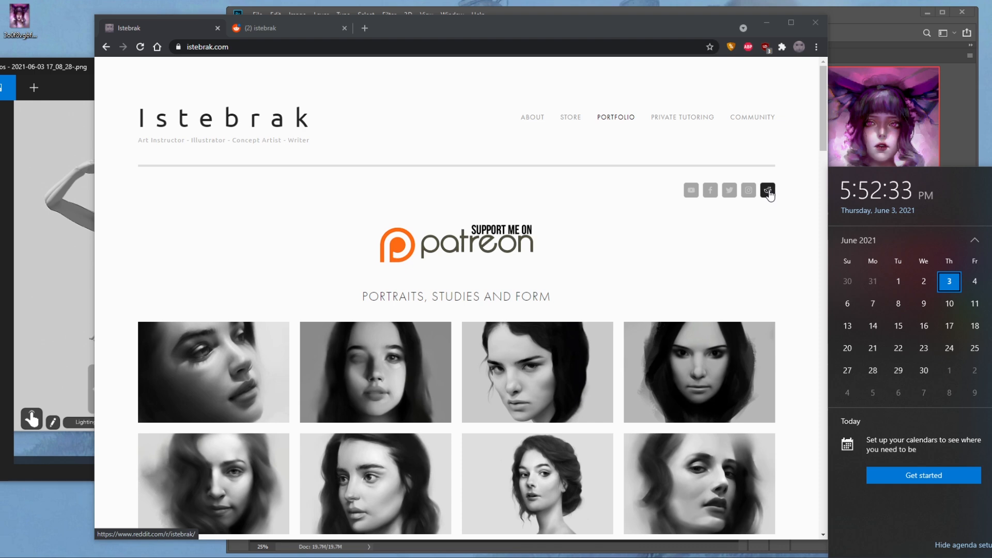
key(Escape)
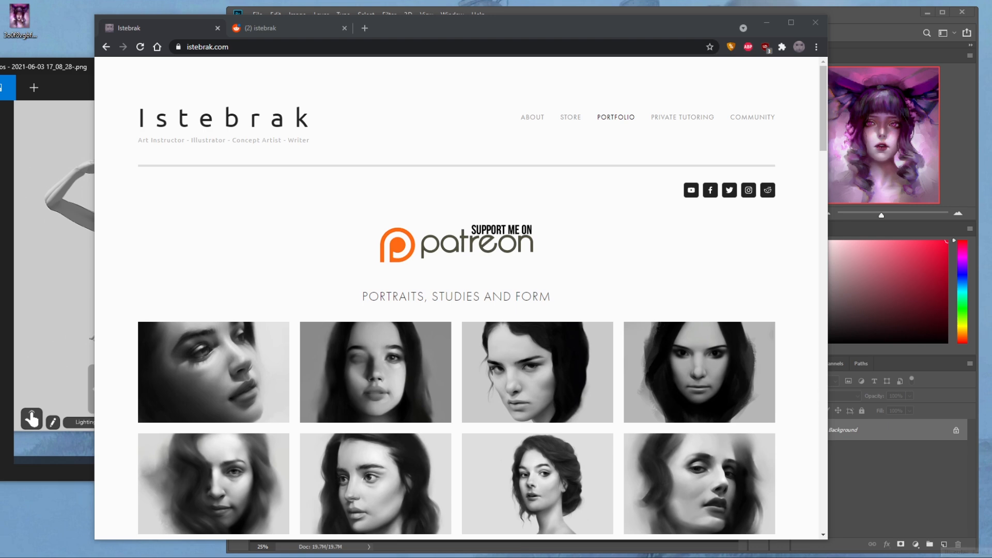
click(974, 557)
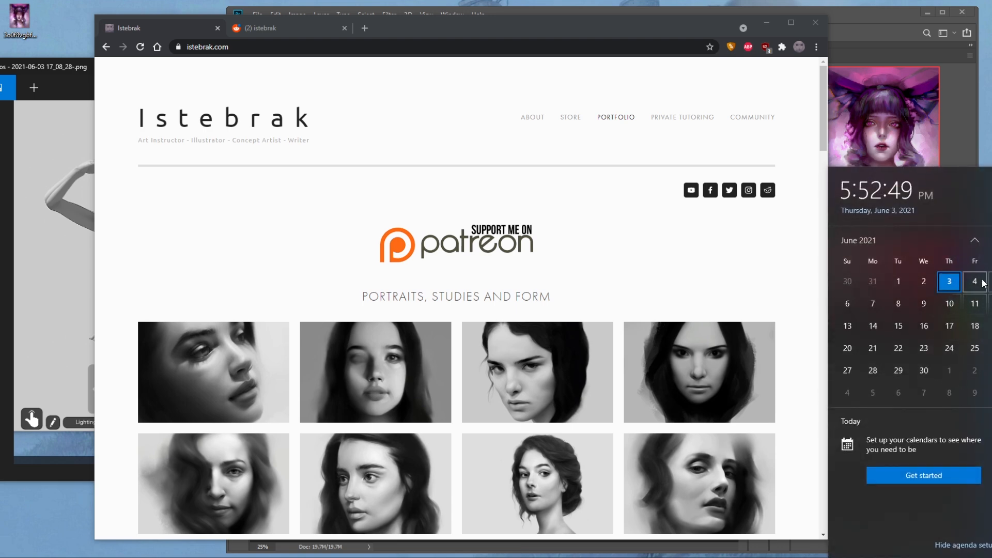